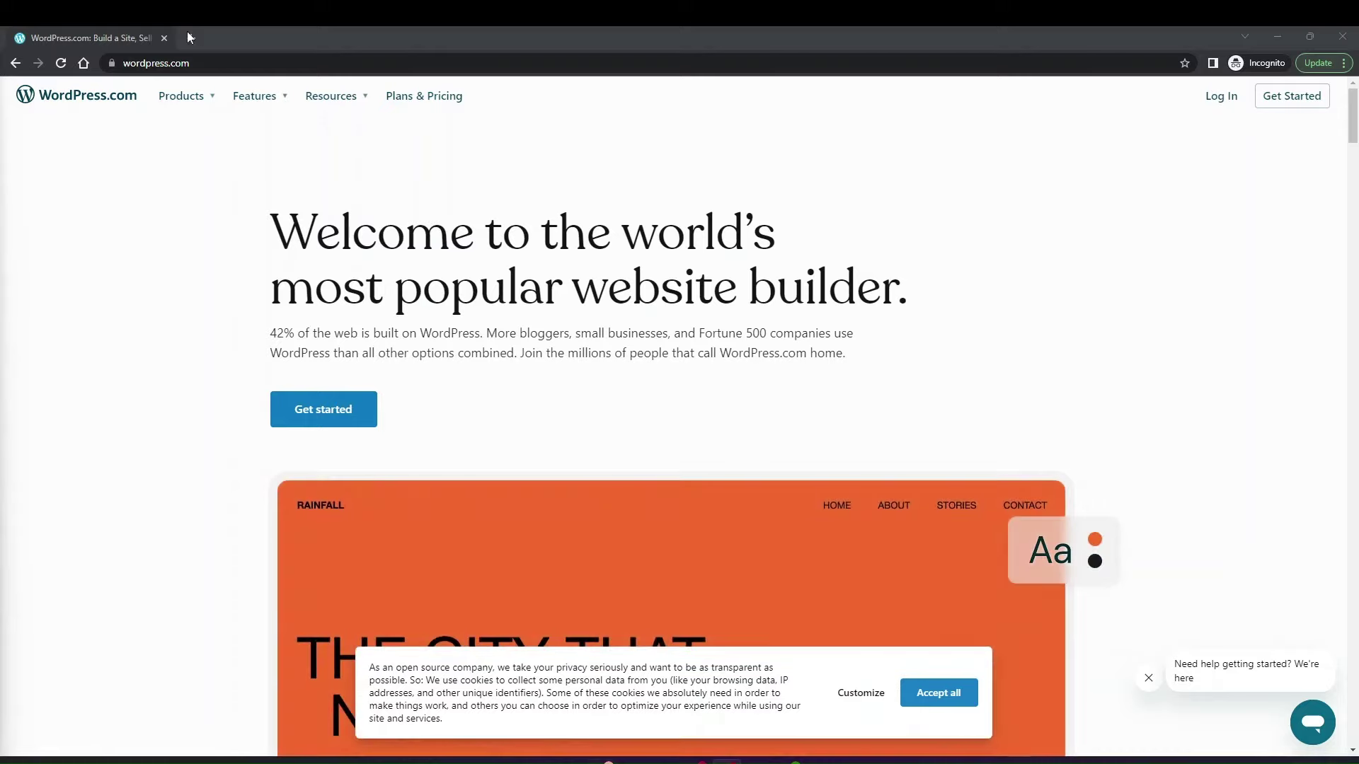
Step: Search 'blue host' and review the Bluehost WordPress Basic, Plus and Choice Plus plans
click(187, 34)
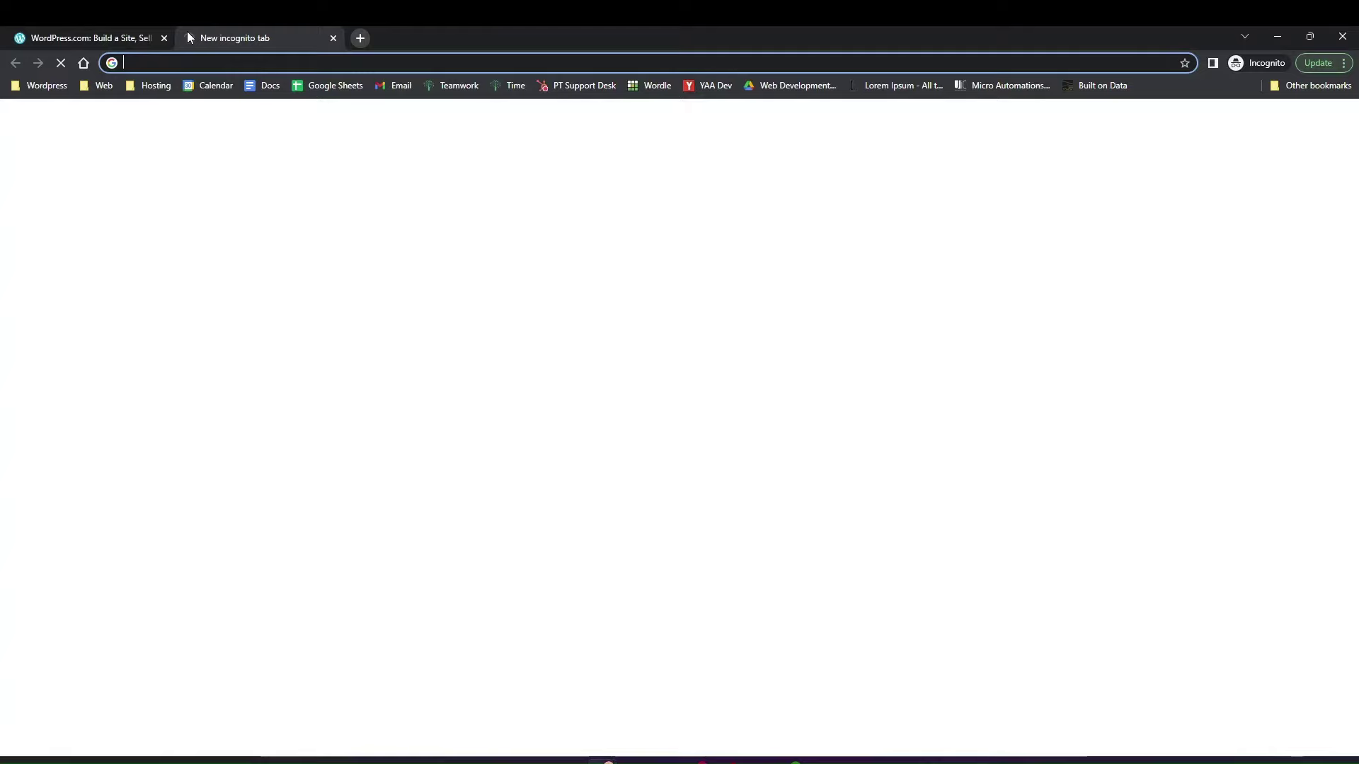
text(blue host)
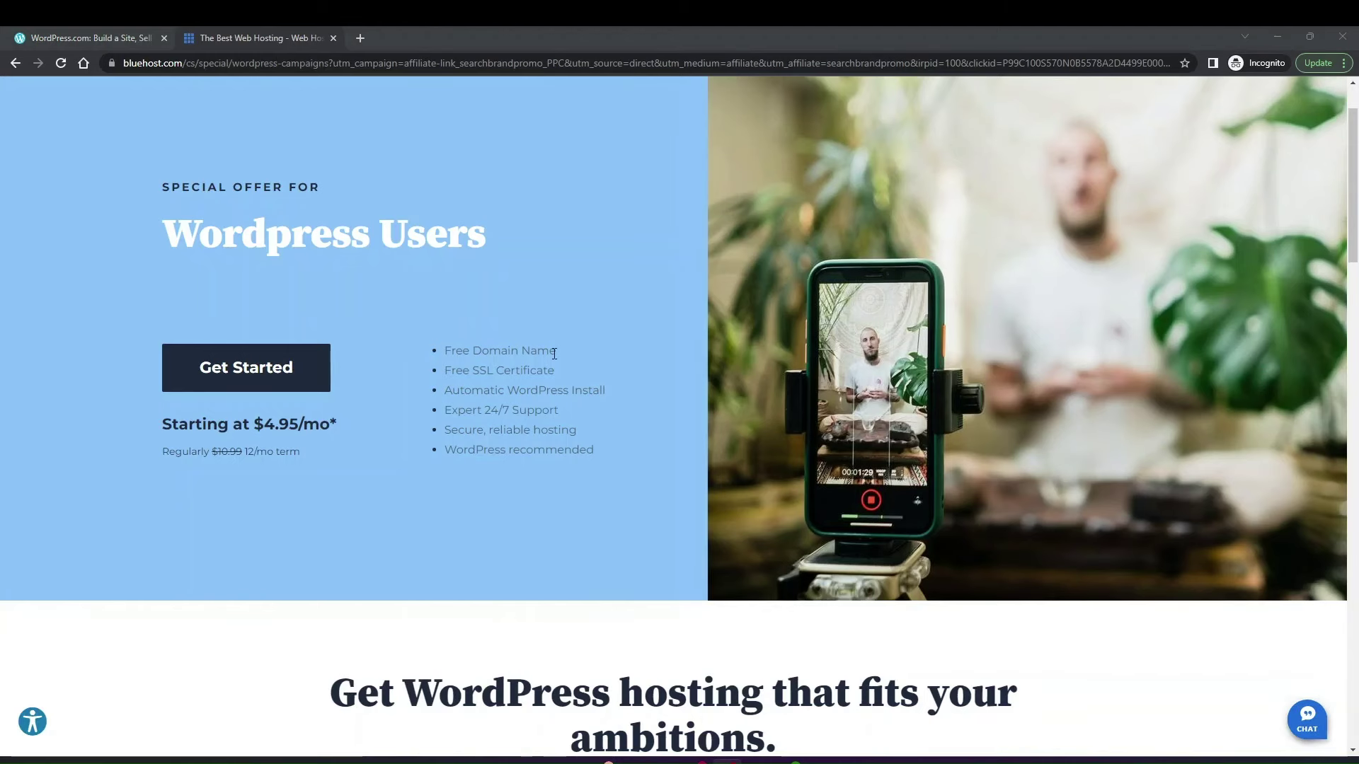
scroll(639, 487, down, 9)
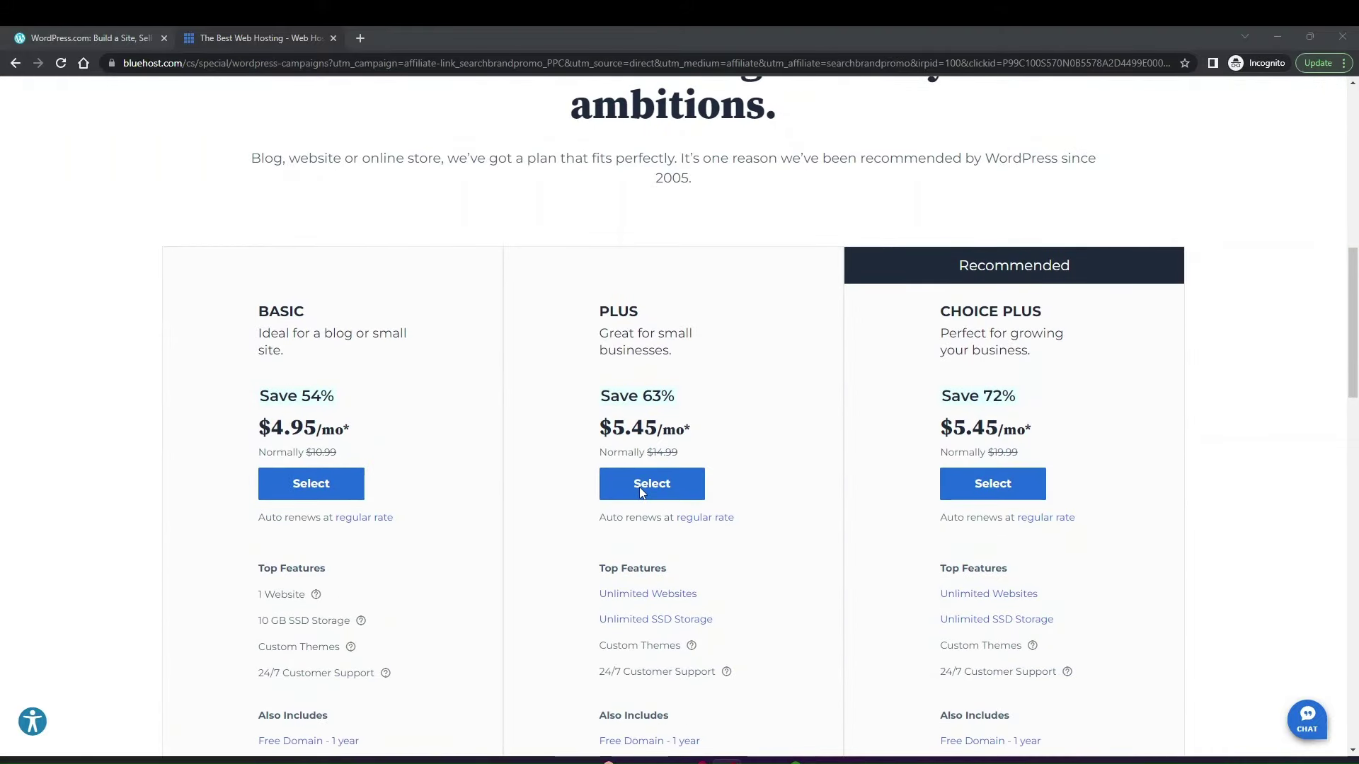
scroll(748, 386, up, 5)
scroll(751, 385, down, 9)
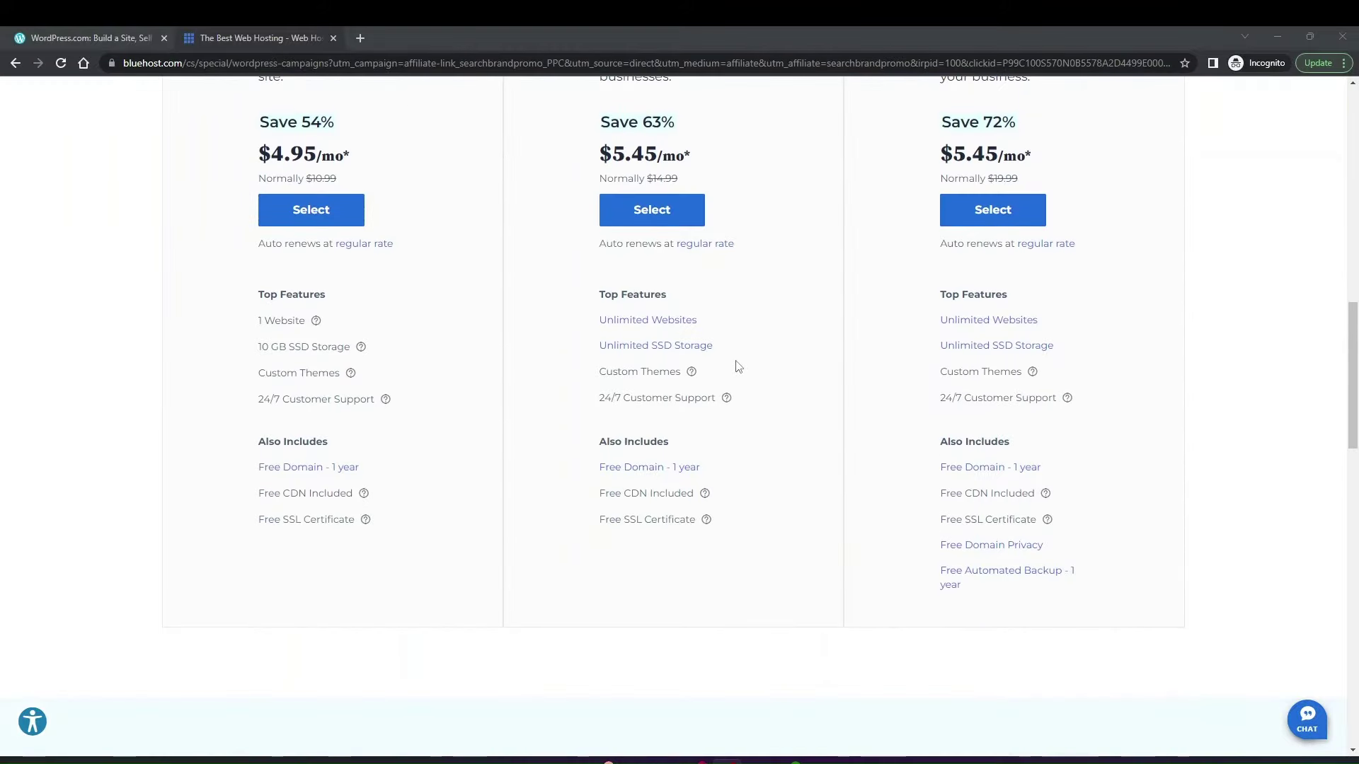
scroll(736, 367, down, 7)
scroll(736, 366, up, 15)
scroll(736, 364, down, 16)
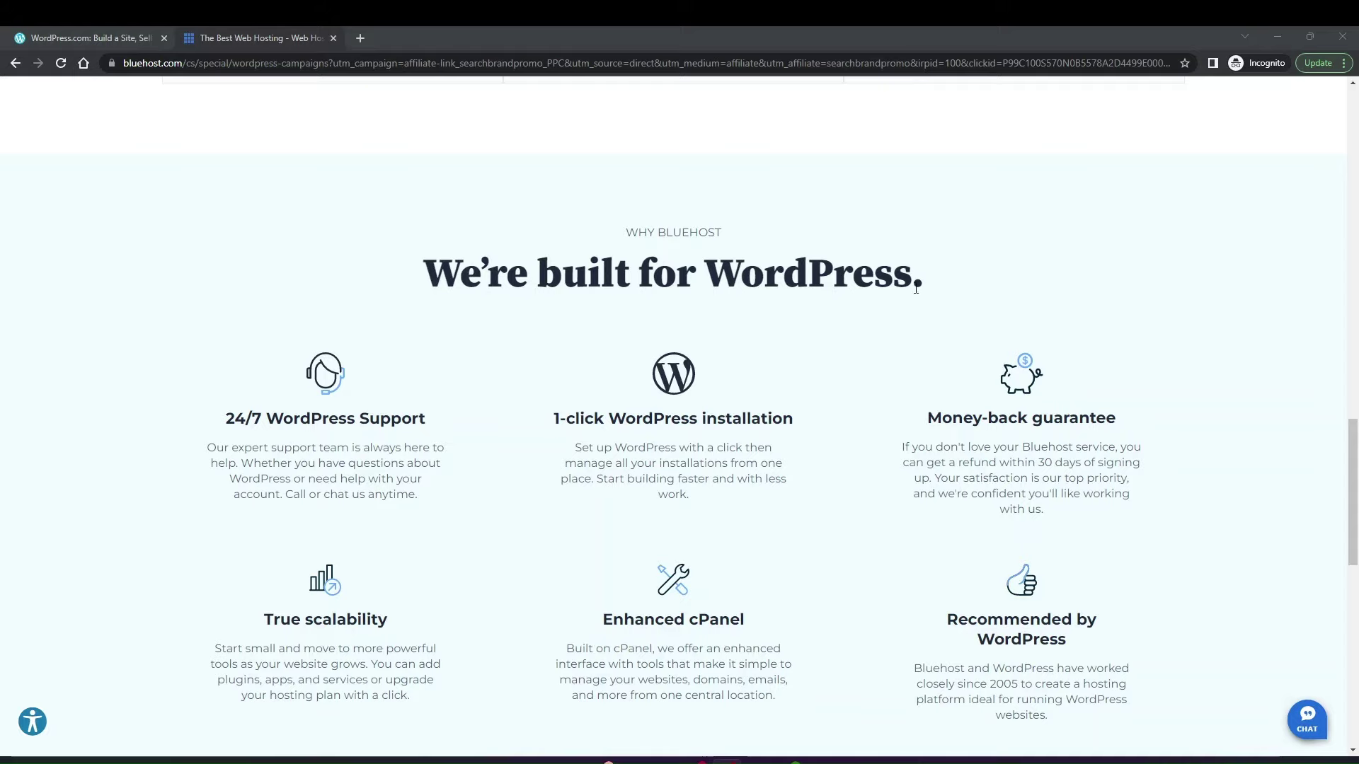
click(361, 38)
Step: Search 'local by flywheel' and open the official localwp.com website
text(local)
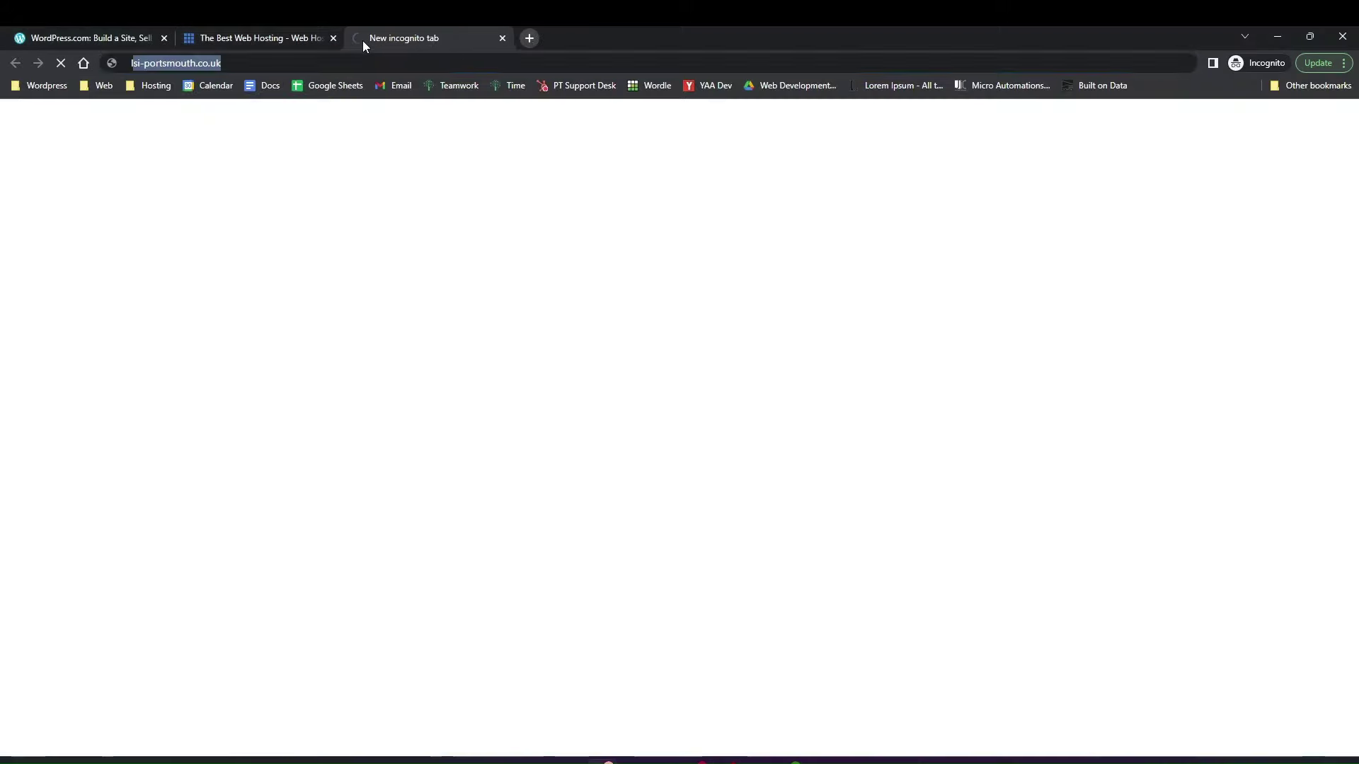
text( by flywheel)
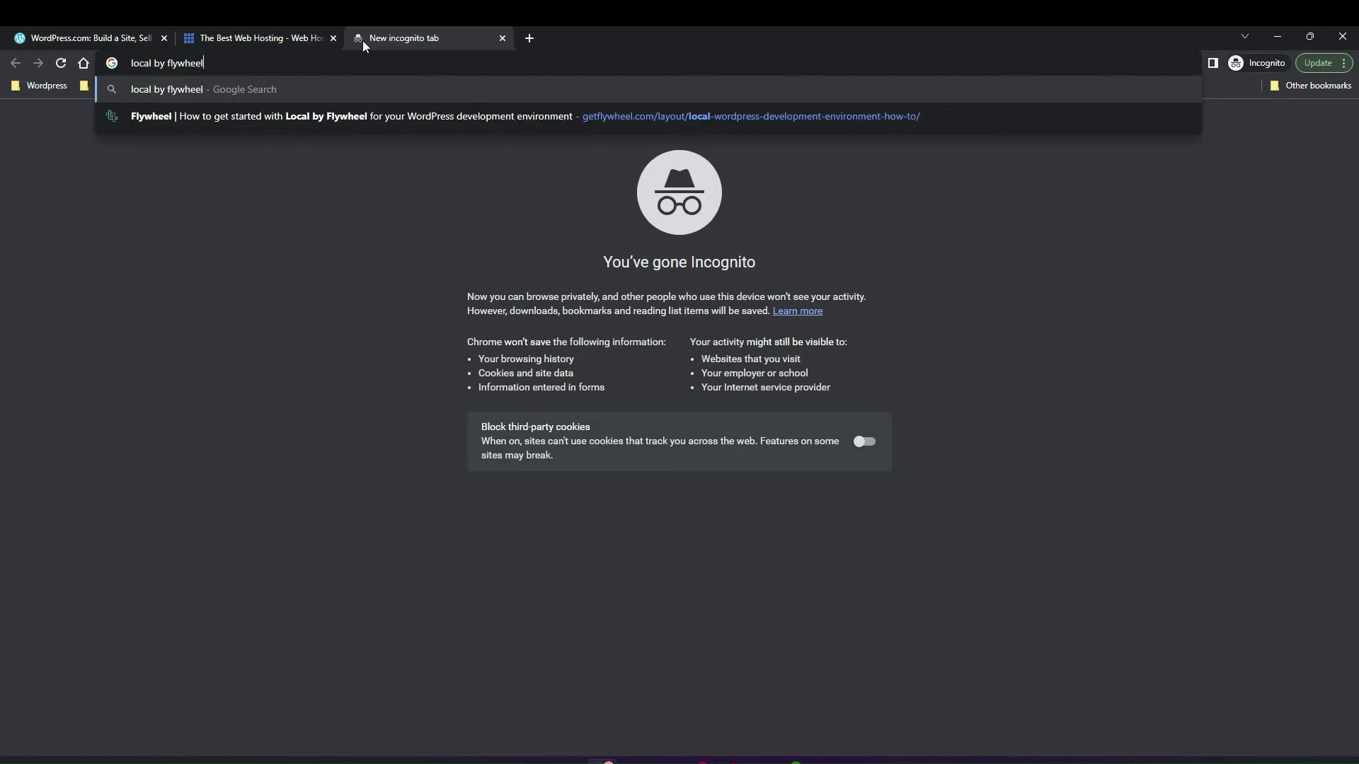
key(Return)
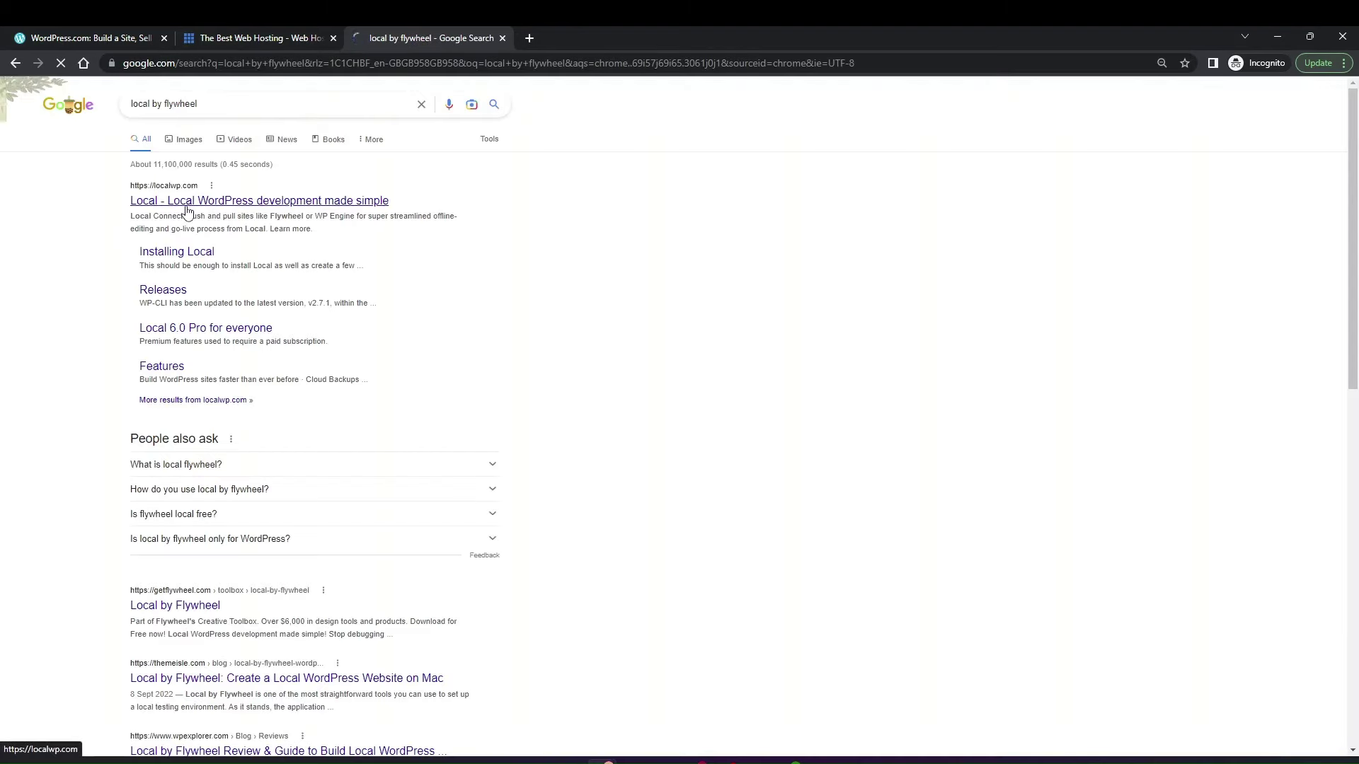
click(188, 206)
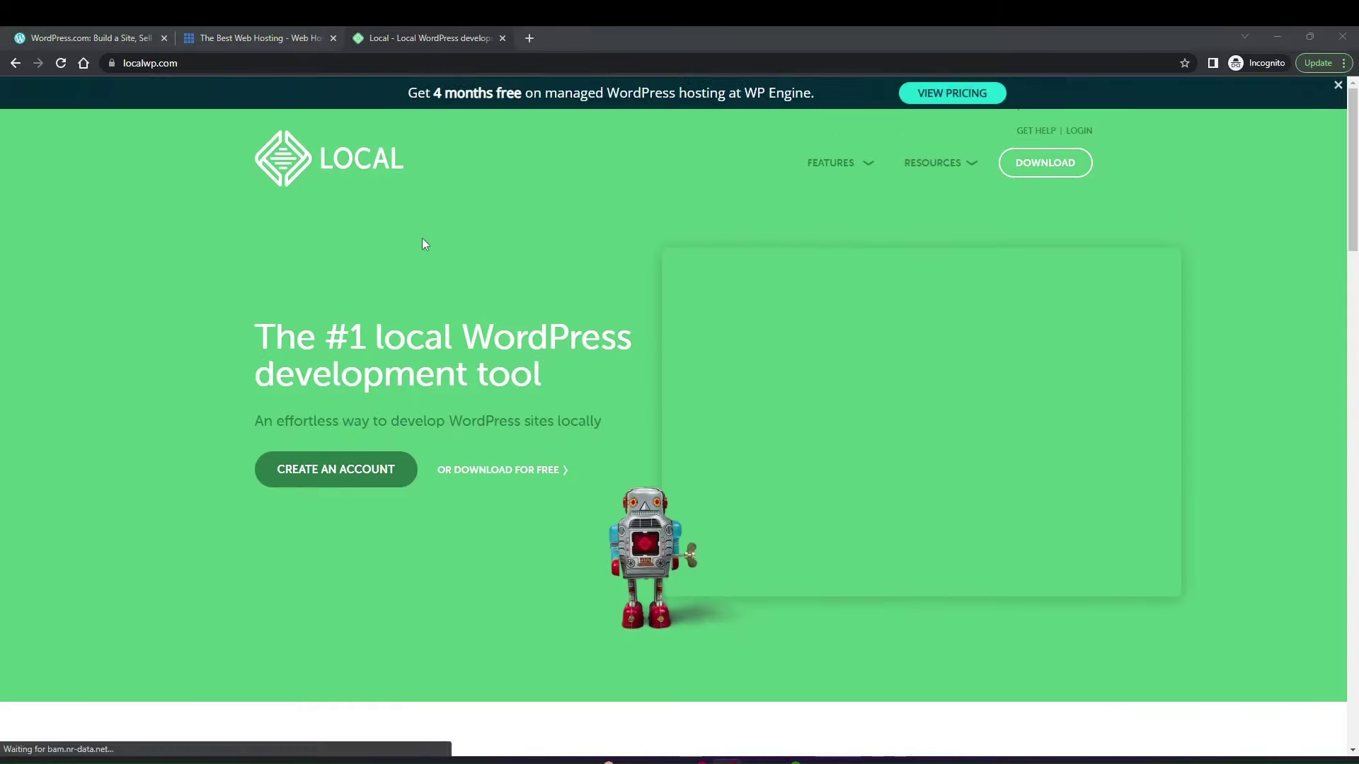
scroll(417, 334, down, 2)
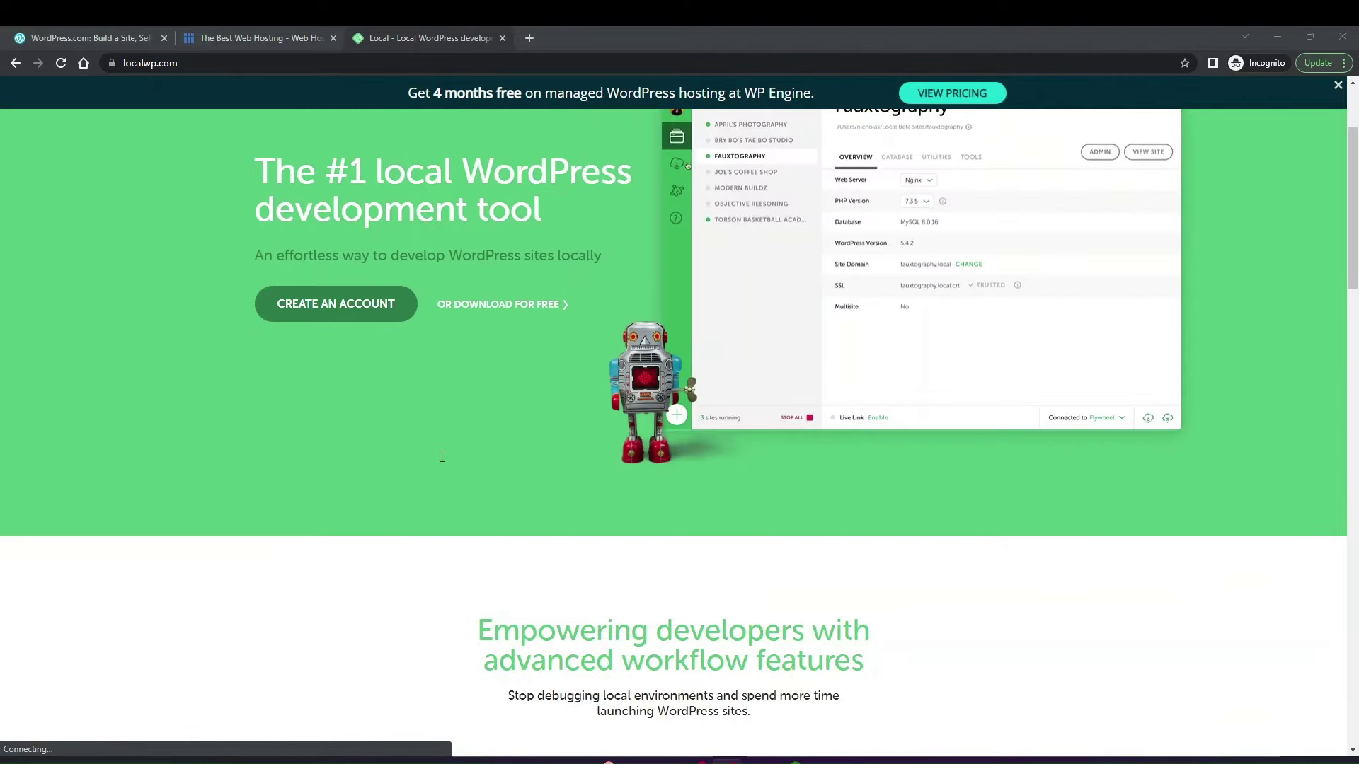
scroll(440, 455, up, 1)
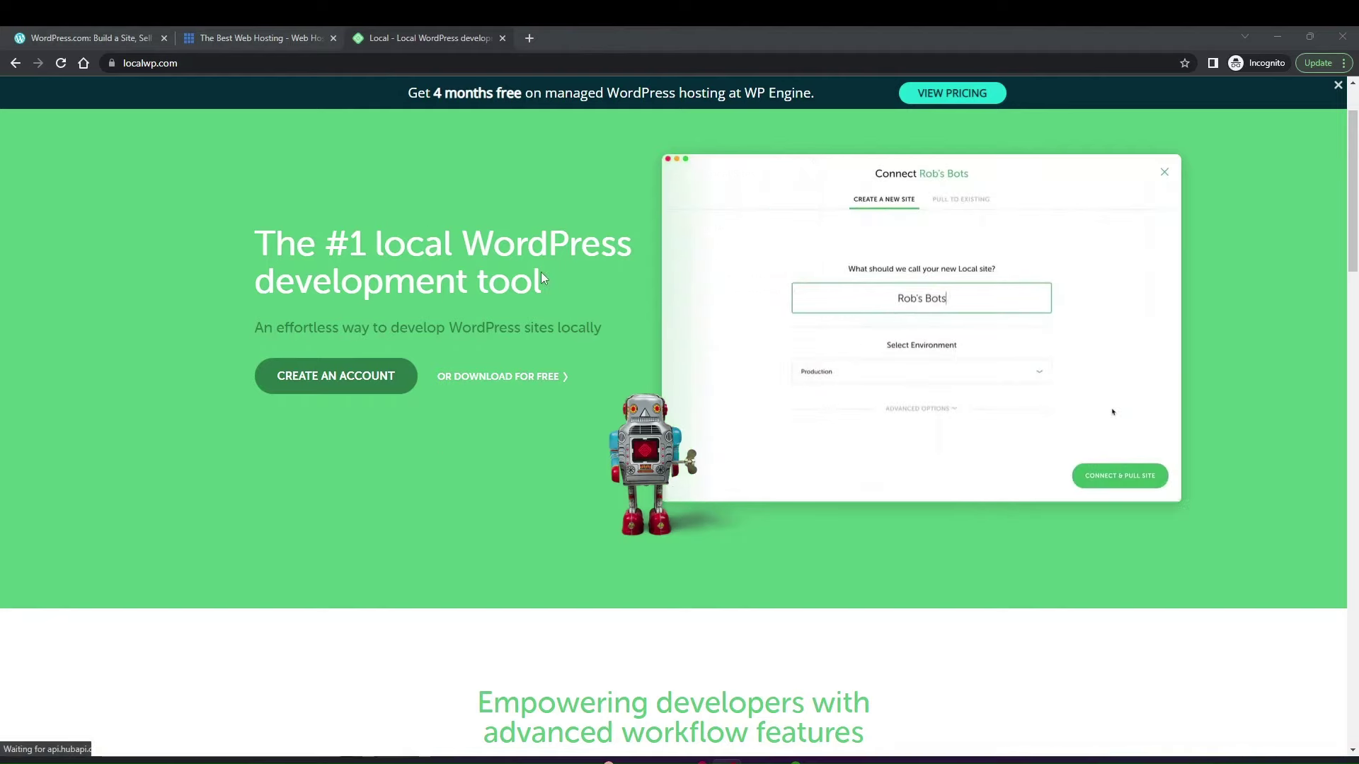
scroll(540, 481, up, 2)
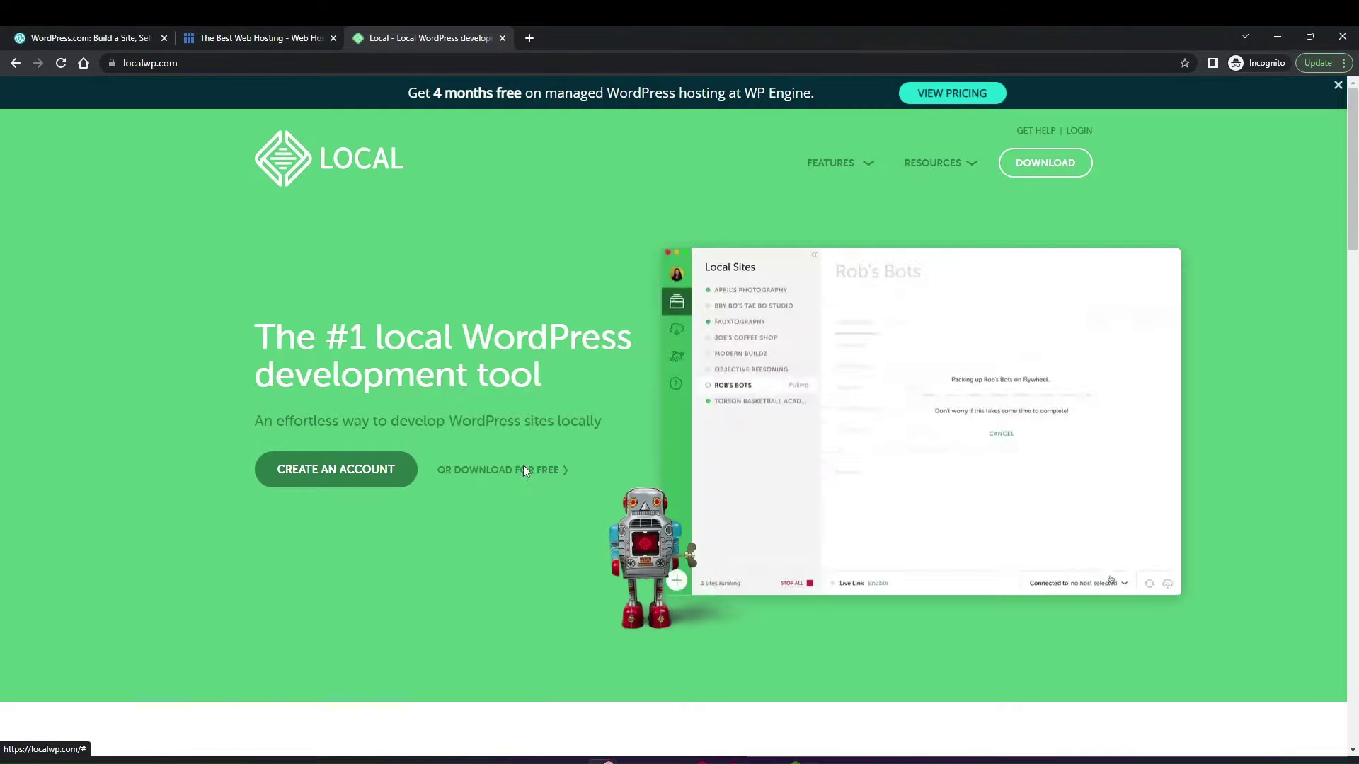
Step: Bring up the free Download Local form with Windows as the platform
click(525, 469)
click(589, 333)
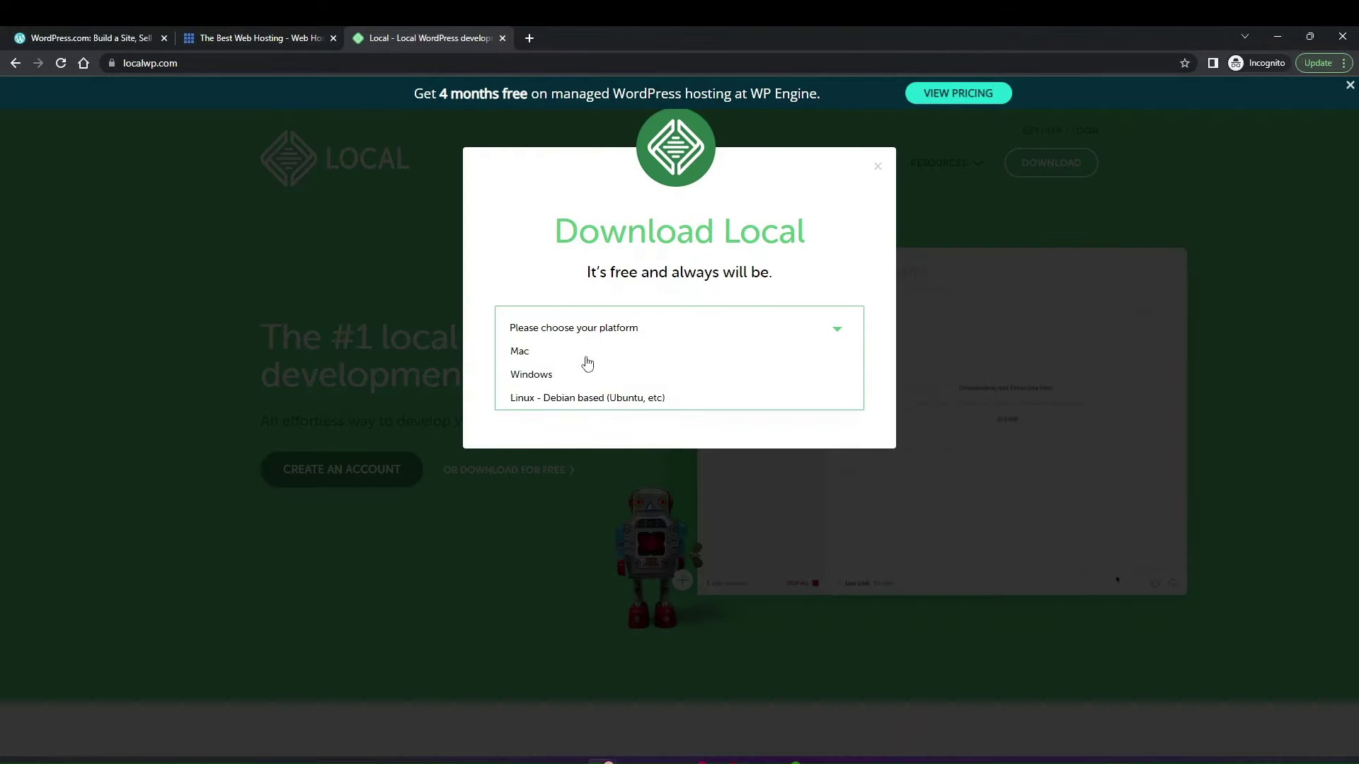
click(532, 376)
Step: Autofill the download form with saved contact details and submit it to get the Windows installer
click(597, 393)
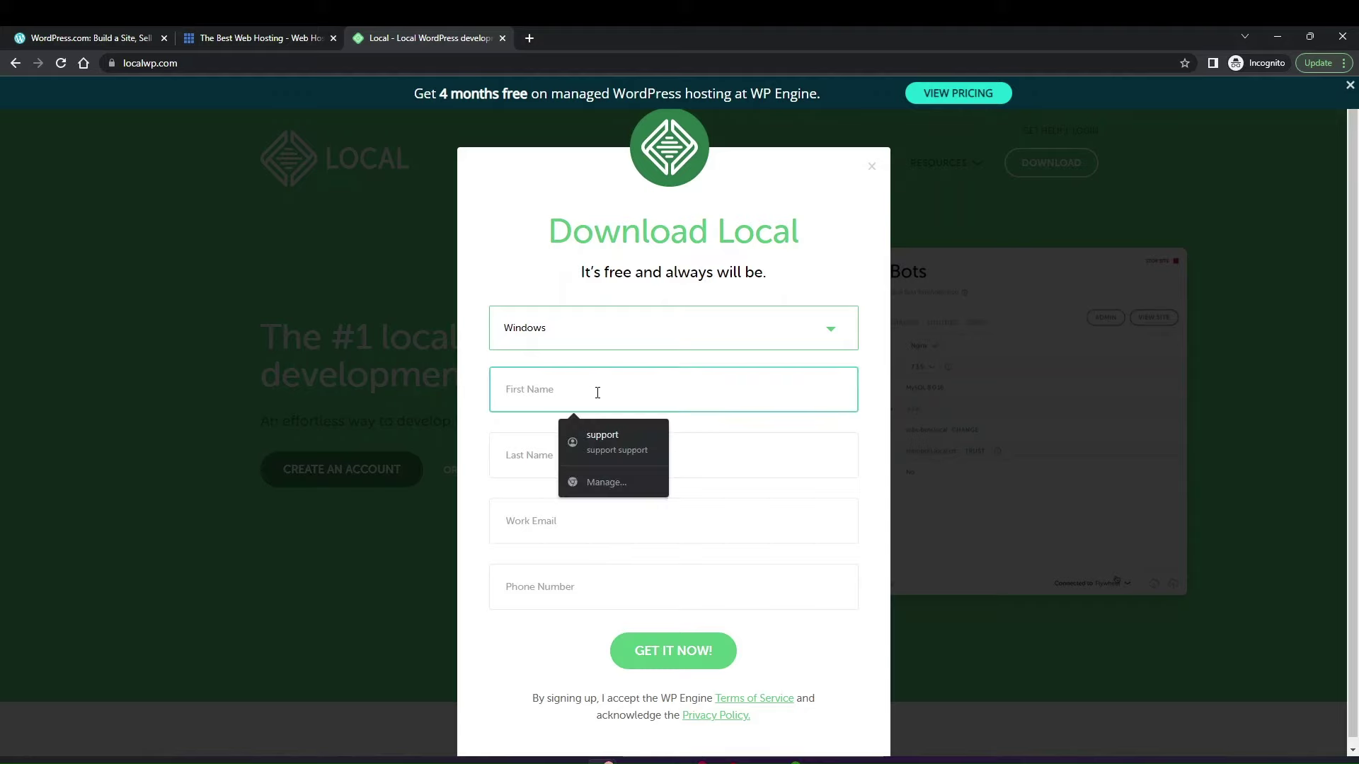
click(588, 439)
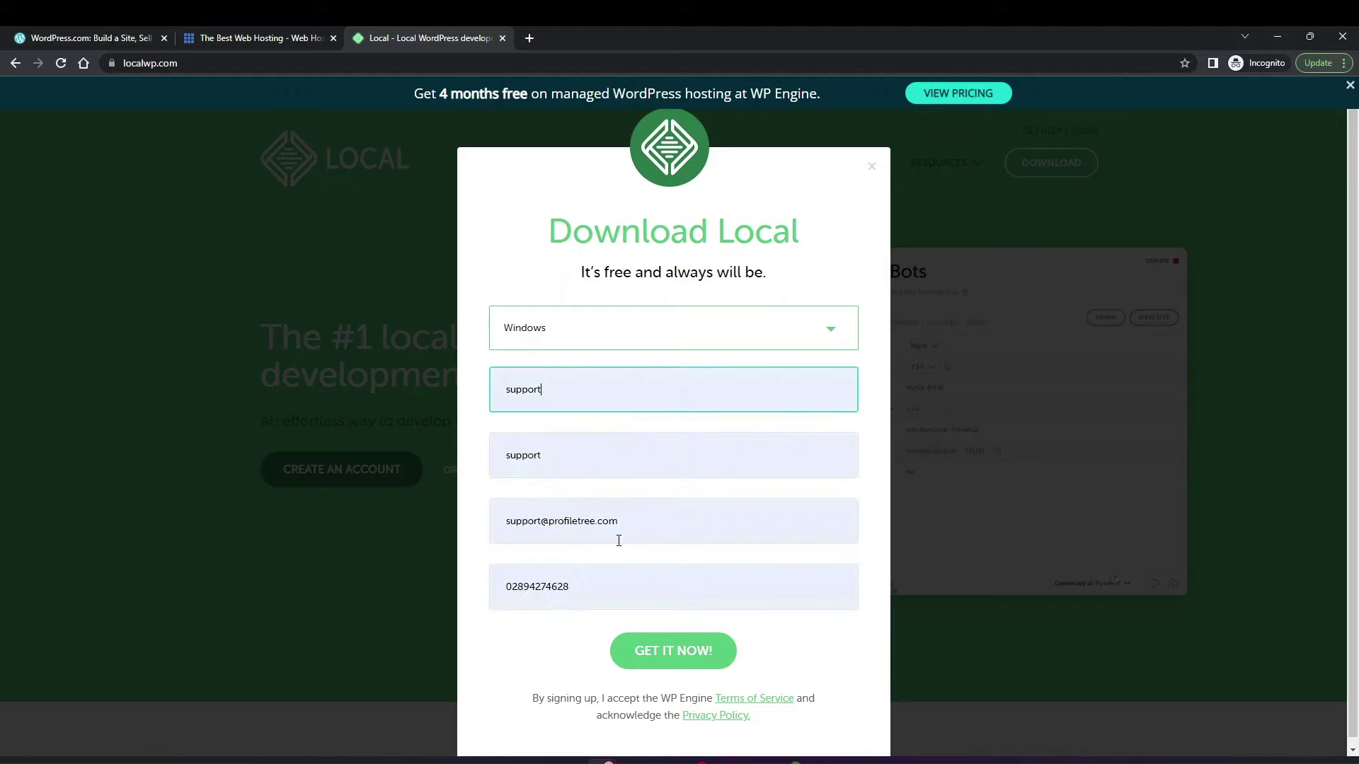
double_click(539, 524)
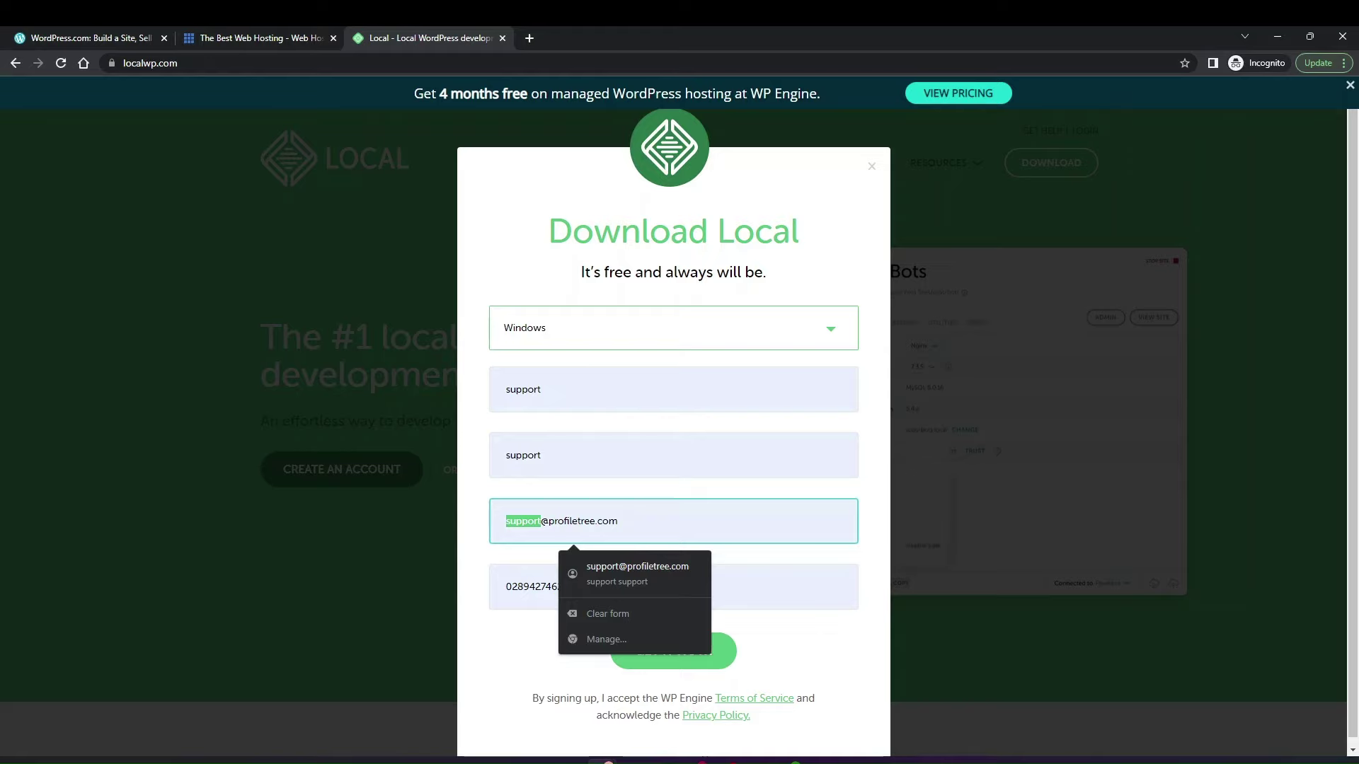
key(Return)
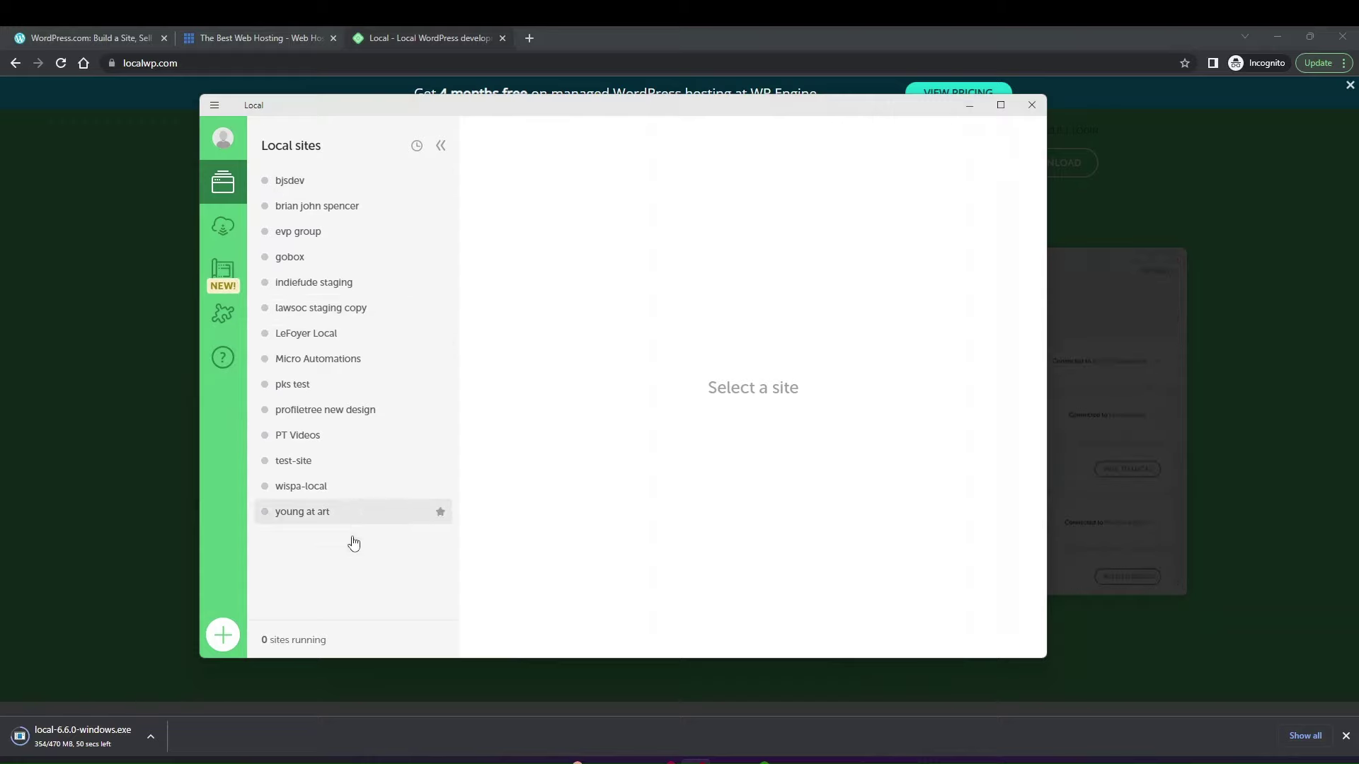
Step: Create a new site named 'My blog website', confirming the domain my-blog-website.local
click(224, 637)
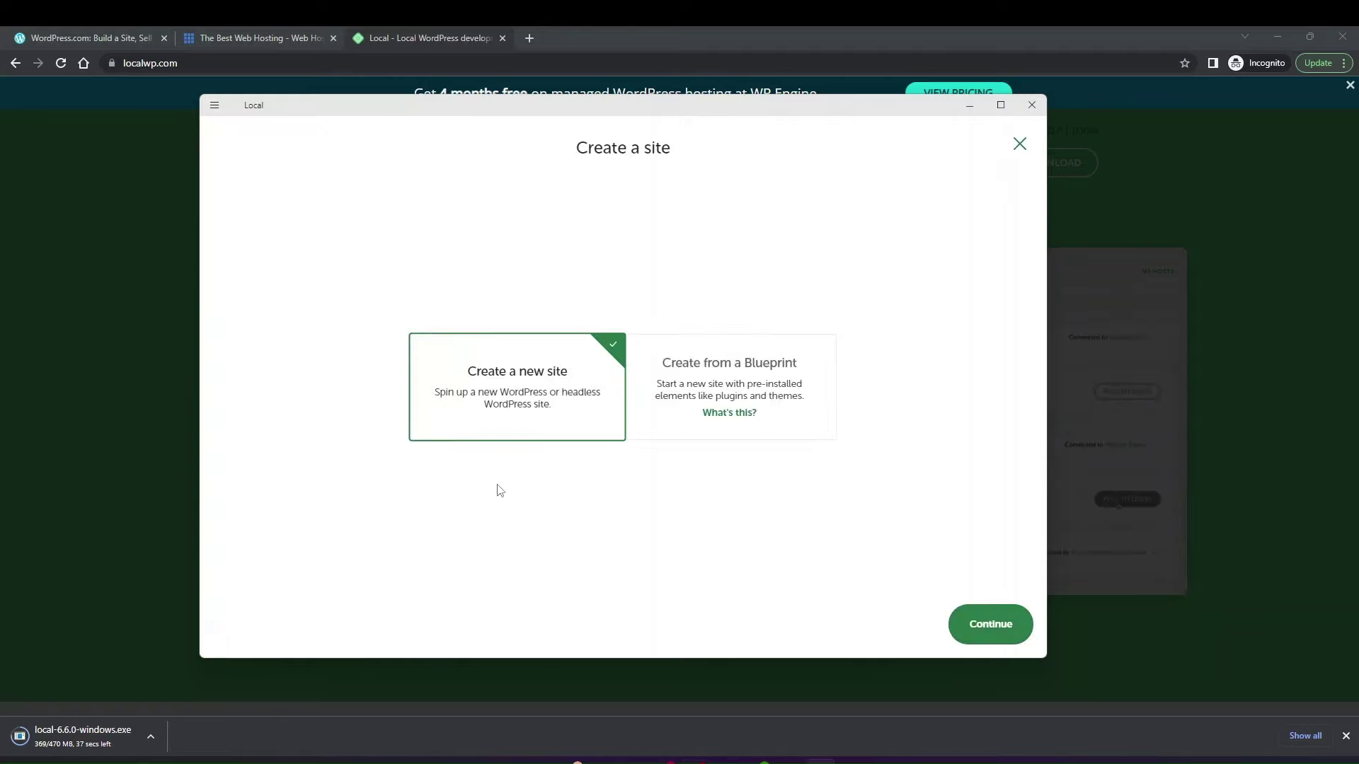
click(1001, 633)
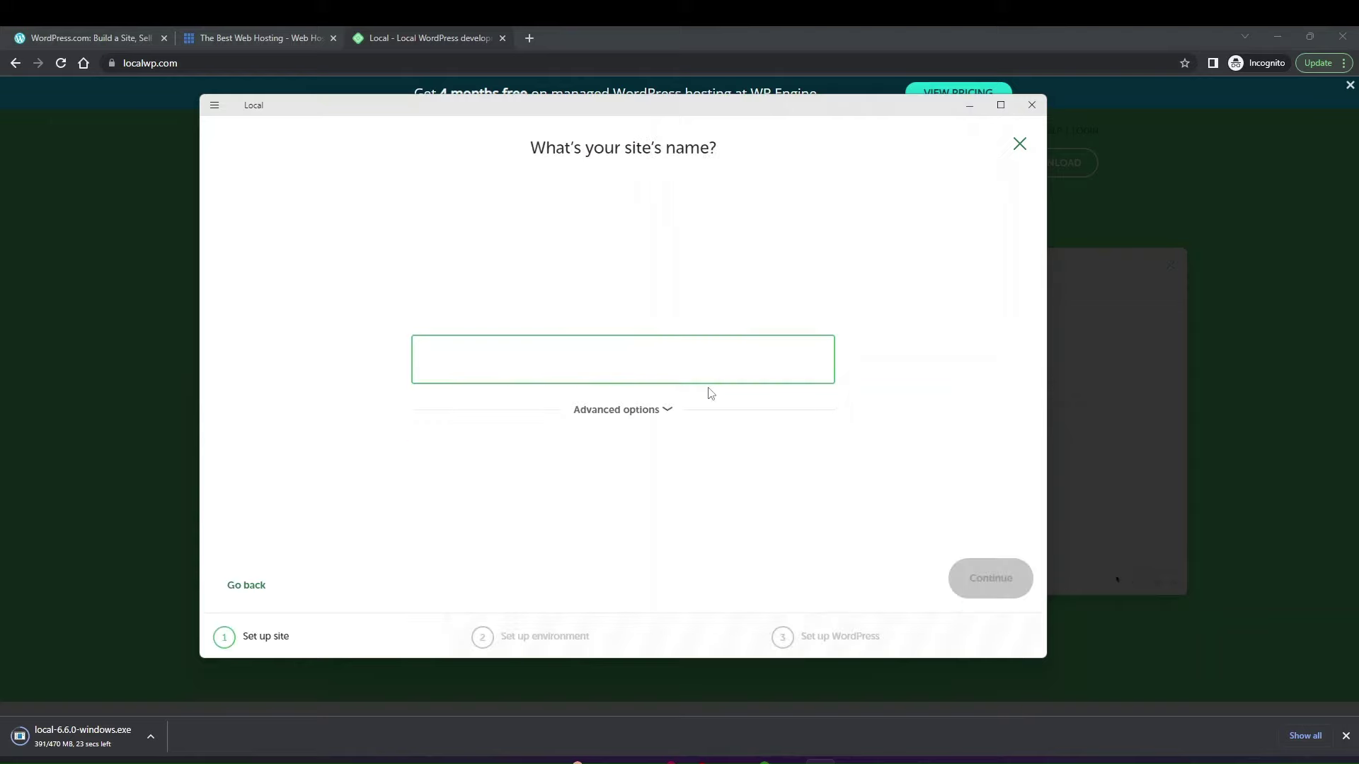
text(My blog)
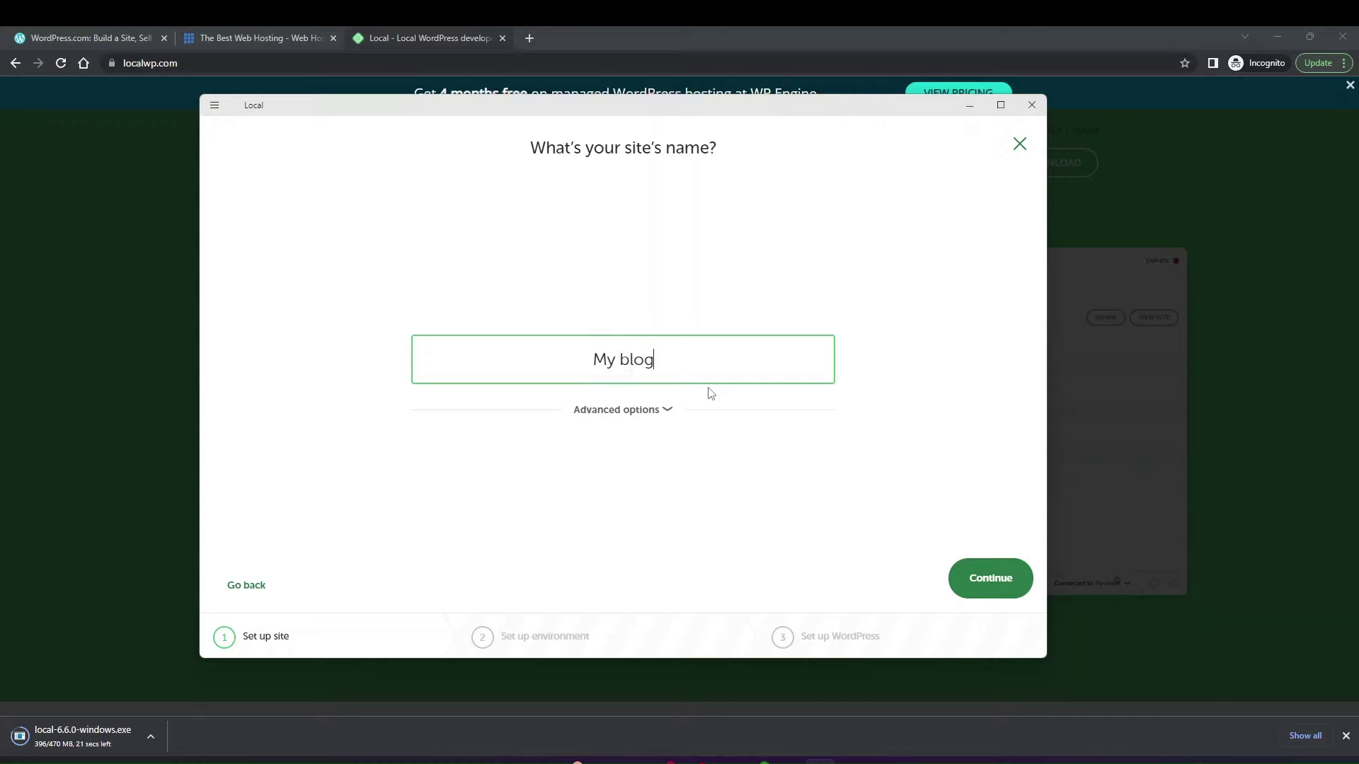
text( website)
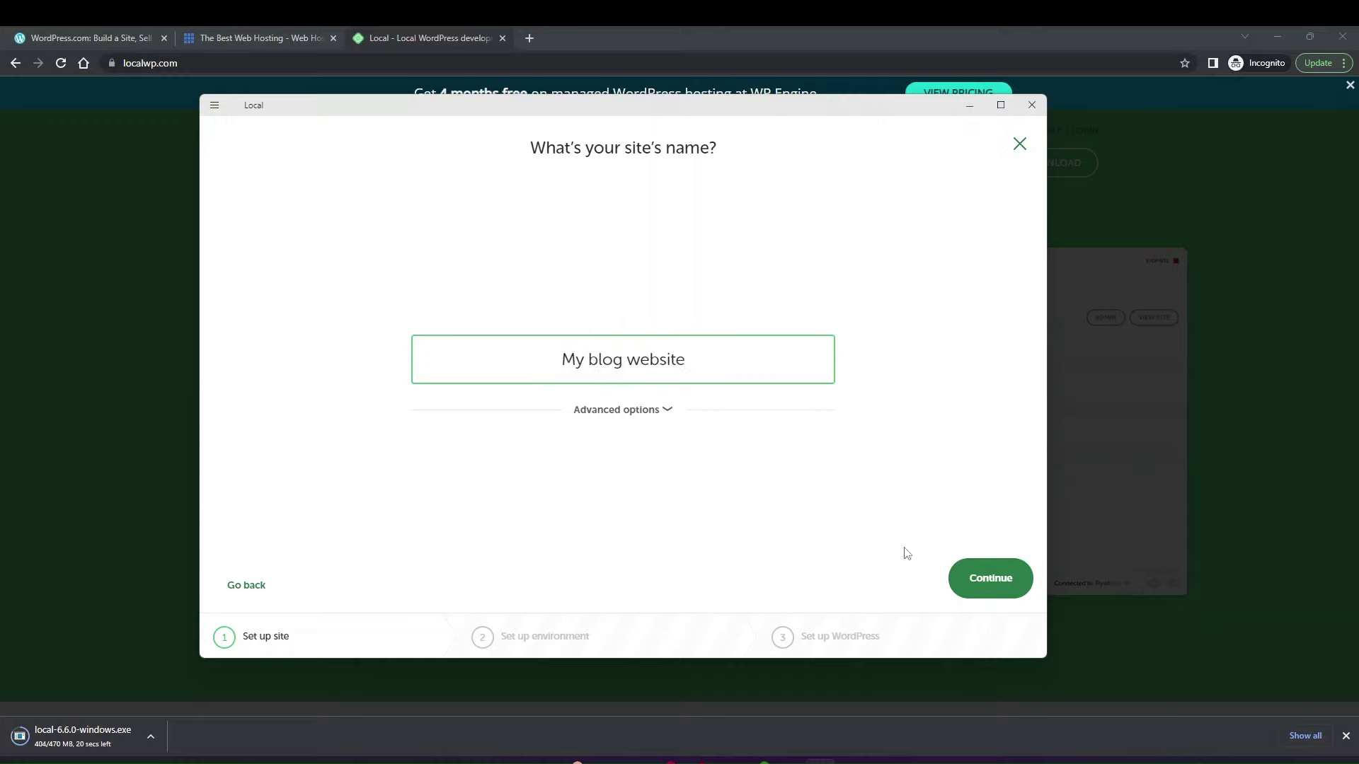
click(641, 410)
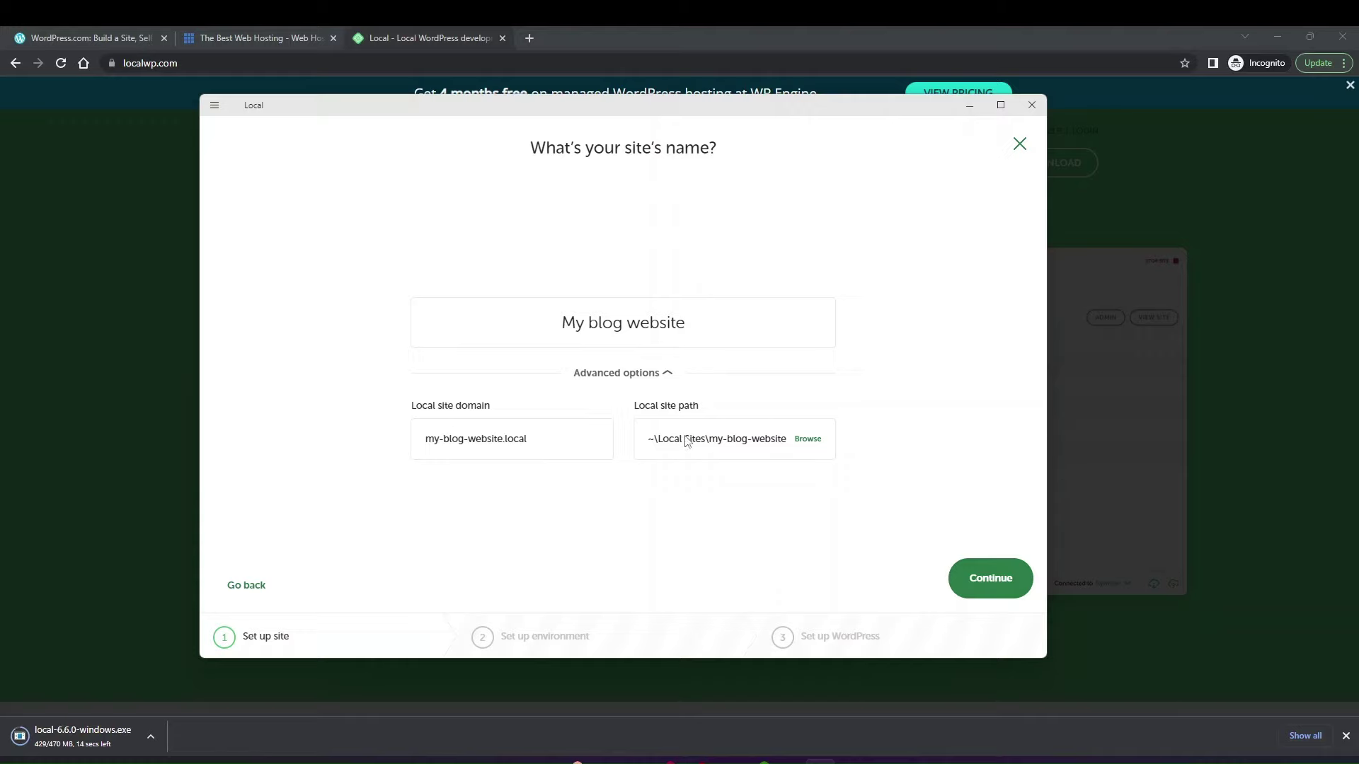
click(1000, 583)
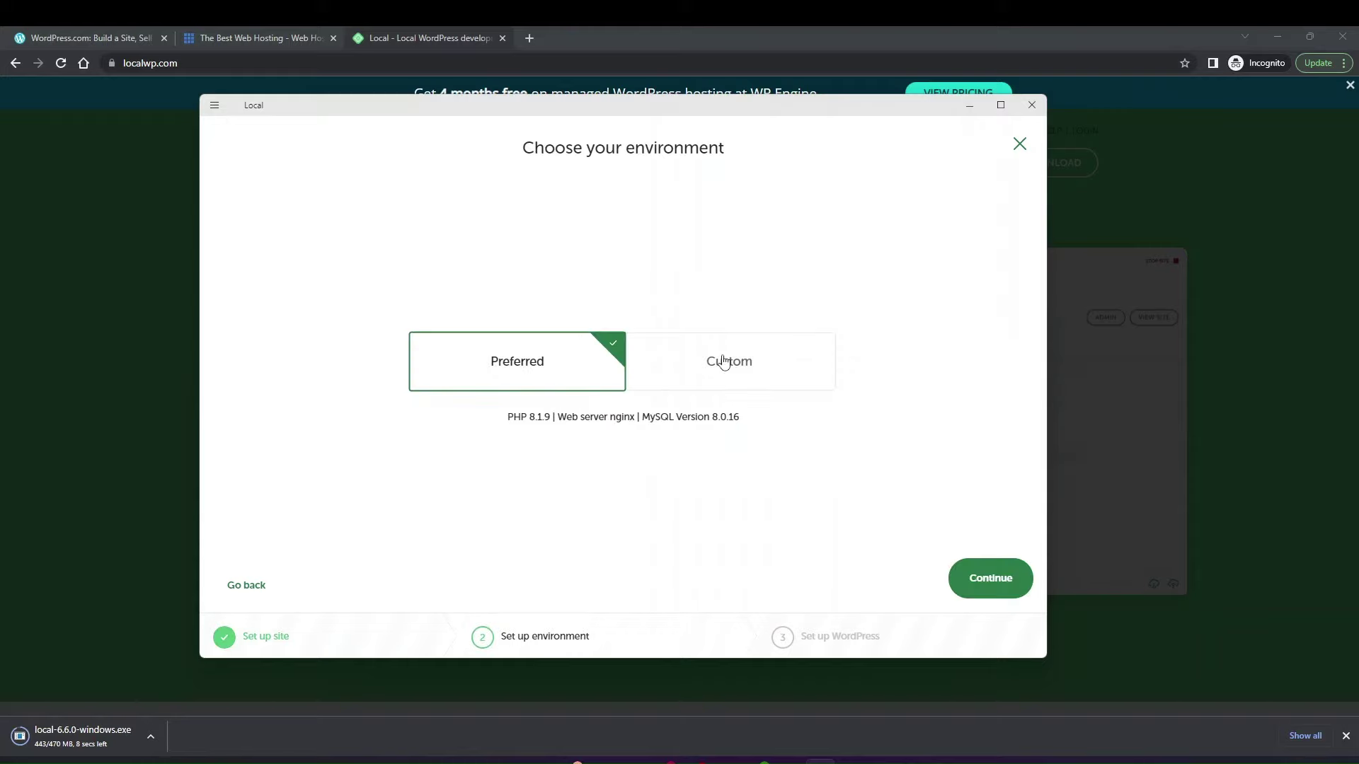
click(964, 566)
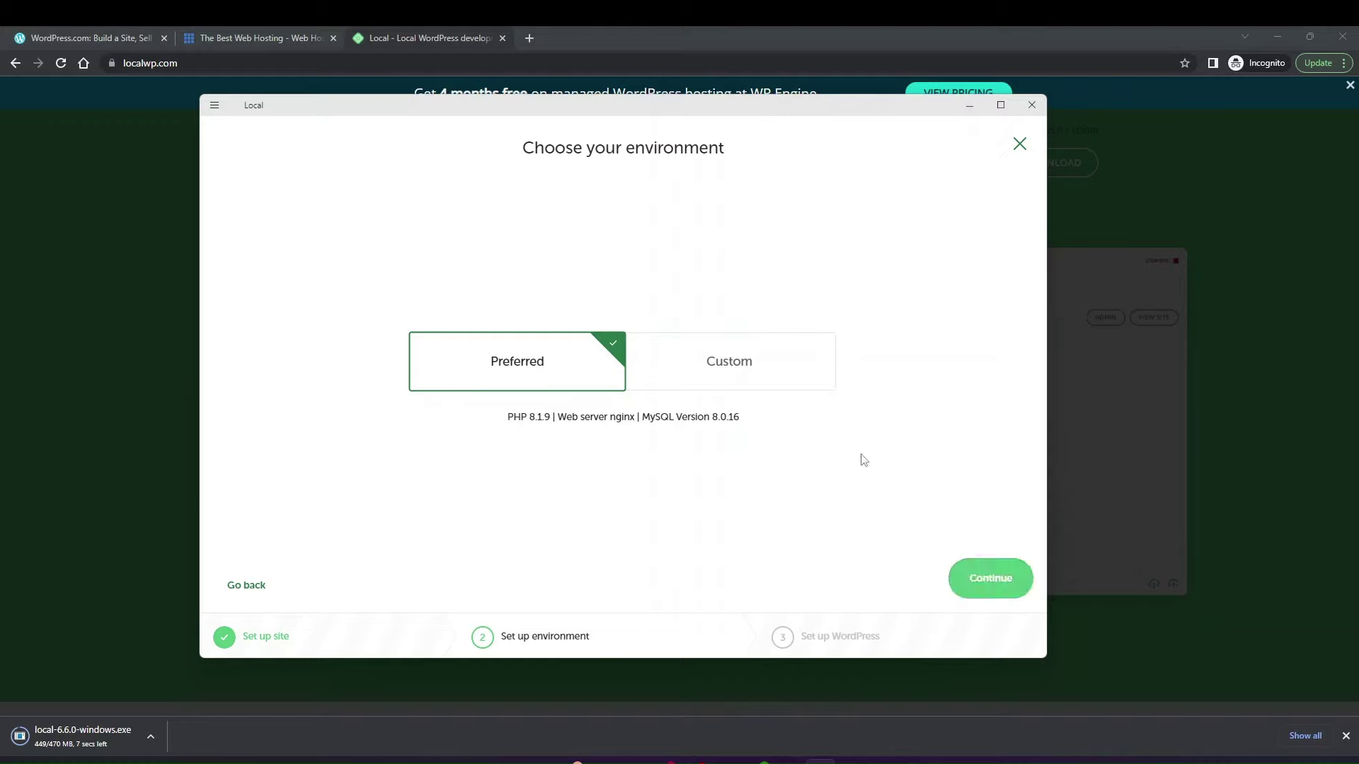
click(744, 363)
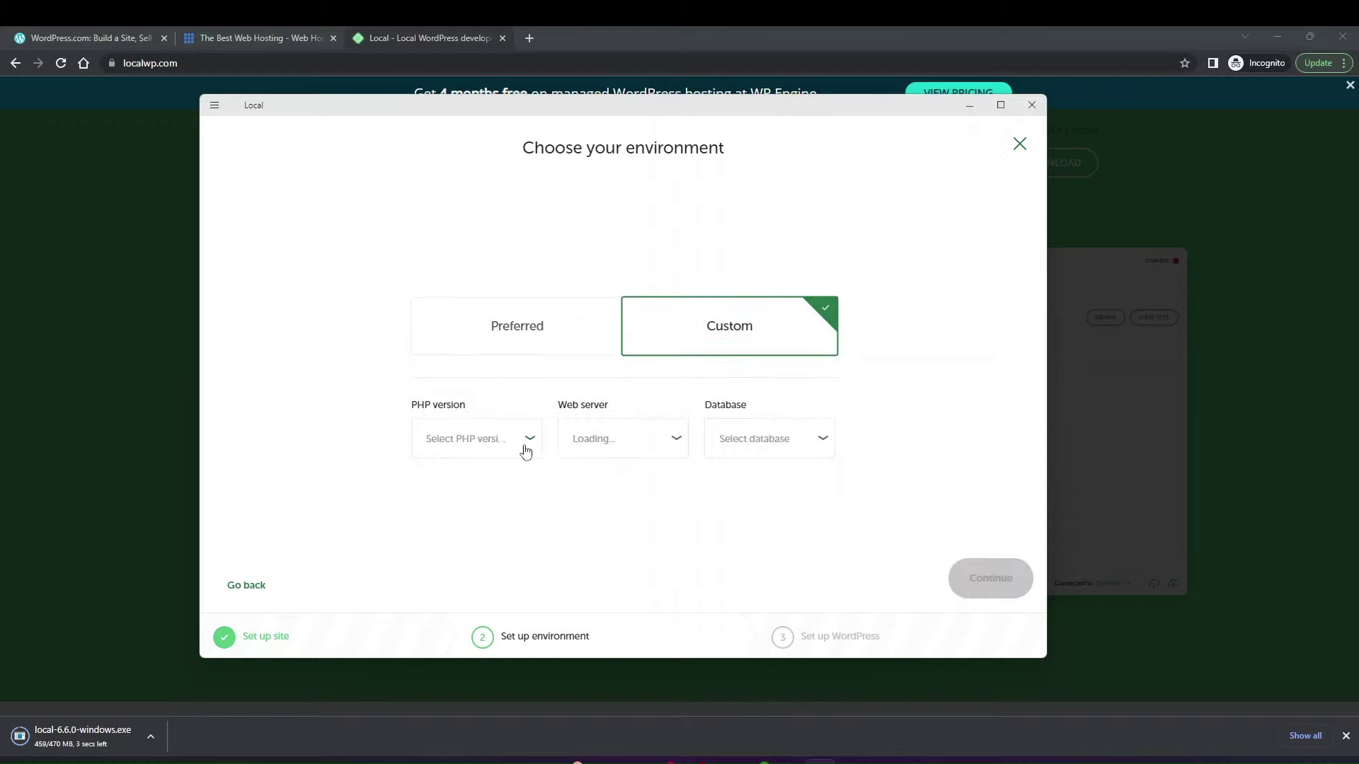
click(523, 449)
click(671, 454)
click(728, 488)
click(778, 442)
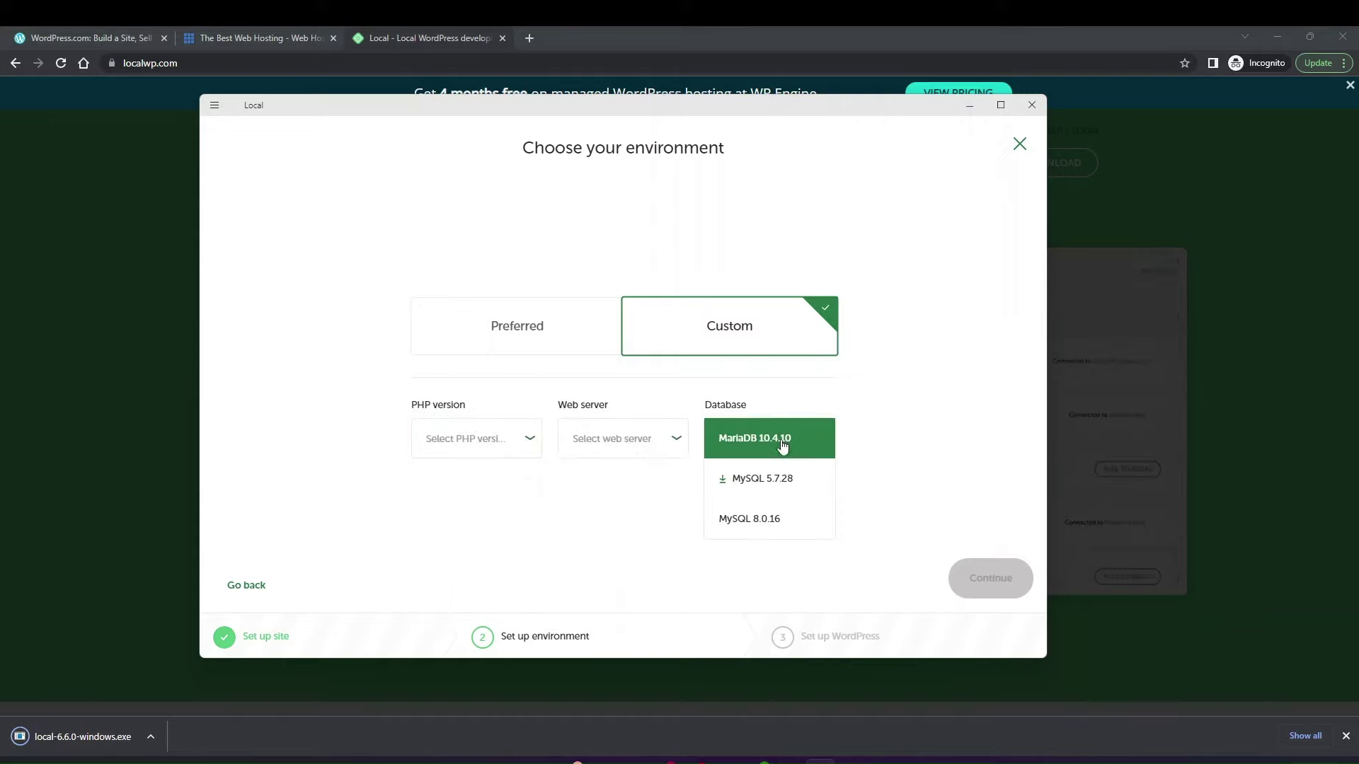
click(658, 552)
click(541, 334)
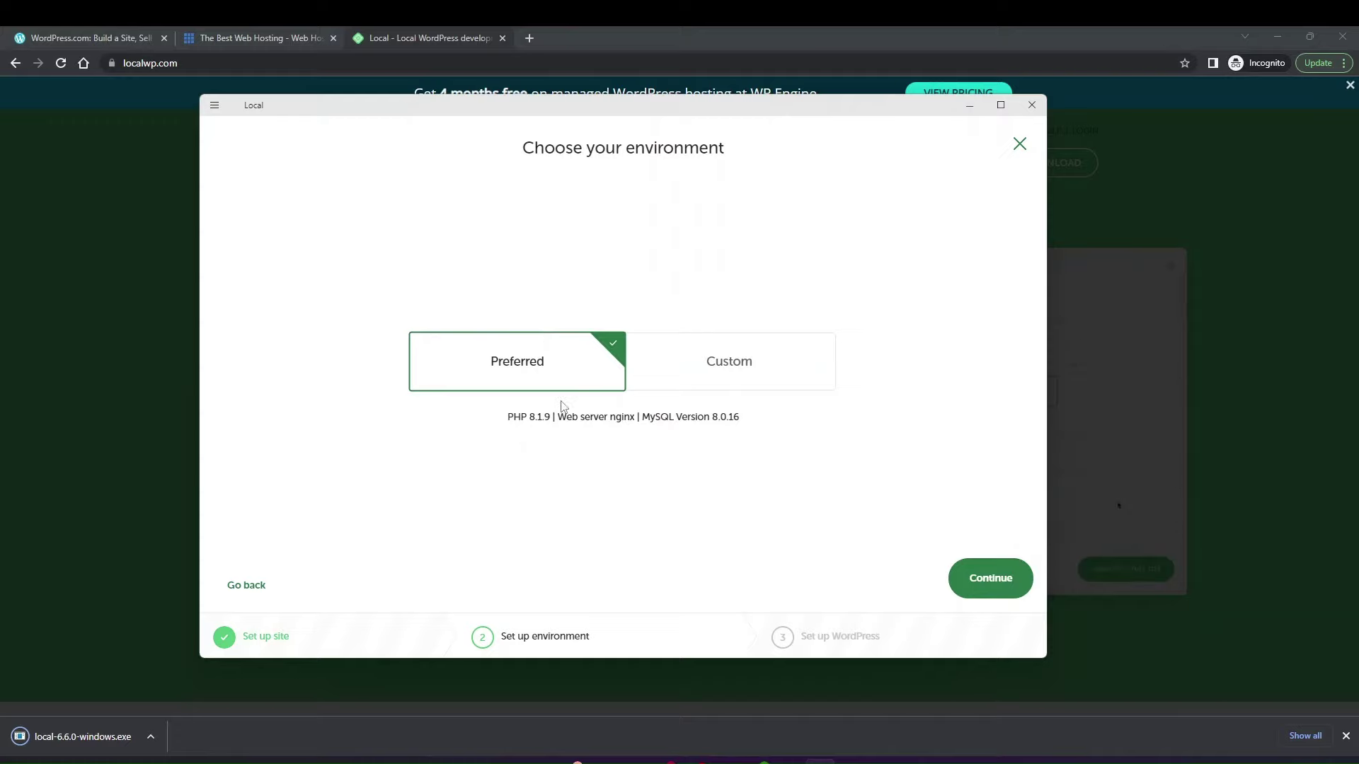
Step: Keep the Preferred environment and enter the admin username and password
click(980, 589)
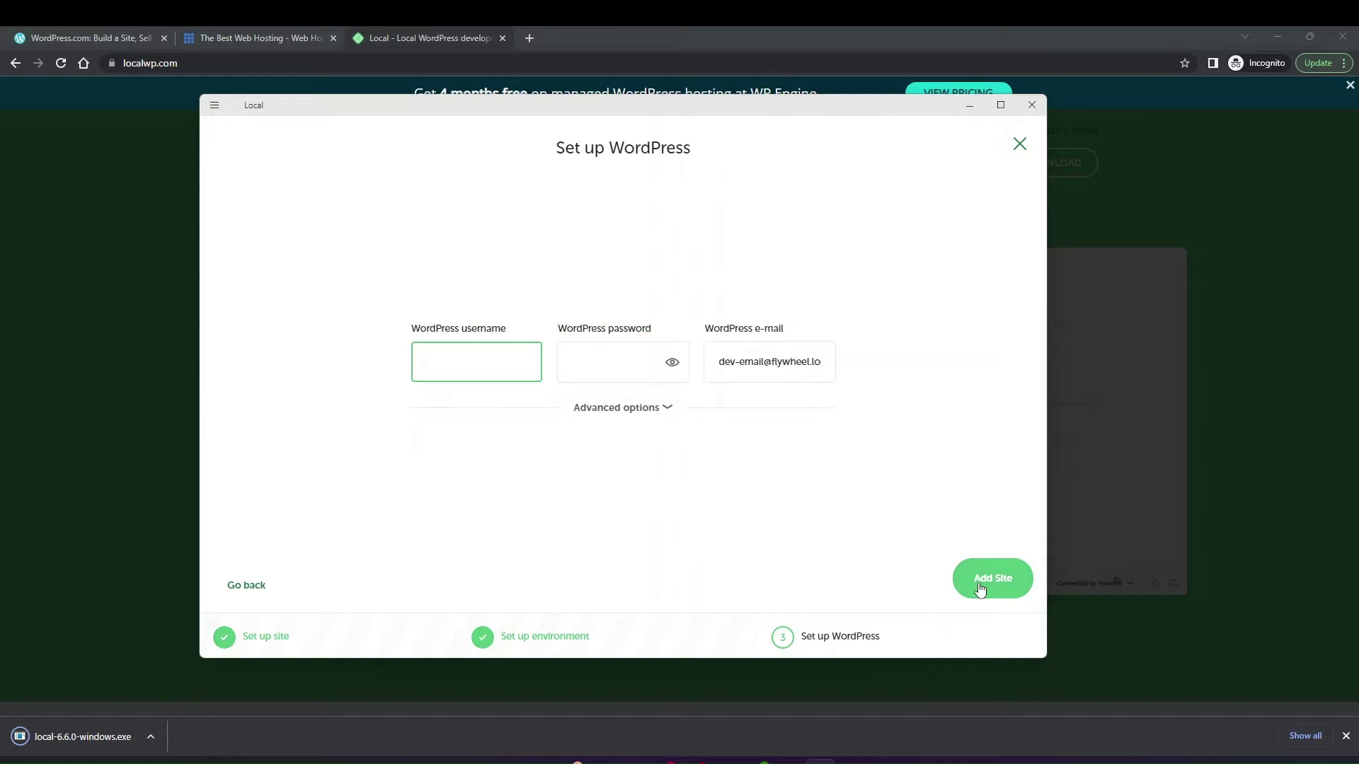
text(khadiza)
key(Tab)
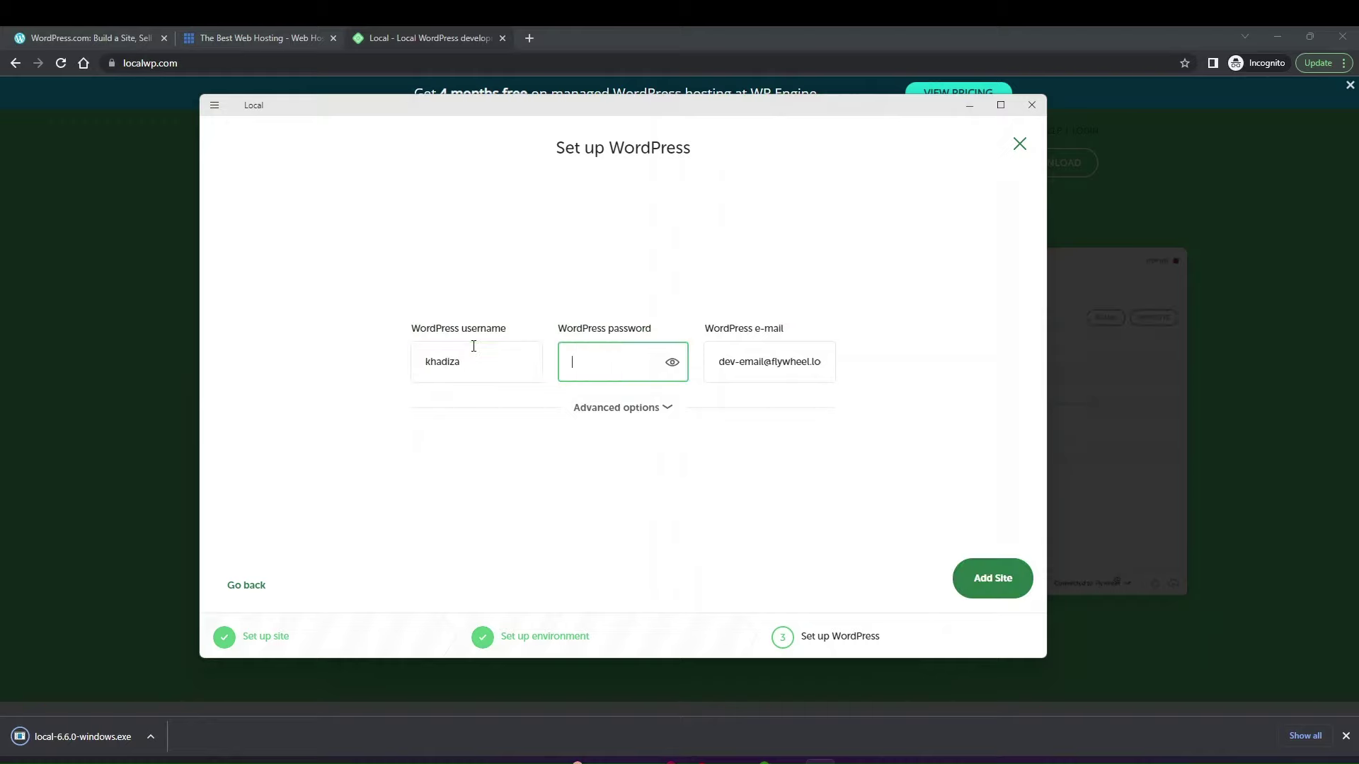
text(•••••••••••)
Step: Replace the placeholder admin e-mail with the user's address and retype the password
click(786, 360)
key(ctrl+a)
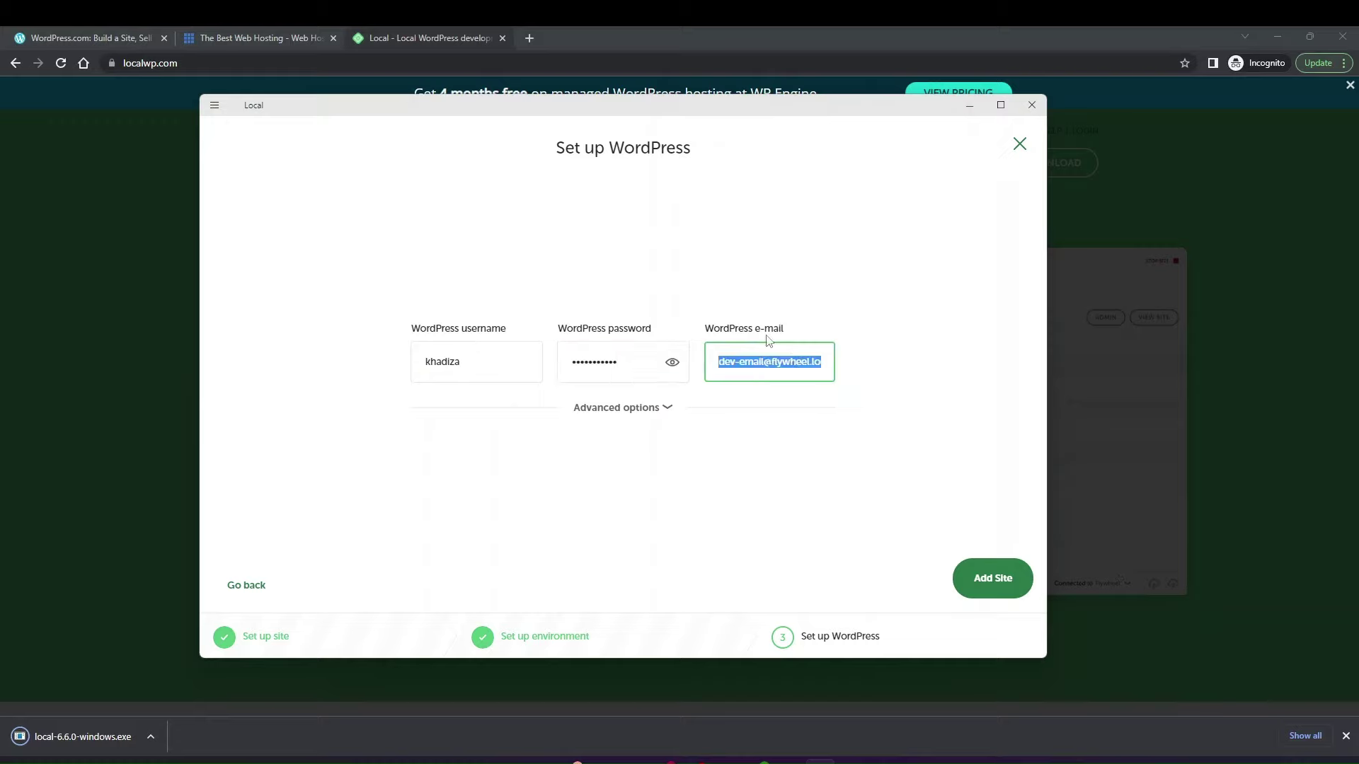
click(623, 359)
Step: Set Multisite to No under Advanced options and add the site
click(667, 408)
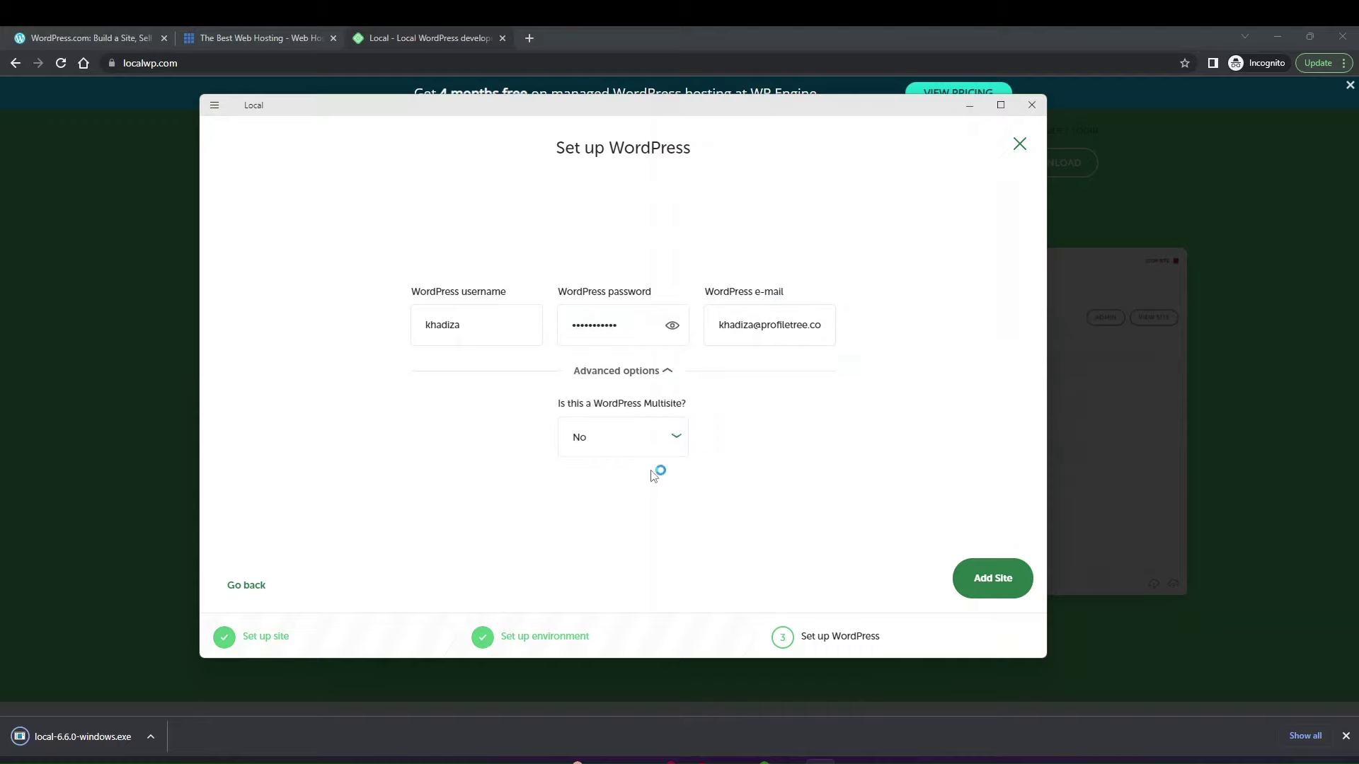
click(639, 450)
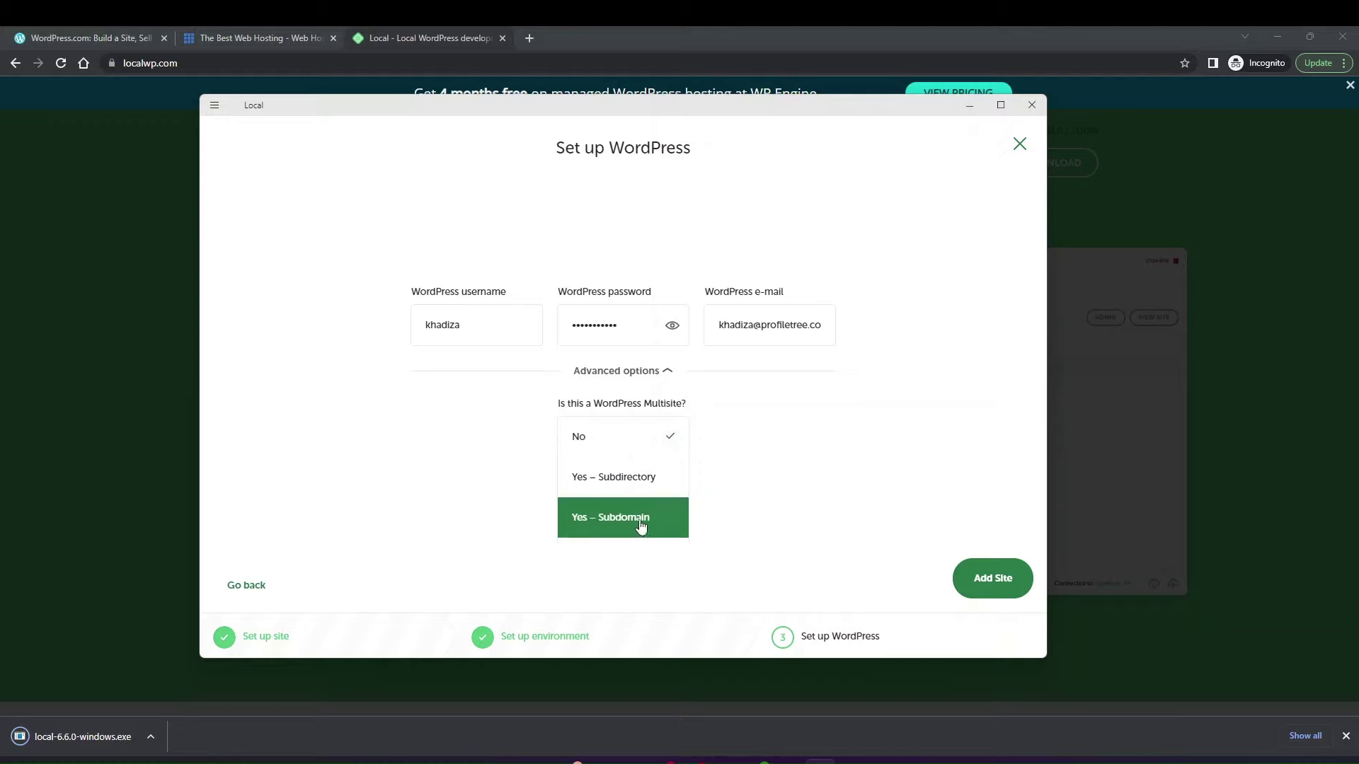
click(658, 436)
click(993, 582)
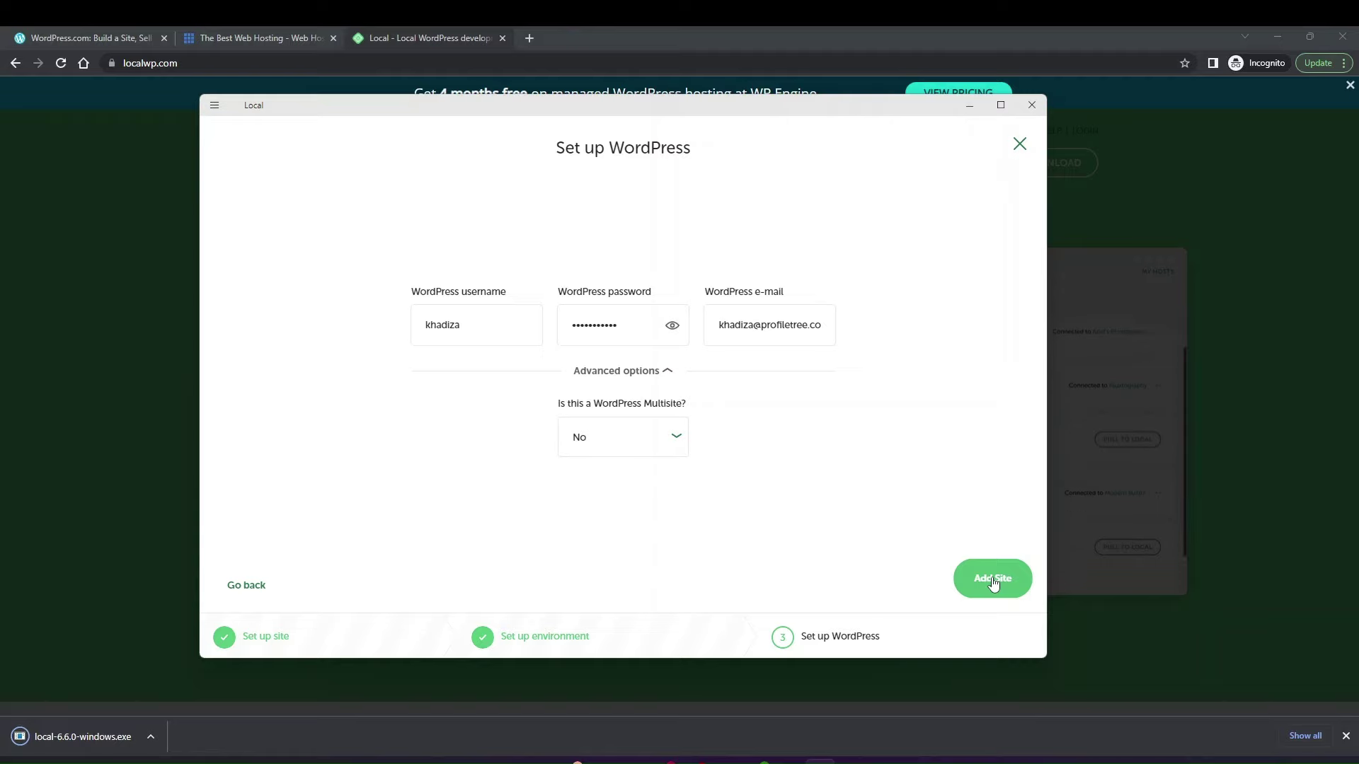
click(992, 578)
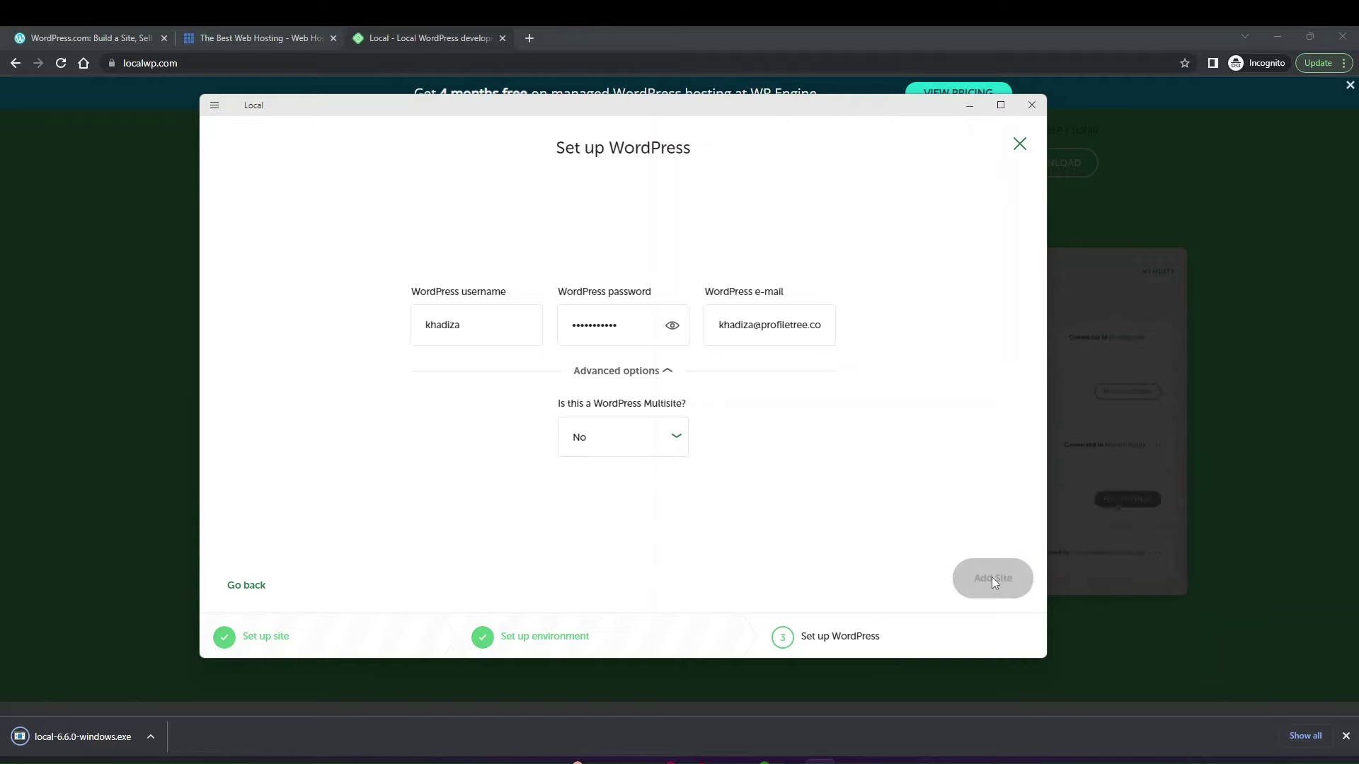
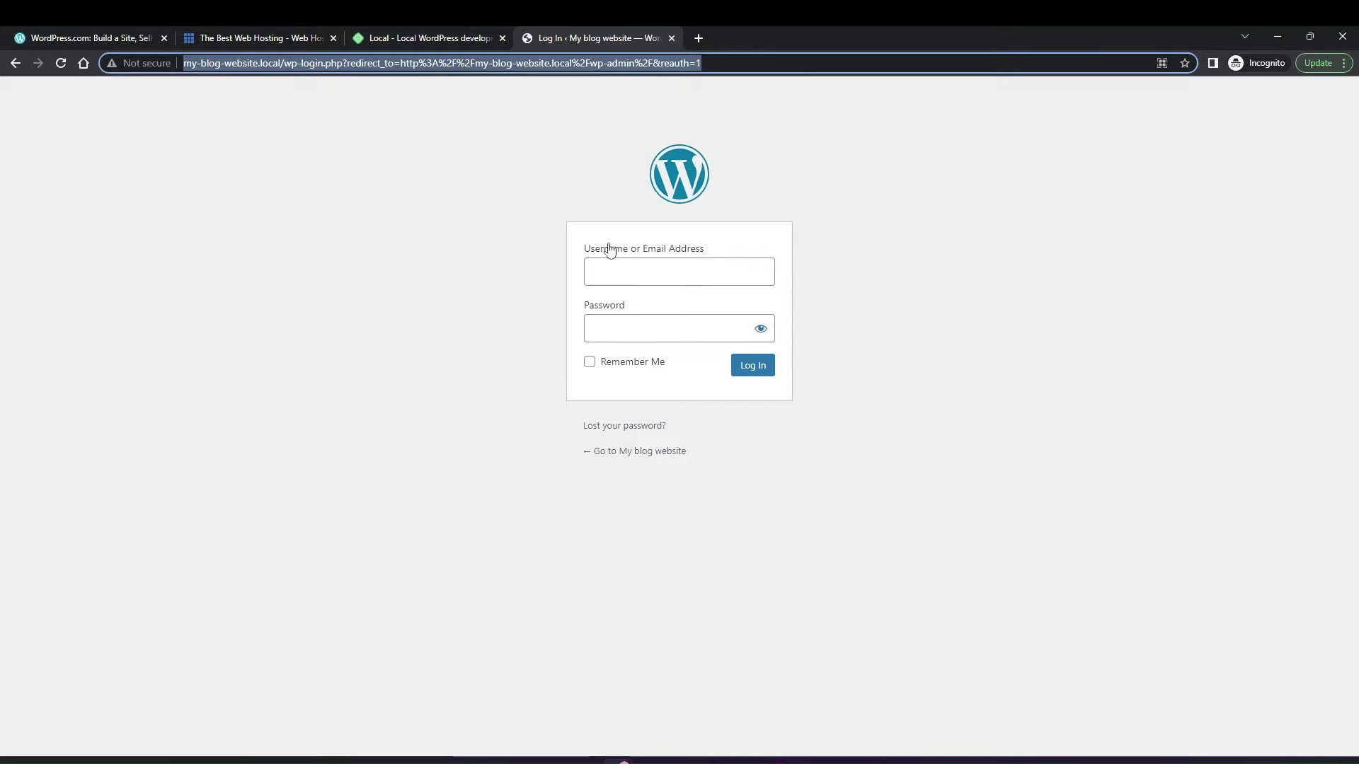
Step: Log in to the local site's admin account using the saved username and the account password
click(624, 276)
text(khadiza)
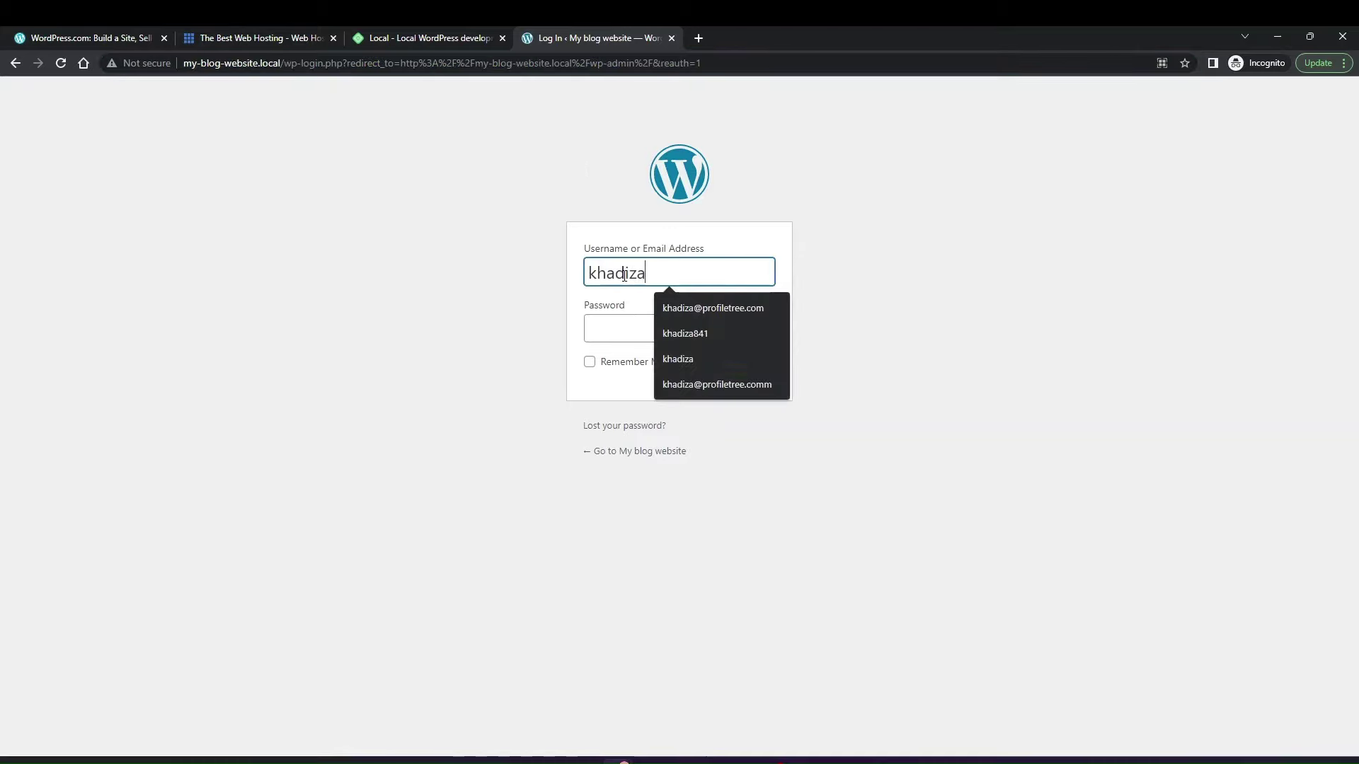
key(Down)
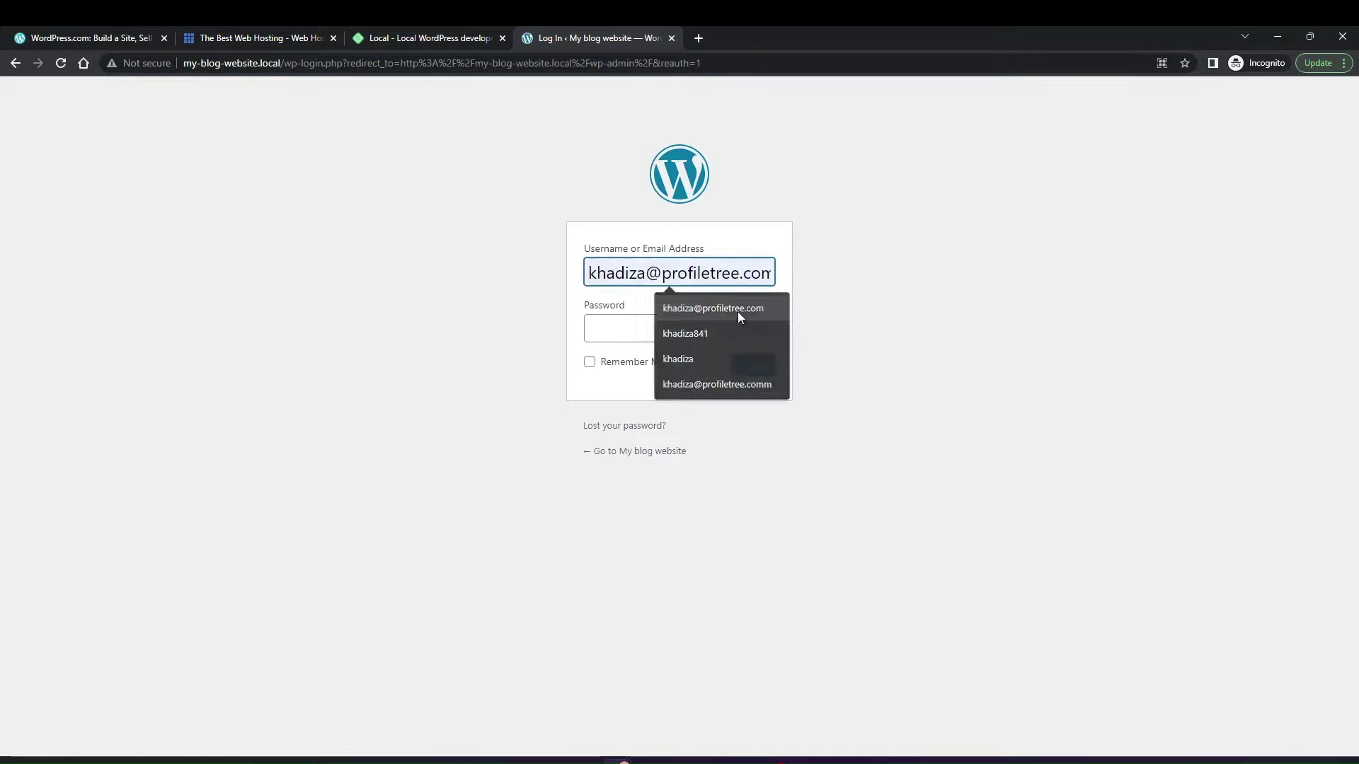
click(737, 312)
click(647, 330)
text(•••••)
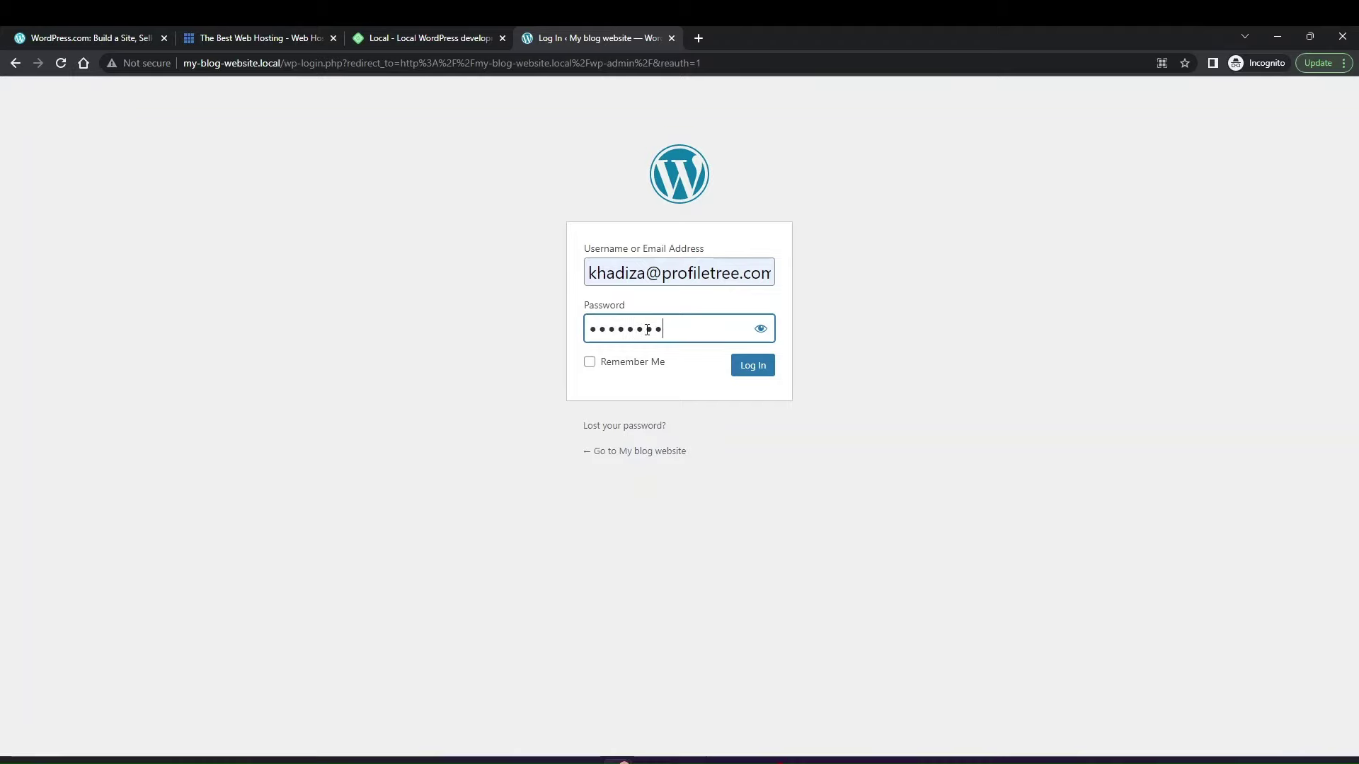
text(••••••)
key(Return)
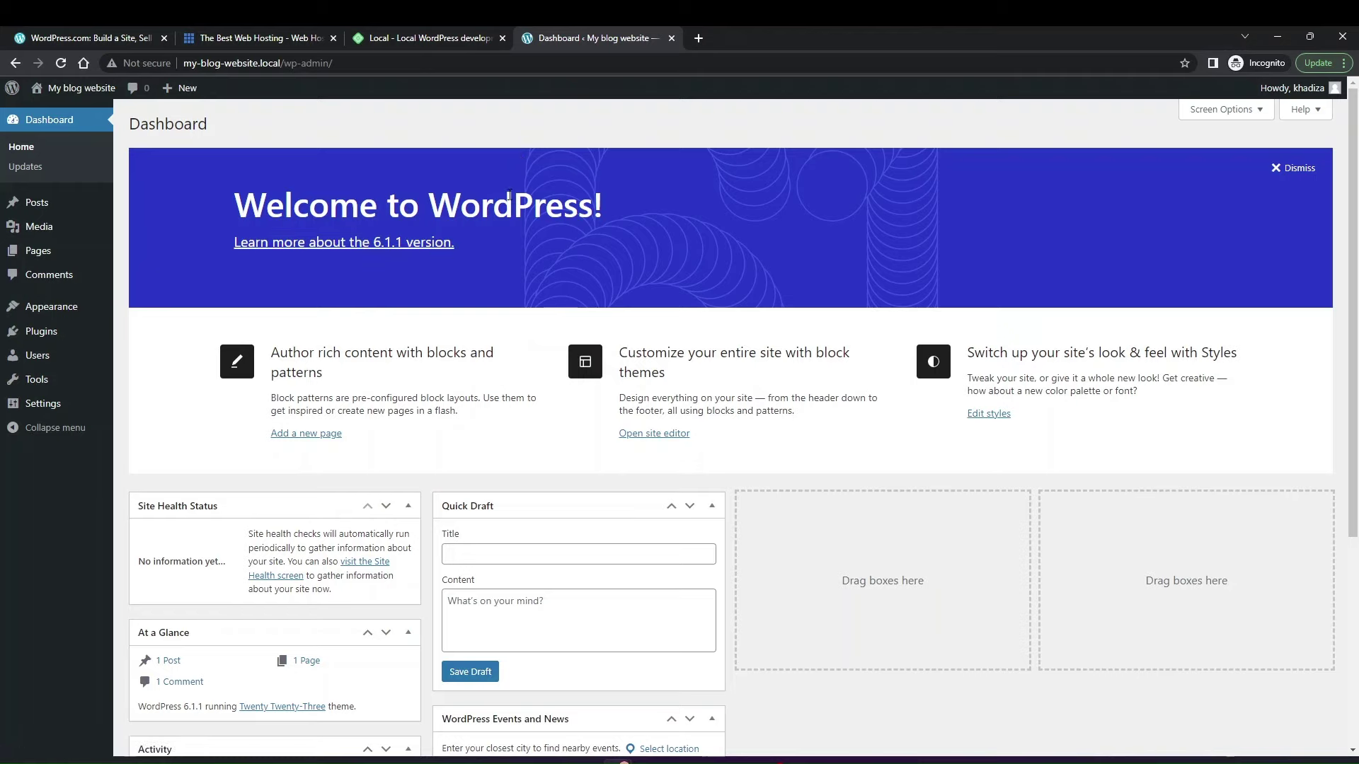
scroll(389, 491, down, 1)
scroll(389, 491, up, 1)
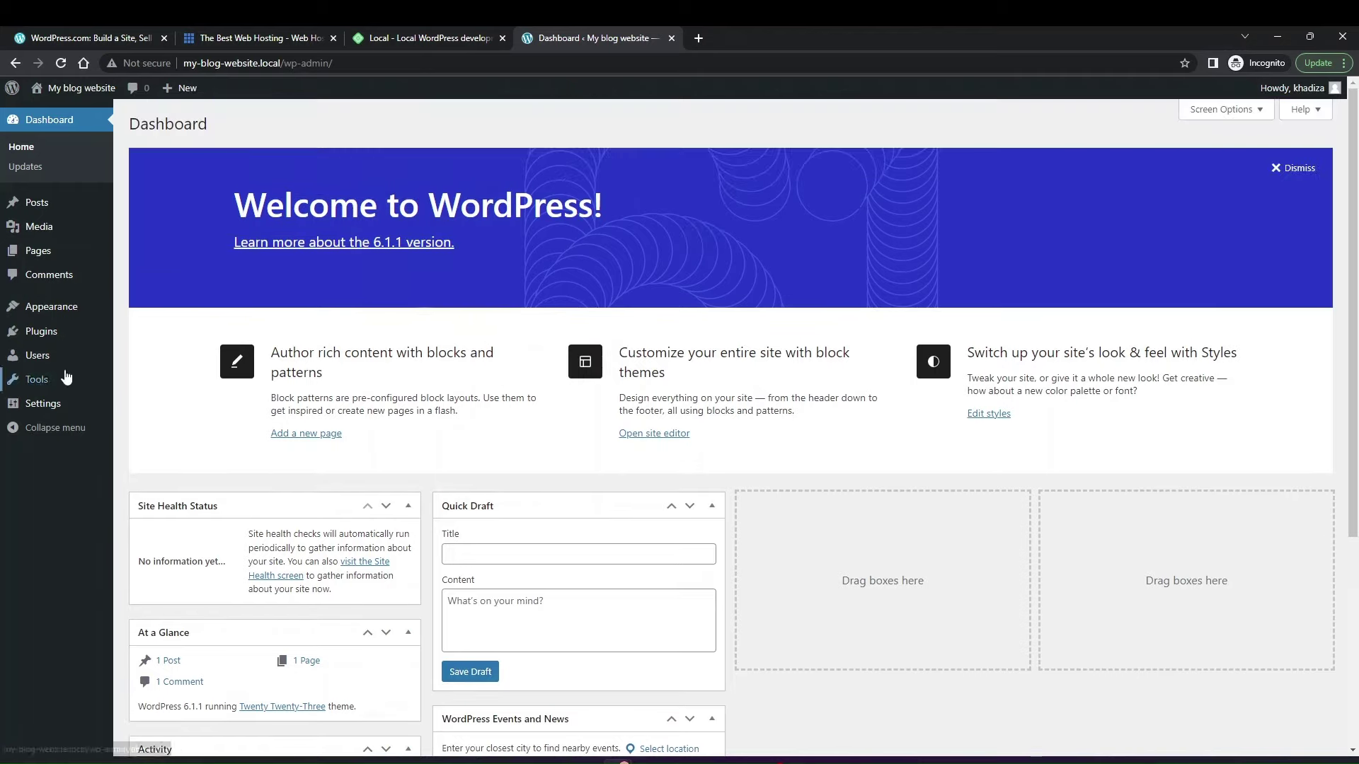
click(51, 306)
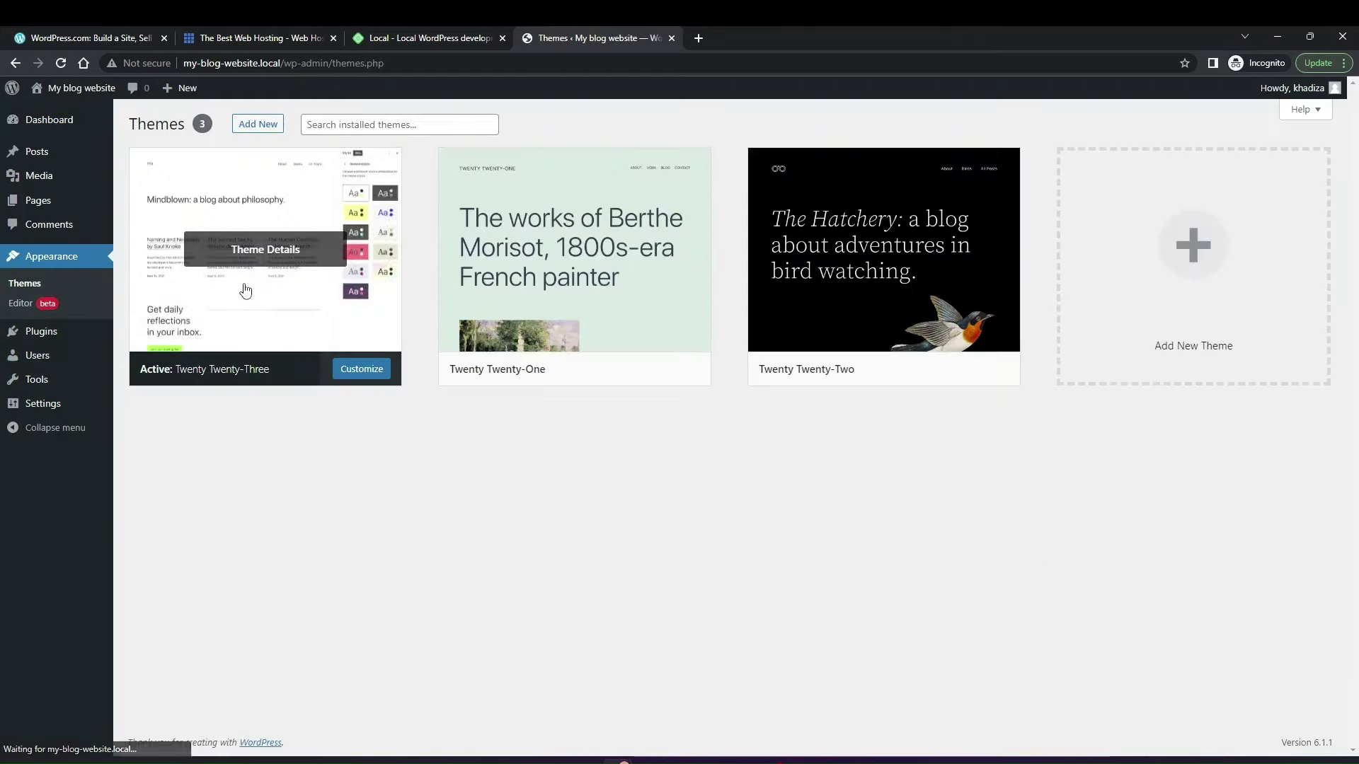
mouse_move(73, 102)
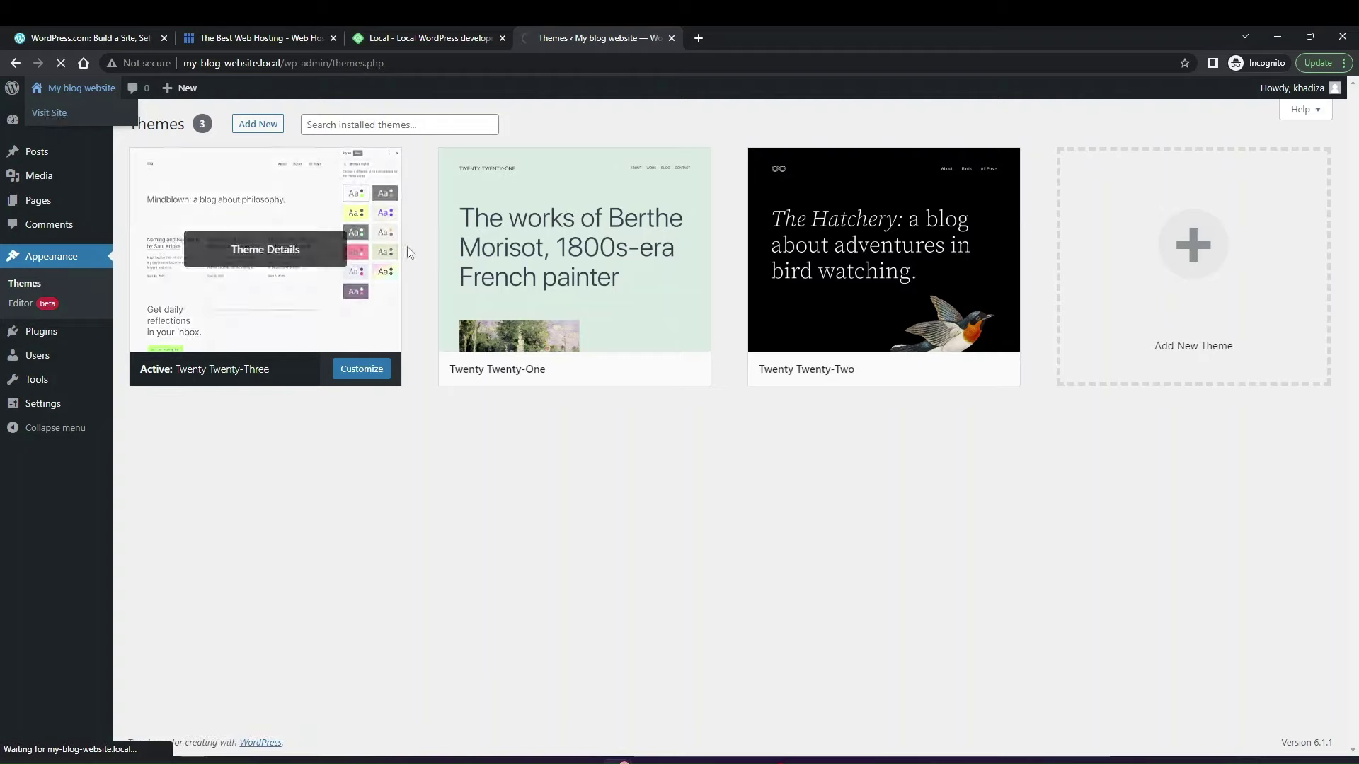
click(604, 368)
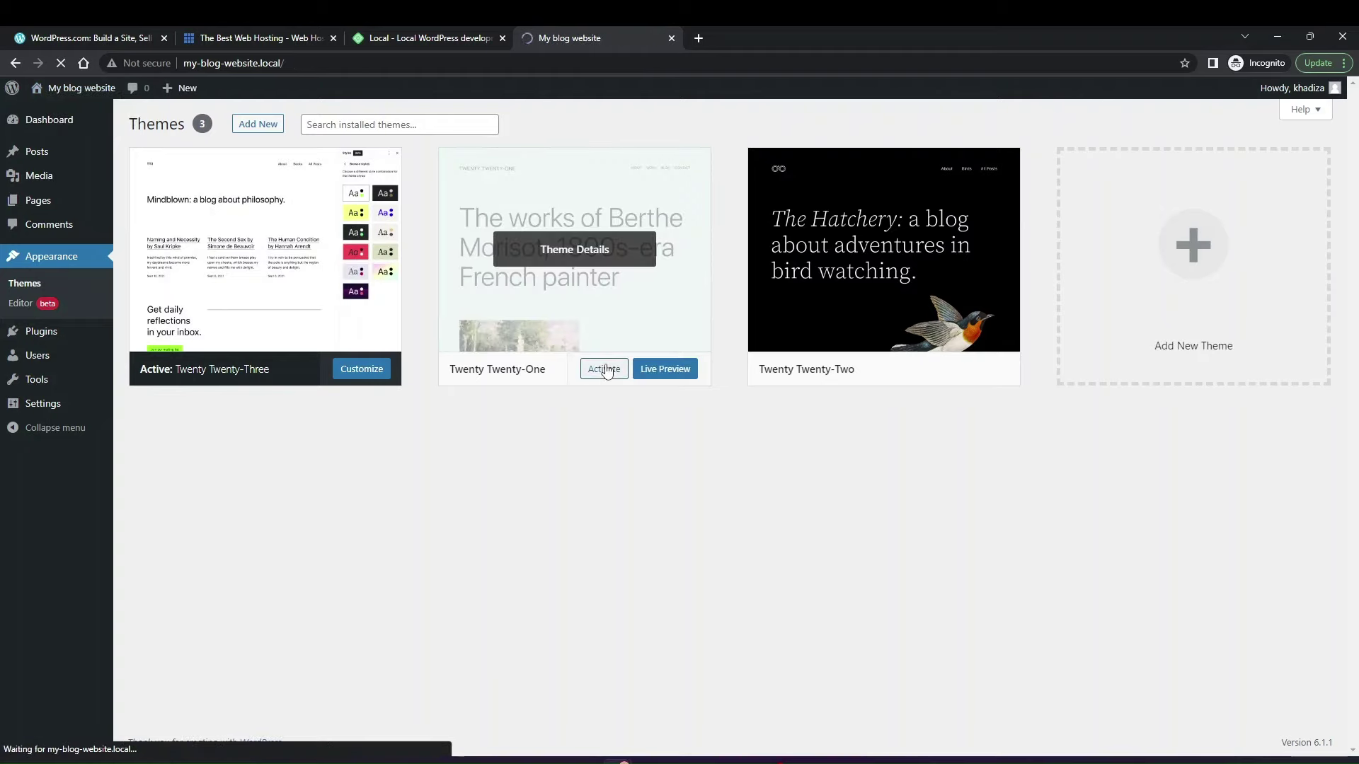
scroll(508, 409, up, 2)
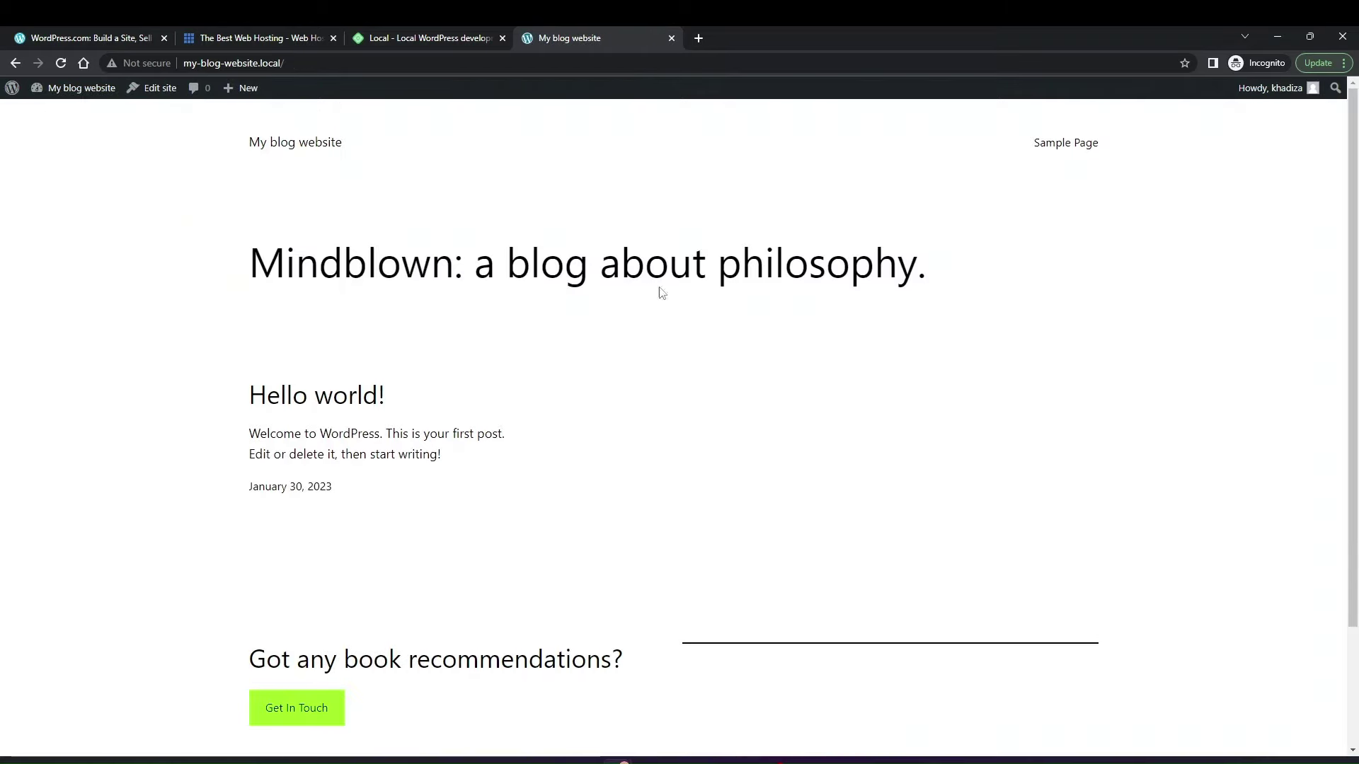
scroll(471, 483, down, 2)
scroll(473, 483, up, 2)
click(418, 39)
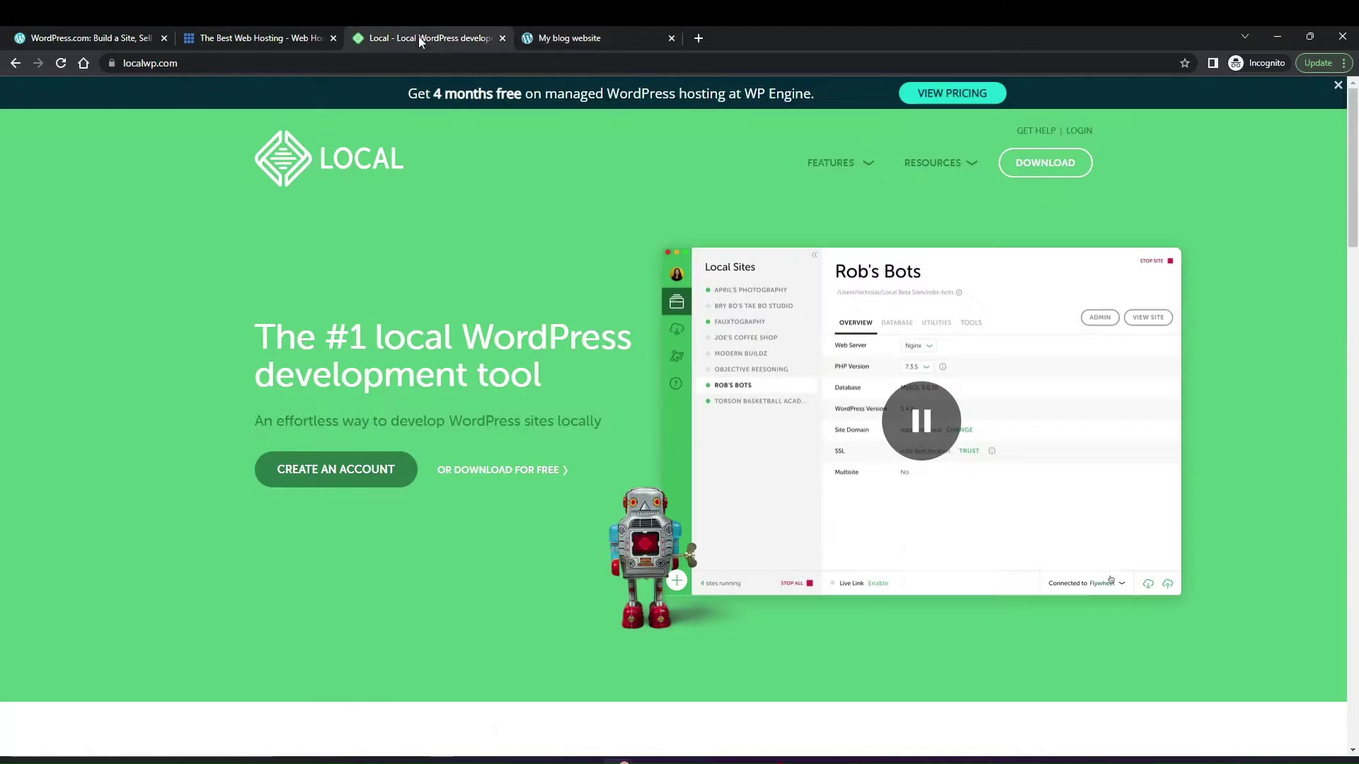
click(570, 38)
click(71, 90)
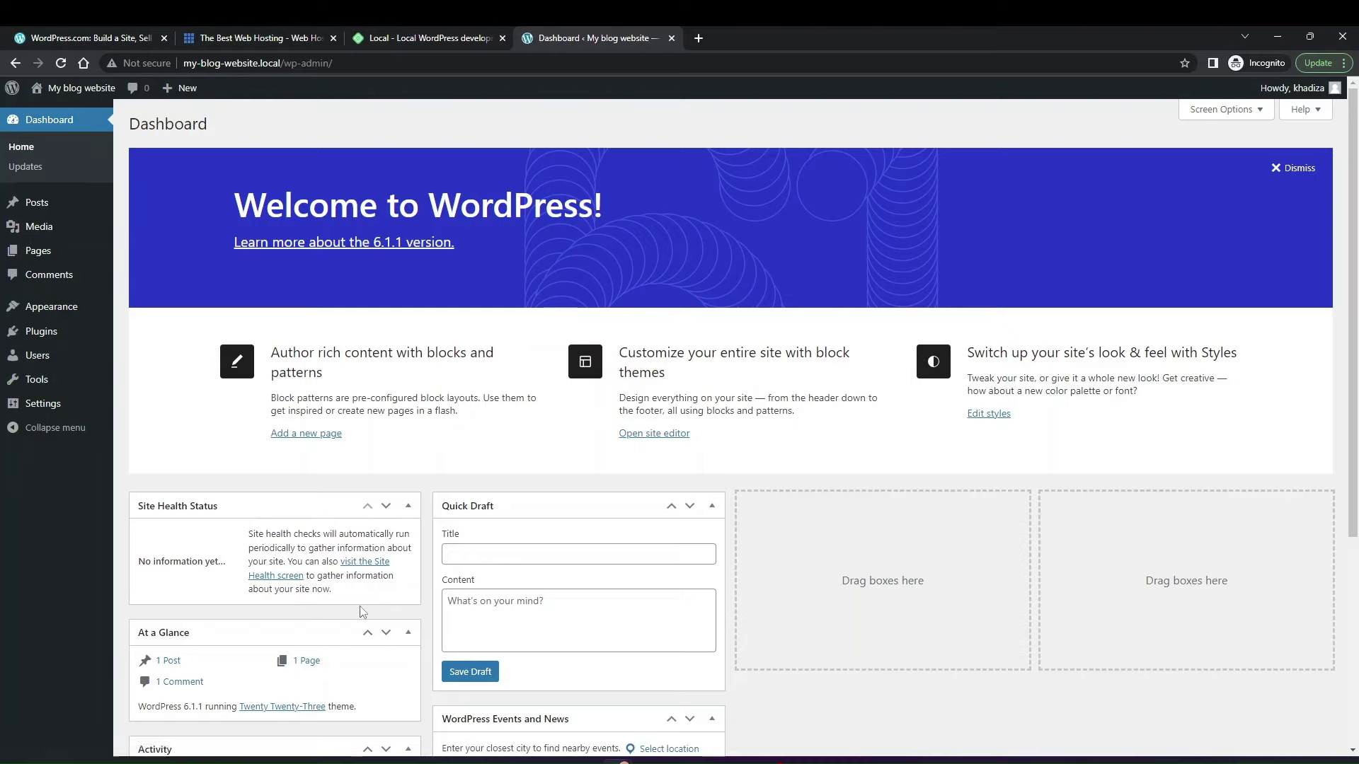
Step: Dismiss the Welcome to WordPress panel and move Events and News and Activity to other columns
scroll(360, 607, down, 4)
scroll(360, 607, up, 4)
click(1289, 170)
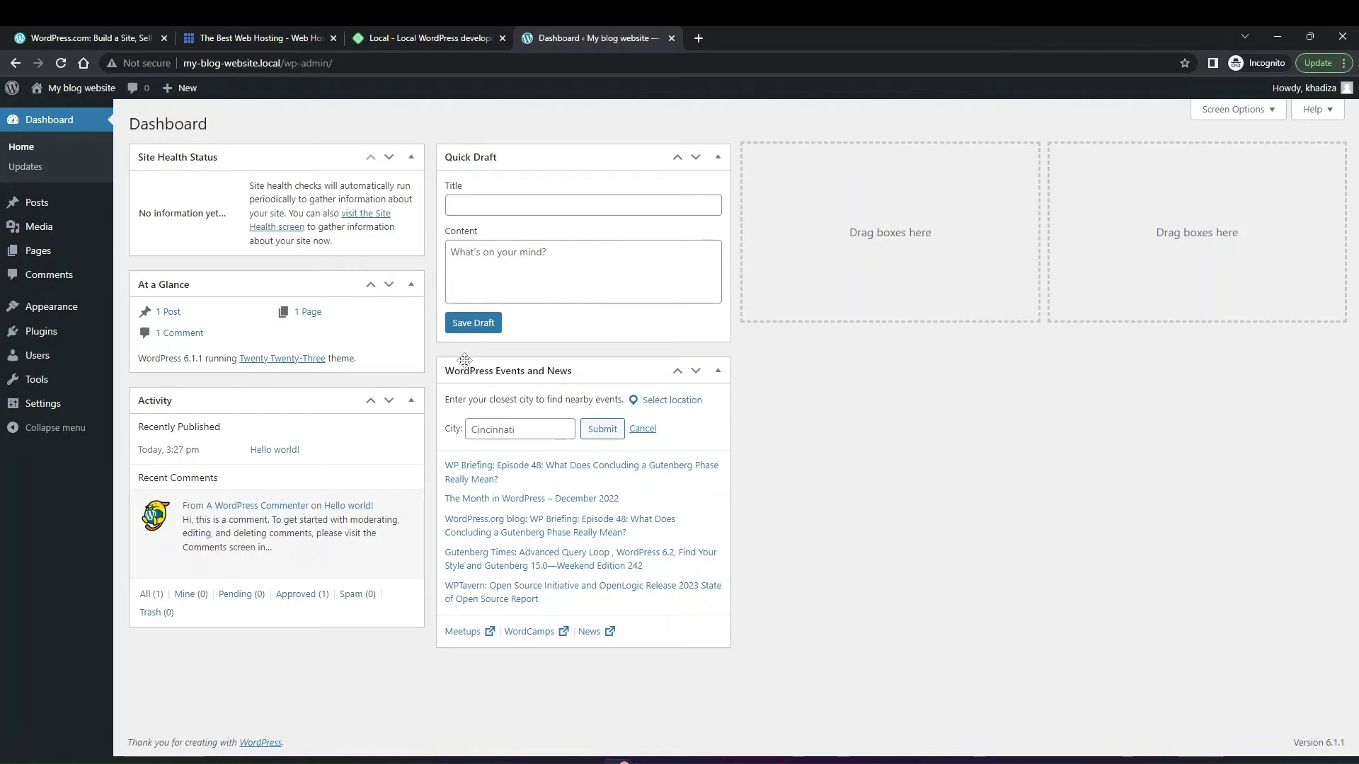
drag(464, 360, 784, 239)
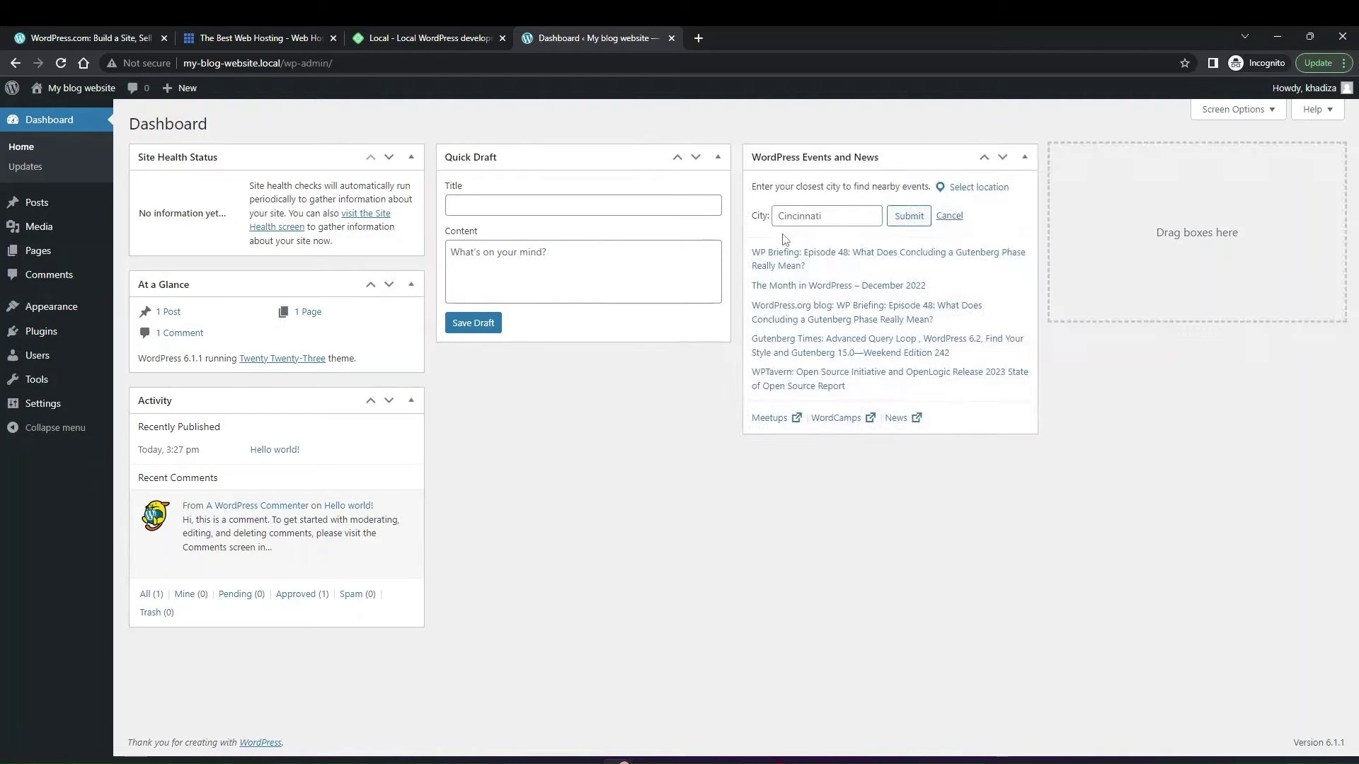
drag(393, 409, 1211, 152)
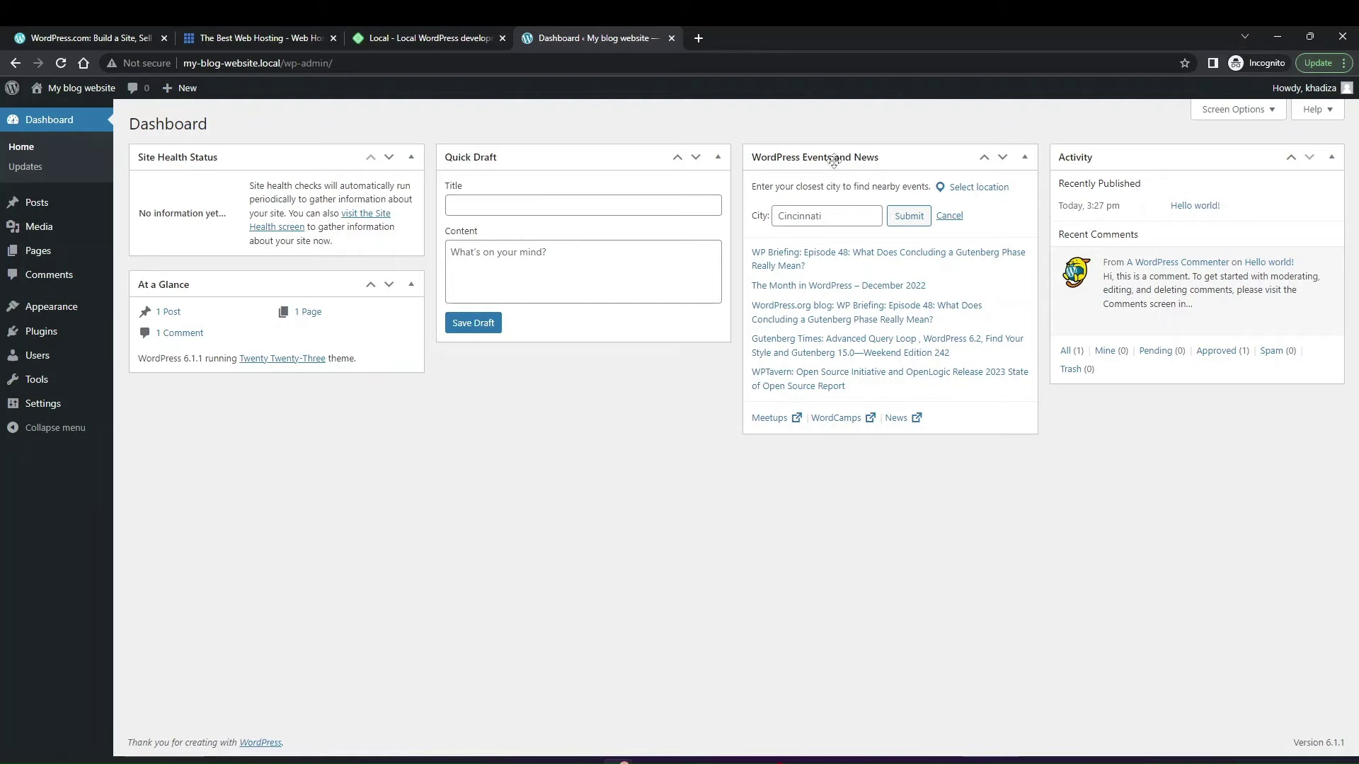
Step: Hide Quick Draft and Events and News, and move At a Glance and Activity into the middle columns
click(1216, 111)
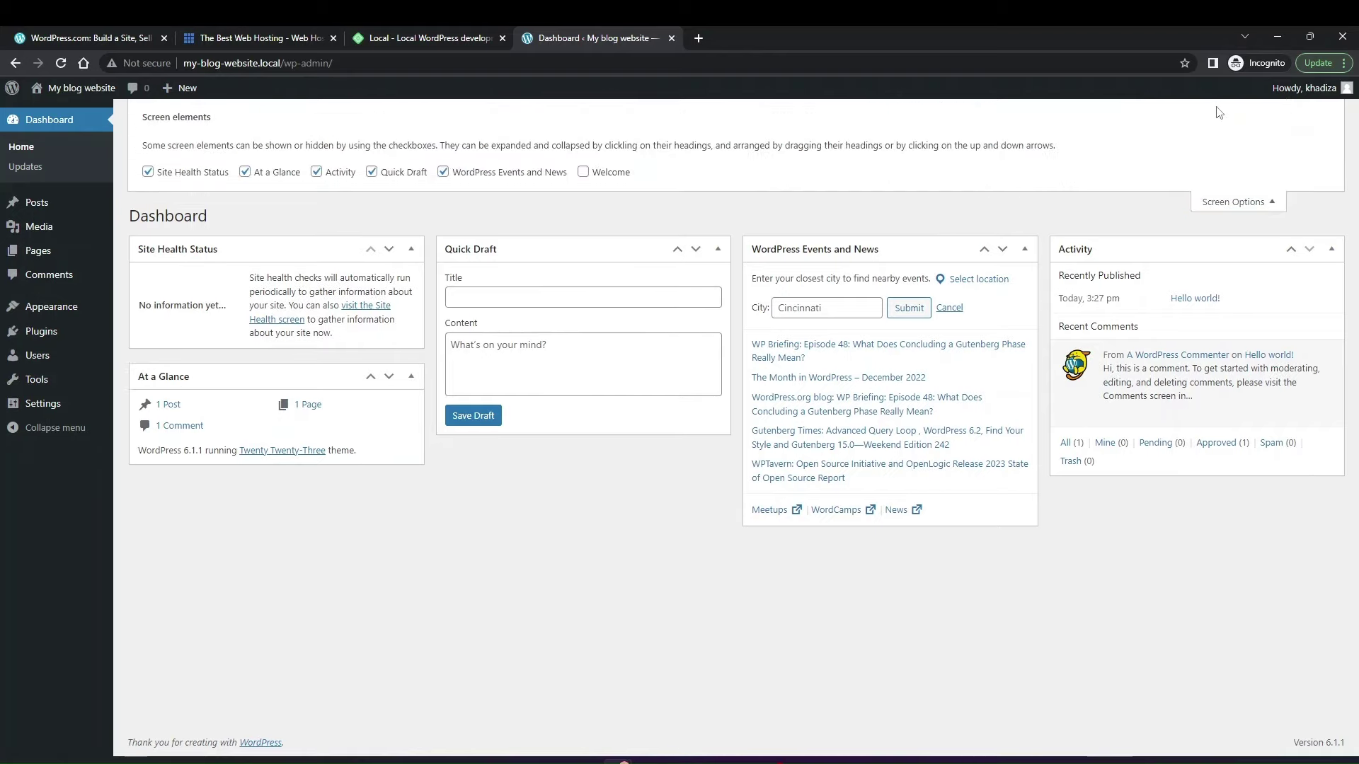
click(517, 173)
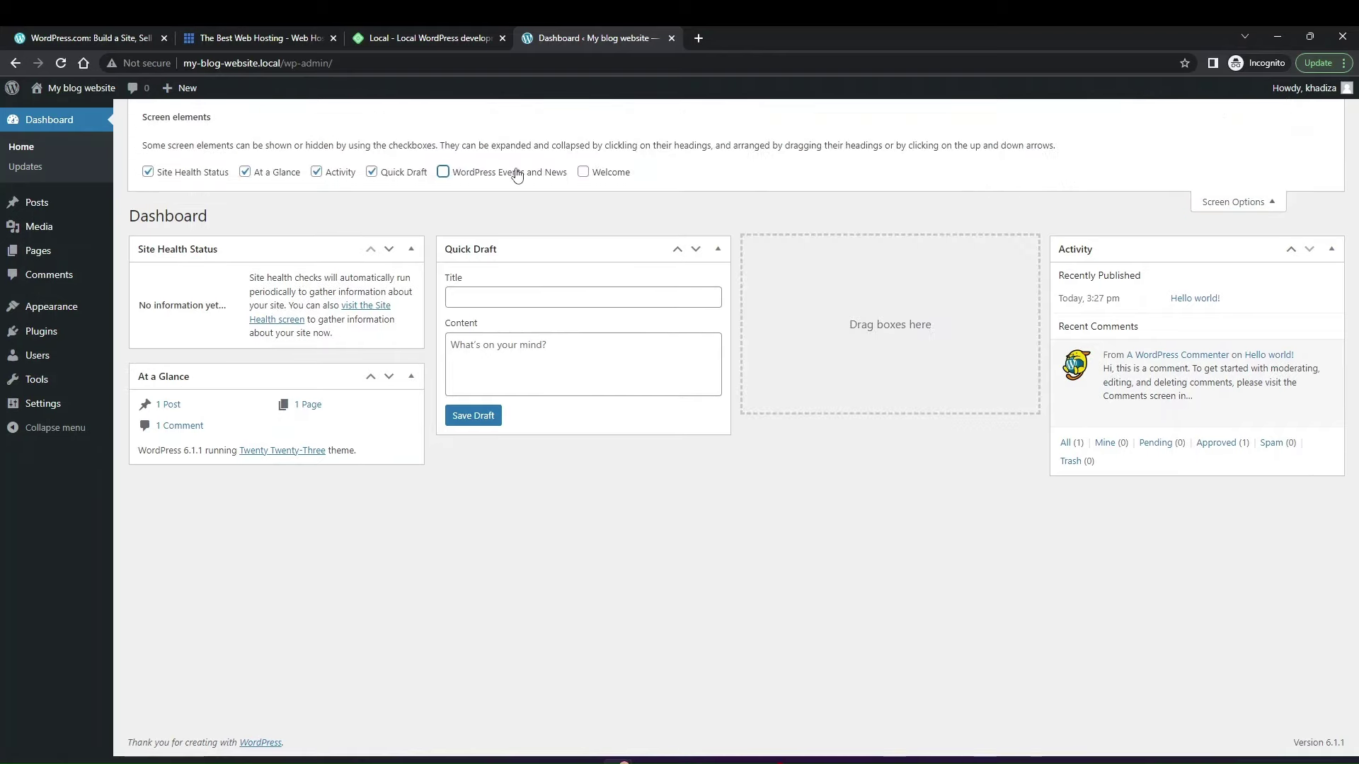
click(483, 175)
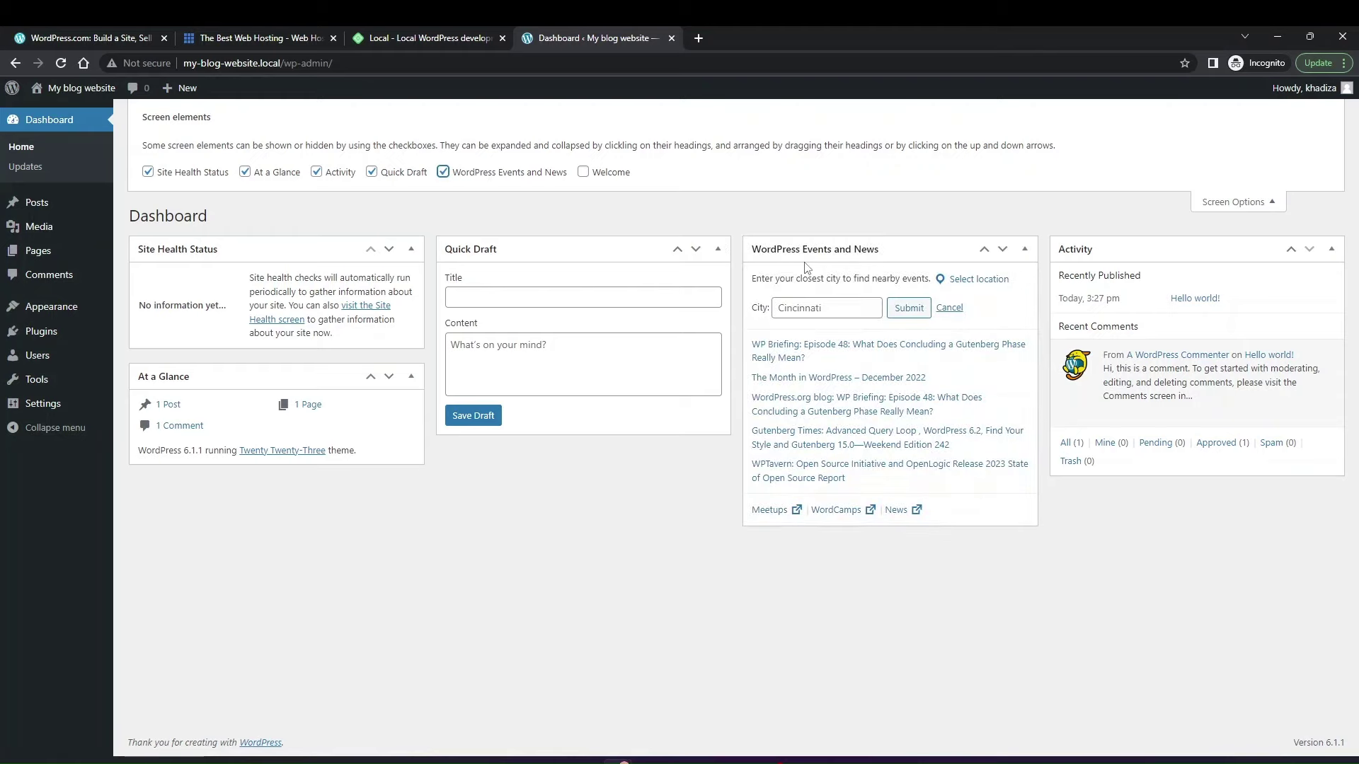
click(506, 177)
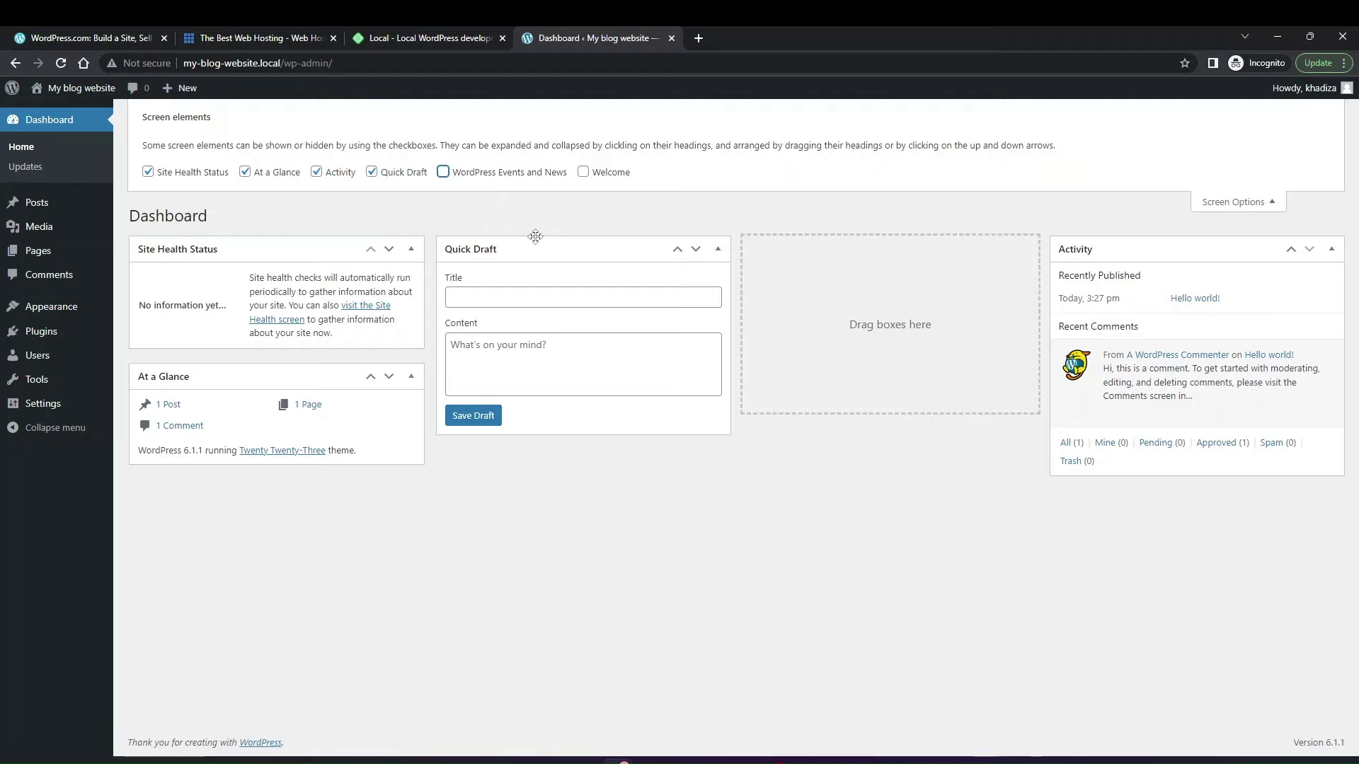
click(394, 175)
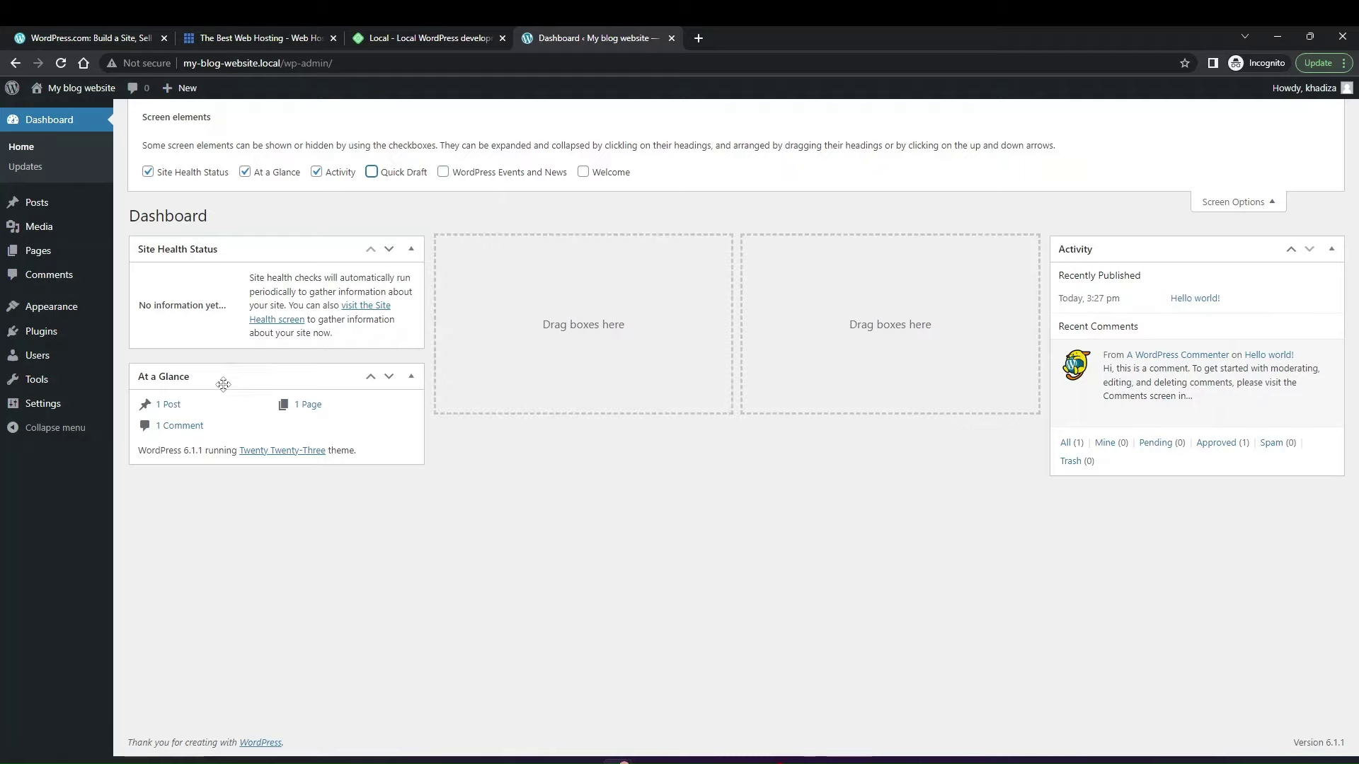
drag(224, 382, 542, 300)
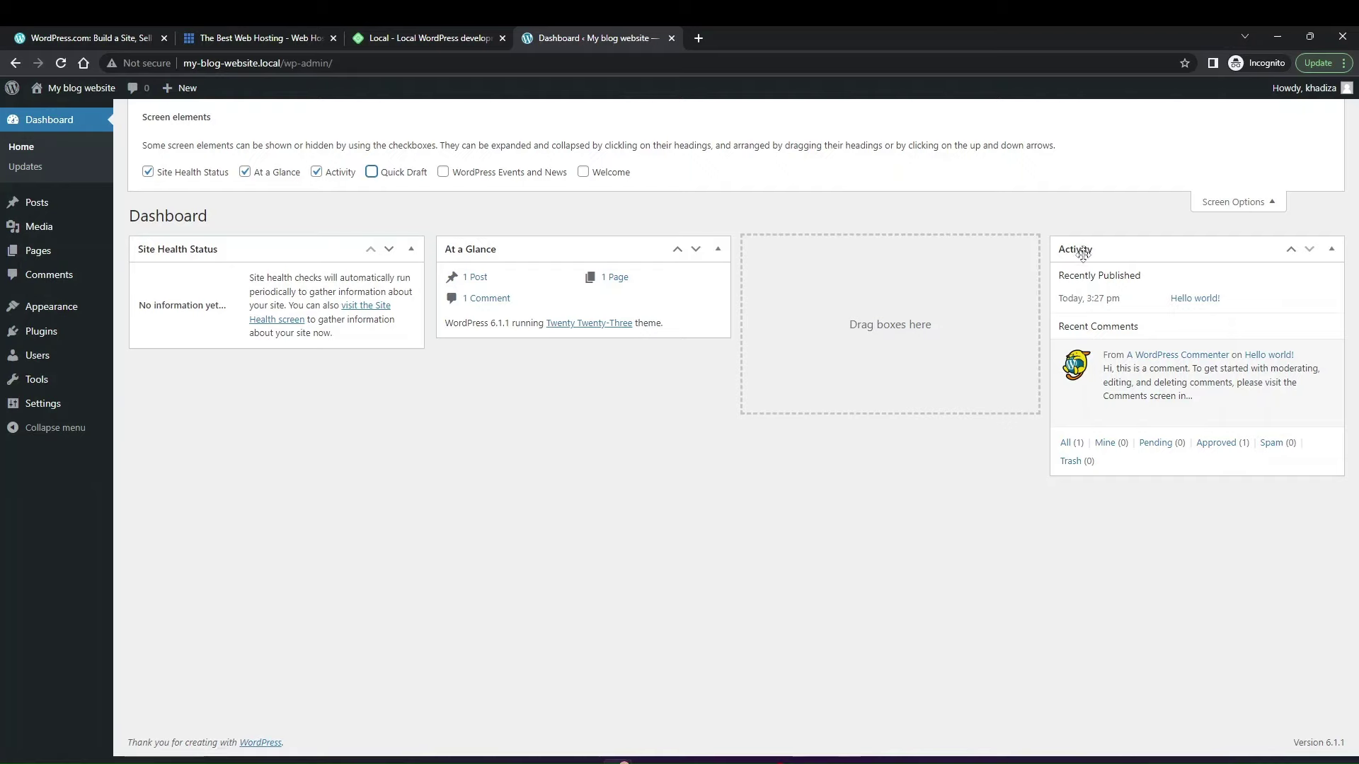
drag(1081, 252, 825, 261)
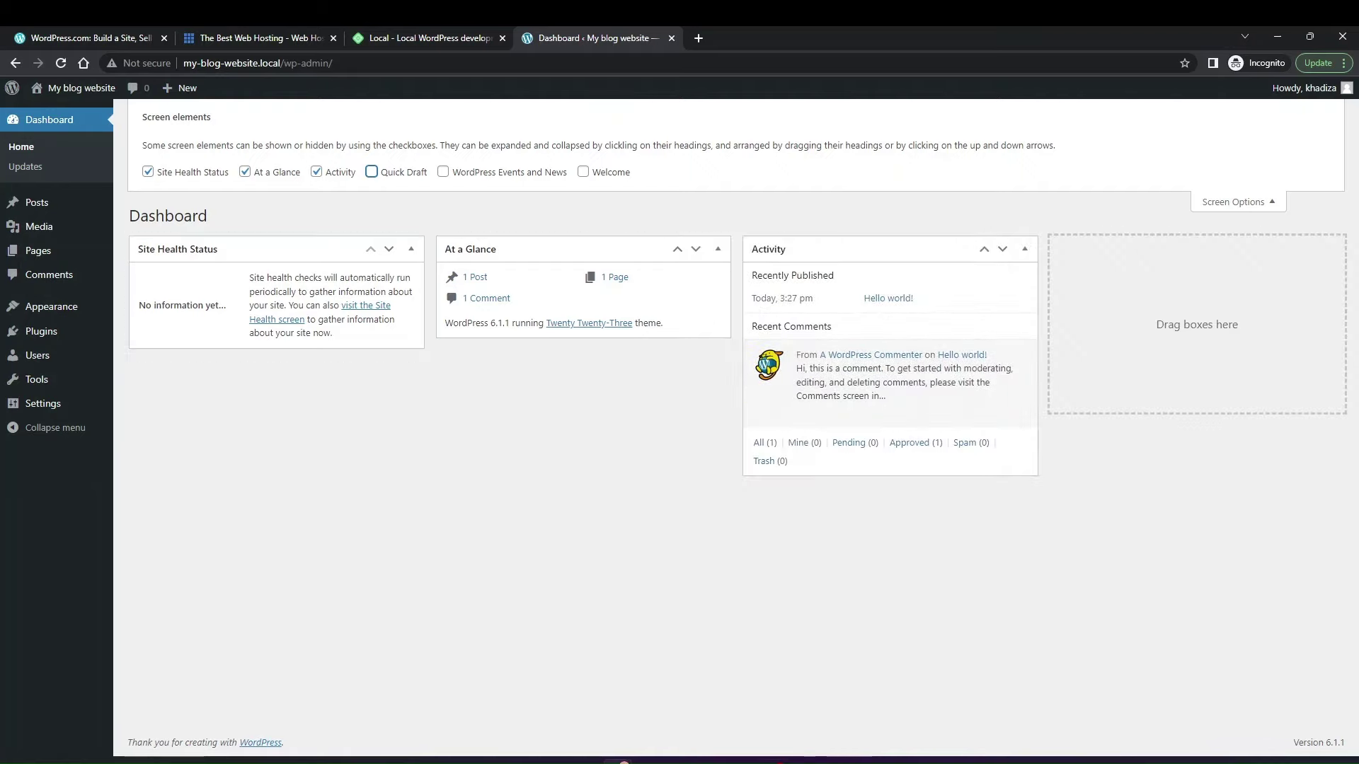
click(1226, 206)
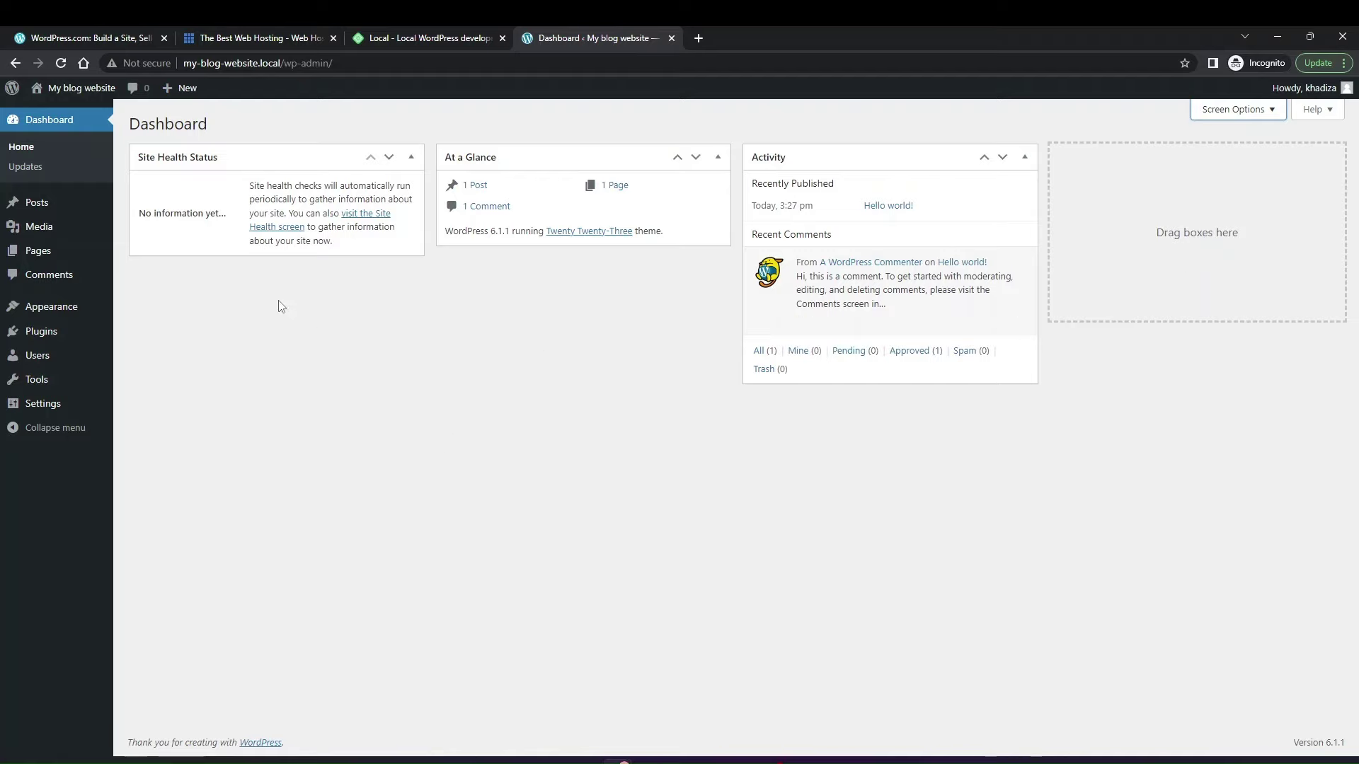
Step: Review the Updates page, then go to the list of all posts
click(25, 170)
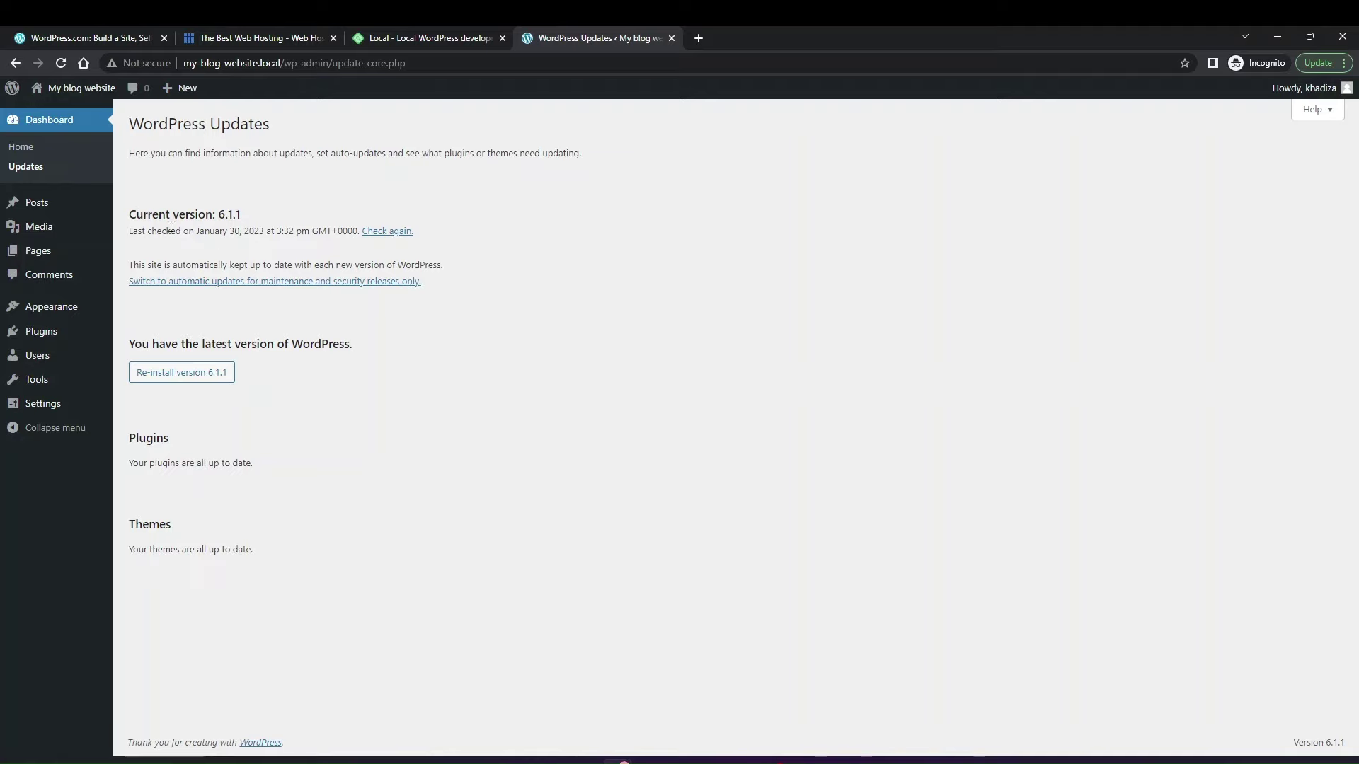
click(34, 205)
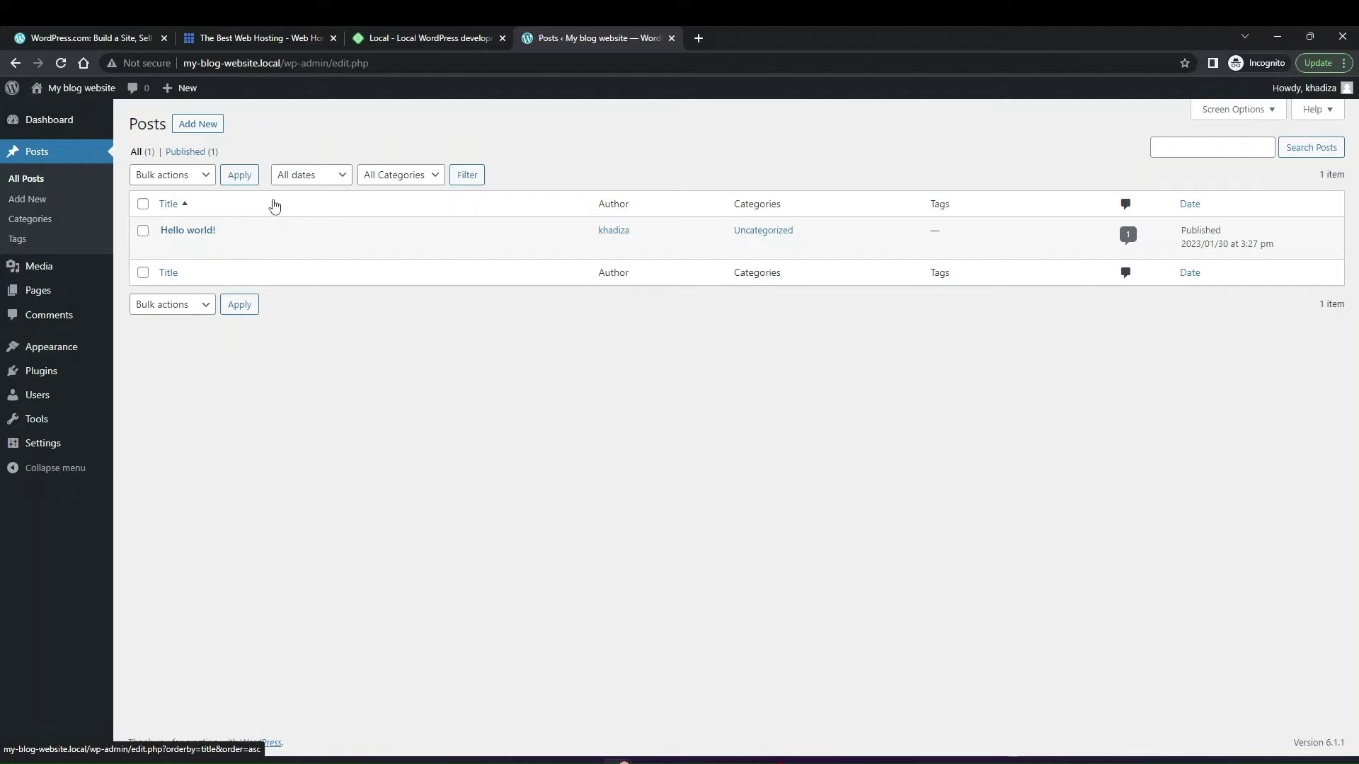
Step: Open the Hello world! post in the editor, closing the welcome guide and block inserter
click(188, 230)
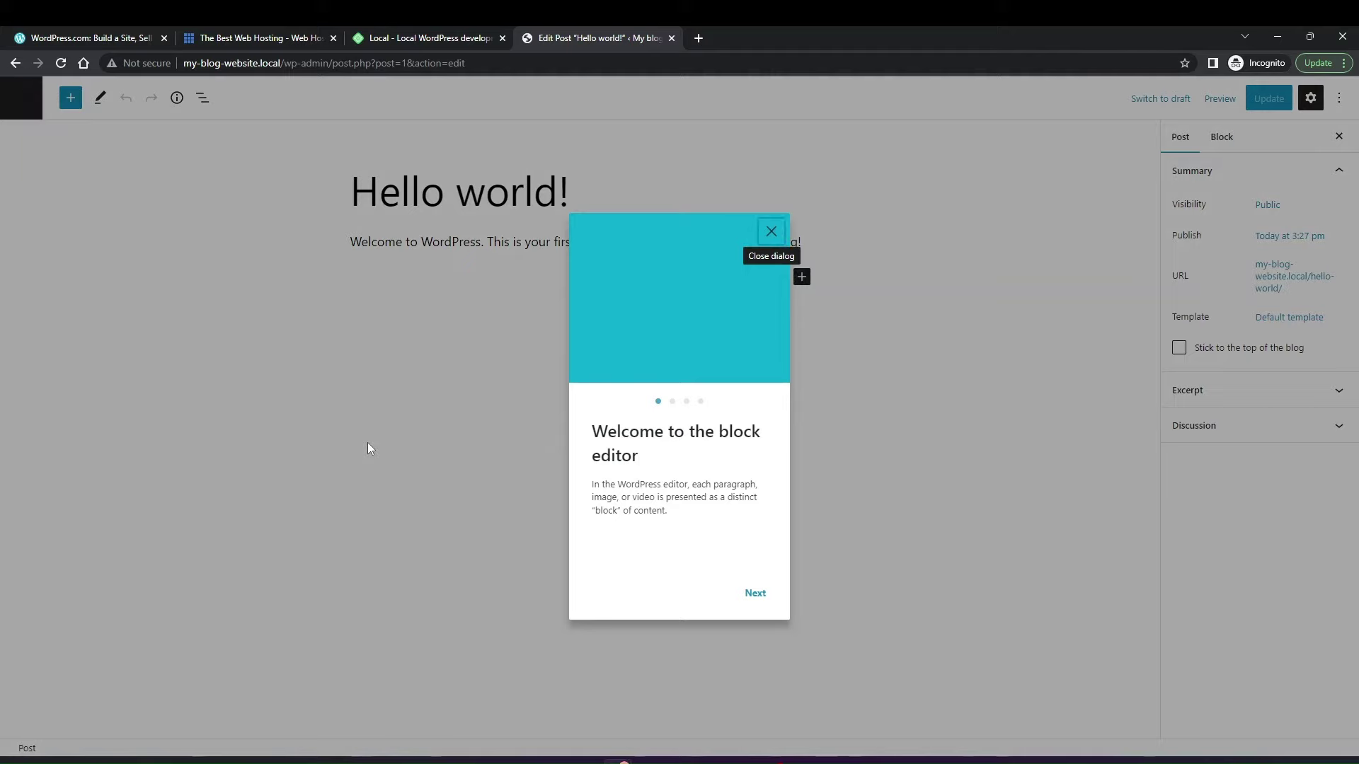
click(781, 229)
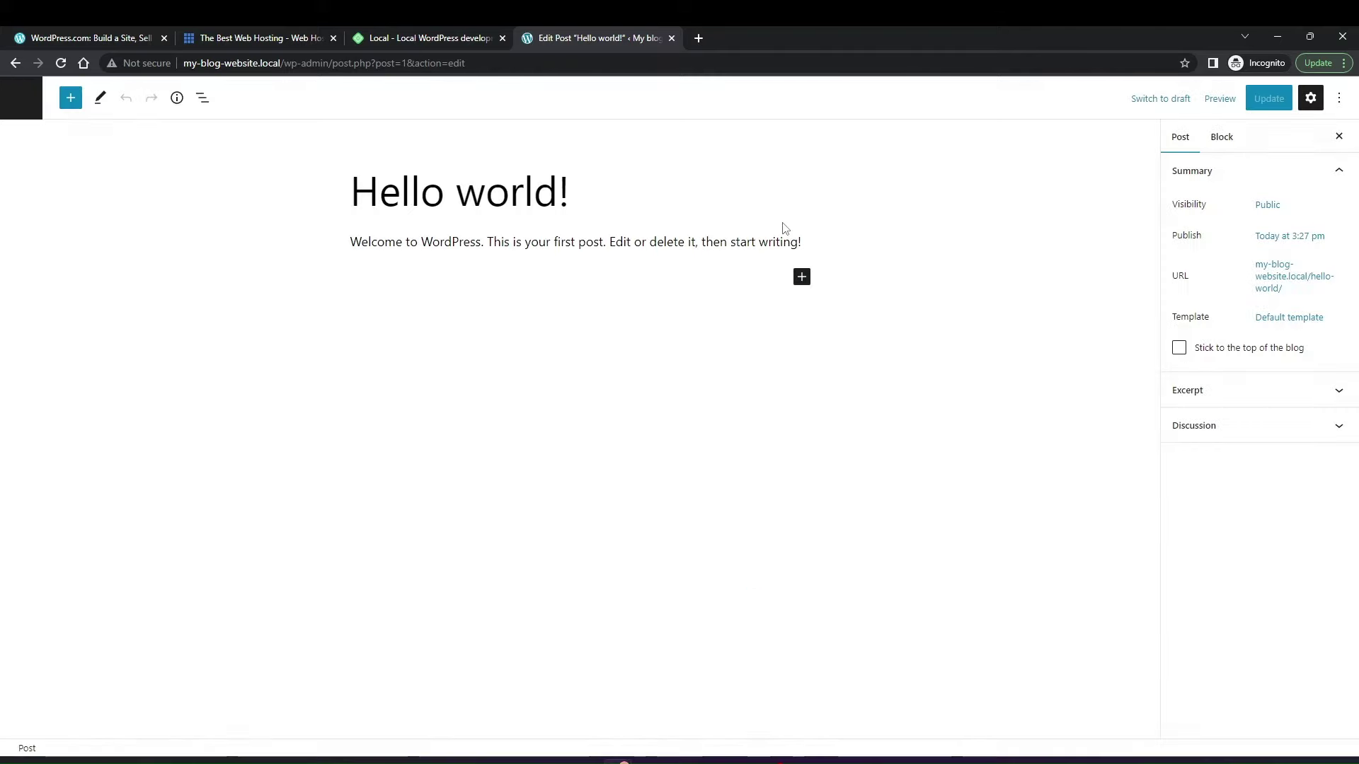
click(802, 277)
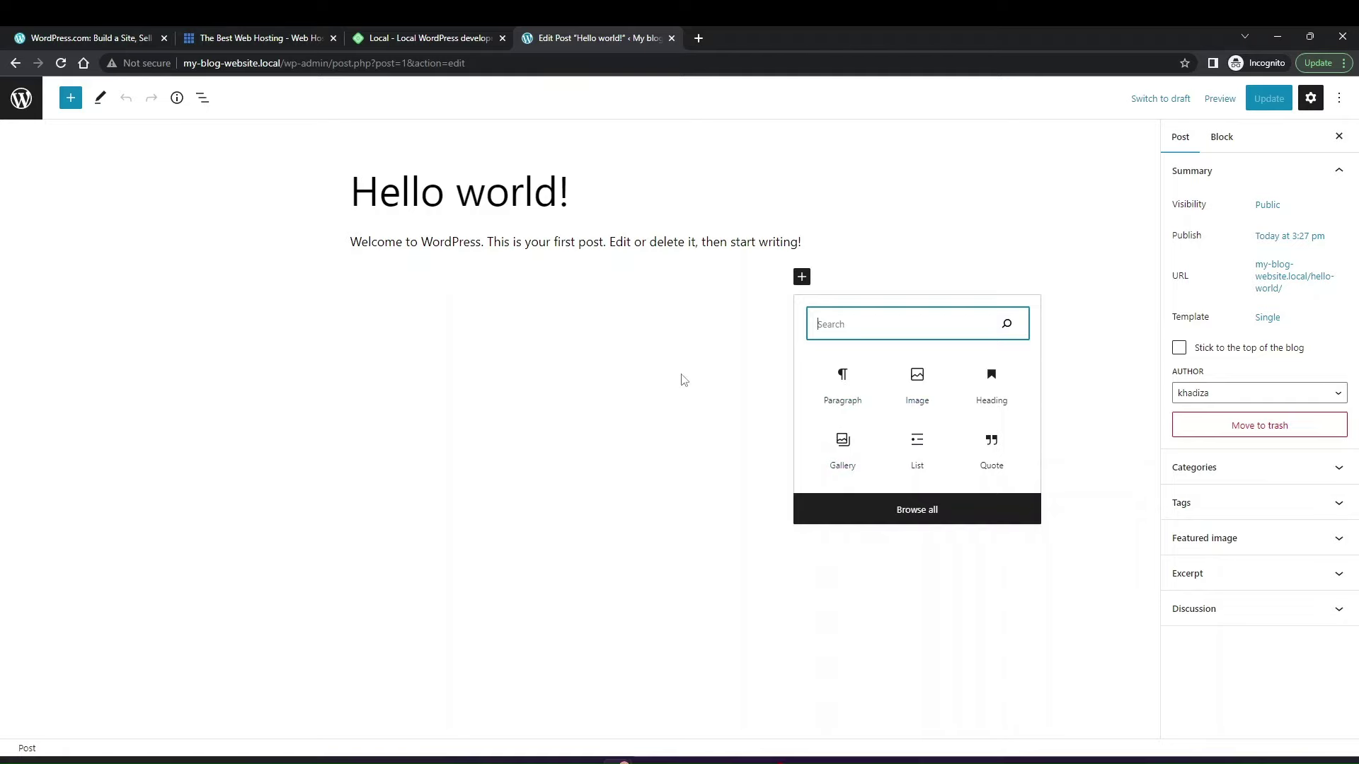
click(676, 273)
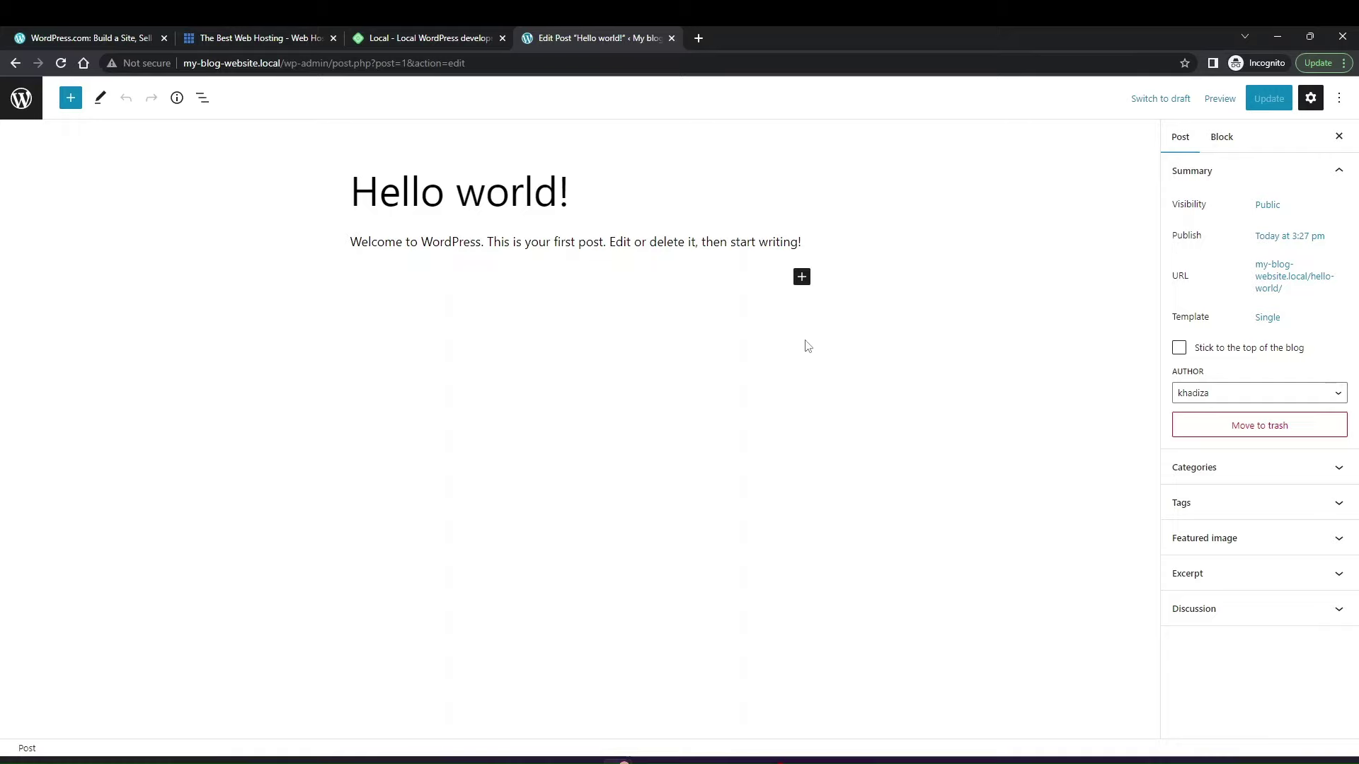
Step: Look through the Featured image, Categories, Tags and Excerpt panels, then exit to the admin
click(1249, 546)
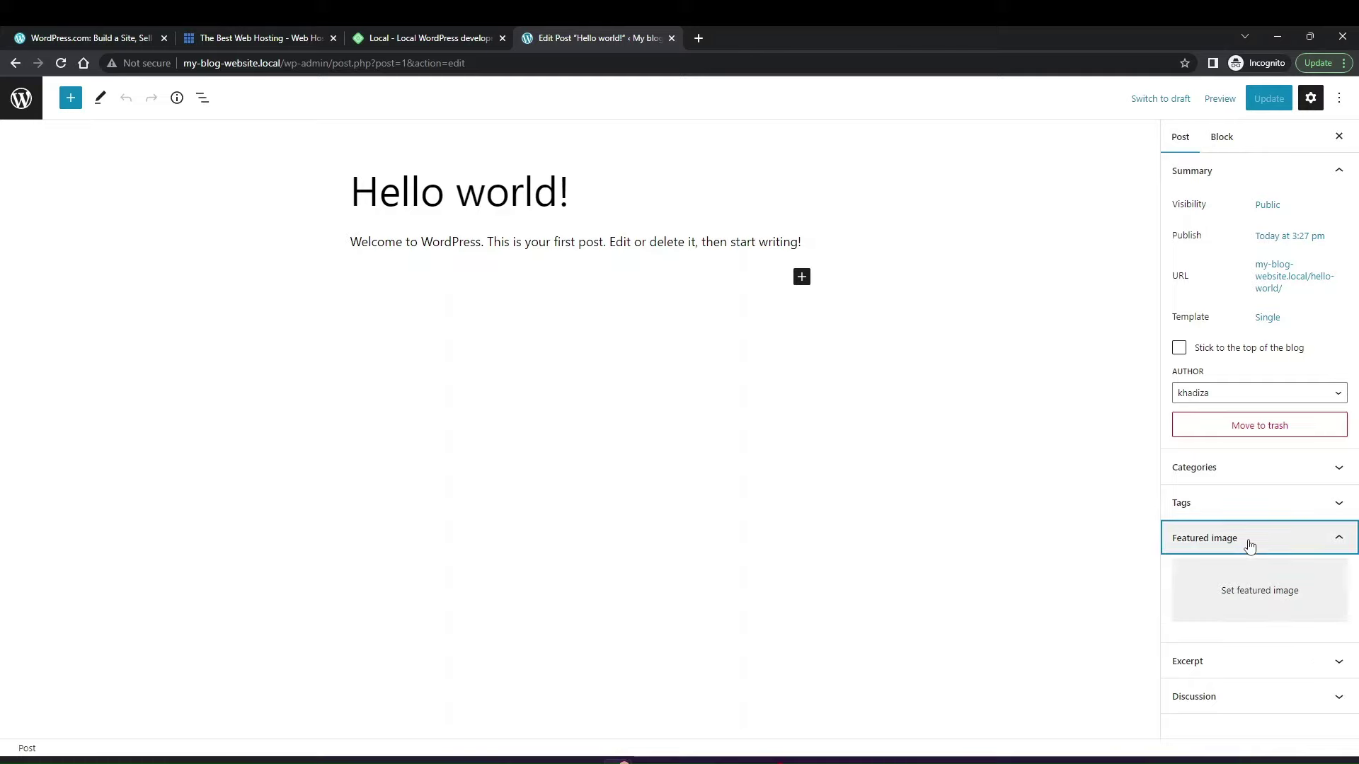
click(1211, 607)
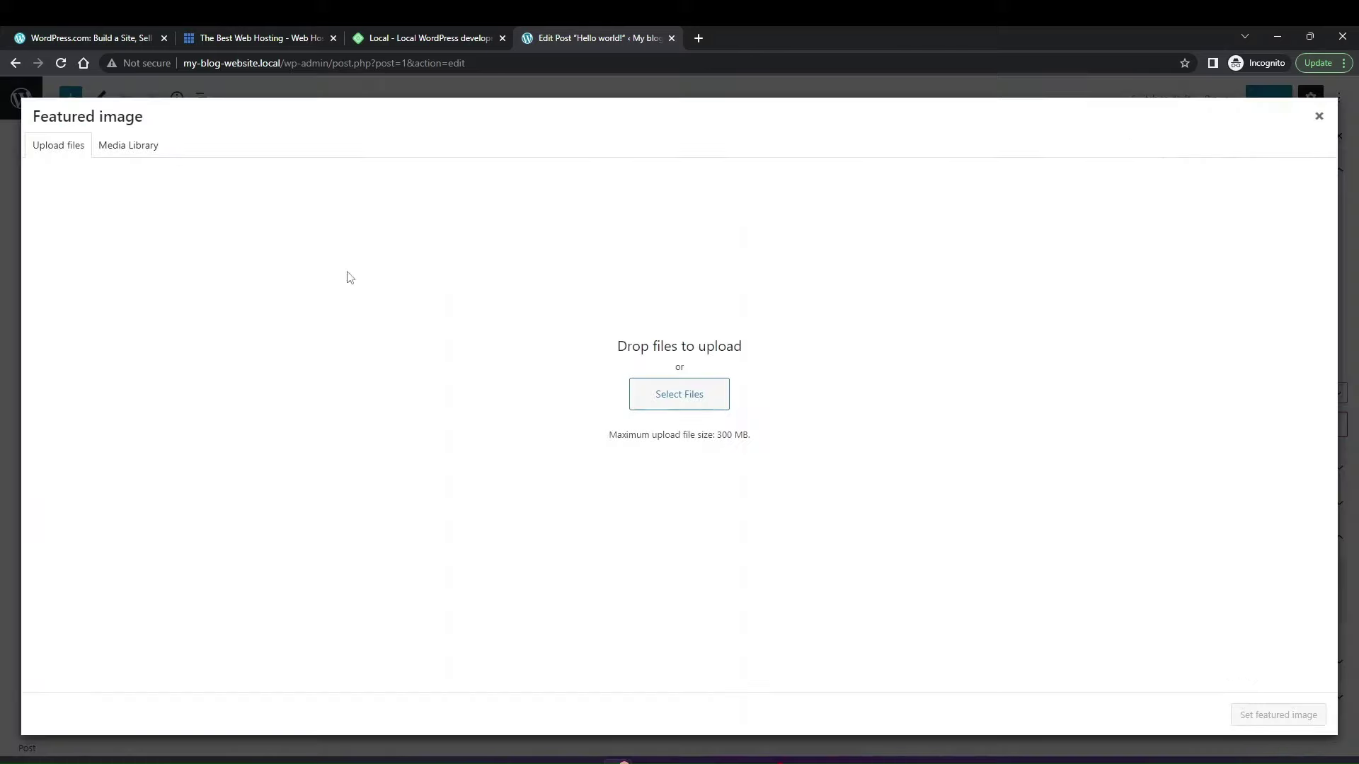
click(122, 151)
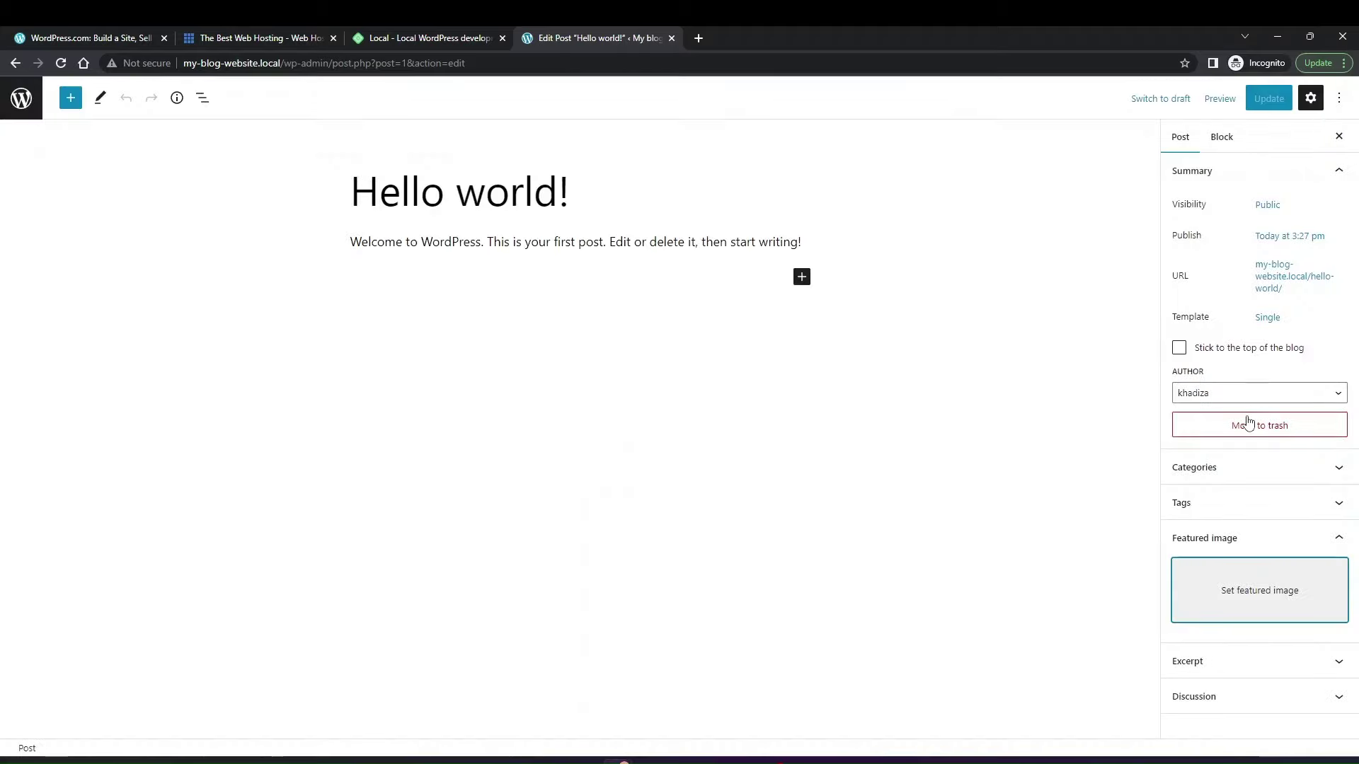
click(1211, 532)
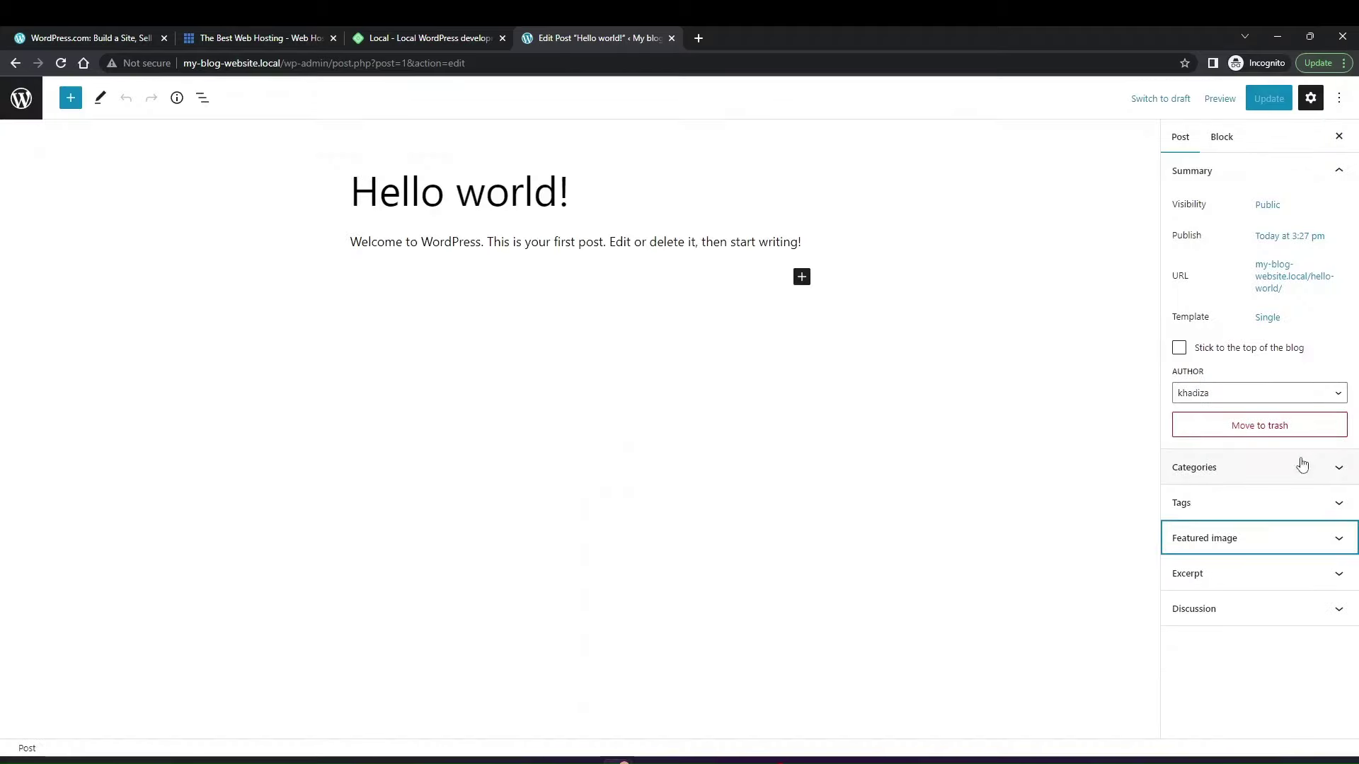
click(1267, 475)
click(1247, 519)
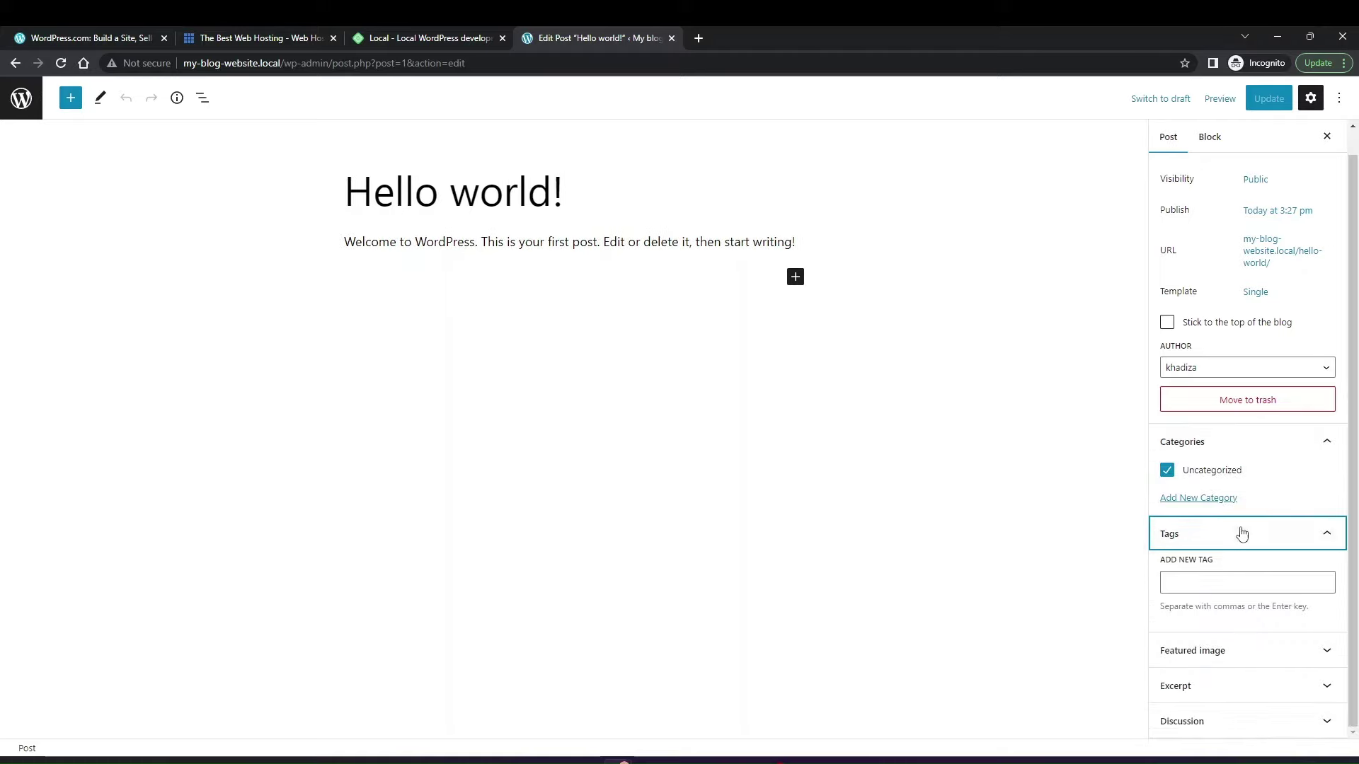
click(1196, 683)
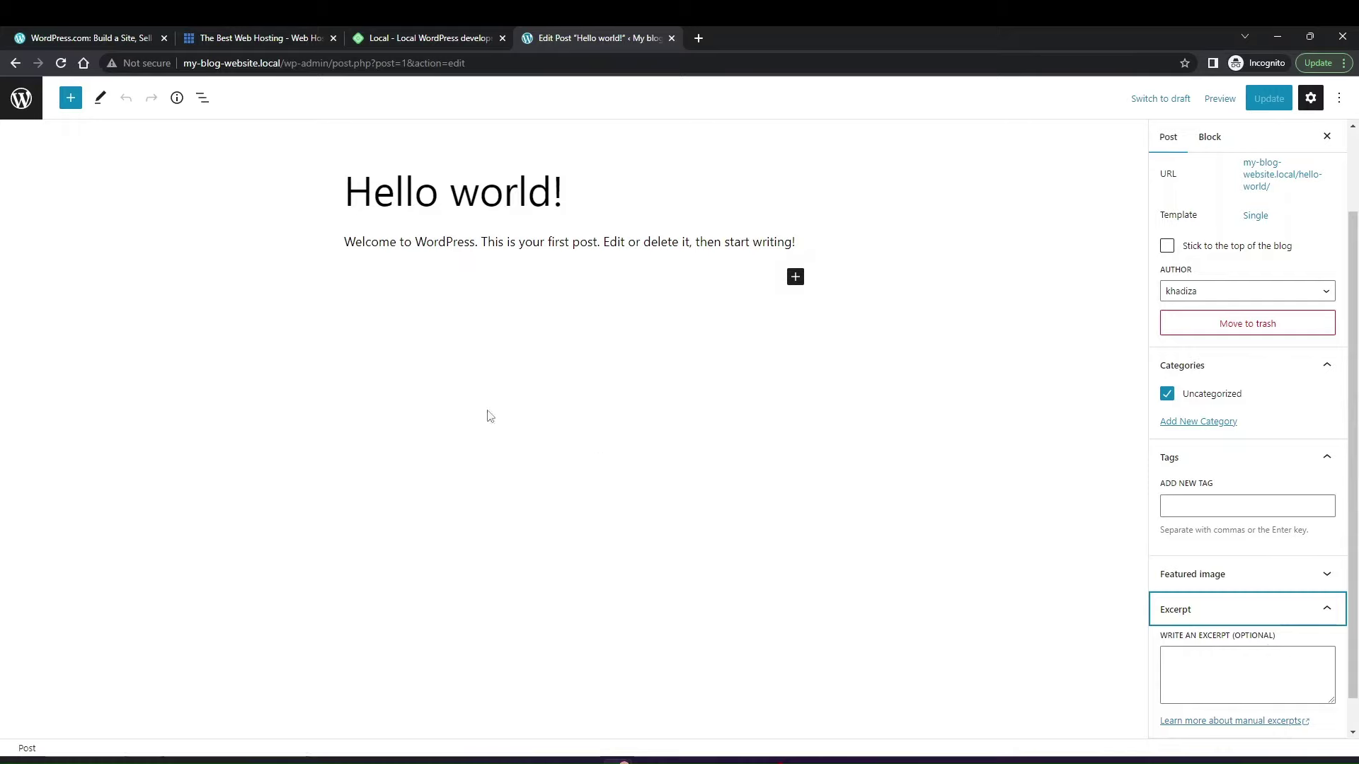
click(16, 106)
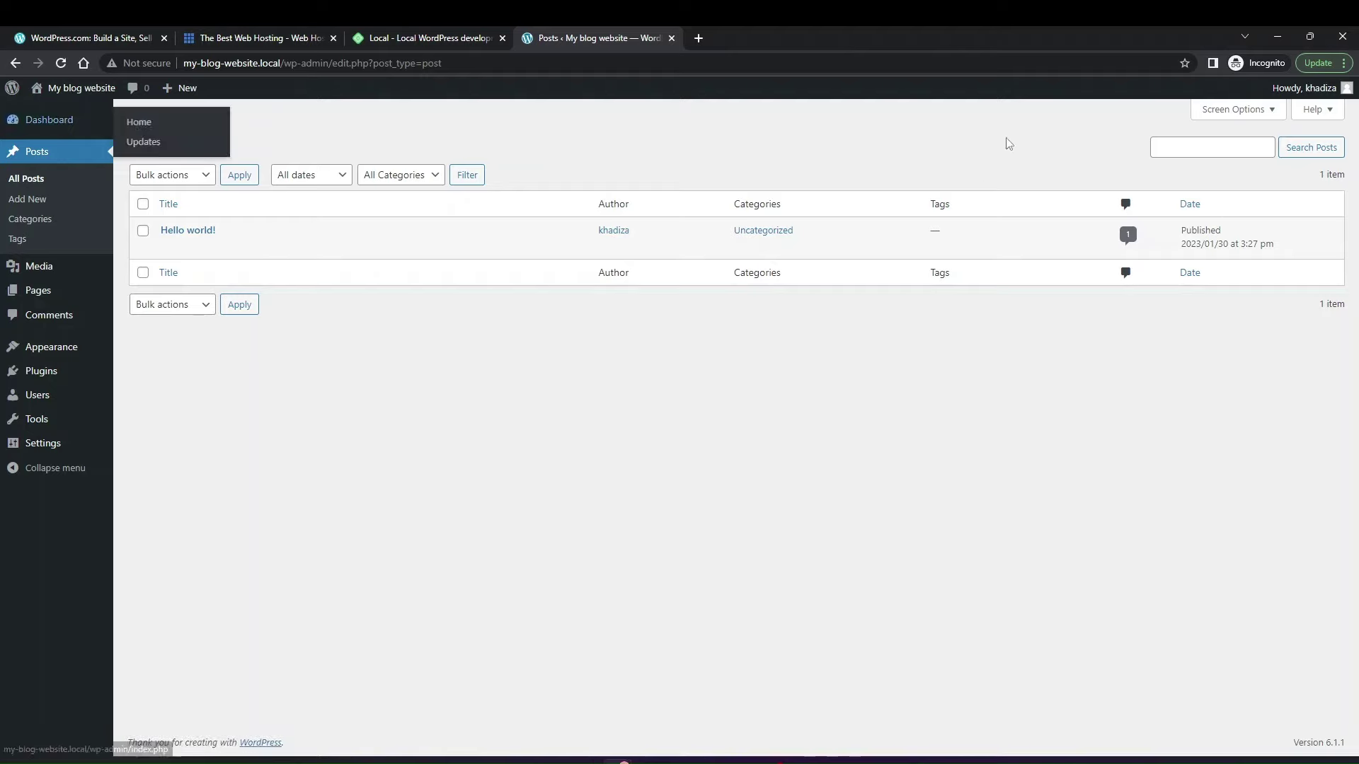
Step: Uncheck the Author and Comments columns in the posts list's Screen Options
click(1213, 111)
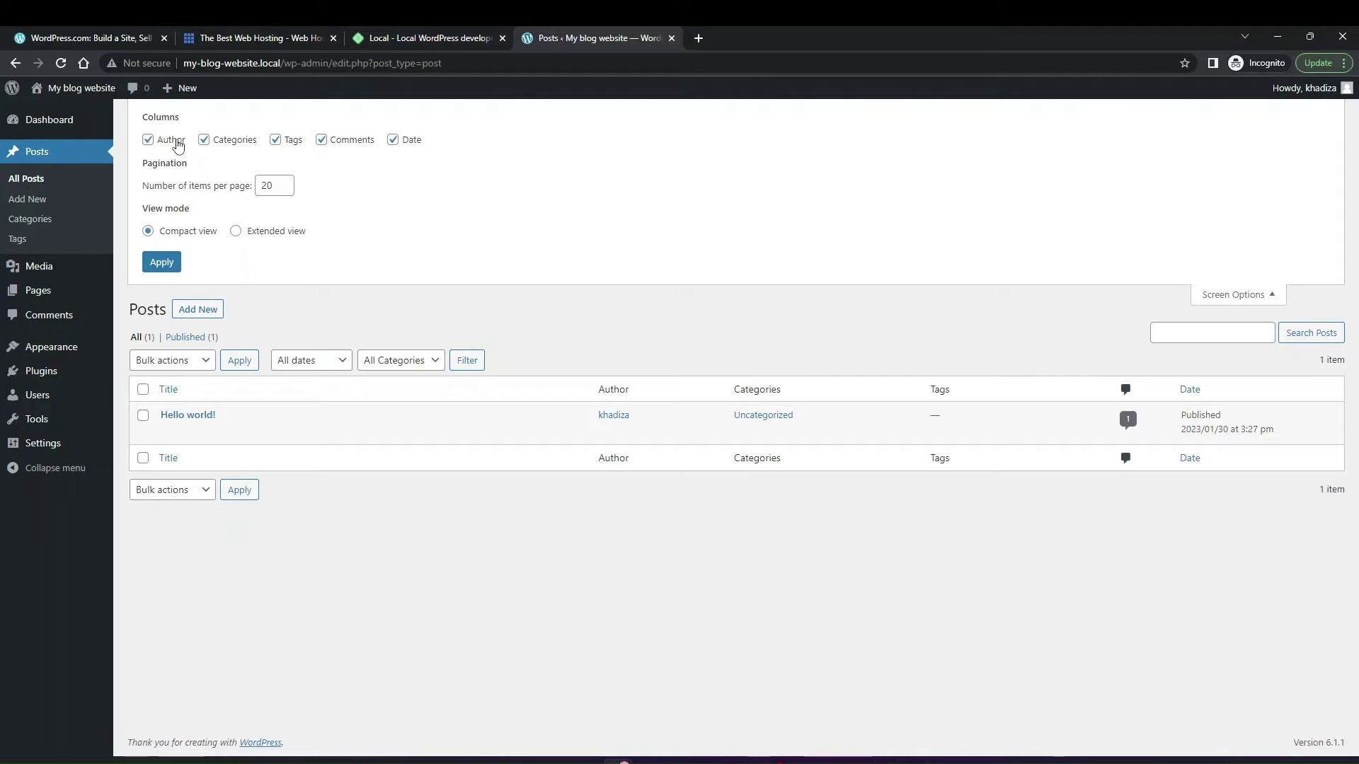
click(177, 145)
click(352, 145)
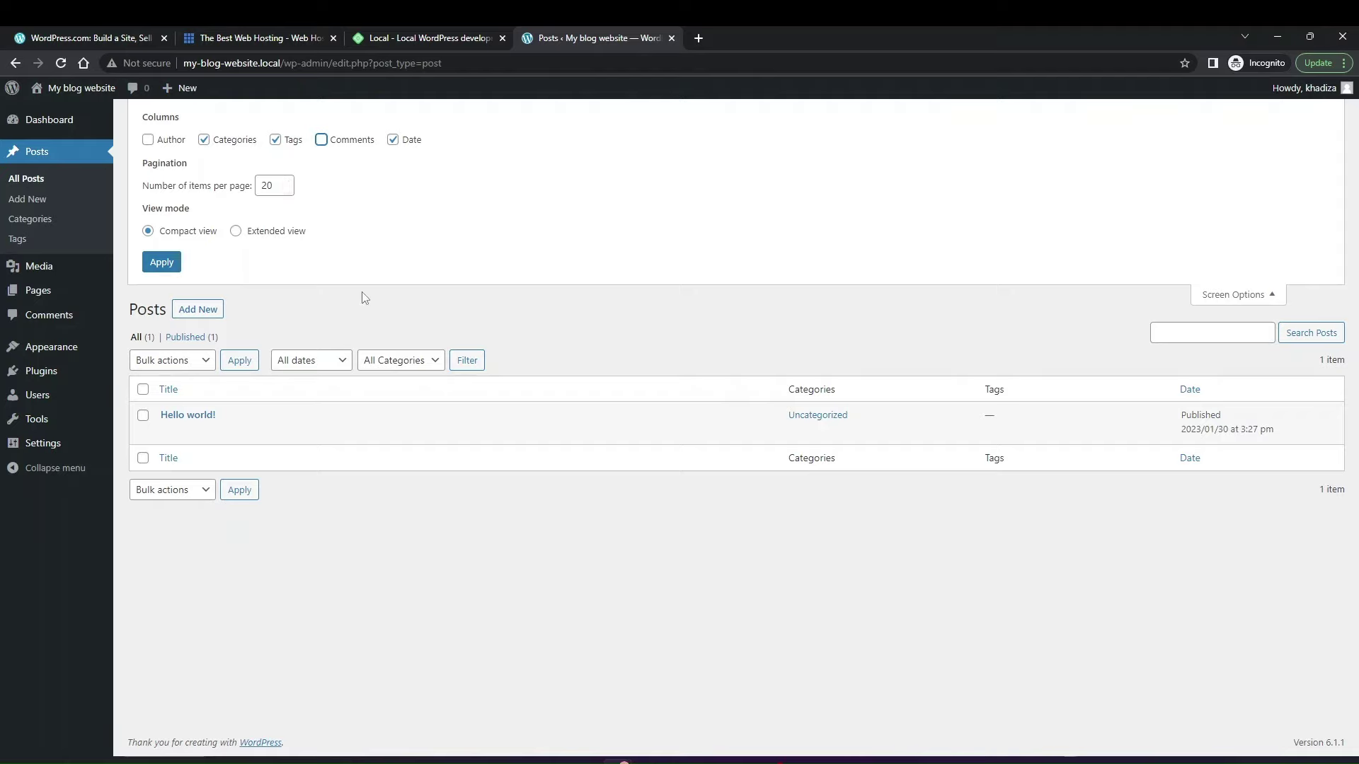
double_click(269, 185)
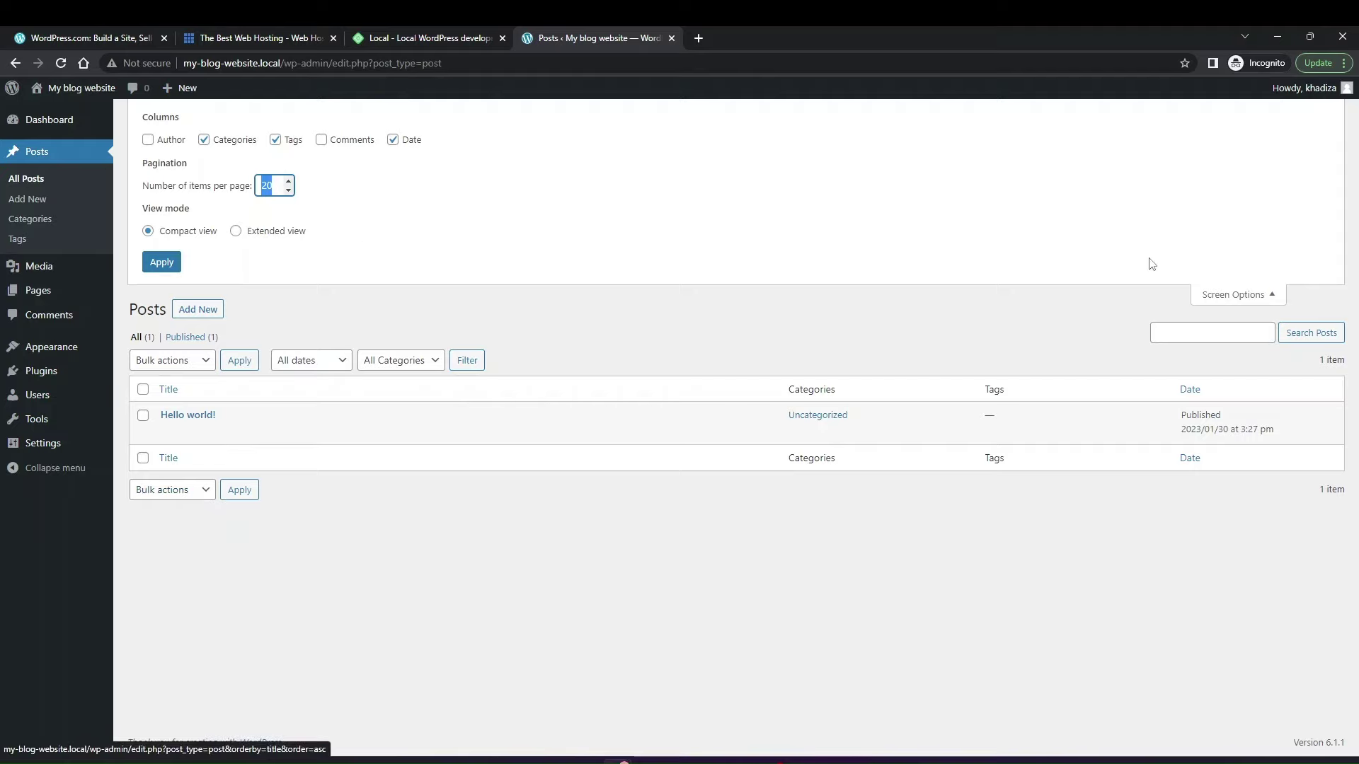
click(1237, 295)
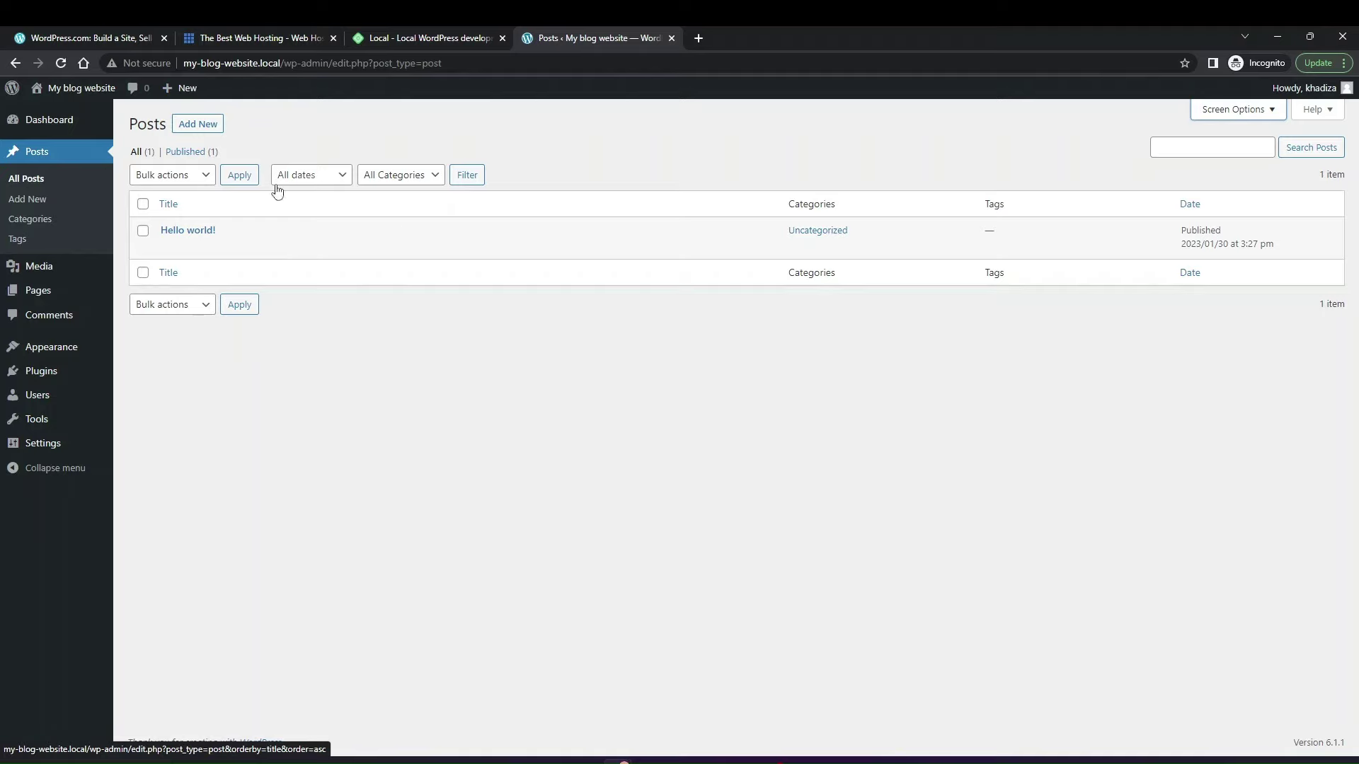
Step: Check the date, category and bulk action dropdowns, leaving All dates and All Categories selected
click(323, 179)
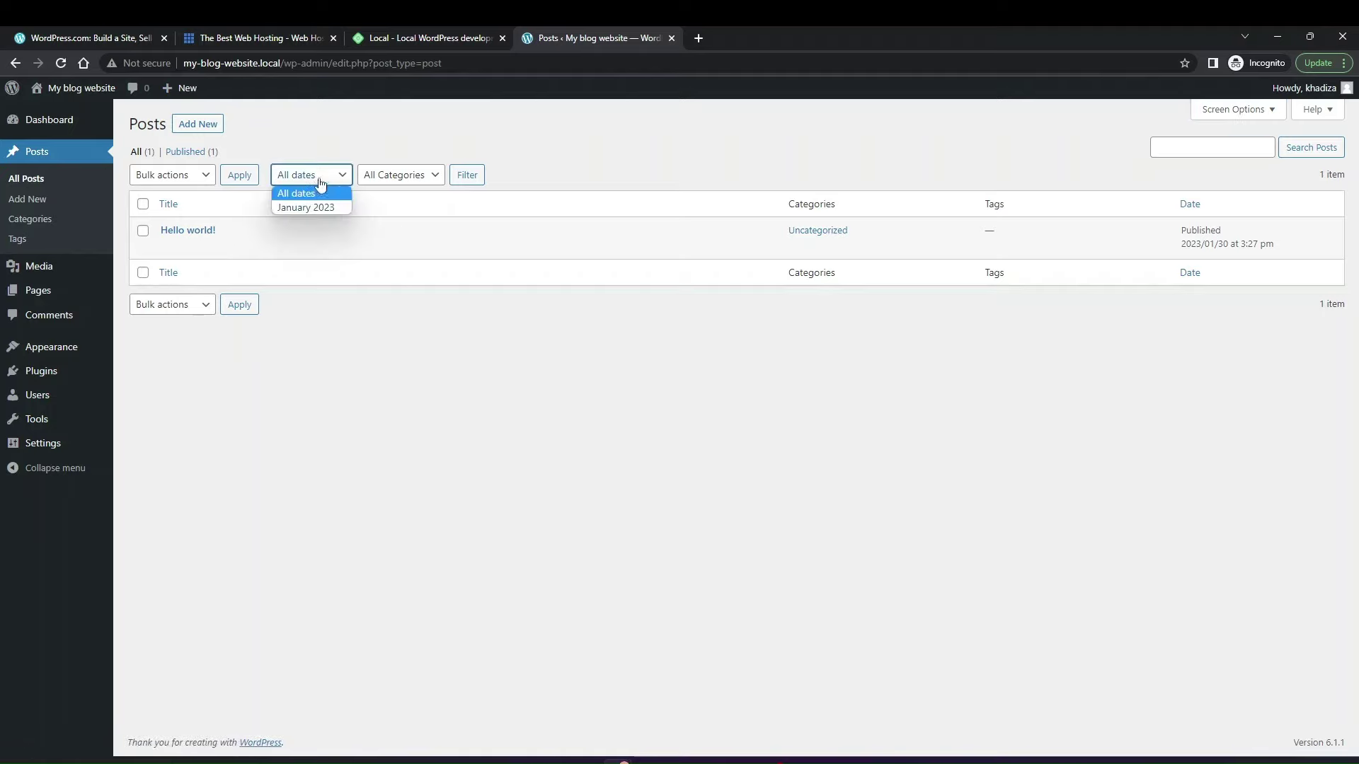
click(325, 173)
click(399, 175)
click(190, 181)
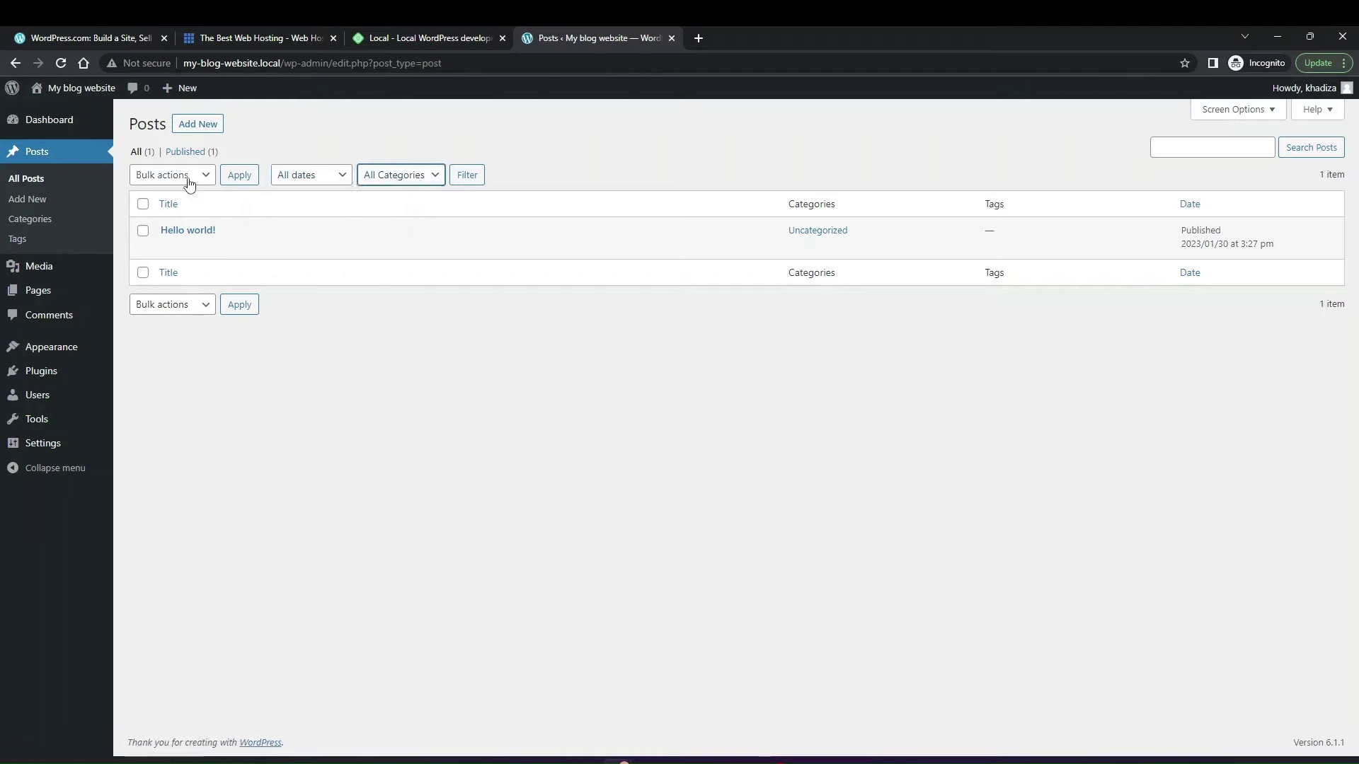
click(188, 176)
click(309, 485)
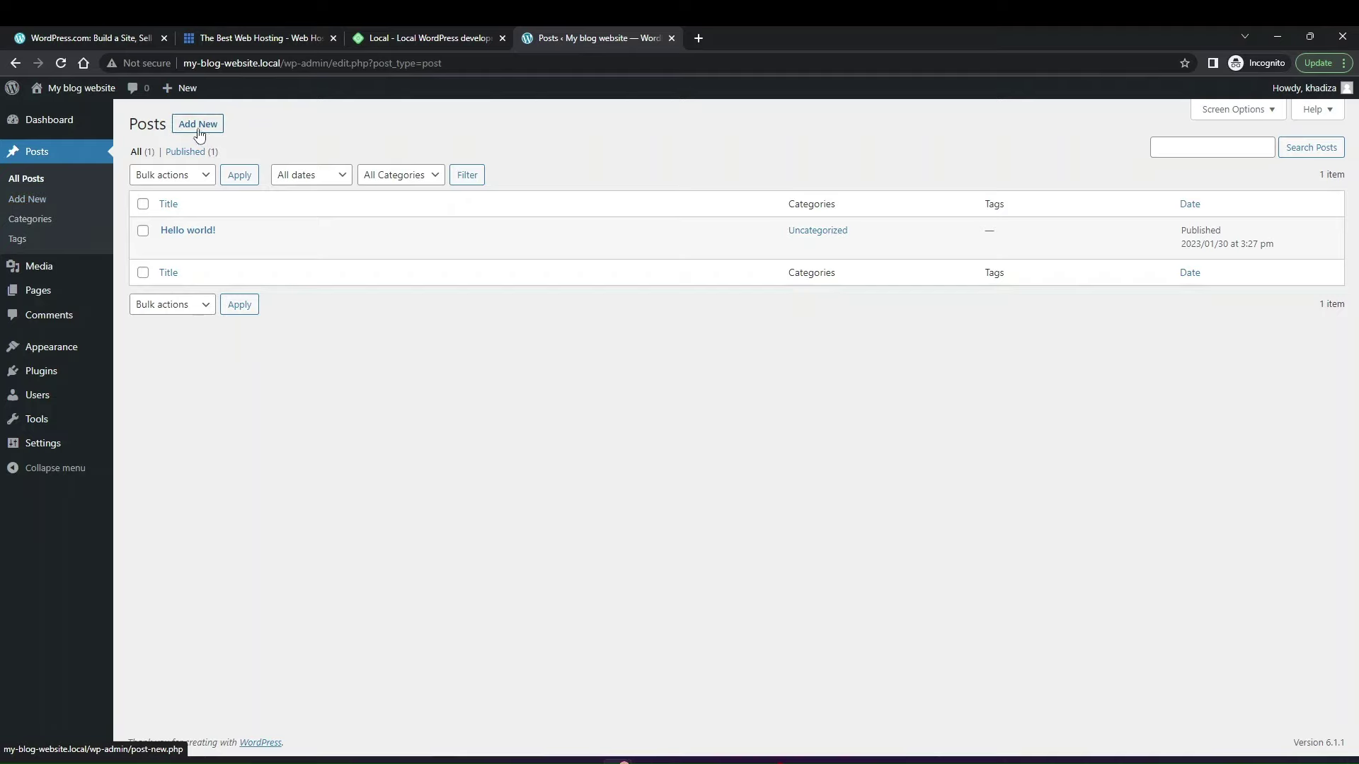
mouse_move(183, 89)
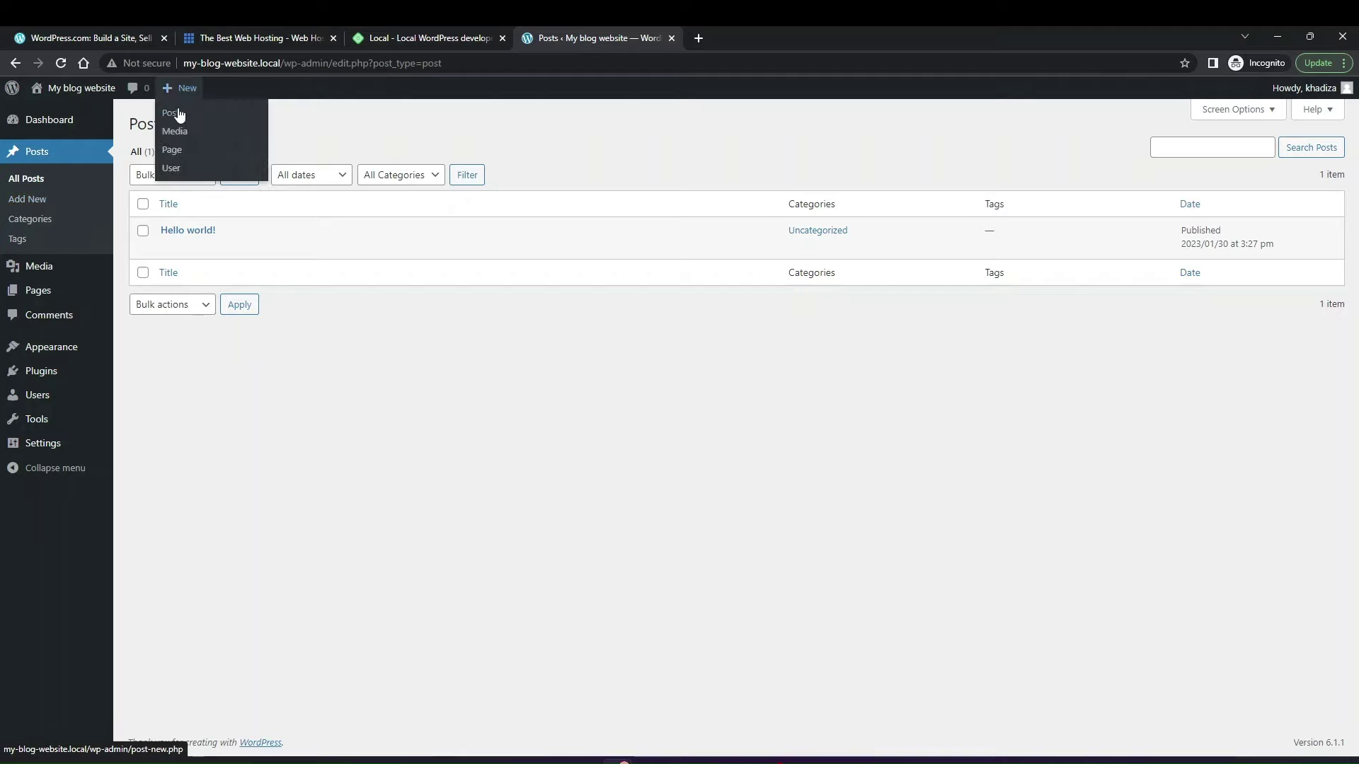
Step: Add a category named Content Marketing with parent None under Posts > Categories
click(41, 220)
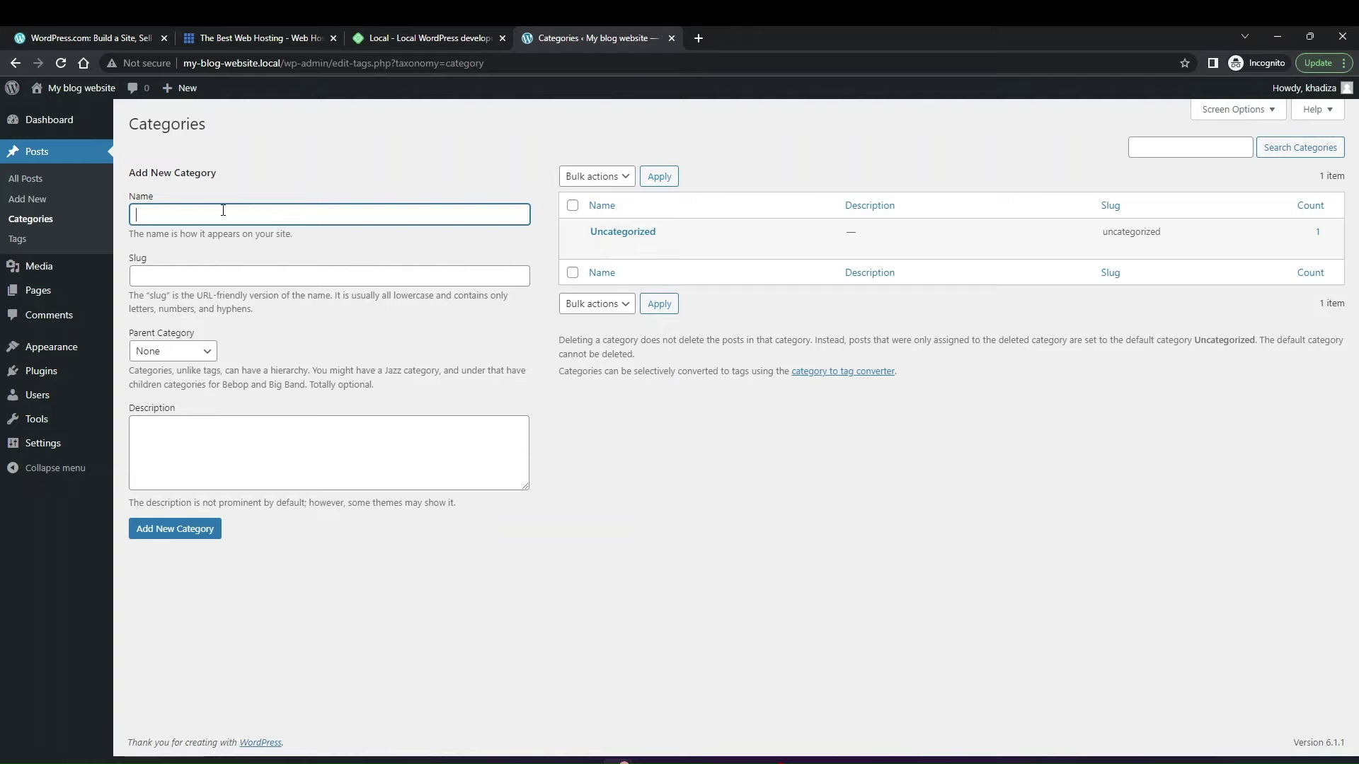
text(ntent Marketing)
click(236, 268)
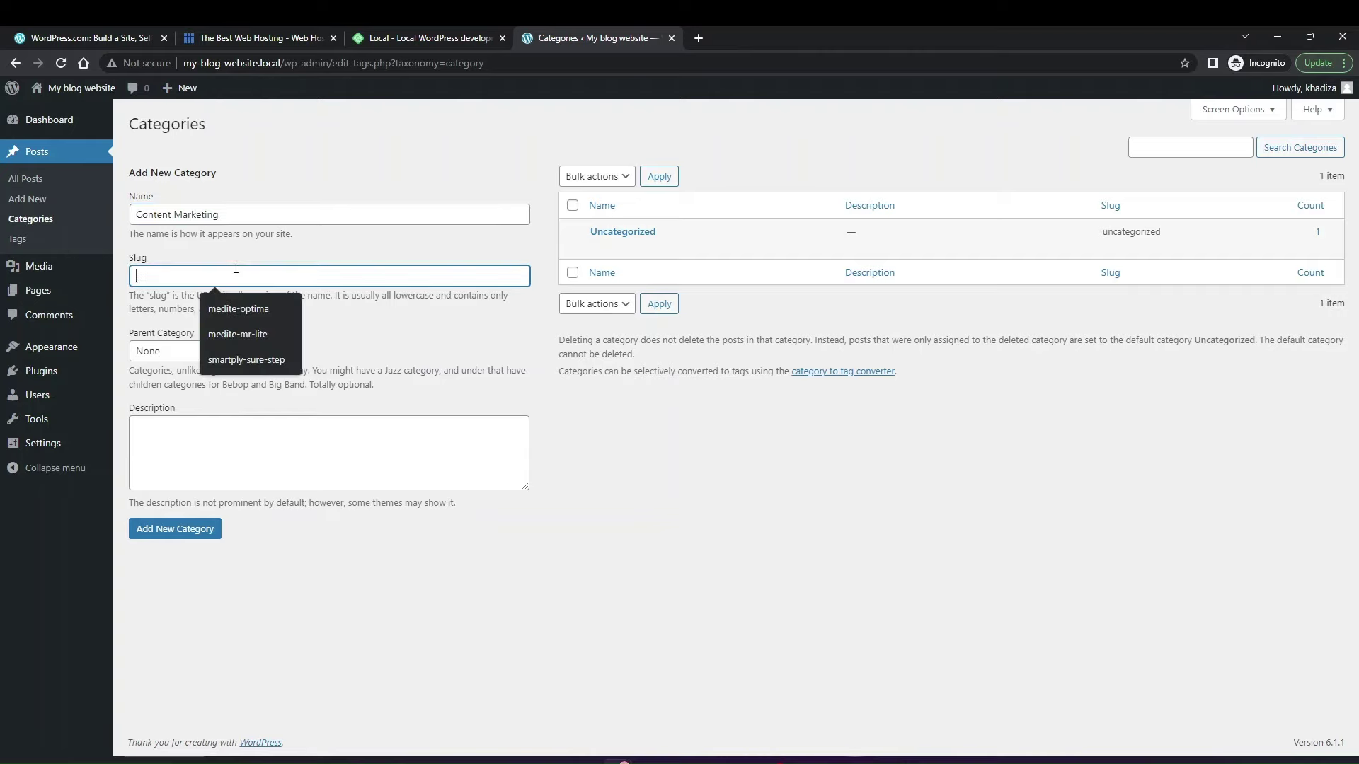
key(Tab)
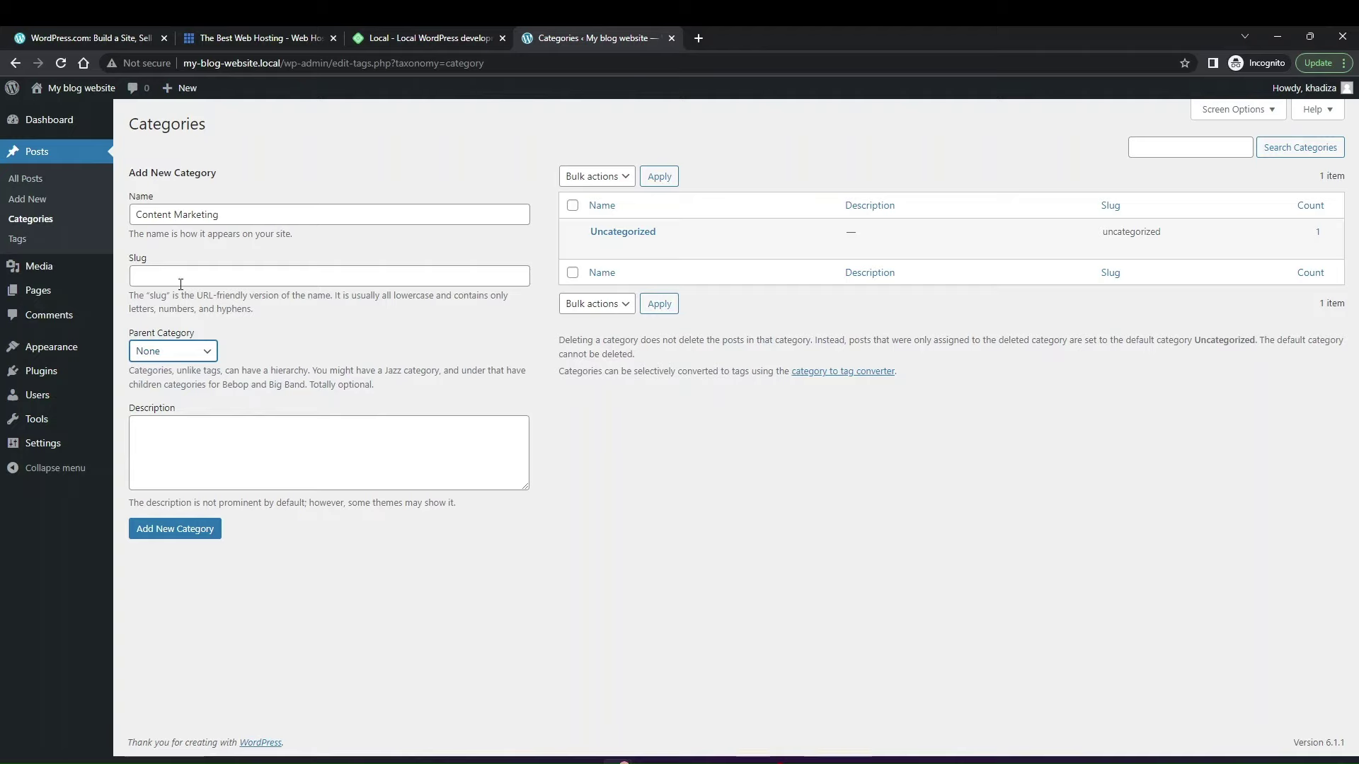
click(180, 453)
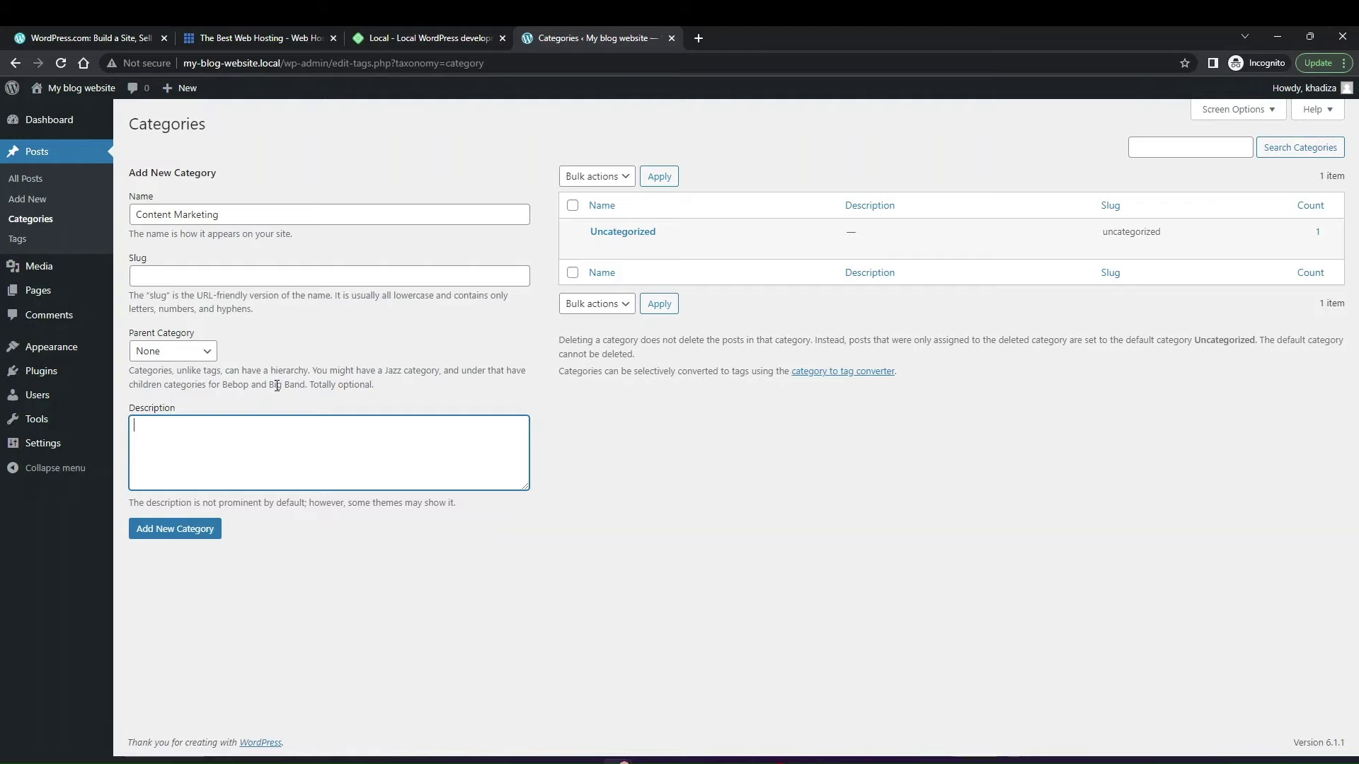
click(198, 529)
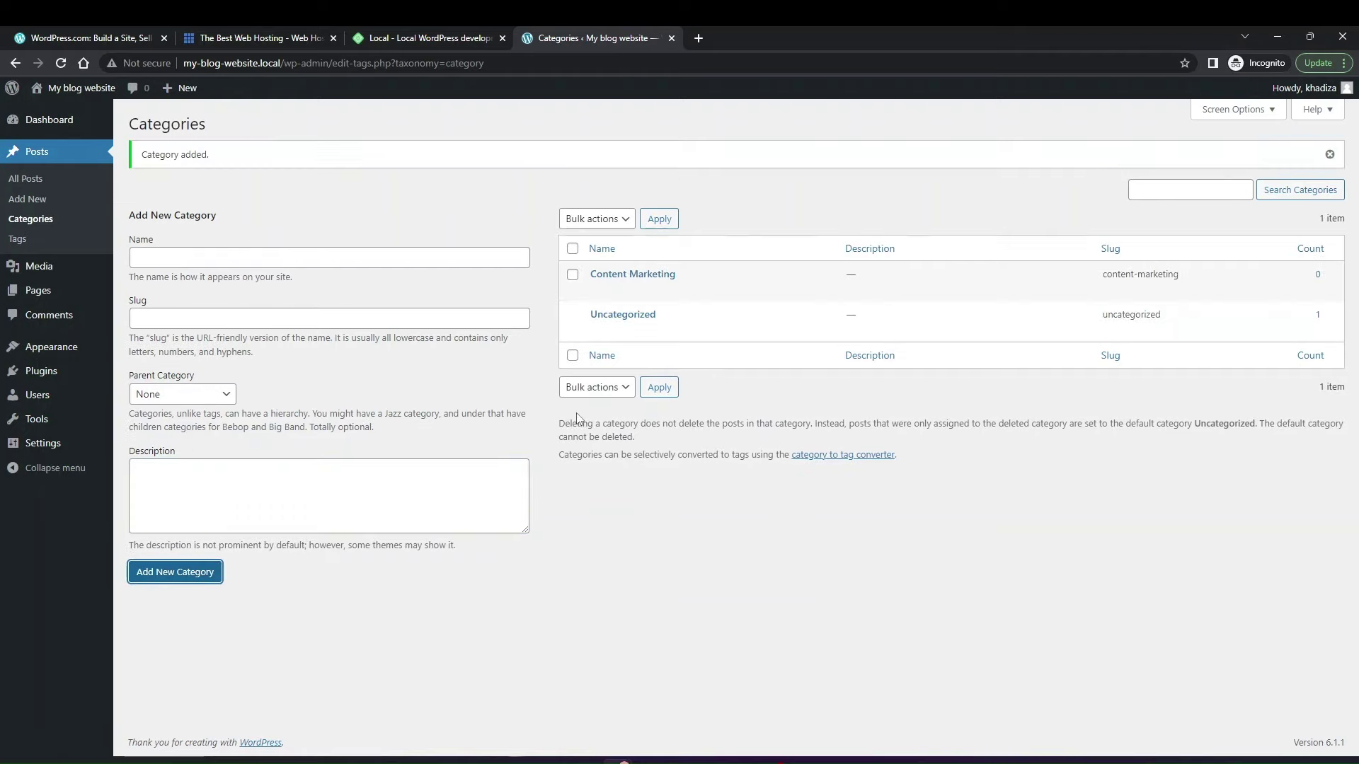
Step: Add a Blogs category with Content Marketing as its parent, then return to All Posts
click(293, 260)
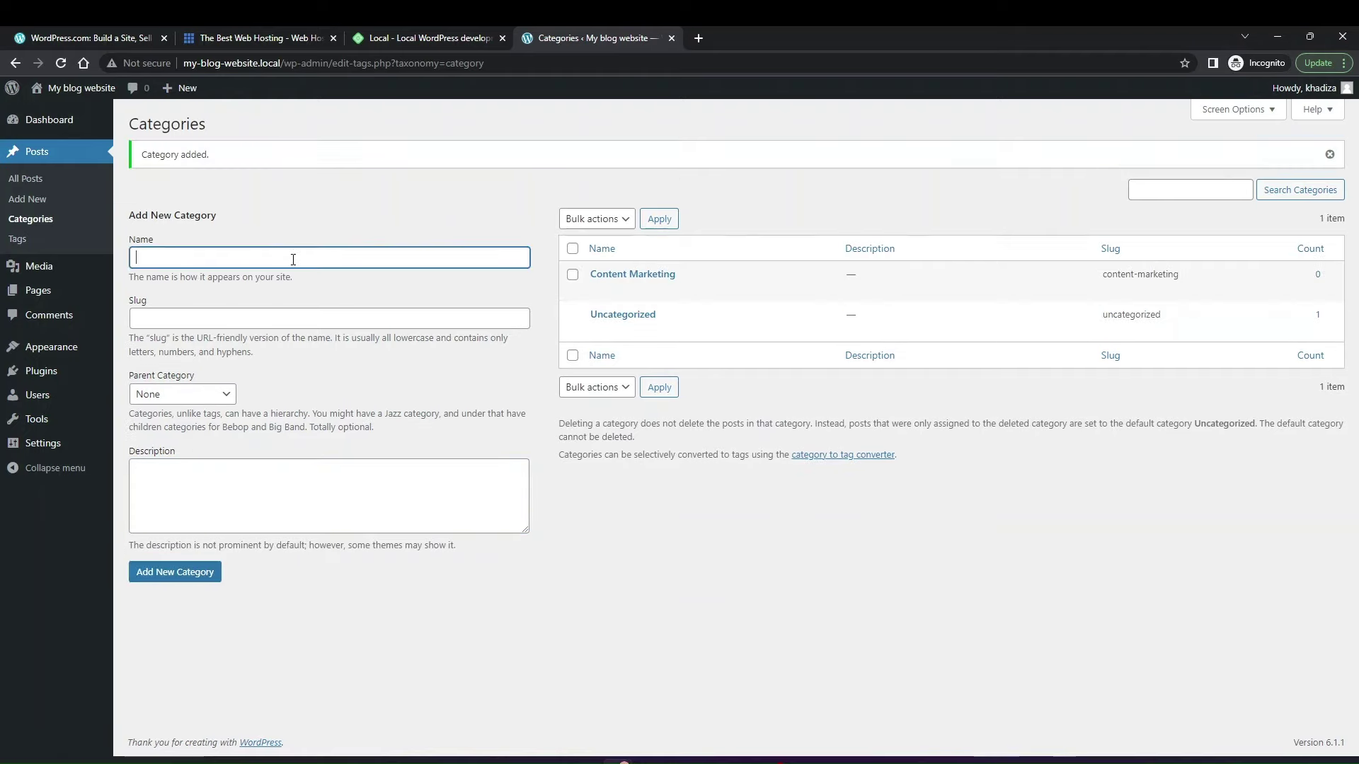
click(174, 400)
click(175, 400)
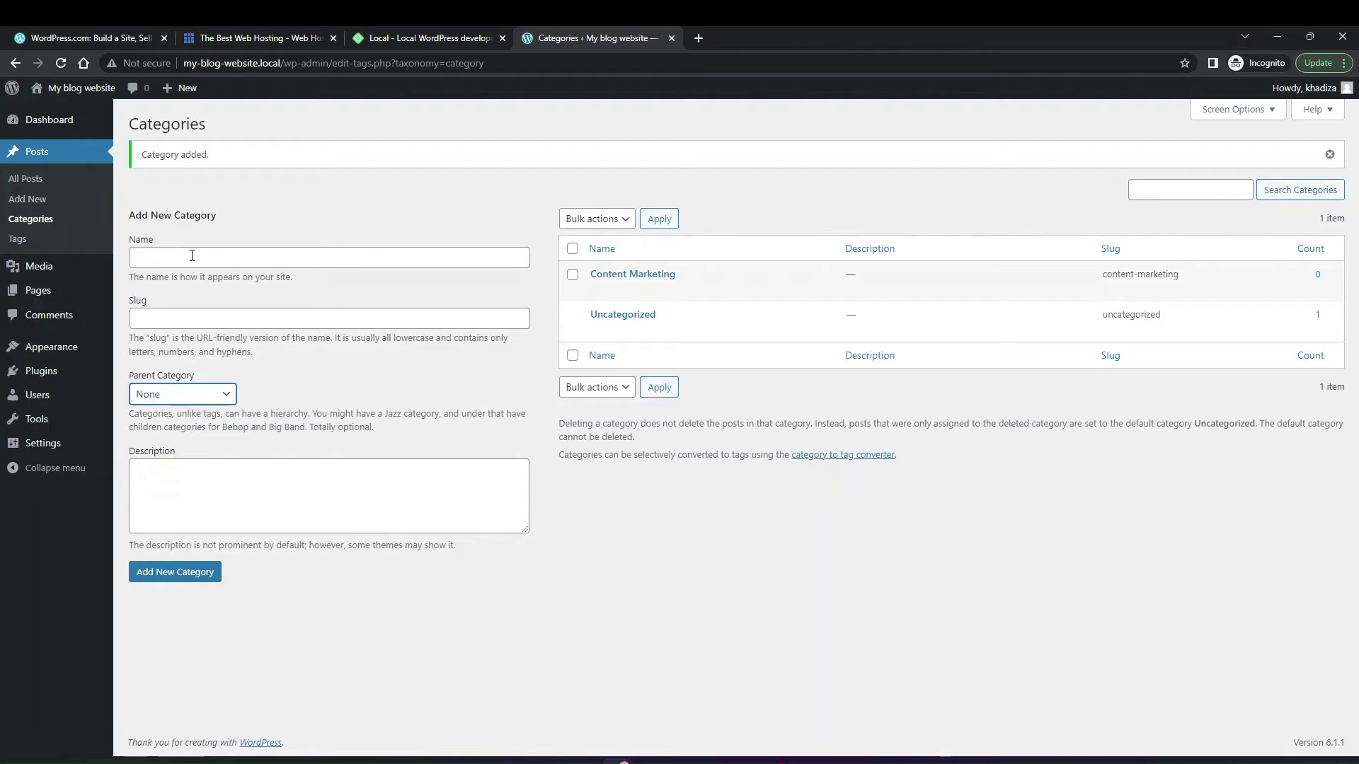
click(191, 255)
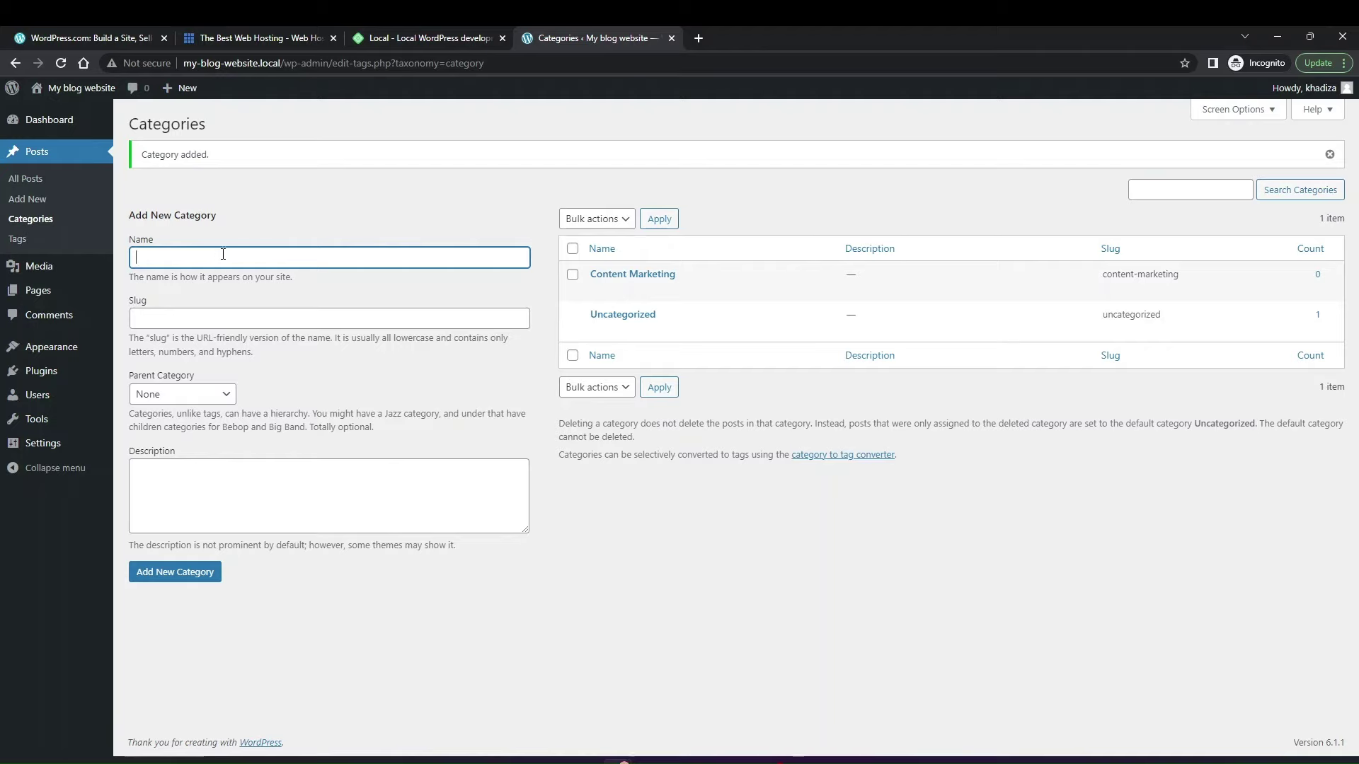
text(Blogs)
click(177, 397)
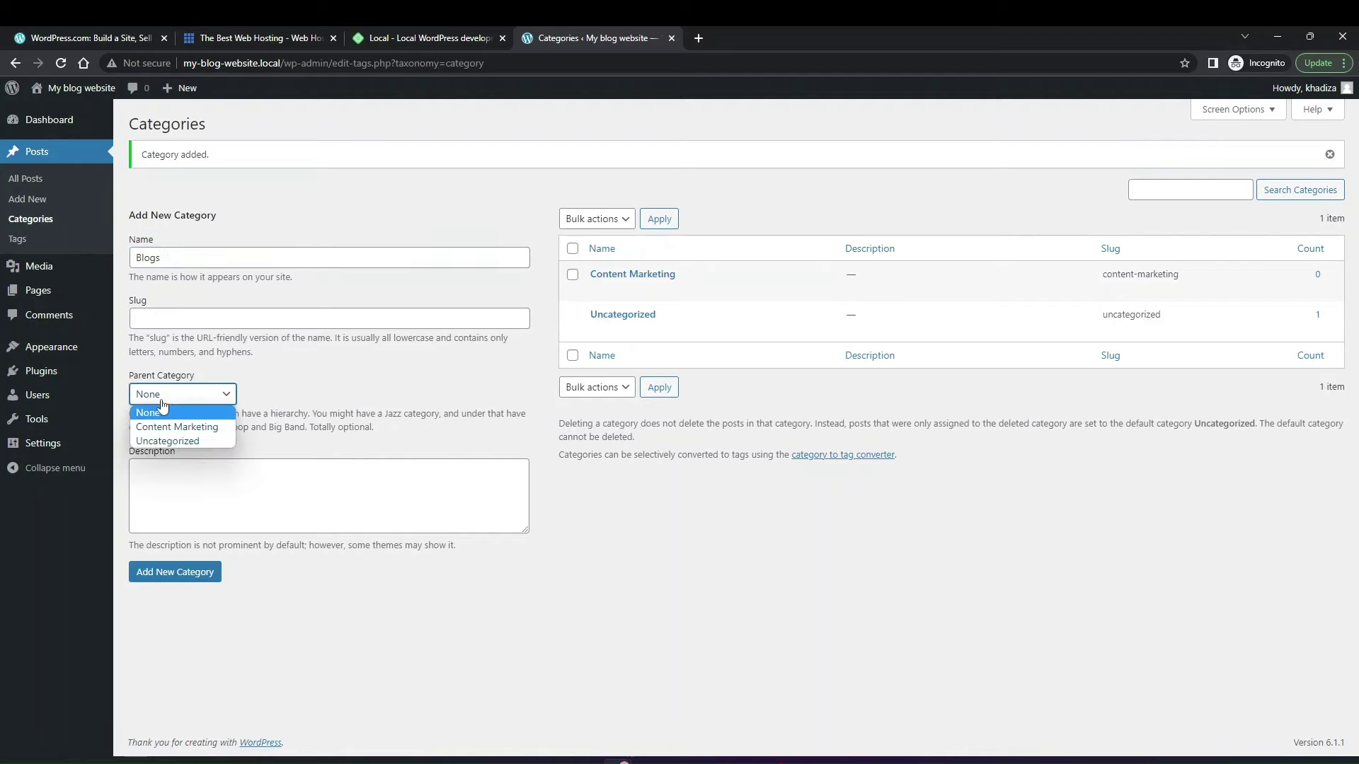
click(167, 426)
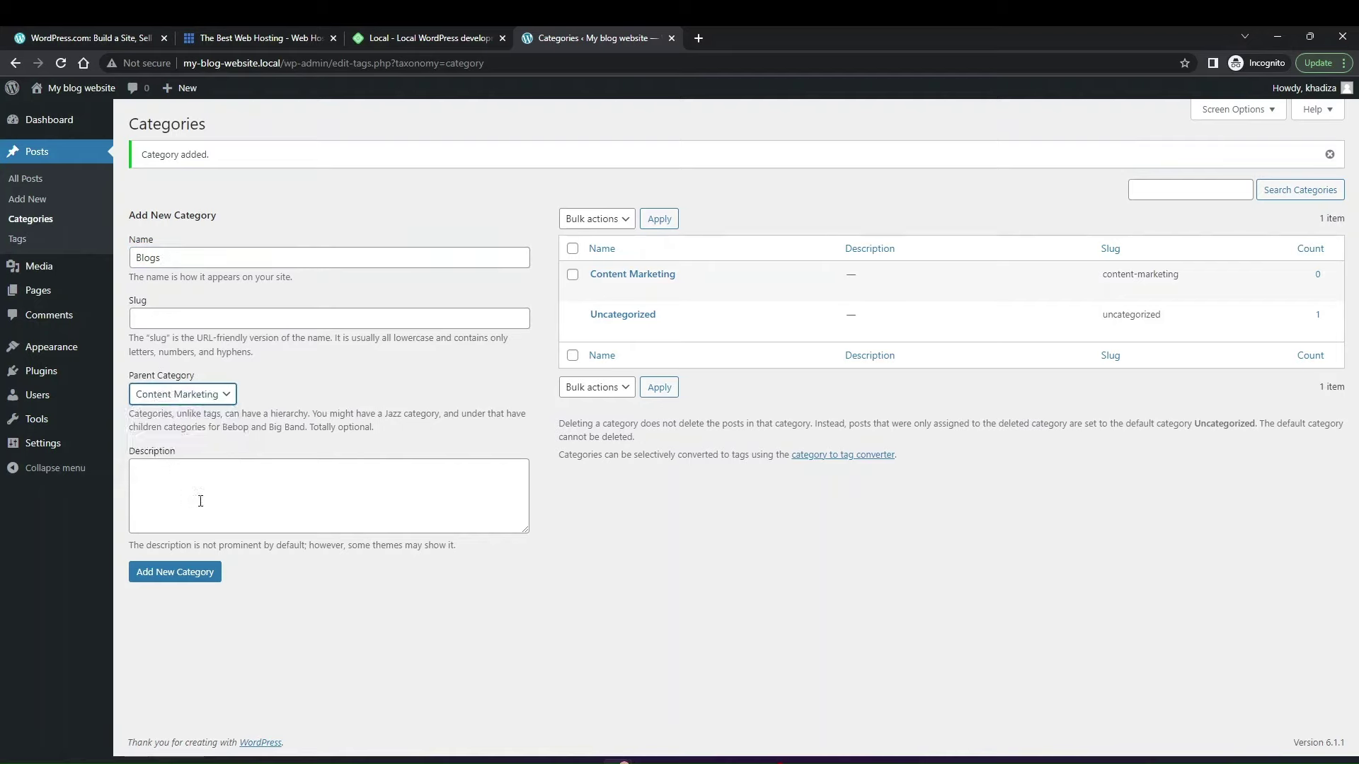
click(178, 578)
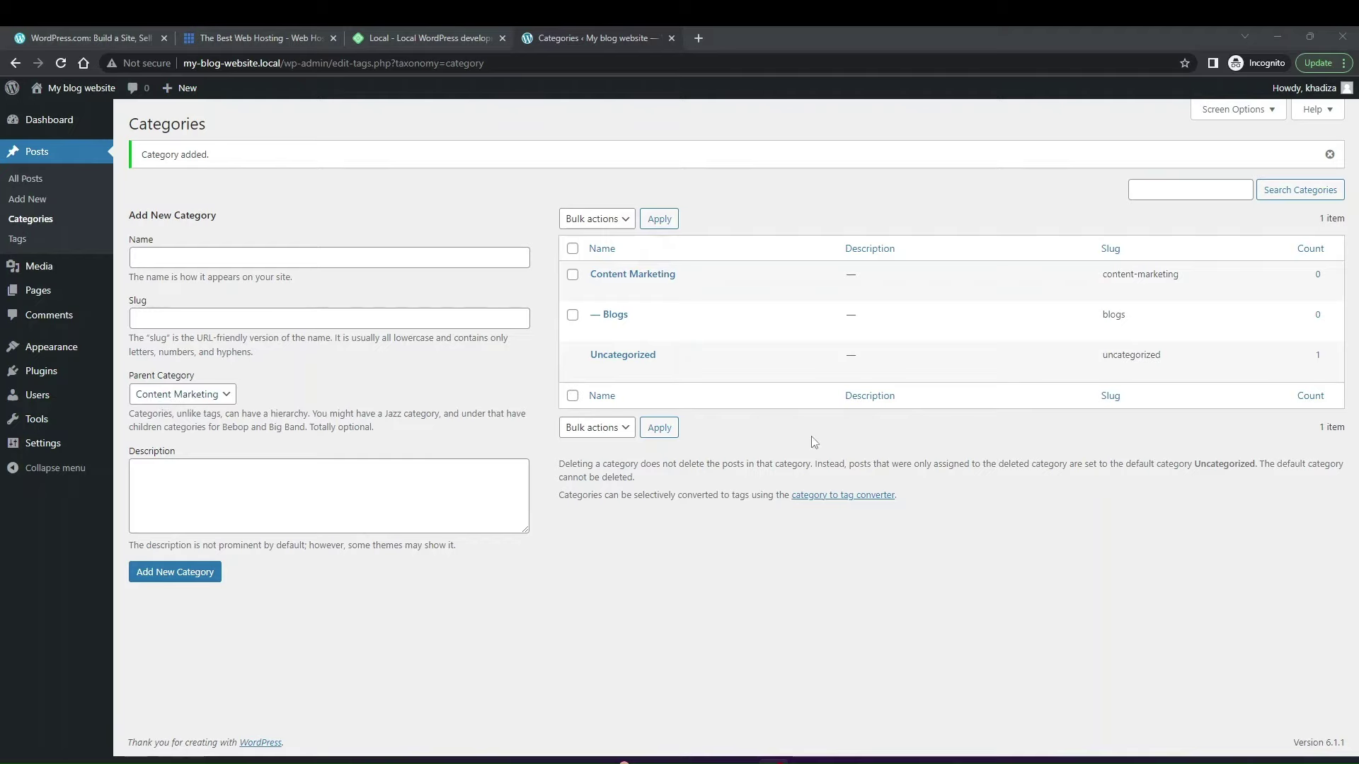
click(30, 180)
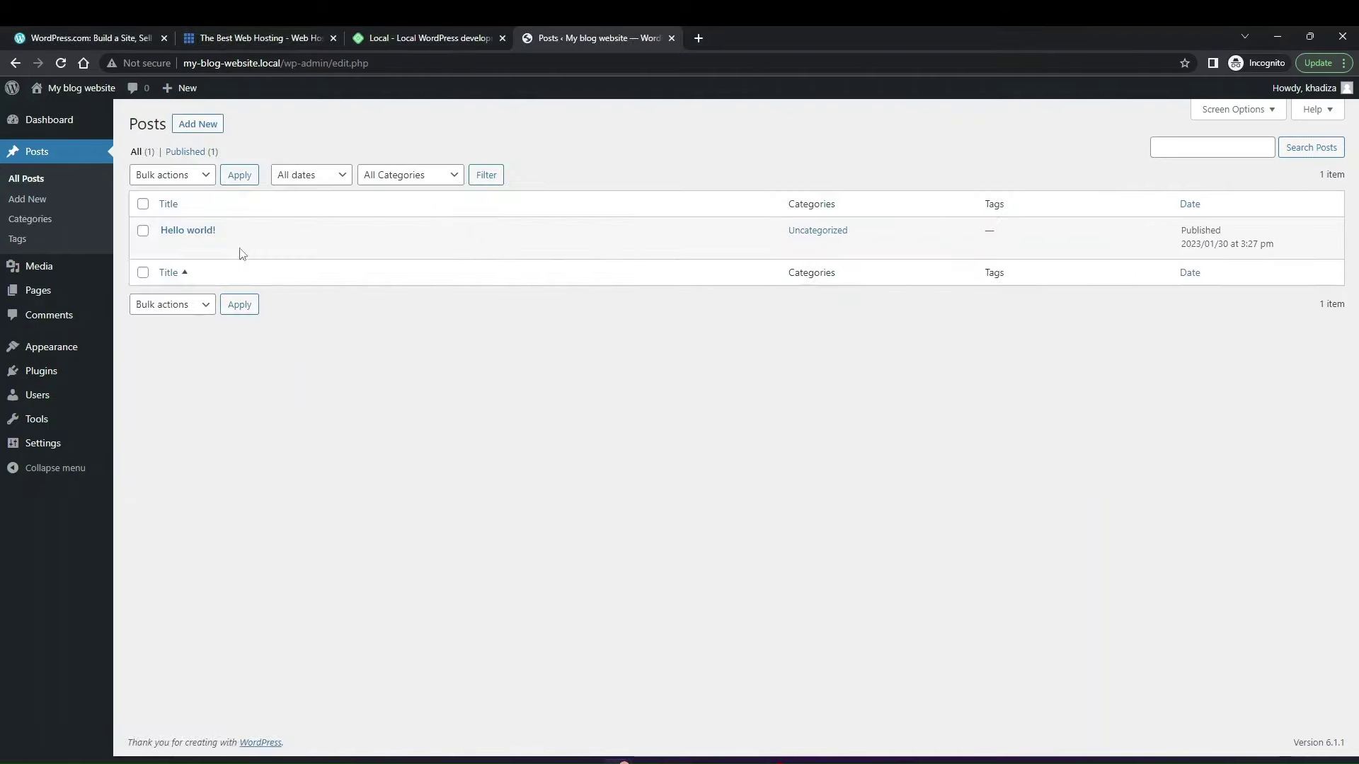
Step: Move Hello world! from Uncategorized to Content Marketing plus a new Video Marketing category, and update it
click(187, 230)
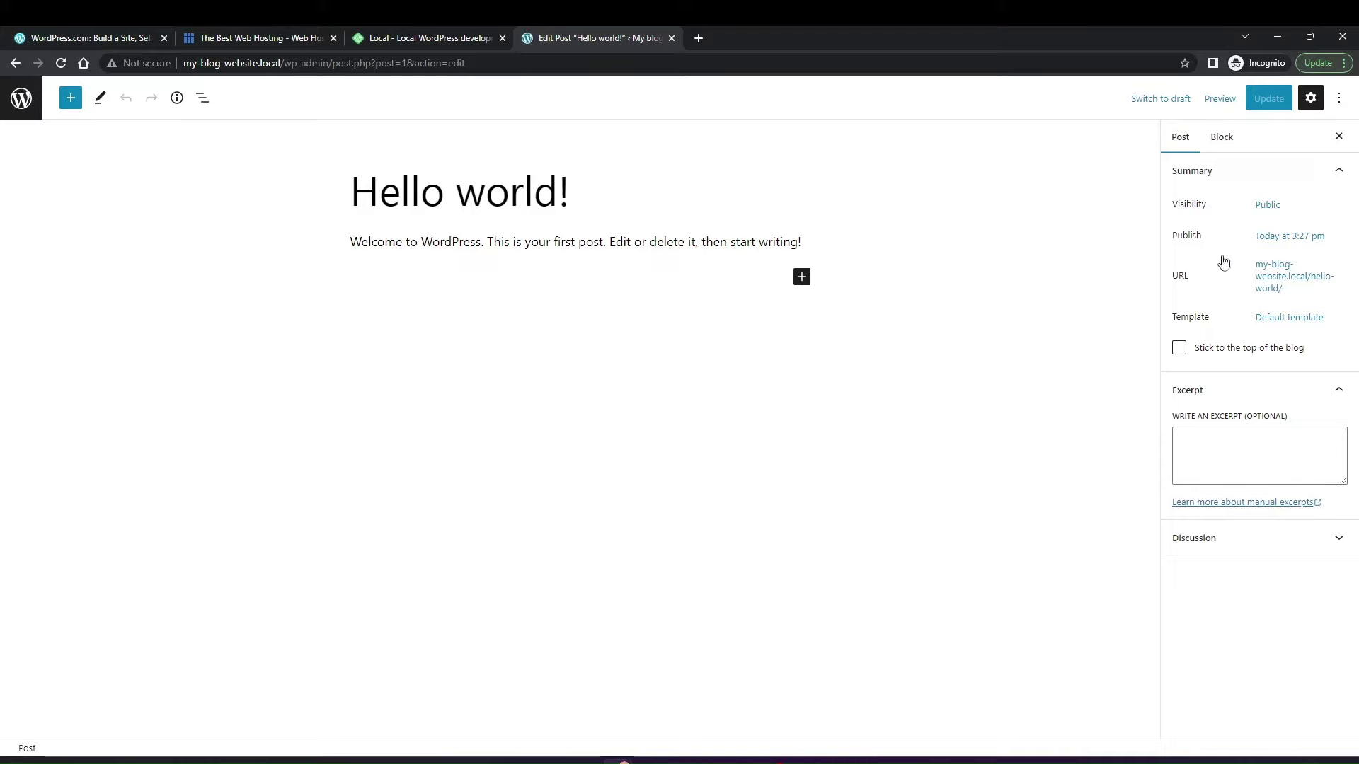
click(1196, 450)
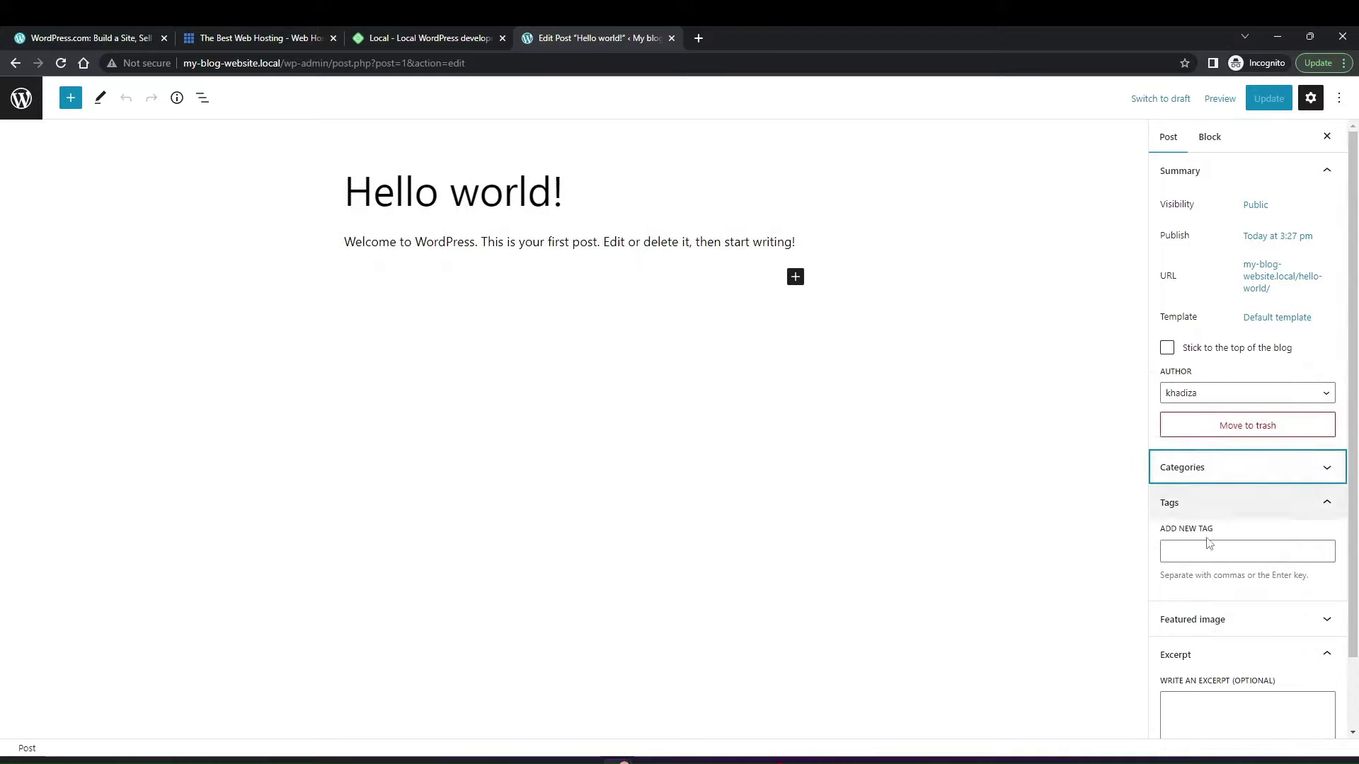
click(1192, 474)
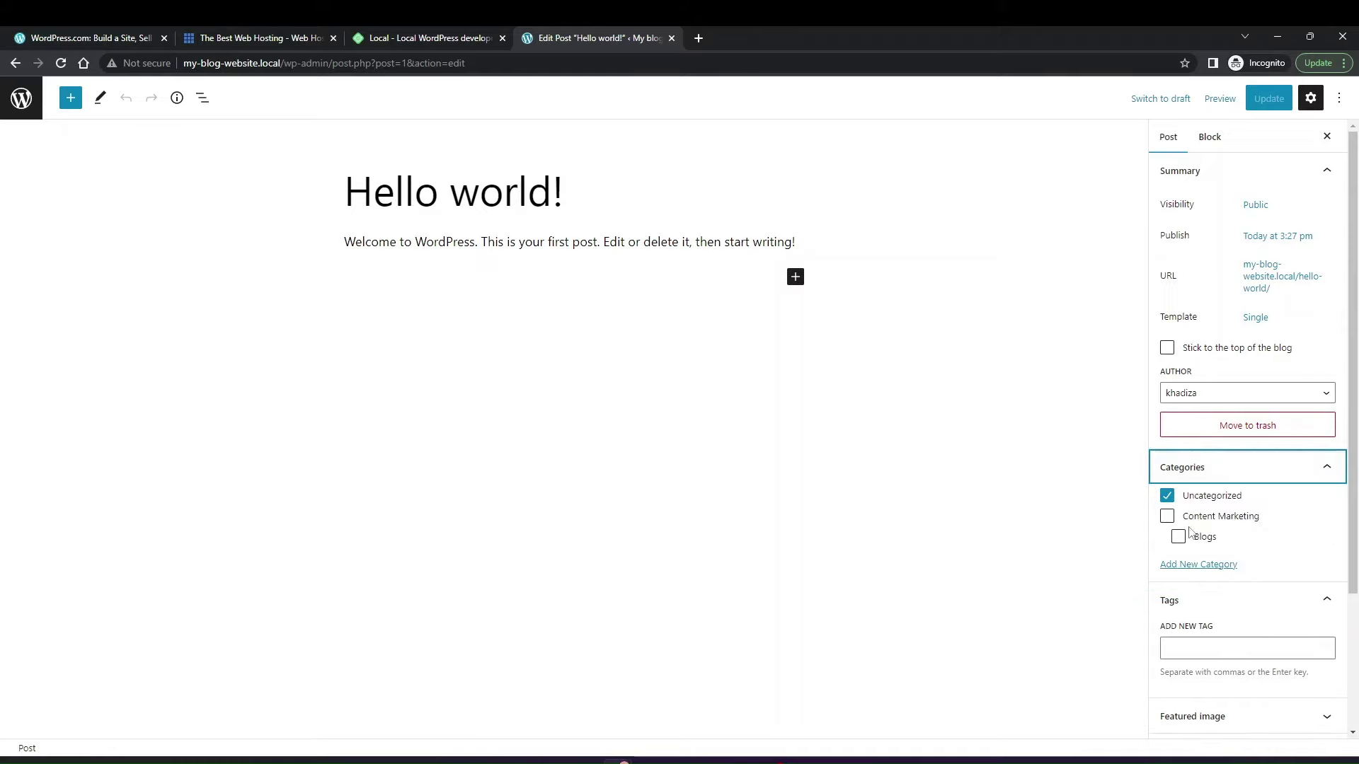
click(1167, 516)
click(1167, 495)
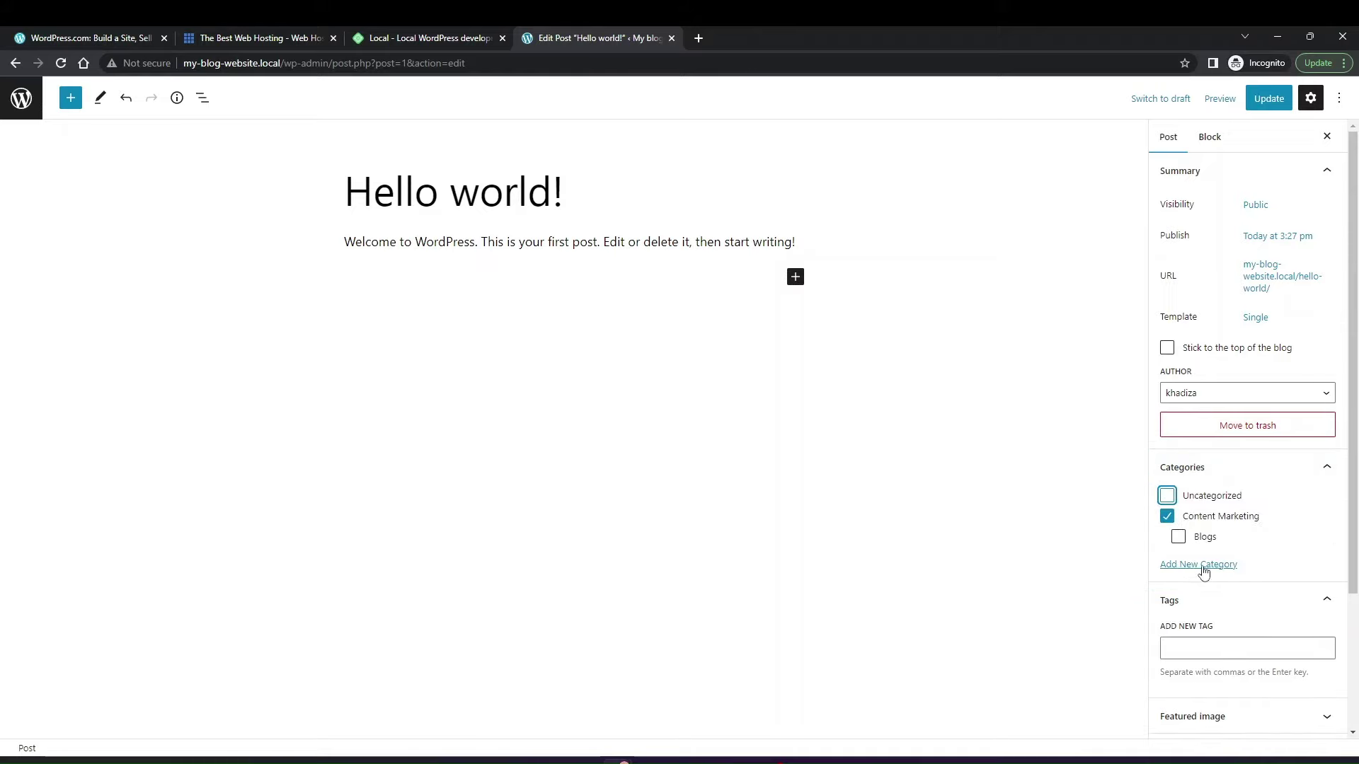
click(1203, 564)
click(1181, 602)
text(V)
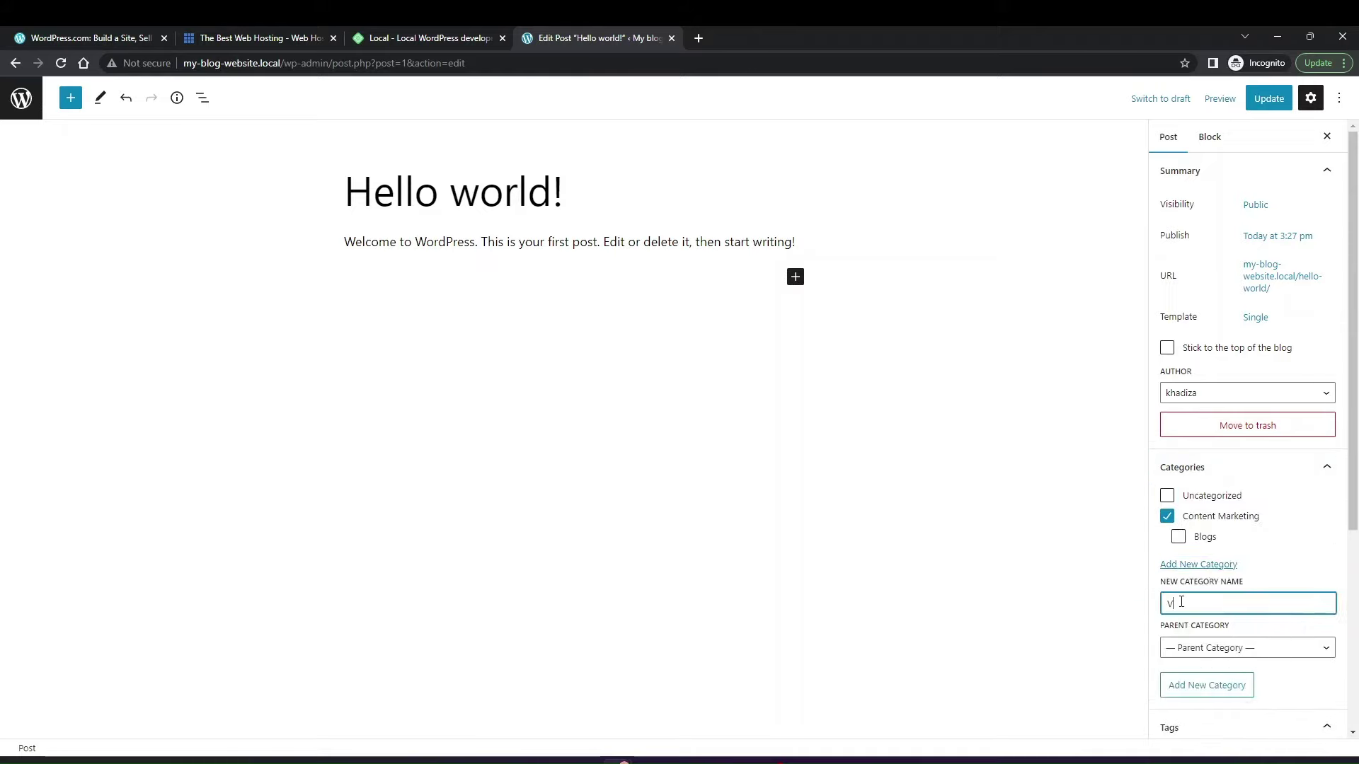
text(ideo Marketi)
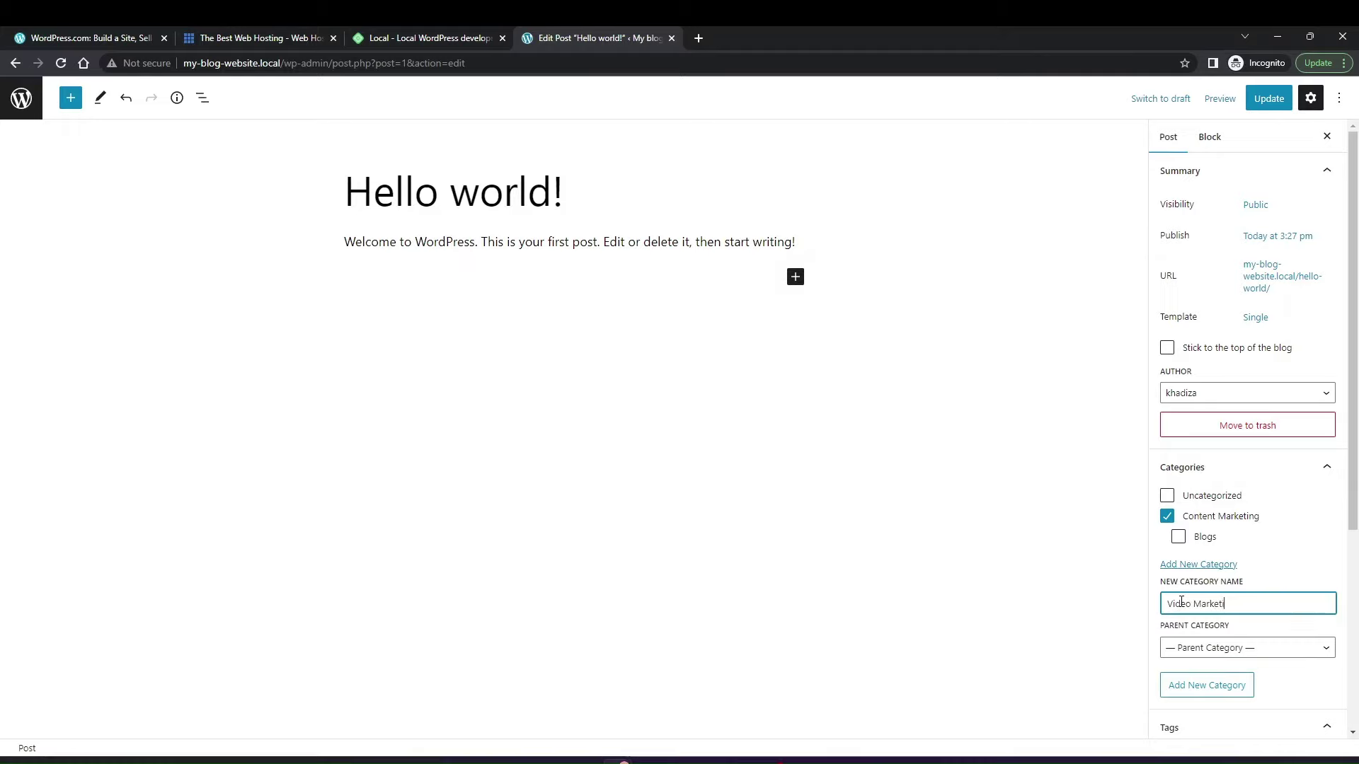
text(ng)
click(1201, 685)
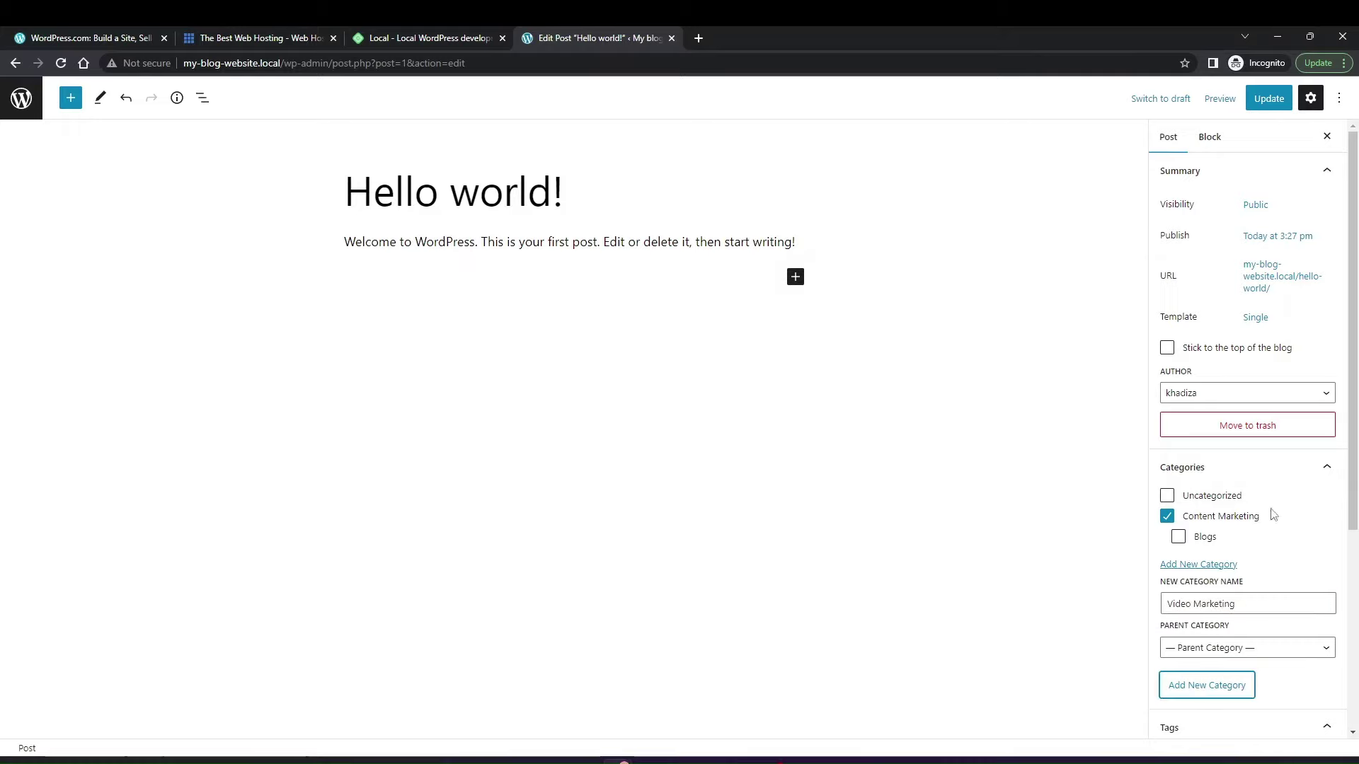
click(1268, 98)
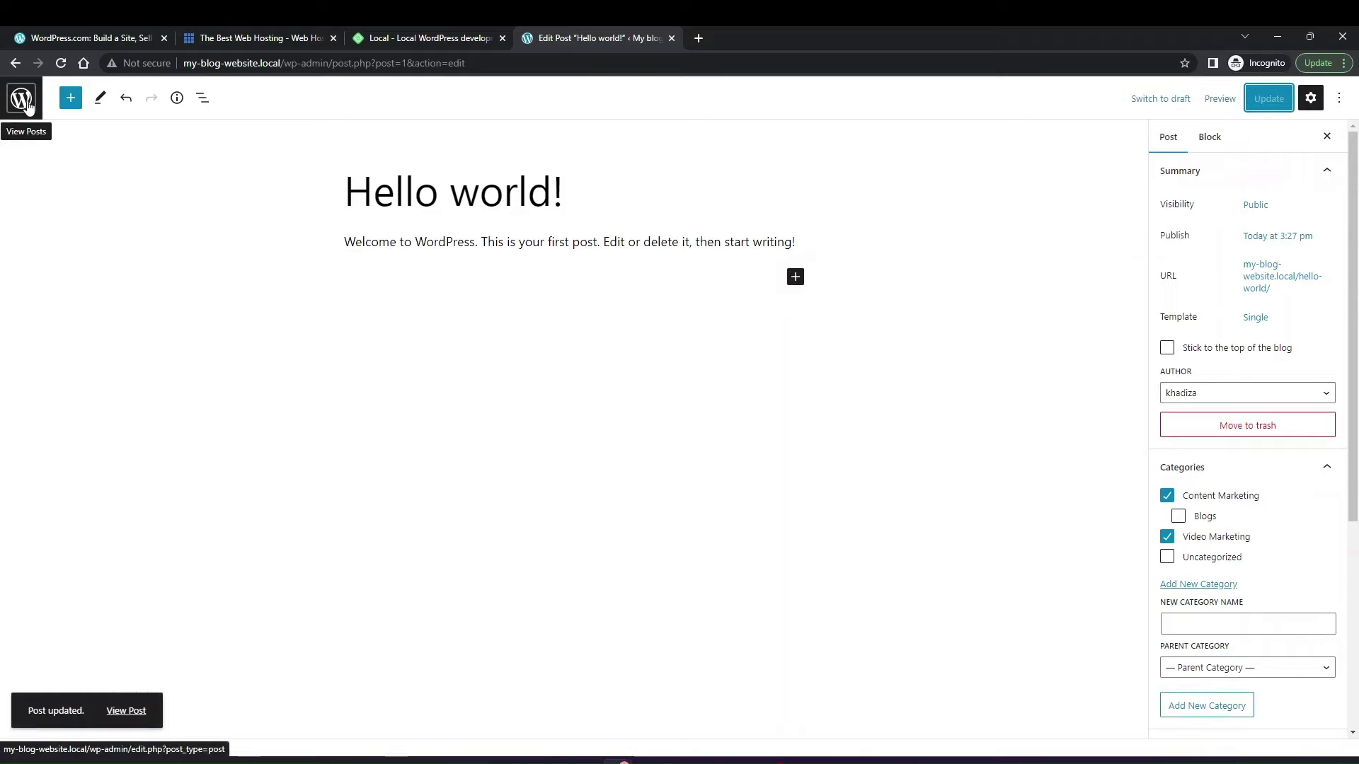
click(21, 99)
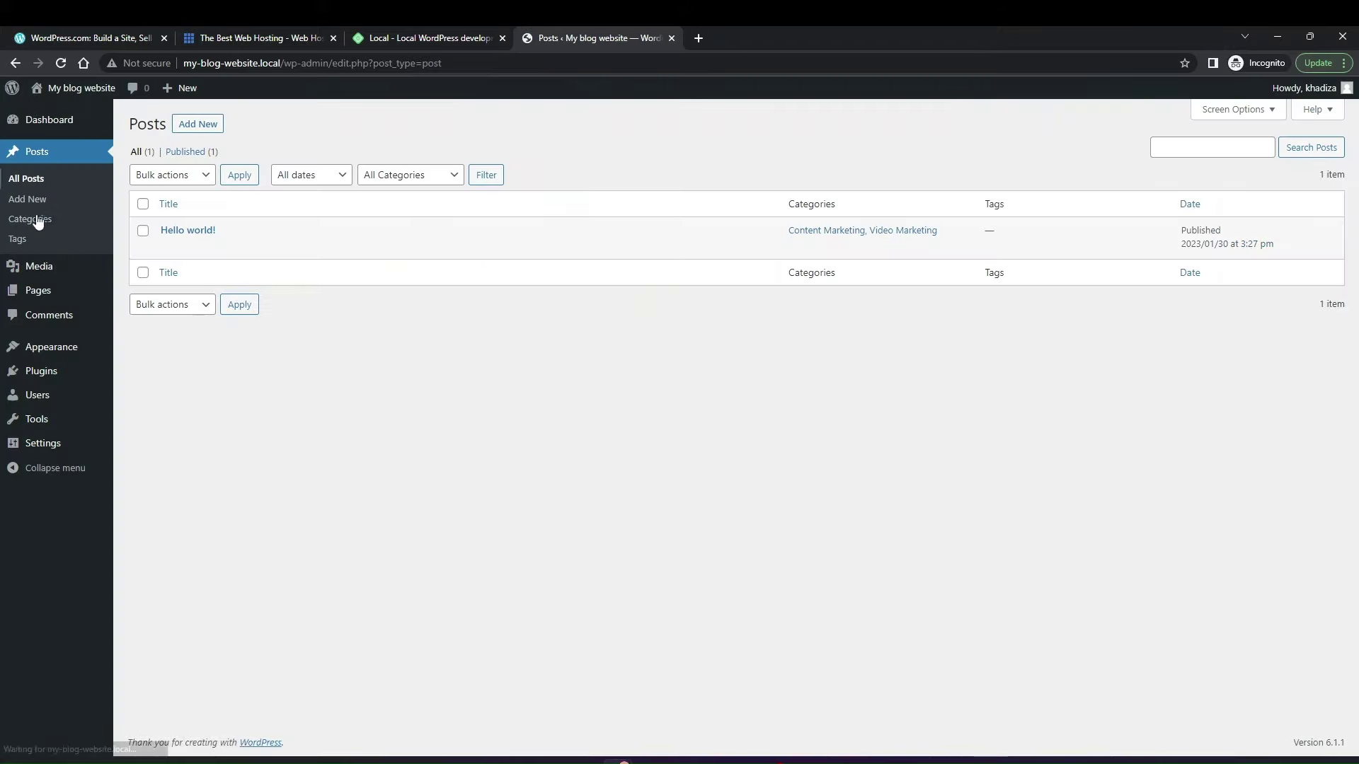
Step: Add a tag named 'website' under Posts > Tags, then go to the Media Library
click(15, 240)
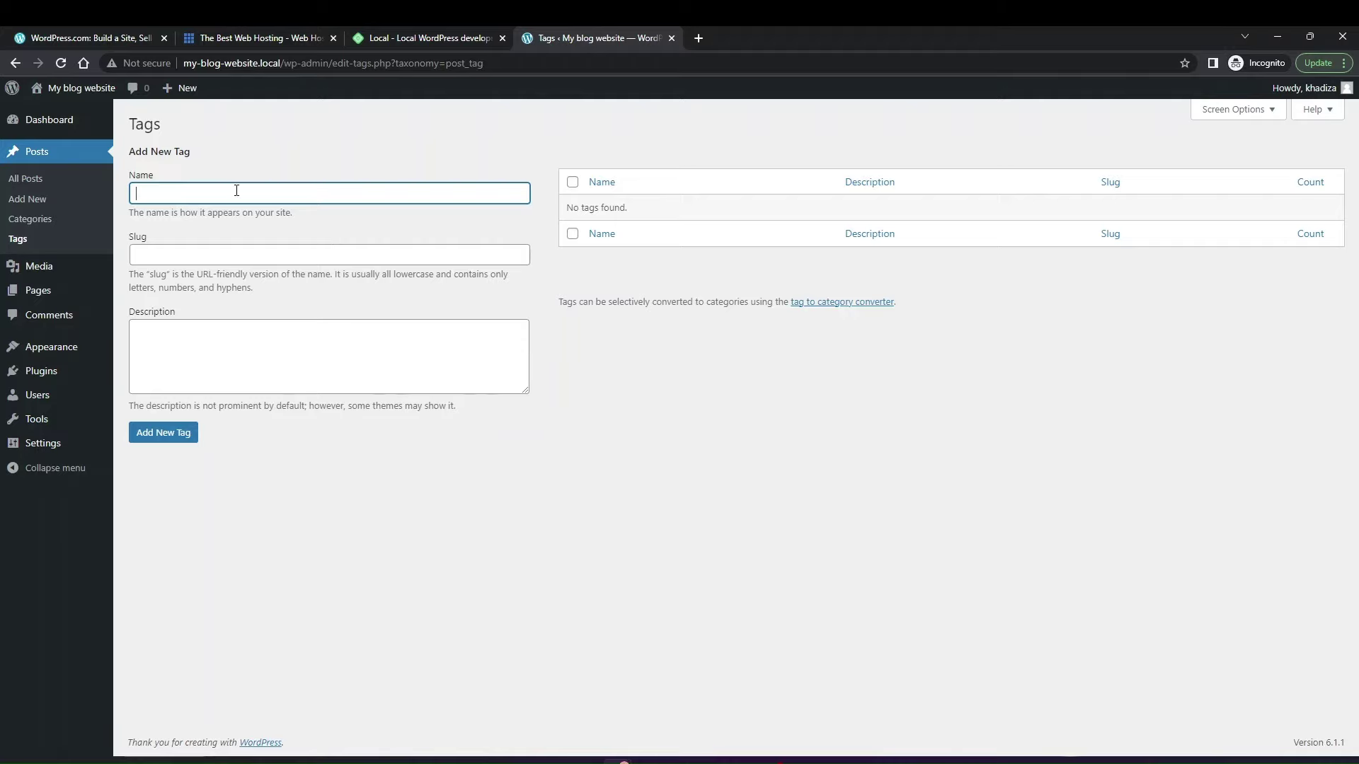
text(website)
click(155, 352)
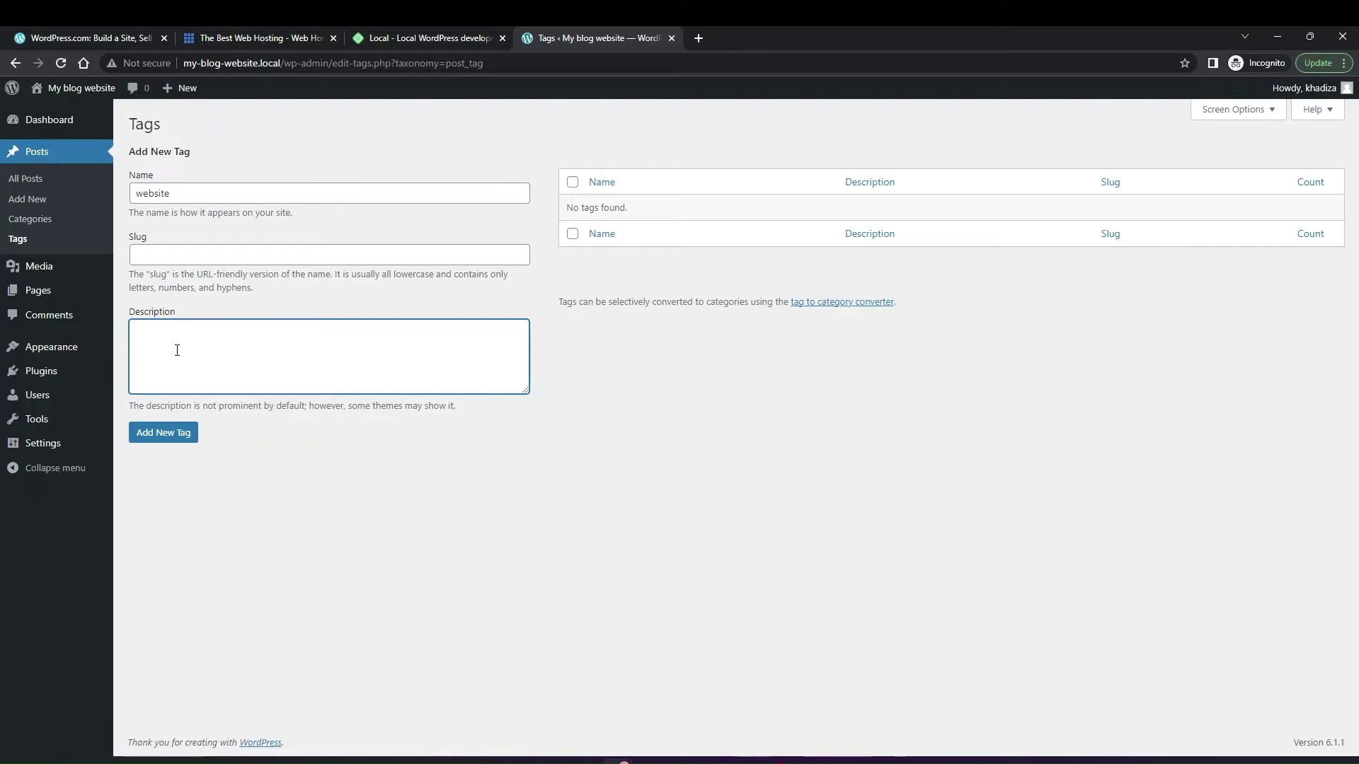
click(161, 433)
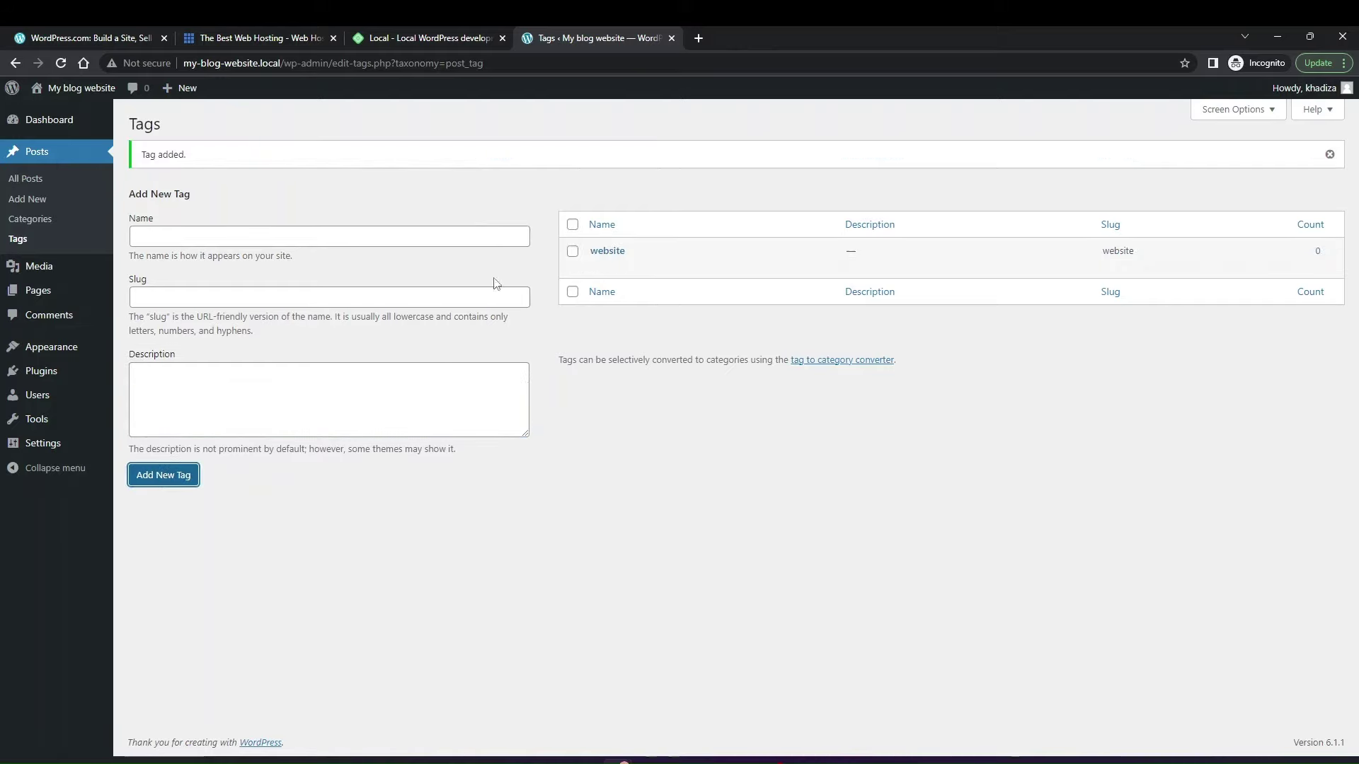
click(33, 276)
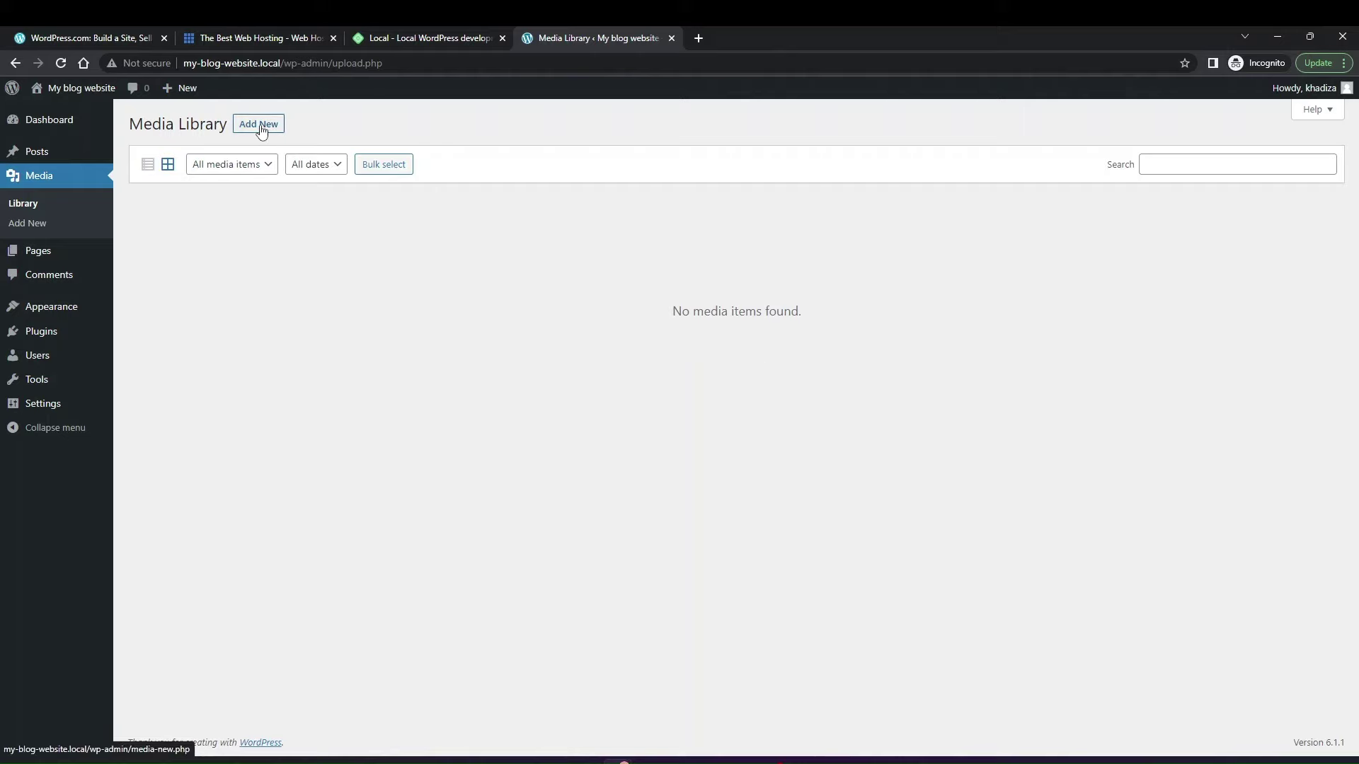
Step: Upload the green tree image from the Downloads folder through Media > Add New
click(260, 129)
click(733, 233)
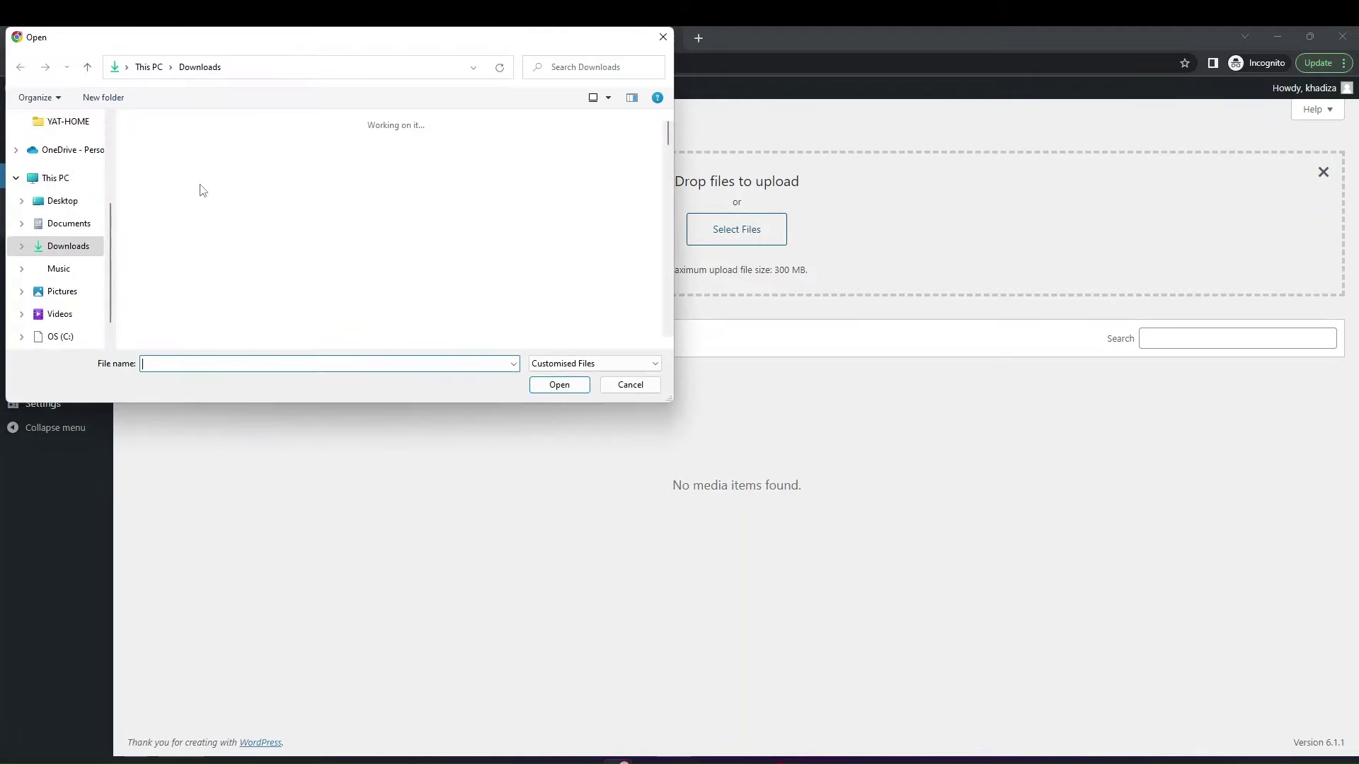
click(164, 286)
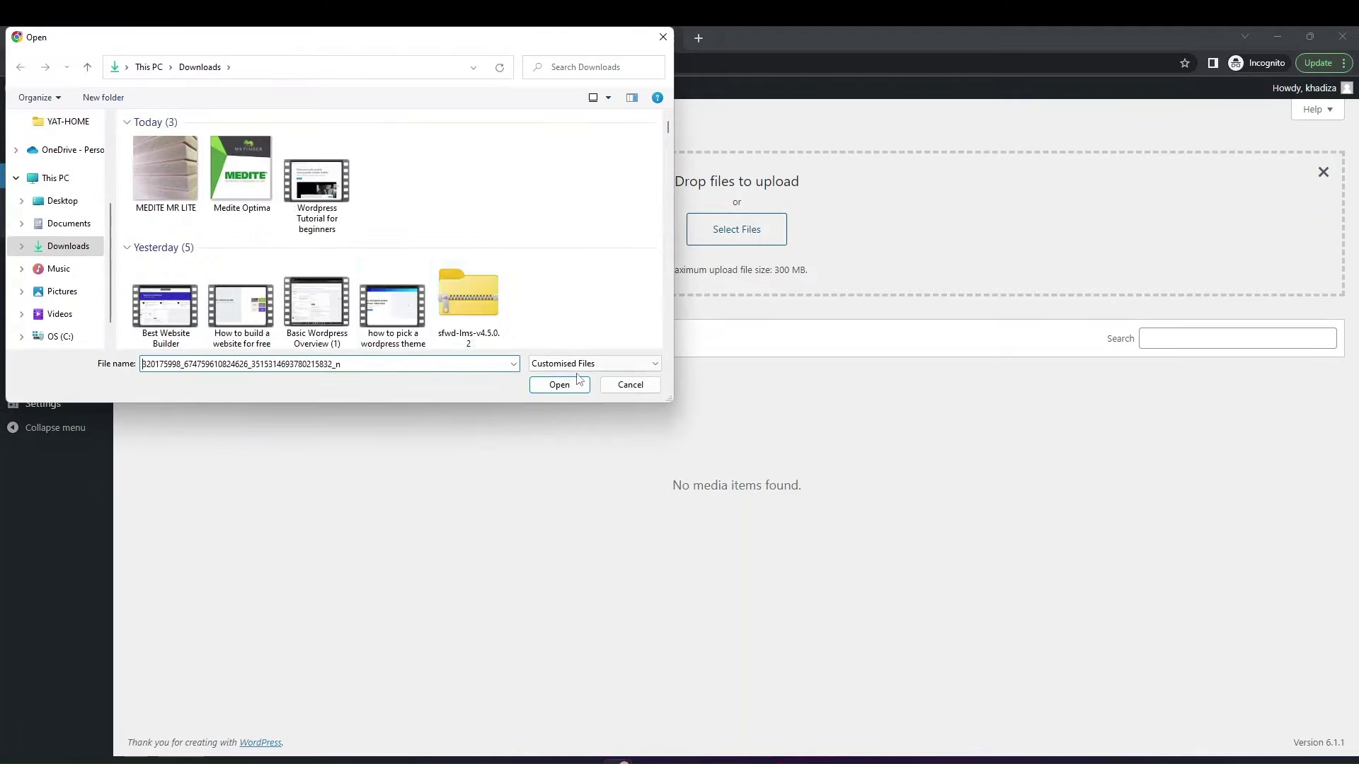
scroll(388, 297, down, 8)
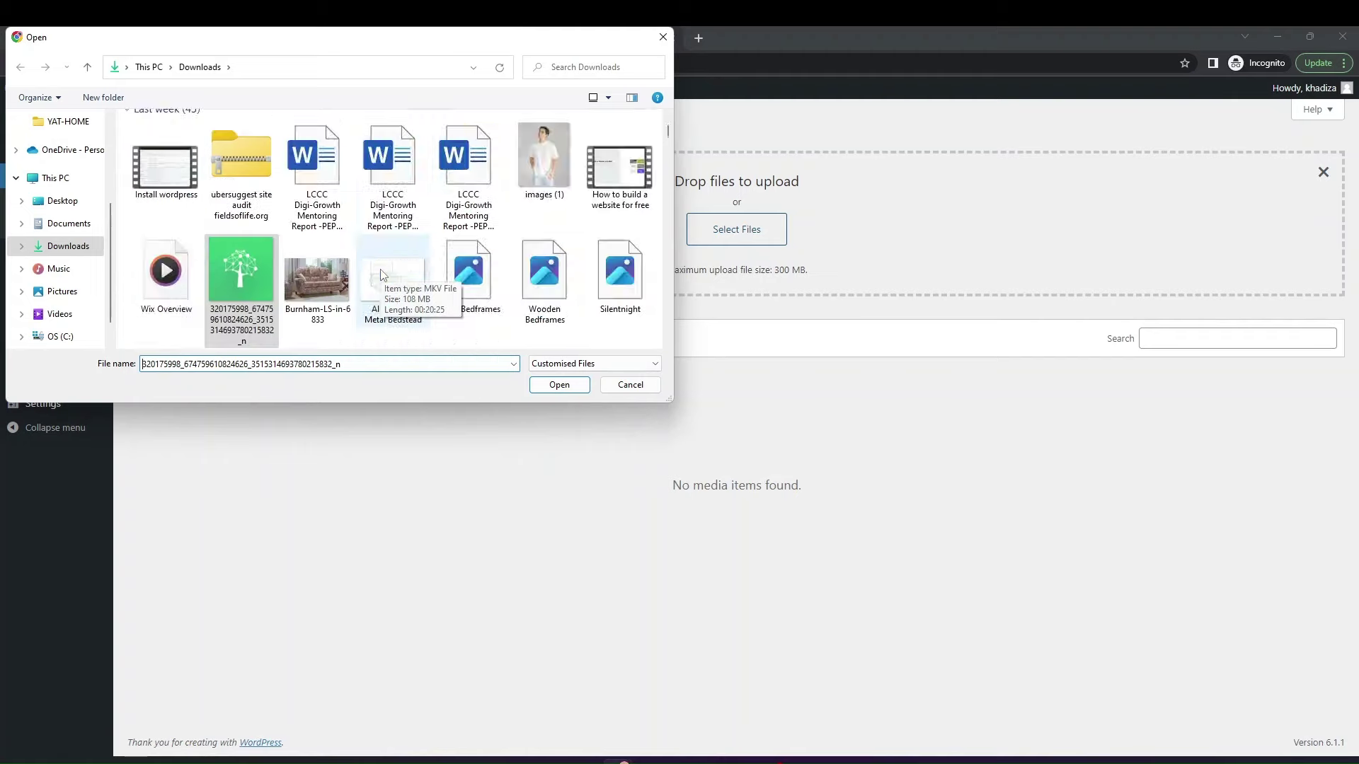
click(559, 389)
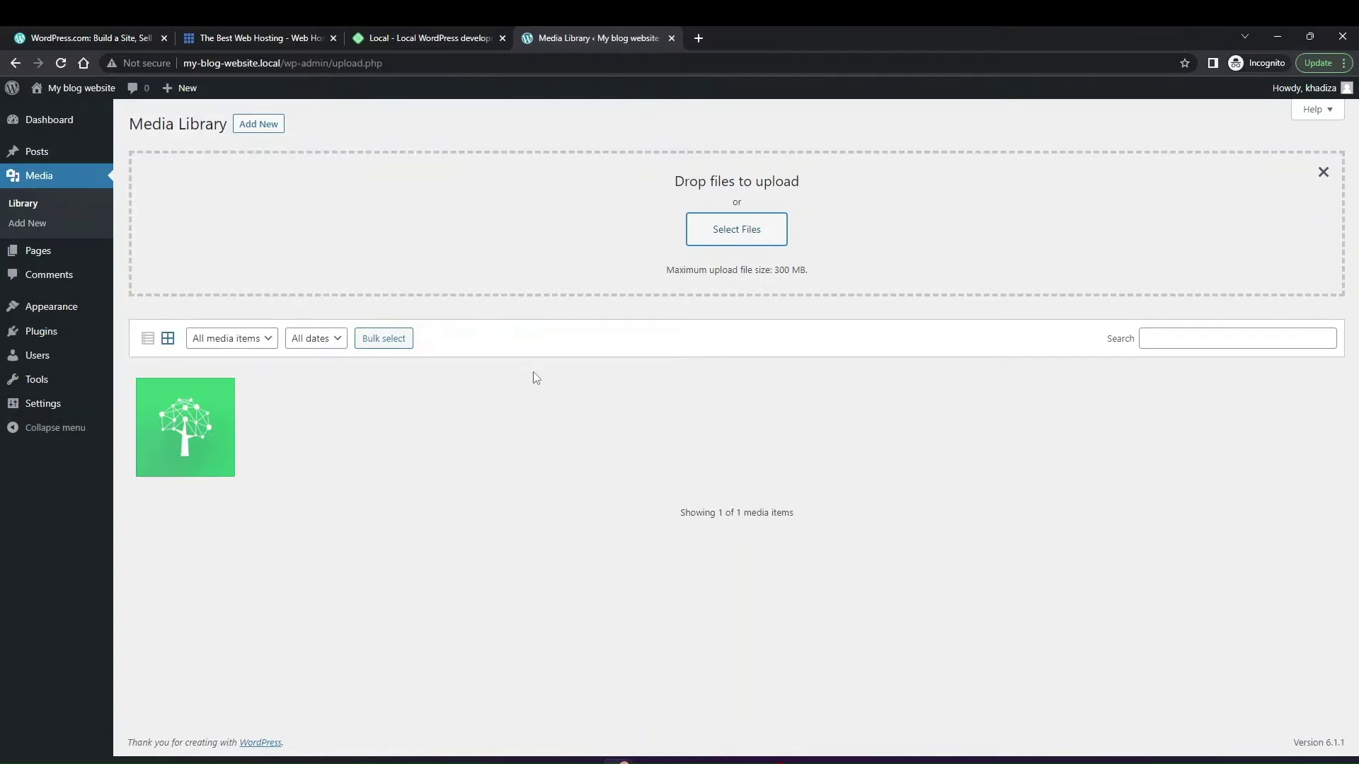
Step: Copy the uploaded tree image's file URL from its attachment details, then close the details
click(223, 422)
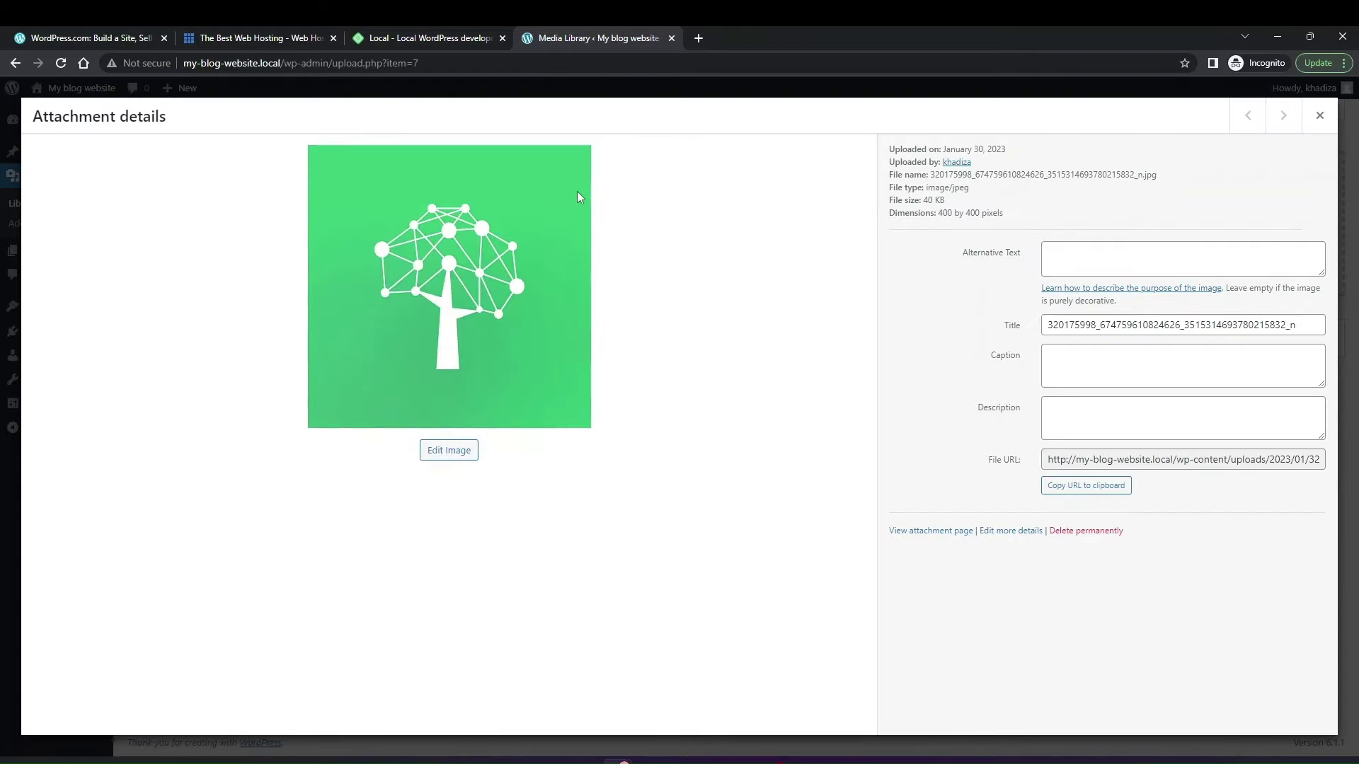
click(1061, 266)
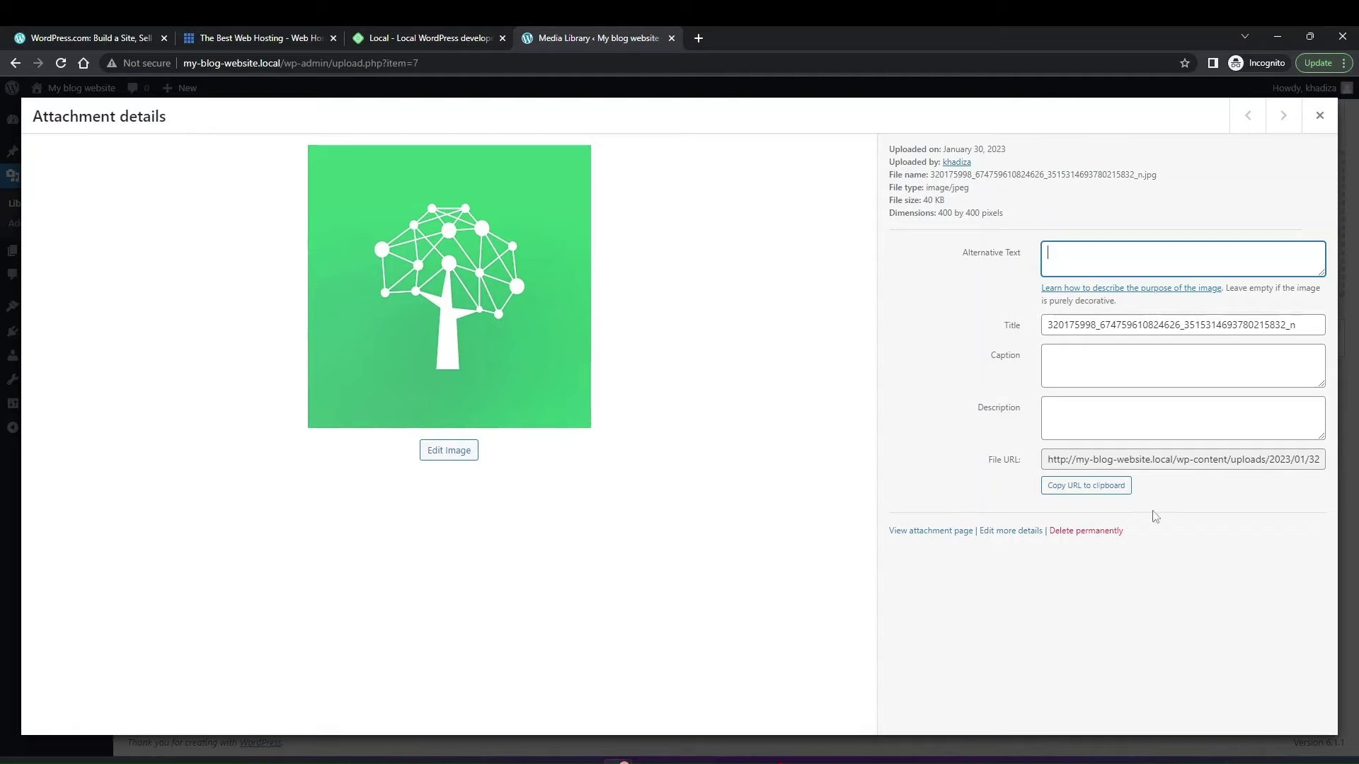
click(1088, 487)
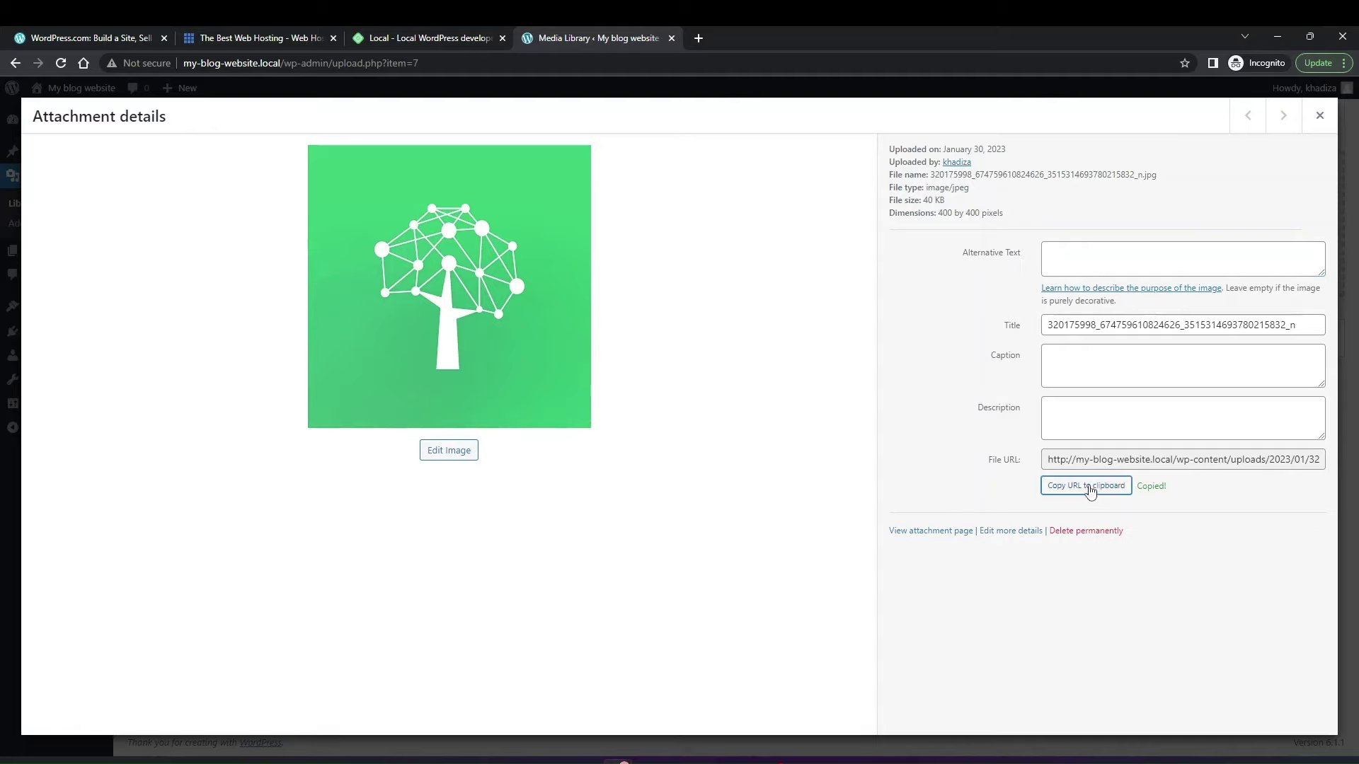
click(1091, 461)
triple_click(1091, 461)
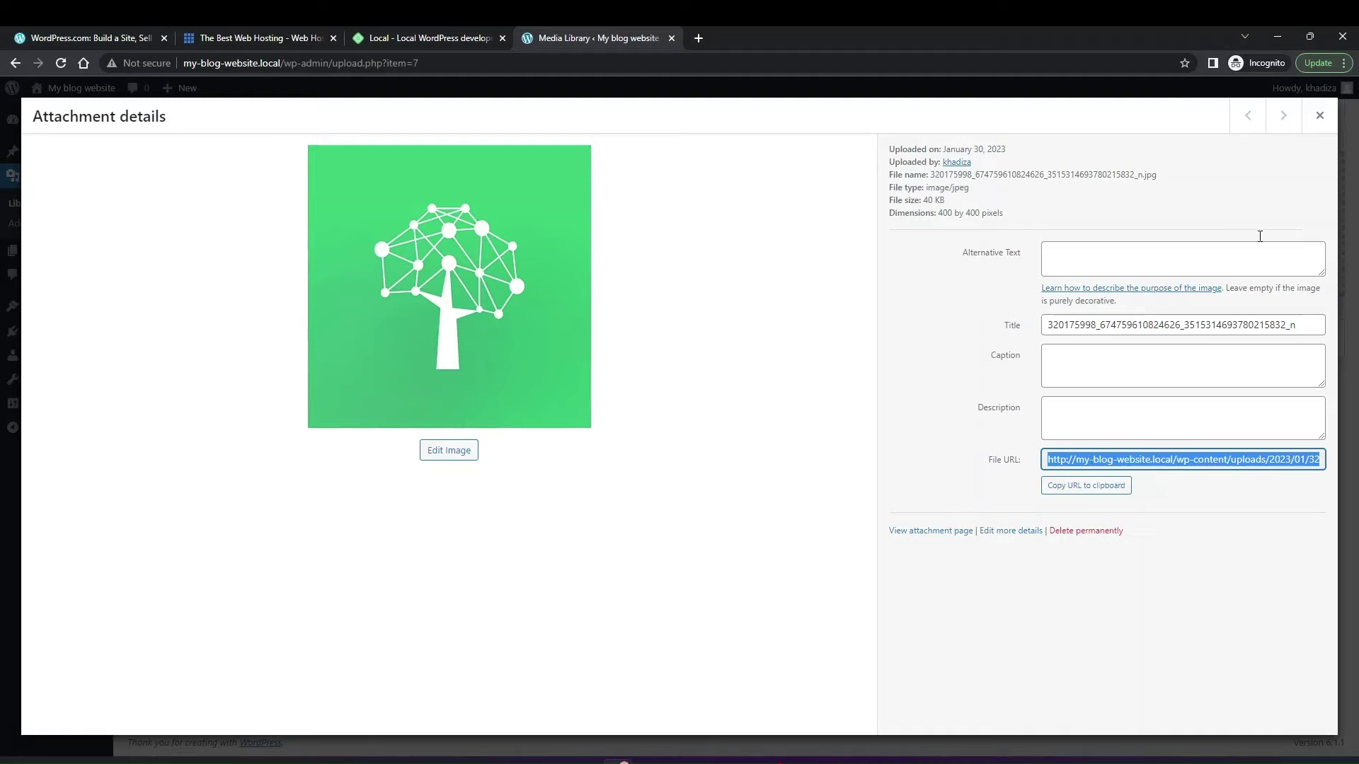
click(1319, 116)
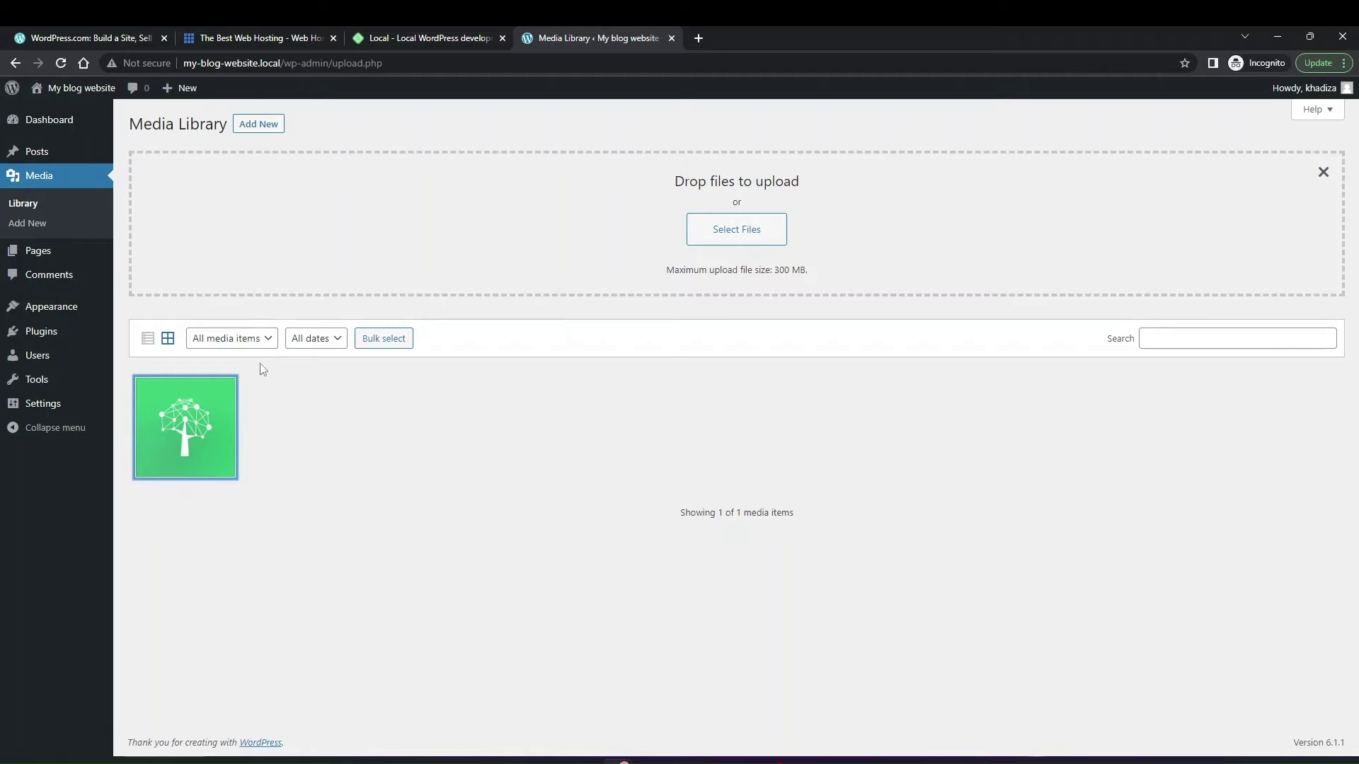
Step: From the Pages list, start a new page and title it 'Home'
click(31, 258)
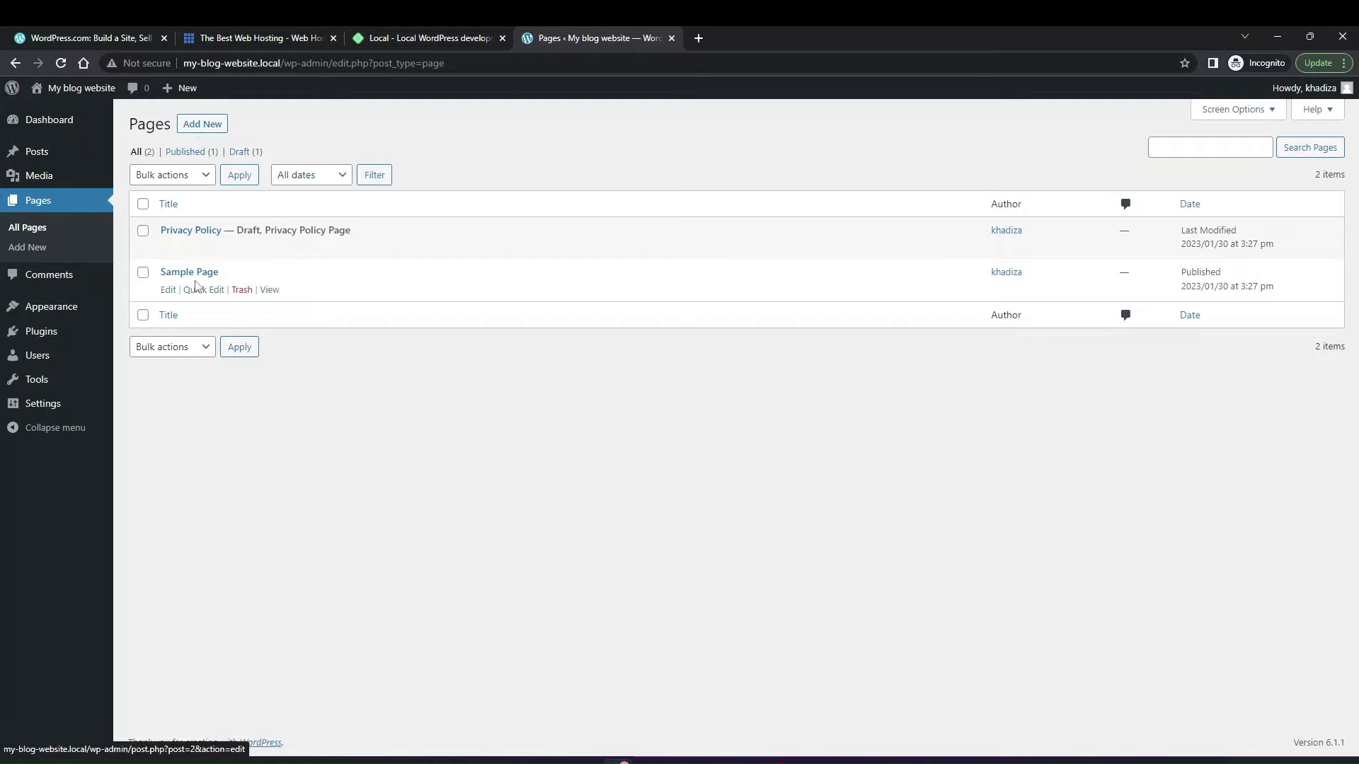
click(205, 129)
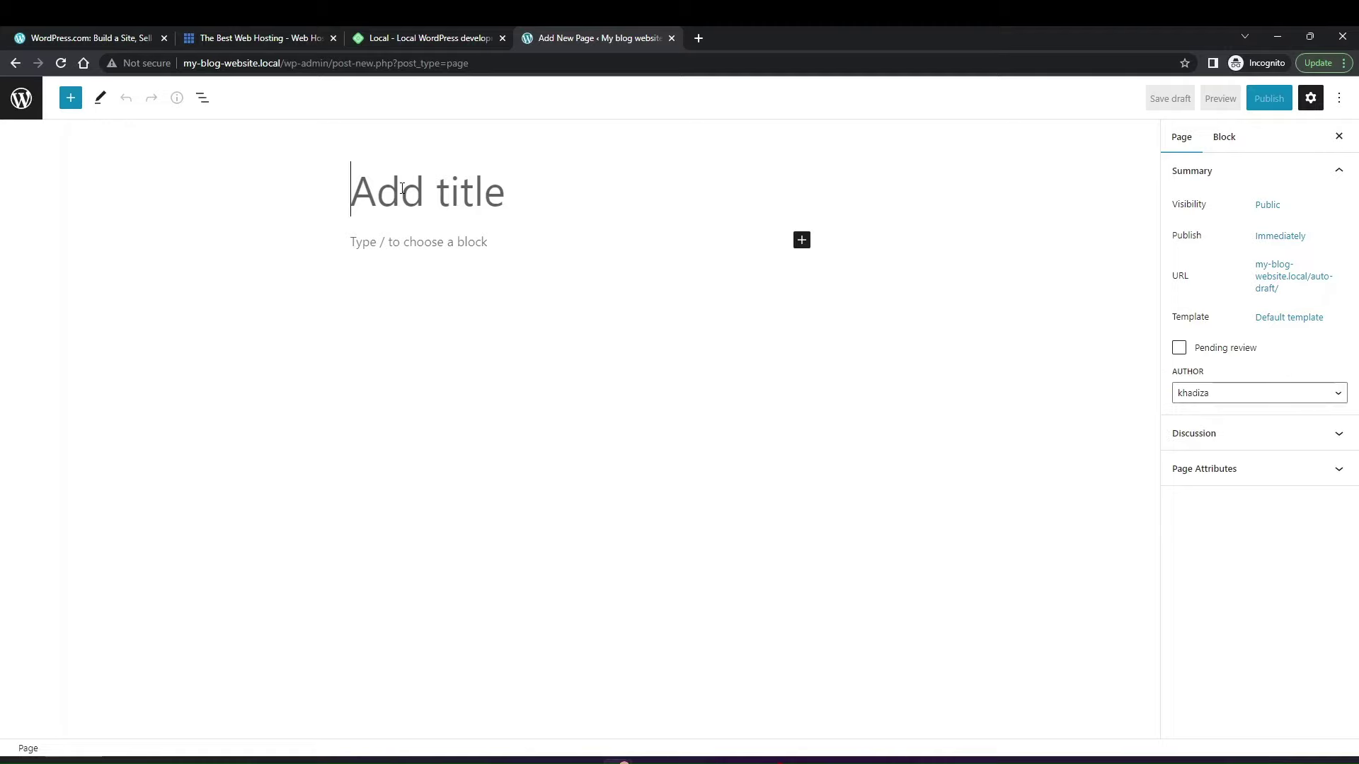
text(Home)
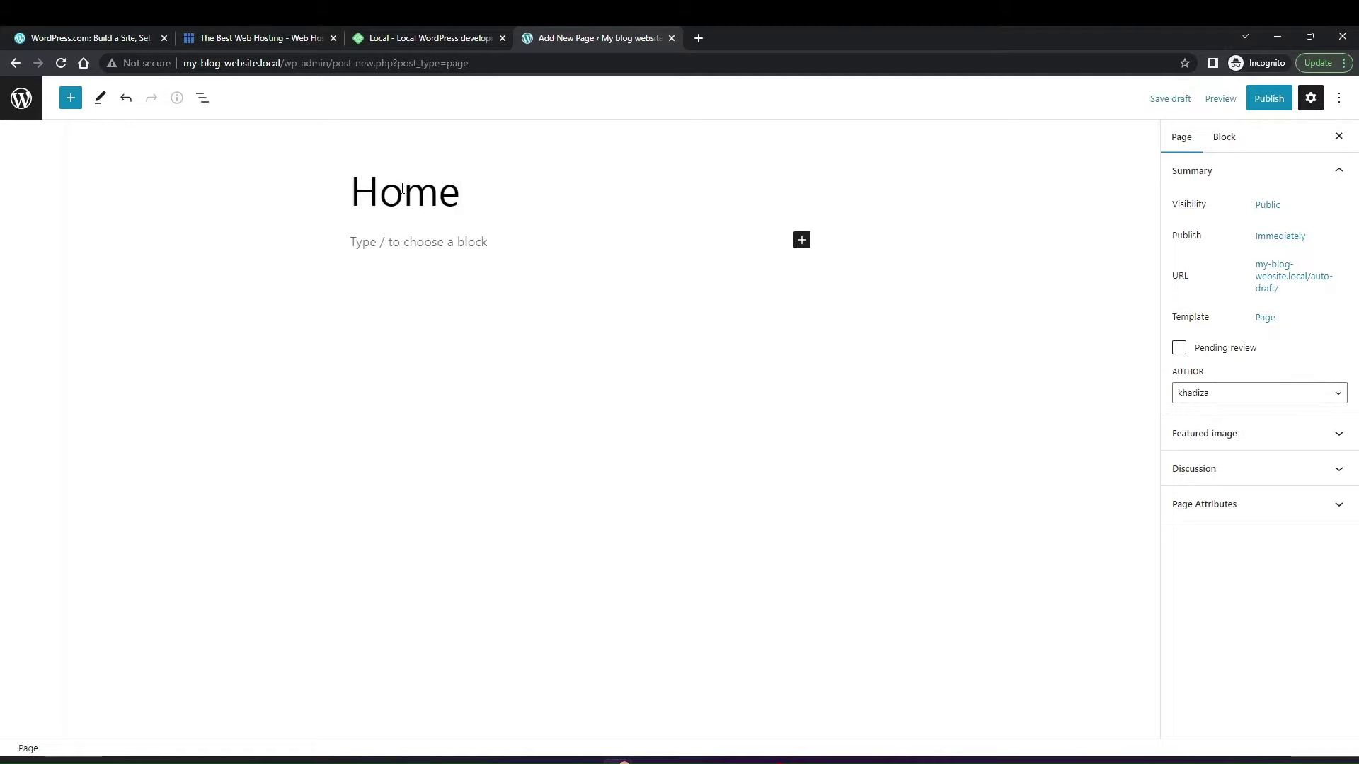
Step: Publish the Home page and go back to the Pages list
click(1269, 98)
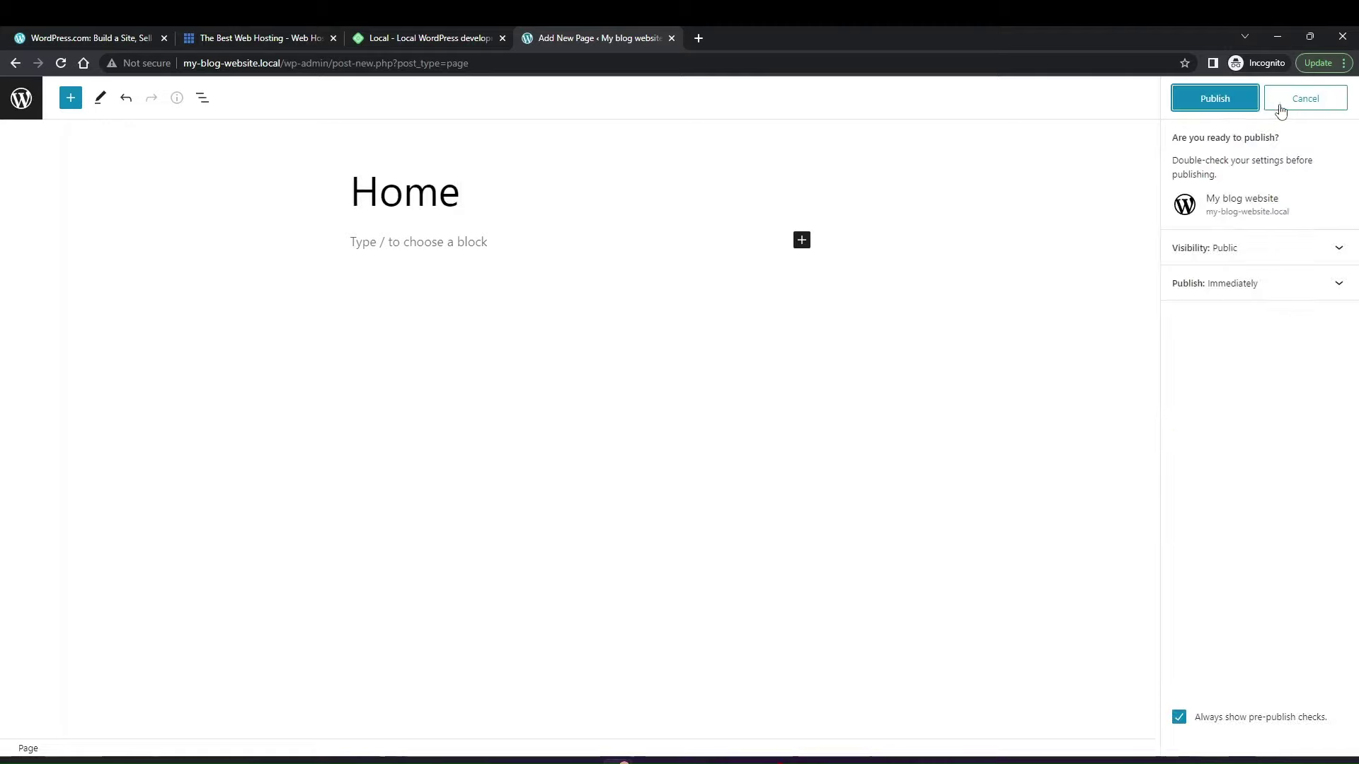
click(1222, 99)
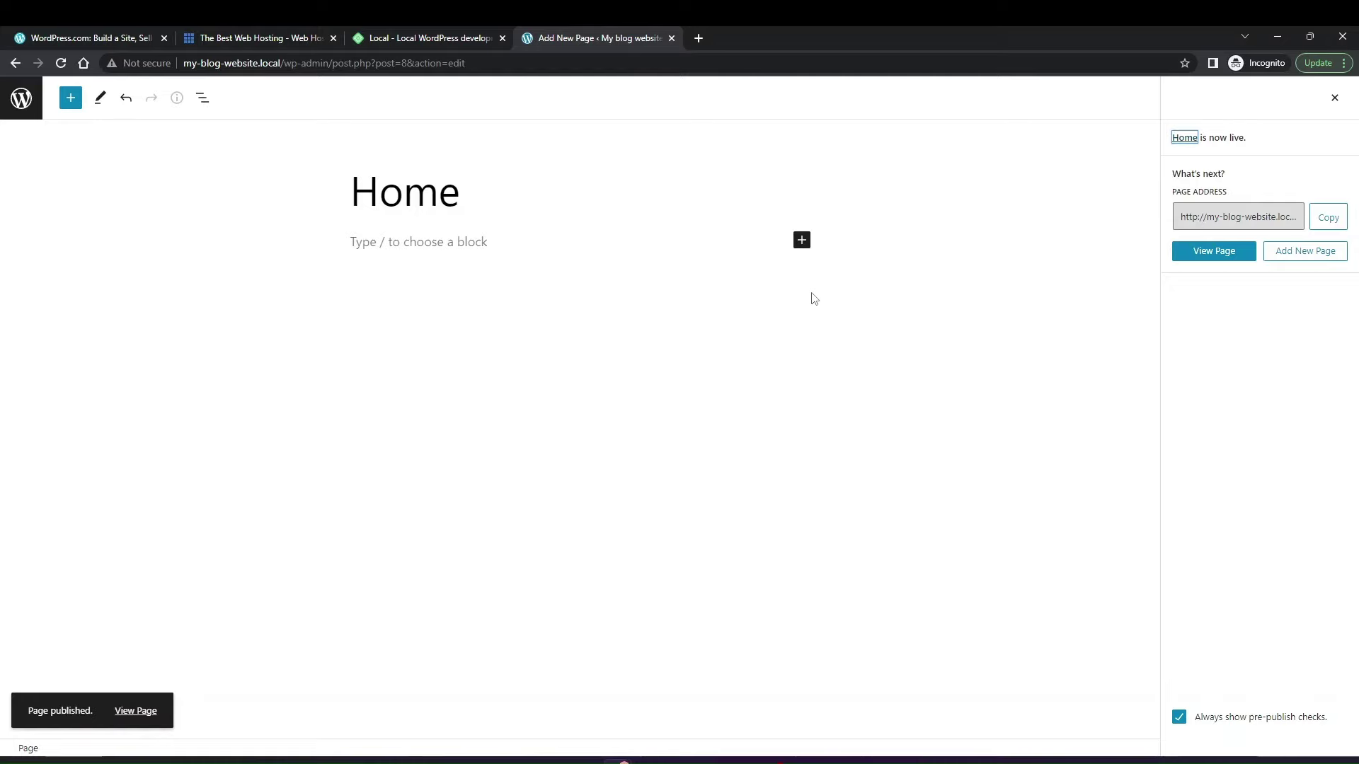
click(1333, 99)
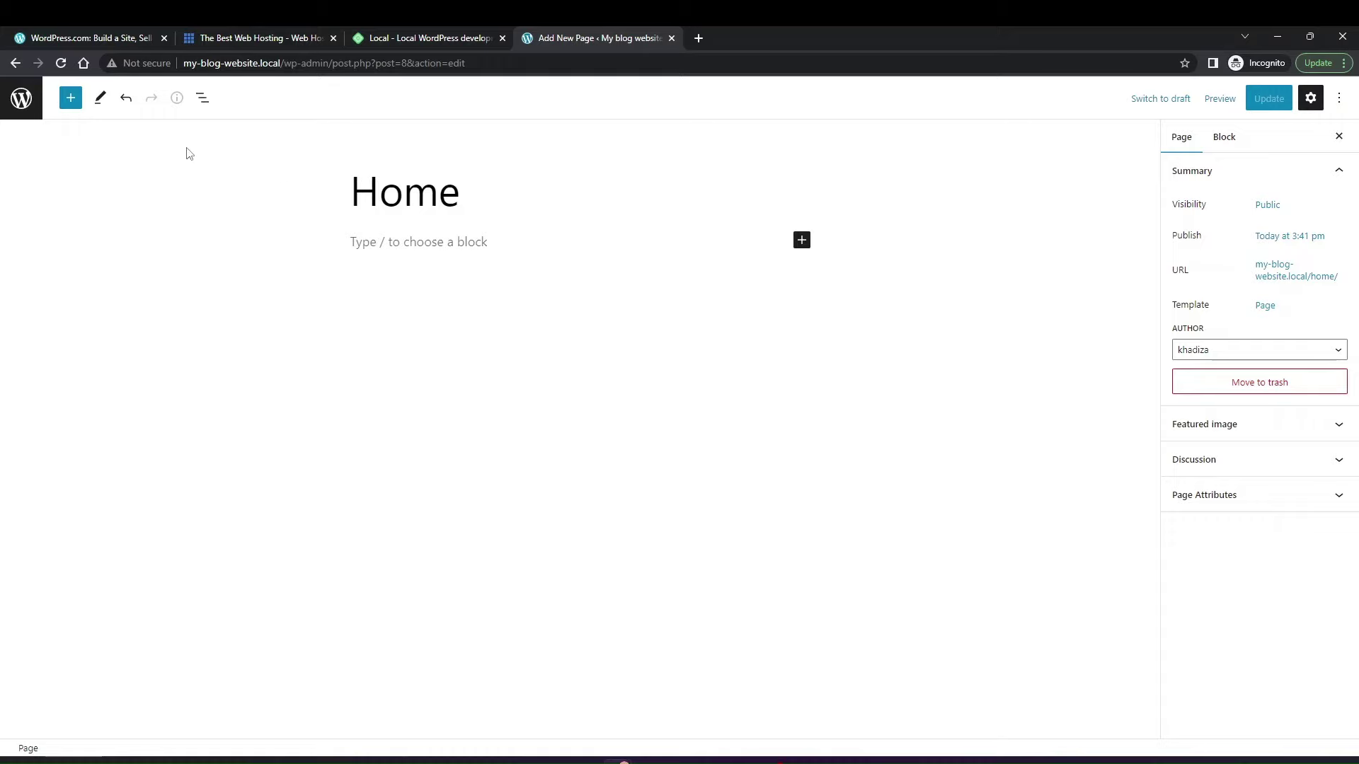
click(1194, 427)
click(1195, 428)
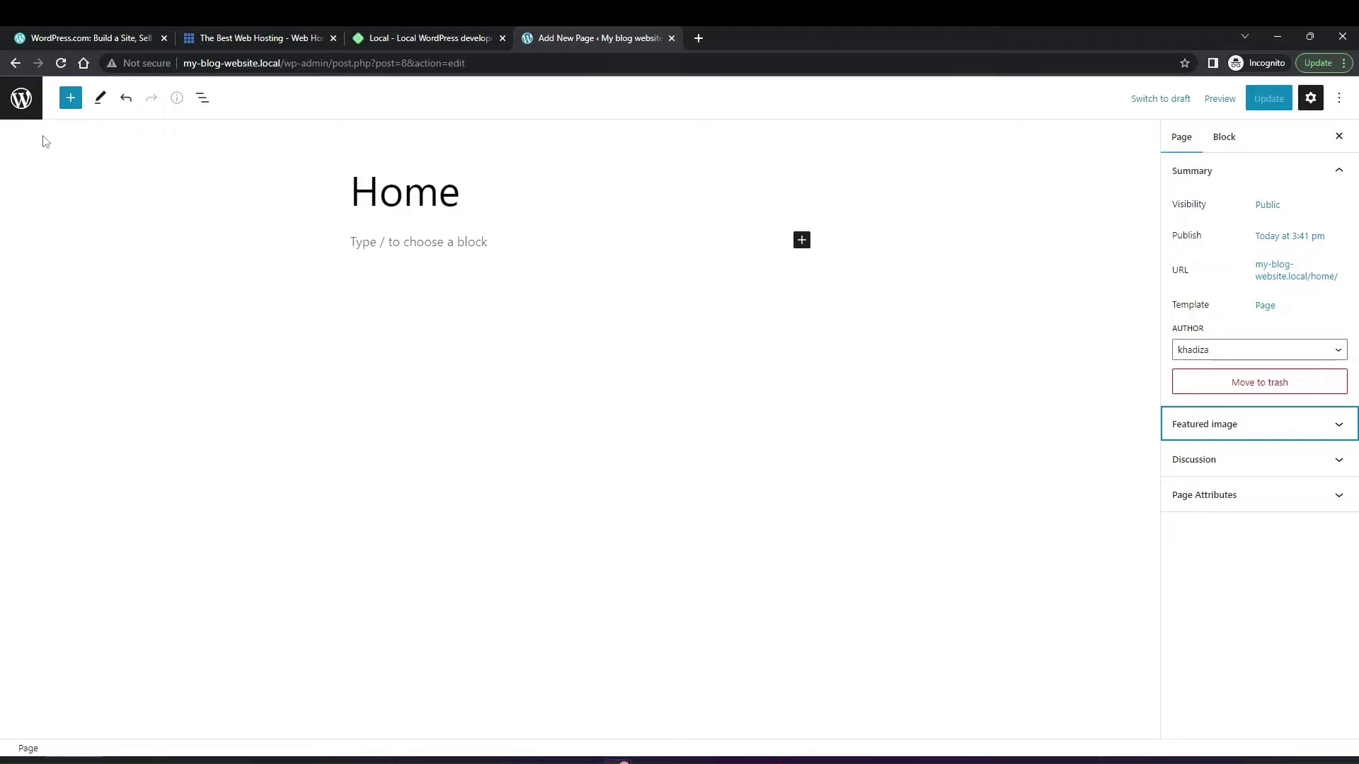
click(22, 104)
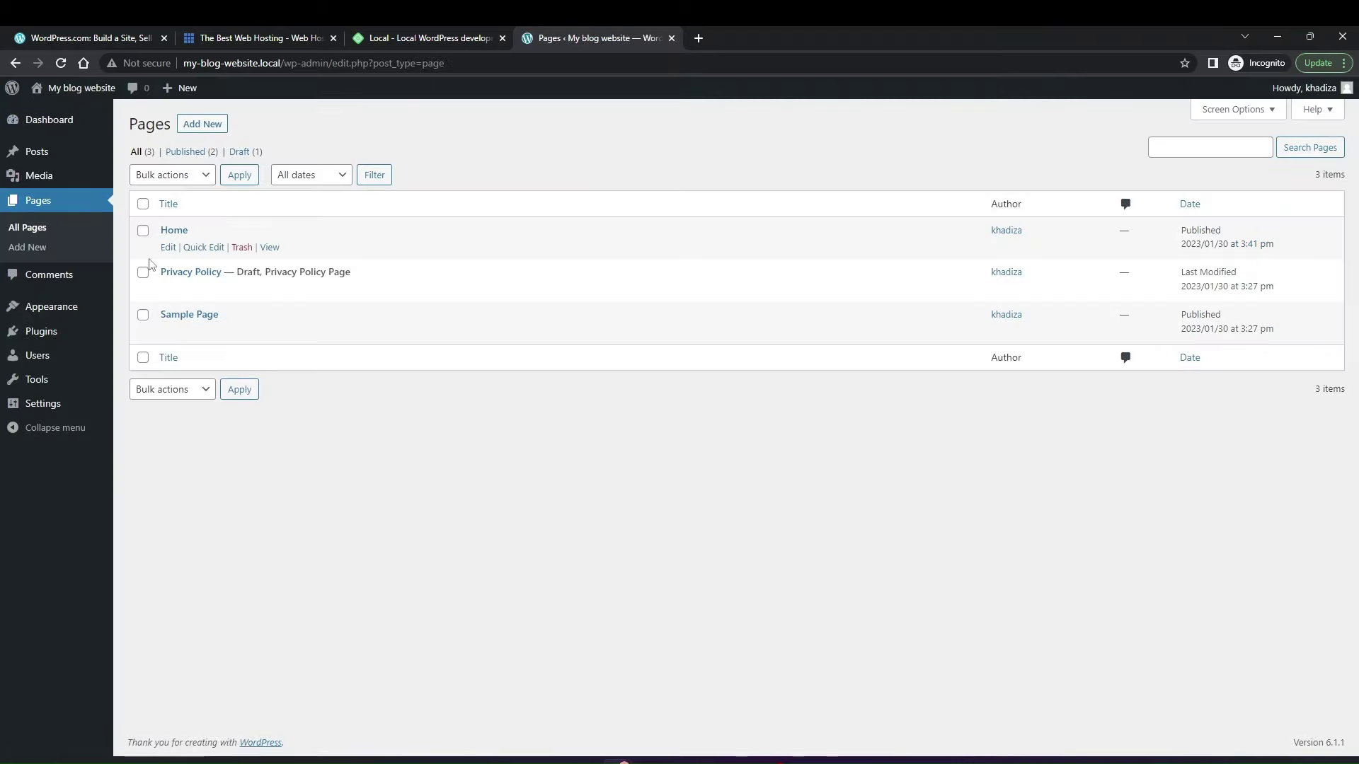
Step: Open the Comments screen to view the existing 'Hello world!' comment
click(54, 283)
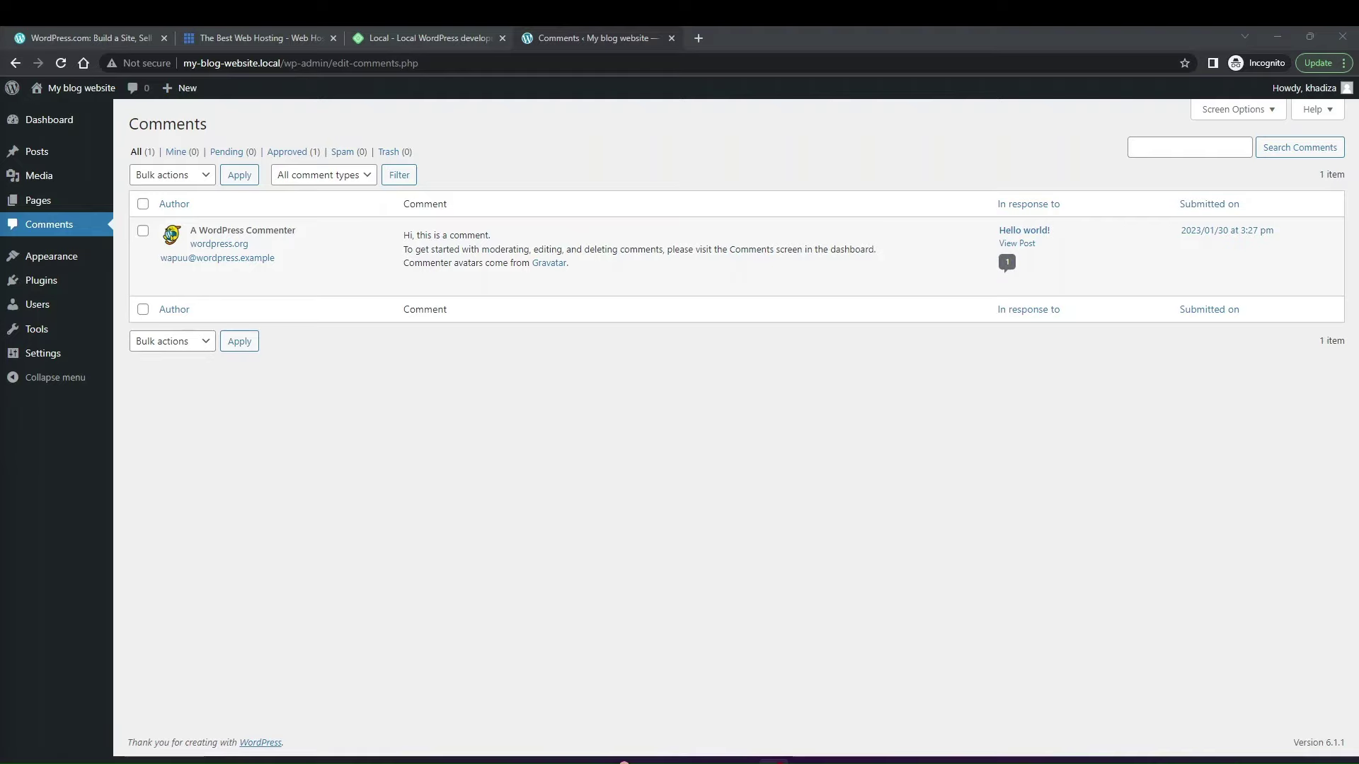
Step: Bring up the Settings submenu in the admin sidebar to reach Discussion
mouse_move(376, 286)
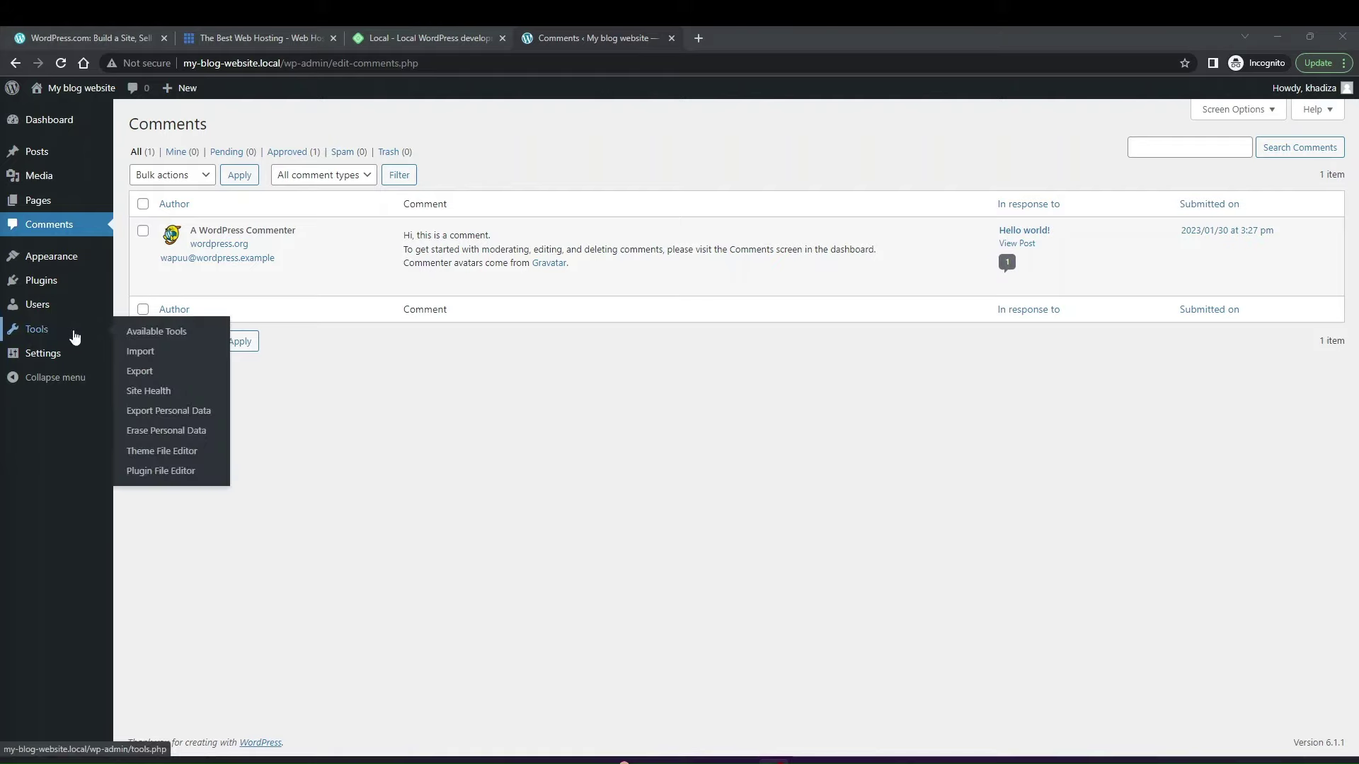
mouse_move(33, 357)
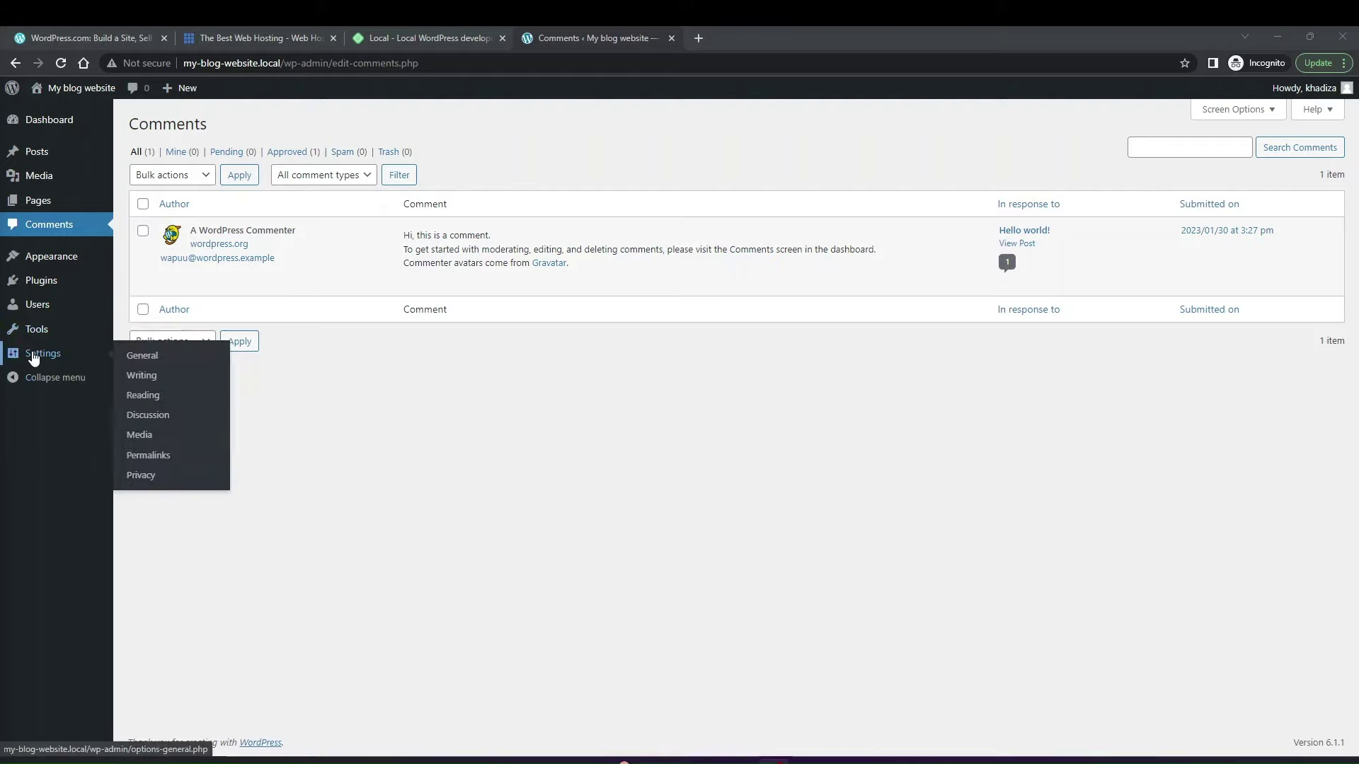
Step: In Discussion Settings, drop the name-and-email requirement and auto-close comments after 14 days
click(154, 415)
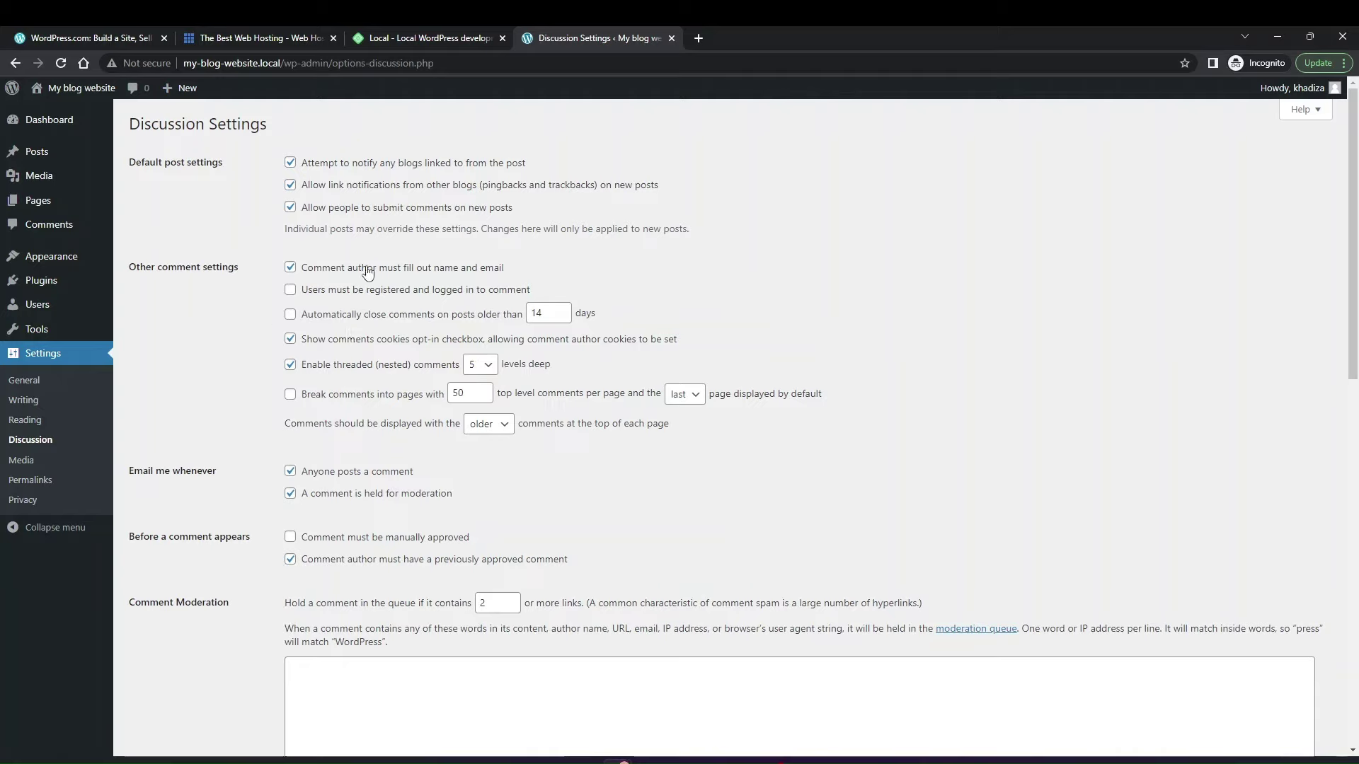
click(365, 271)
click(473, 293)
click(476, 298)
click(445, 321)
Step: Untick 'Comment author must have a previously approved comment', leaving comment pagination off
click(375, 400)
click(372, 399)
scroll(358, 474, down, 1)
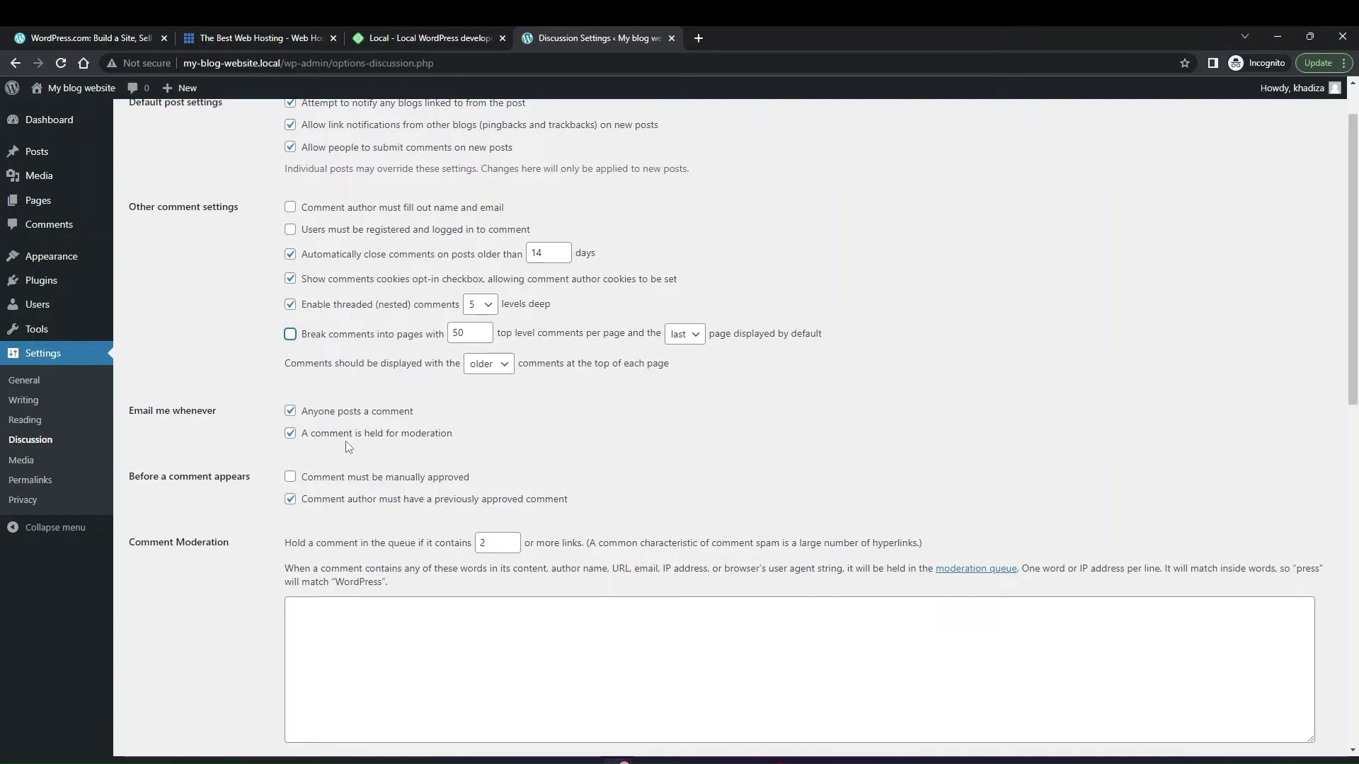
scroll(357, 437, up, 1)
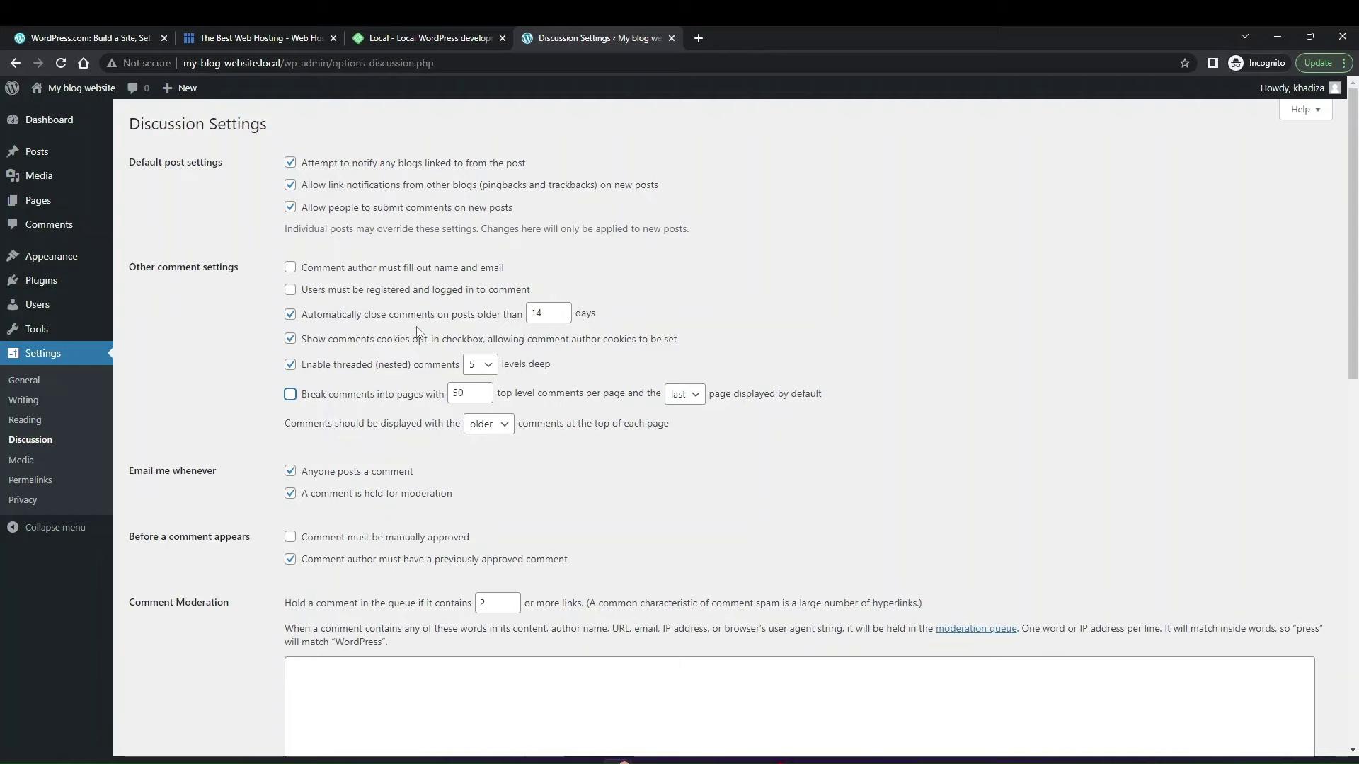
scroll(417, 331, down, 3)
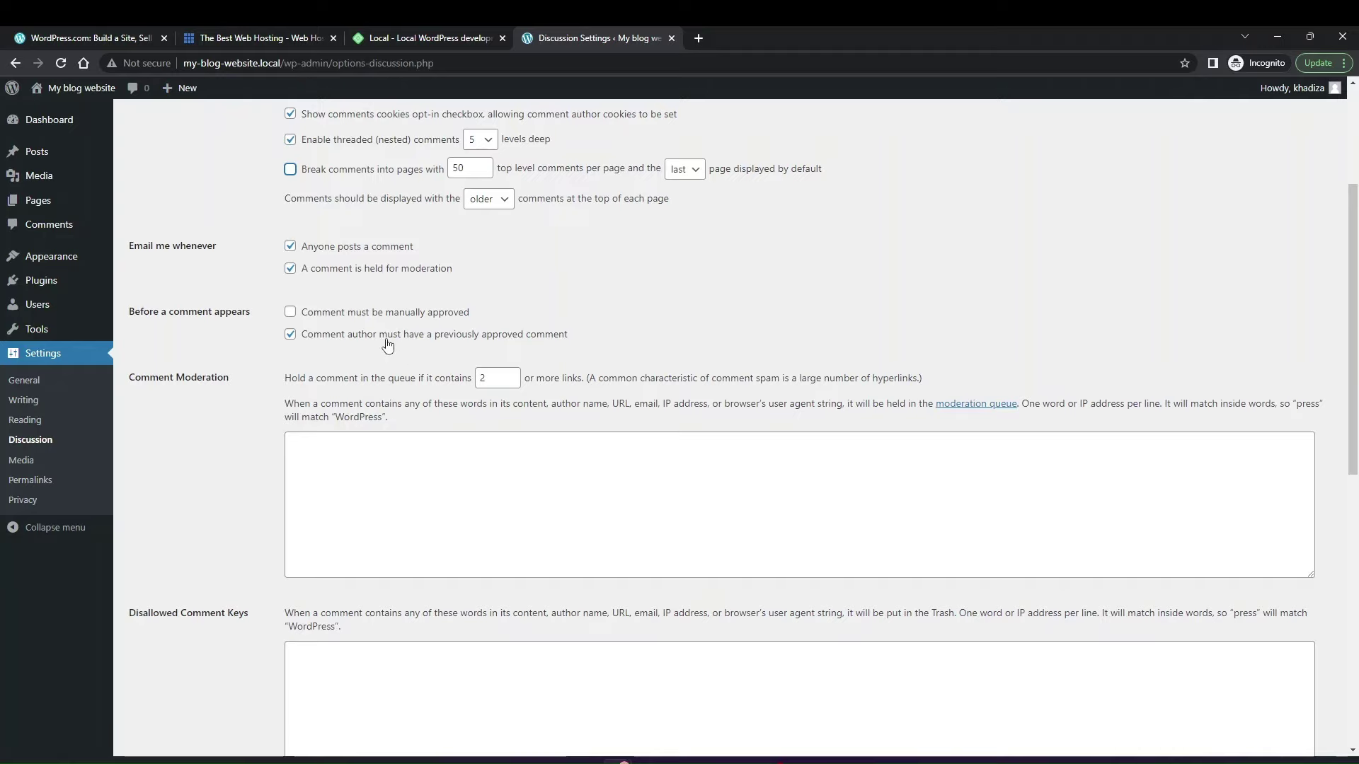
scroll(444, 346, up, 1)
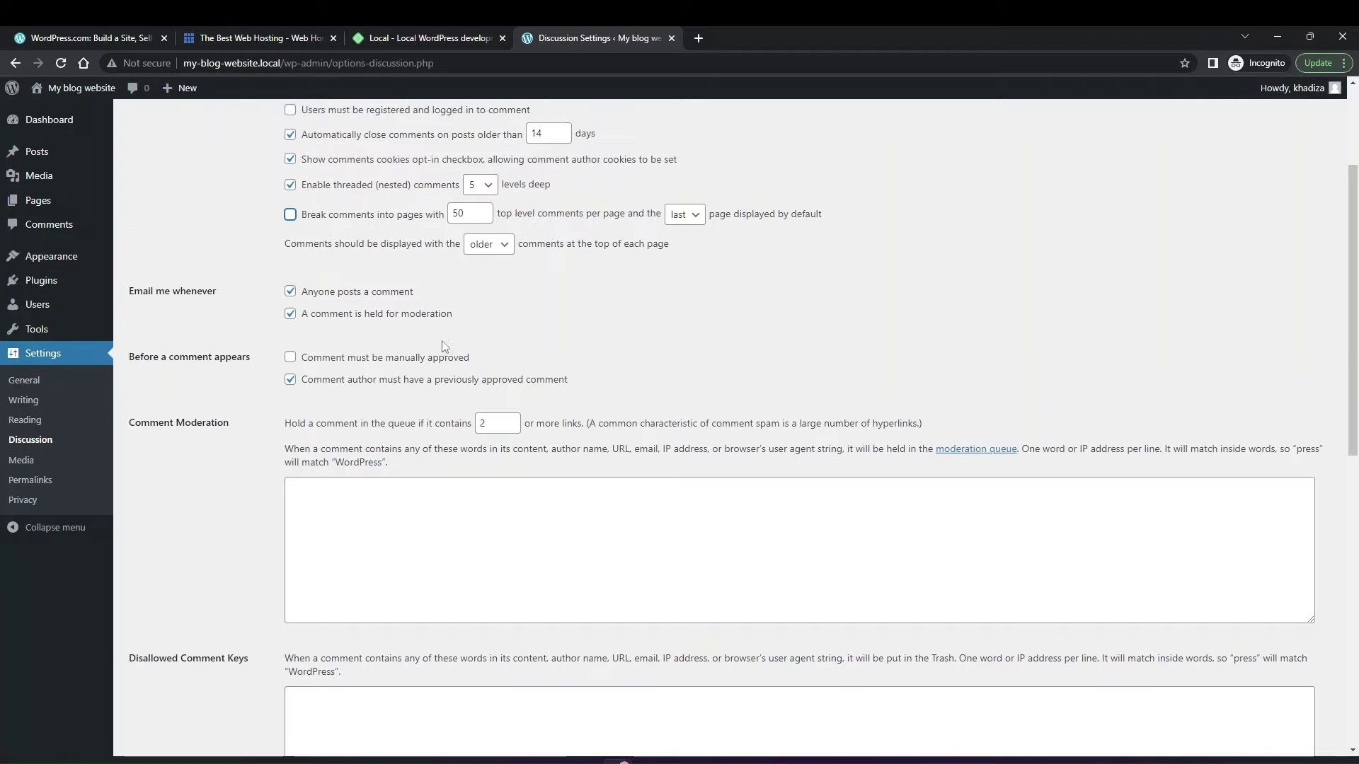
click(378, 383)
scroll(374, 365, up, 4)
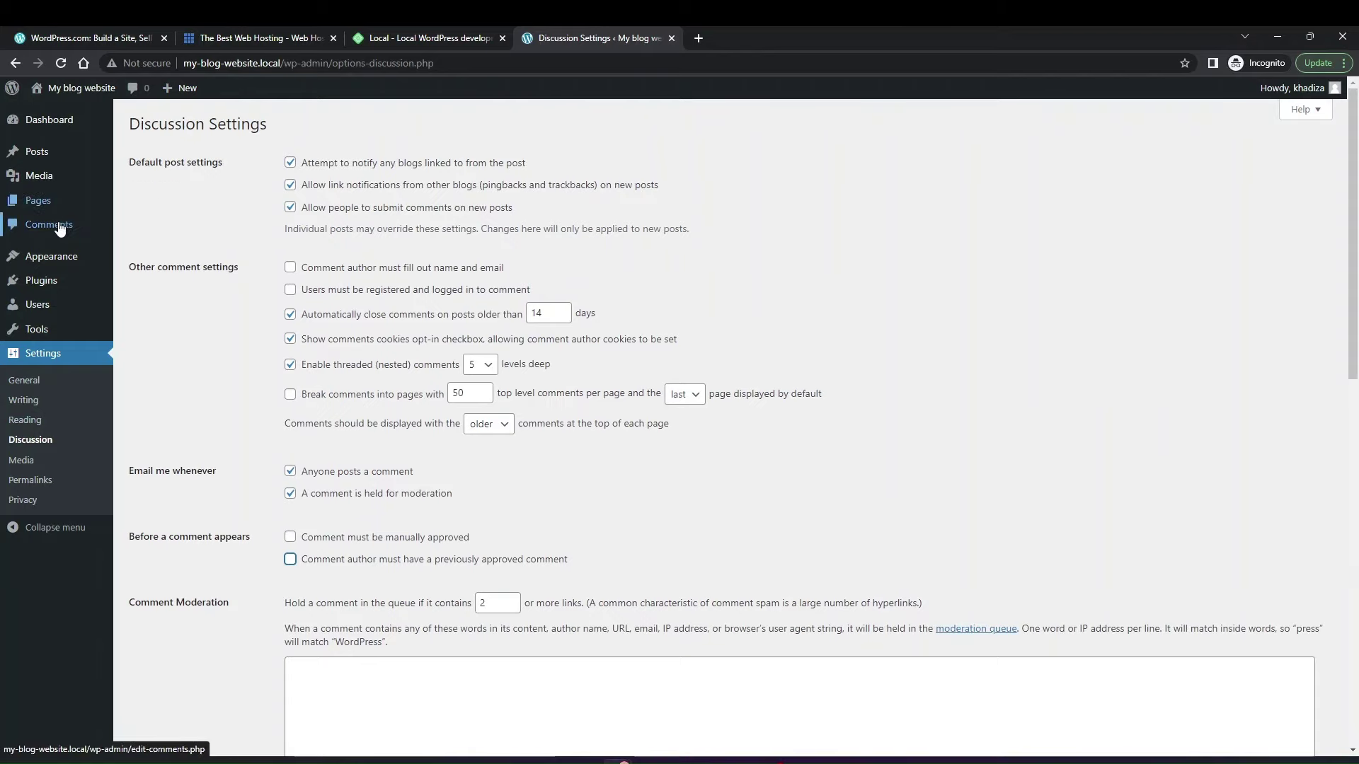
Step: Open Appearance to view the three installed themes, with Twenty Twenty-Three active
click(58, 257)
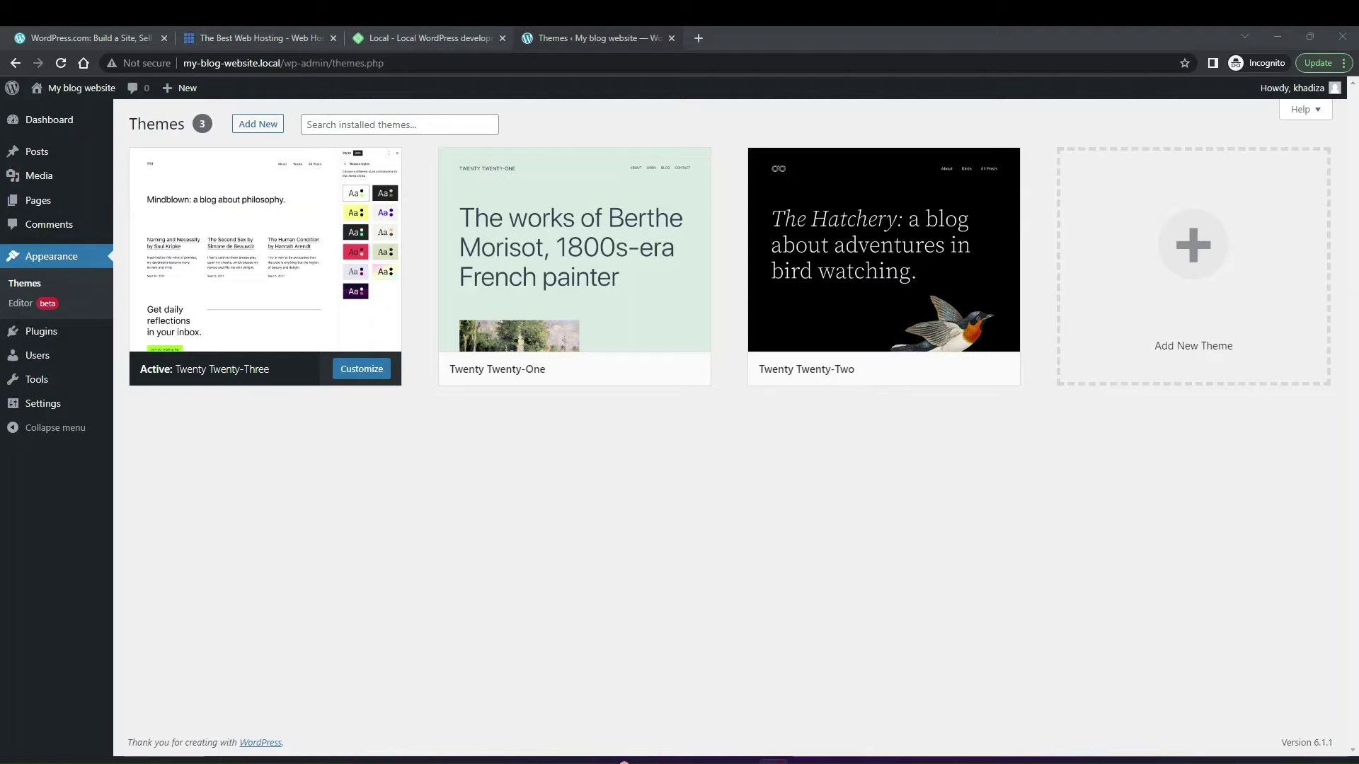
mouse_move(346, 236)
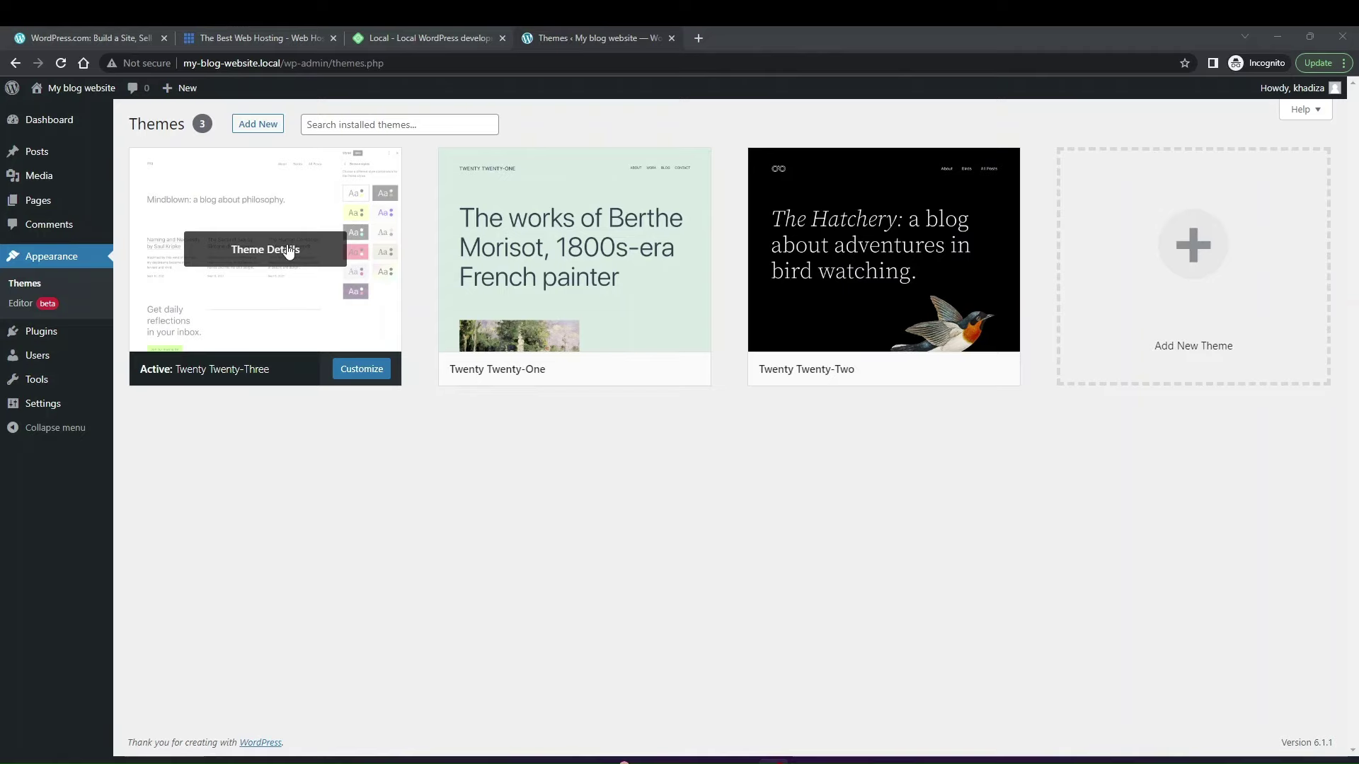
Step: Browse the Popular themes under Add New, then show the Subject, Features and Layout filters
click(257, 126)
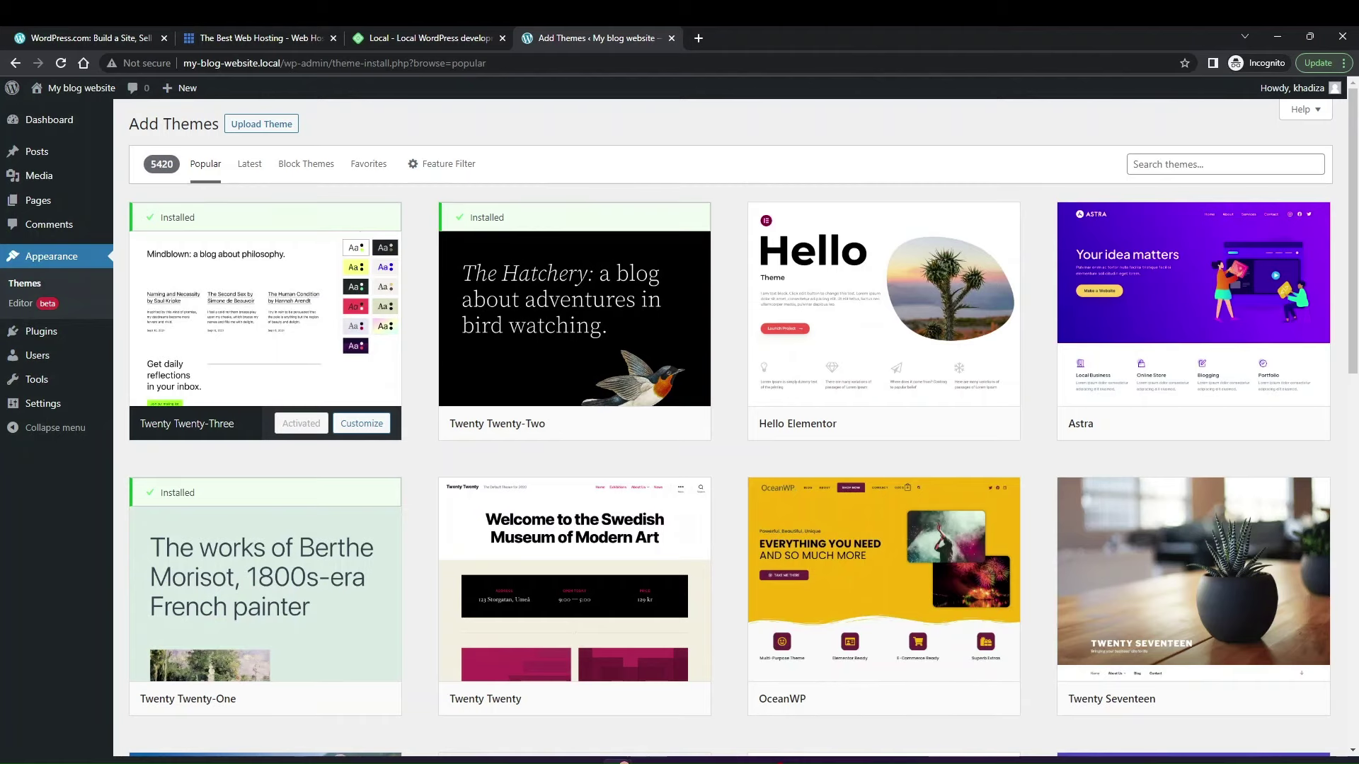
scroll(826, 521, down, 7)
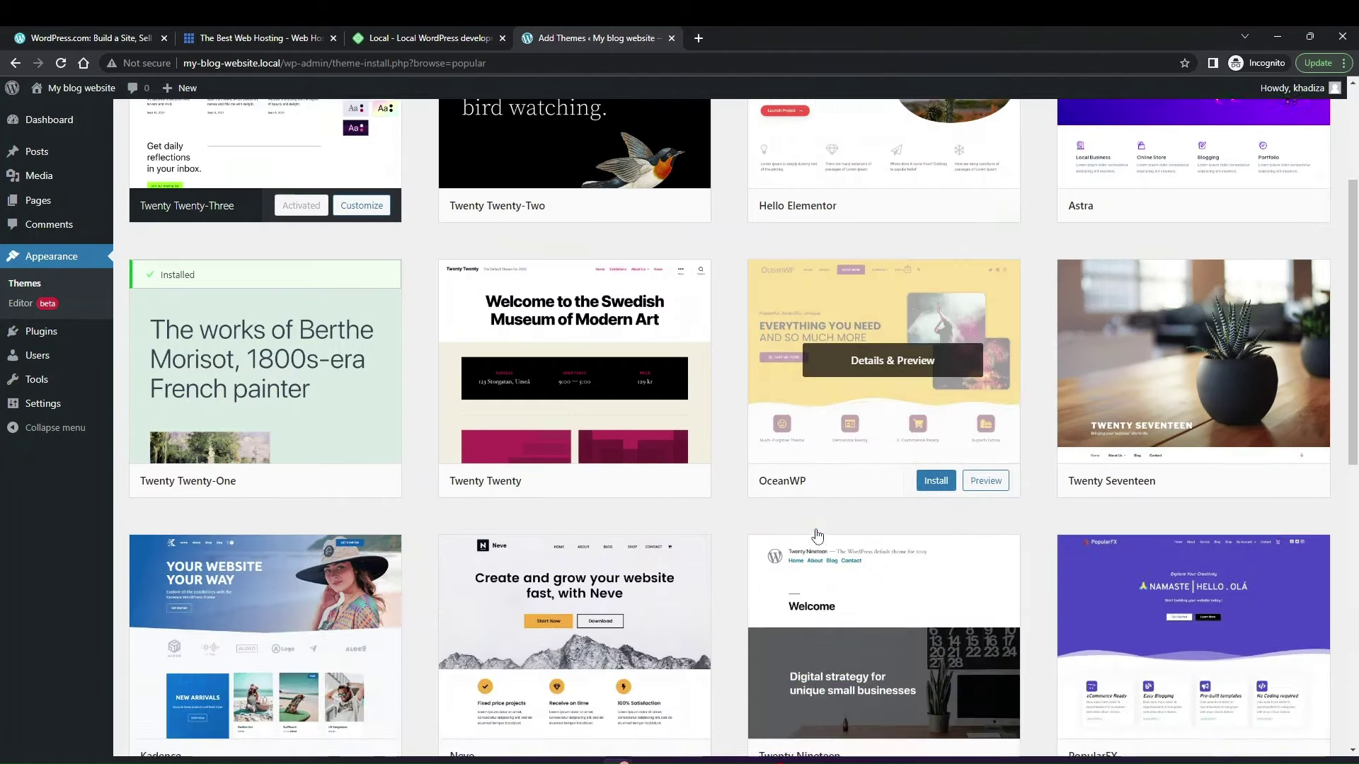
scroll(817, 536, down, 4)
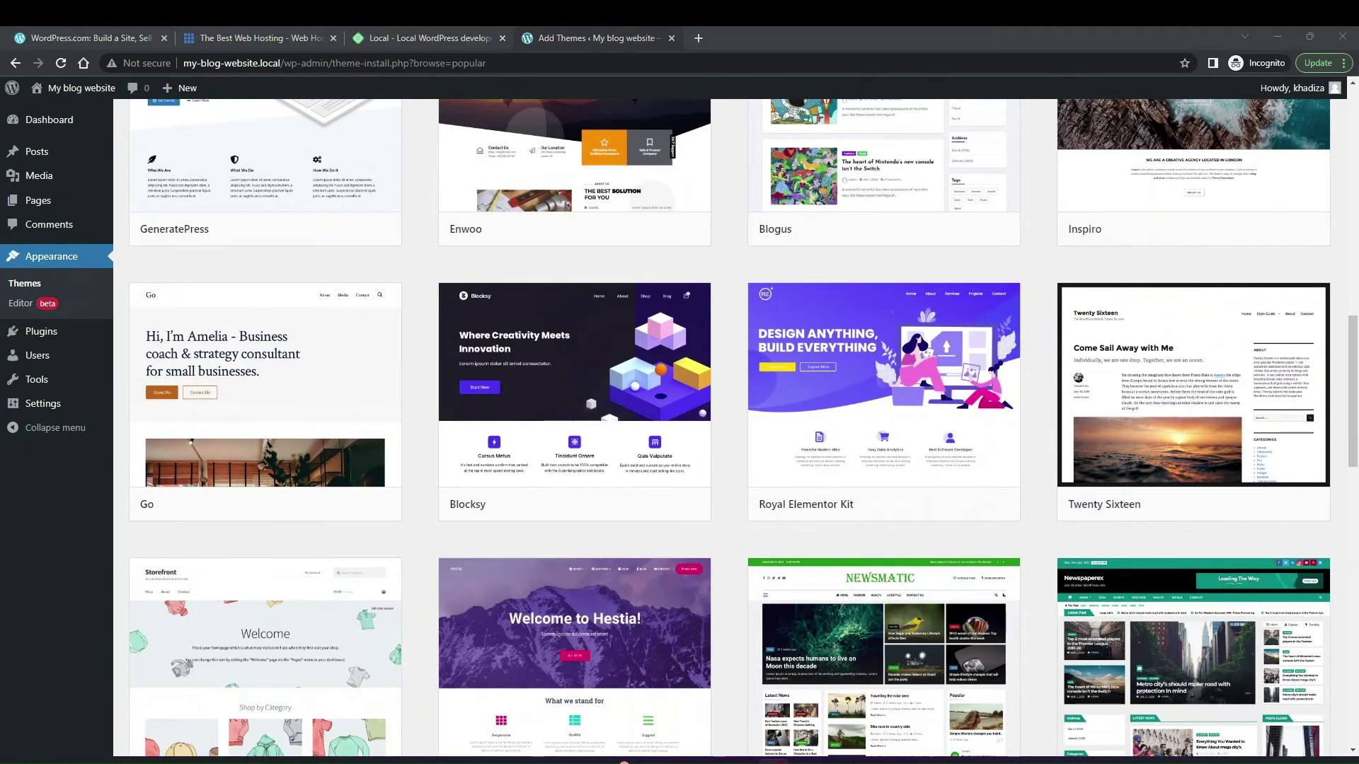
scroll(623, 527, down, 9)
scroll(616, 532, up, 20)
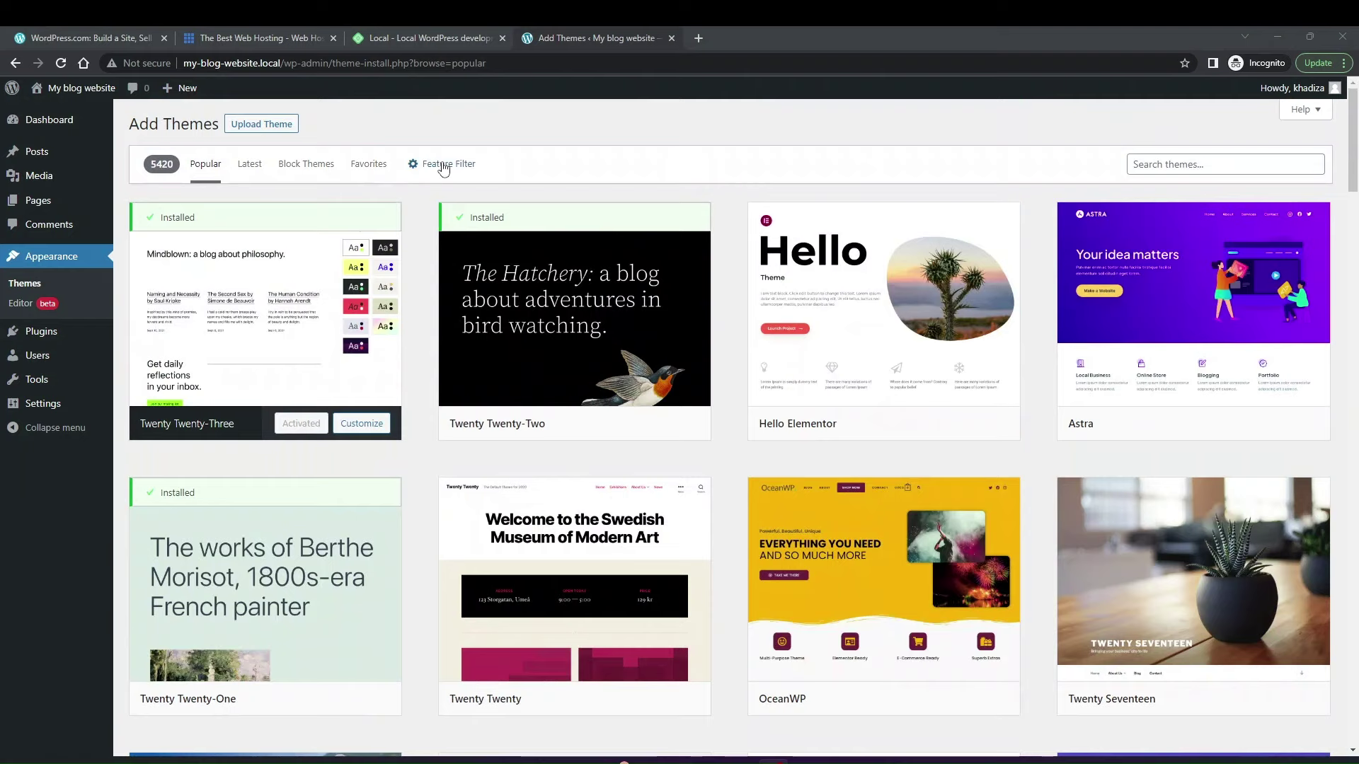
click(444, 167)
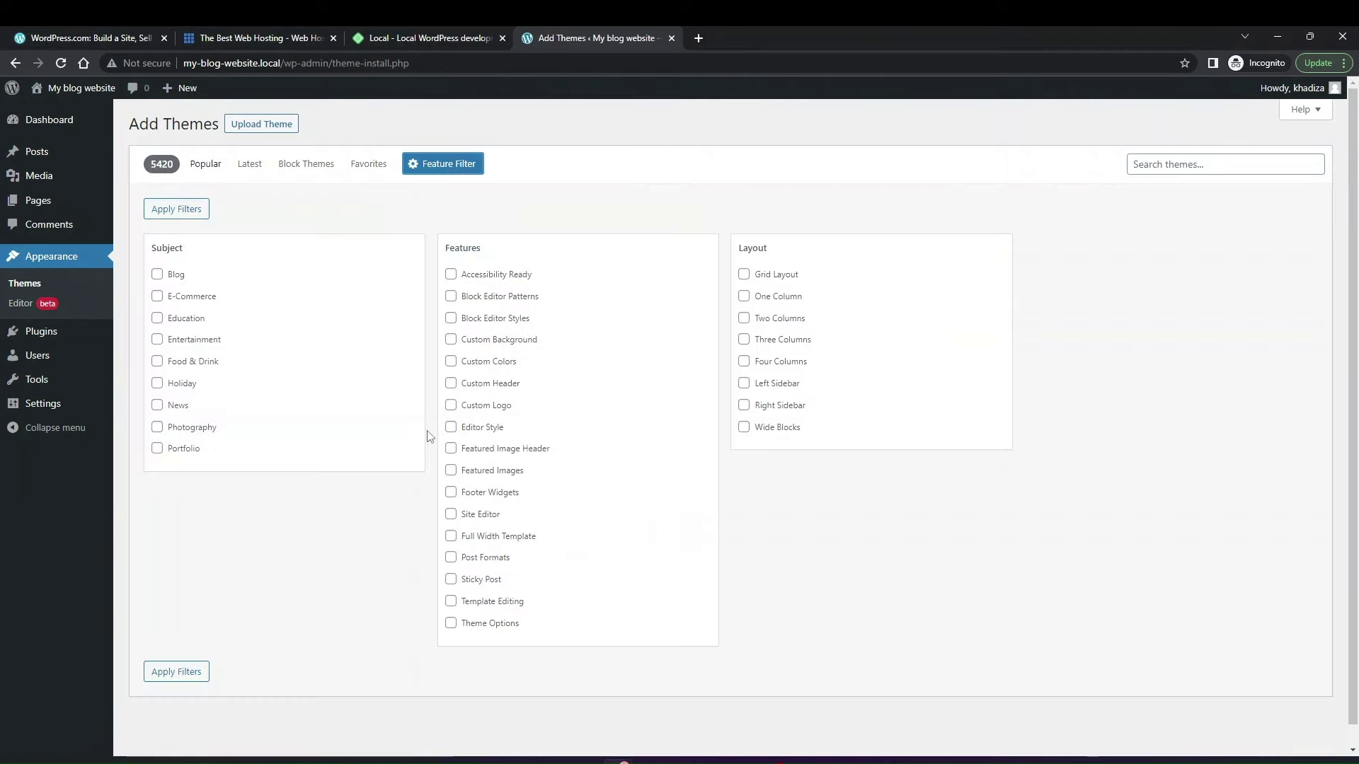
Step: Filter the theme library to the Blog subject
scroll(431, 436, down, 1)
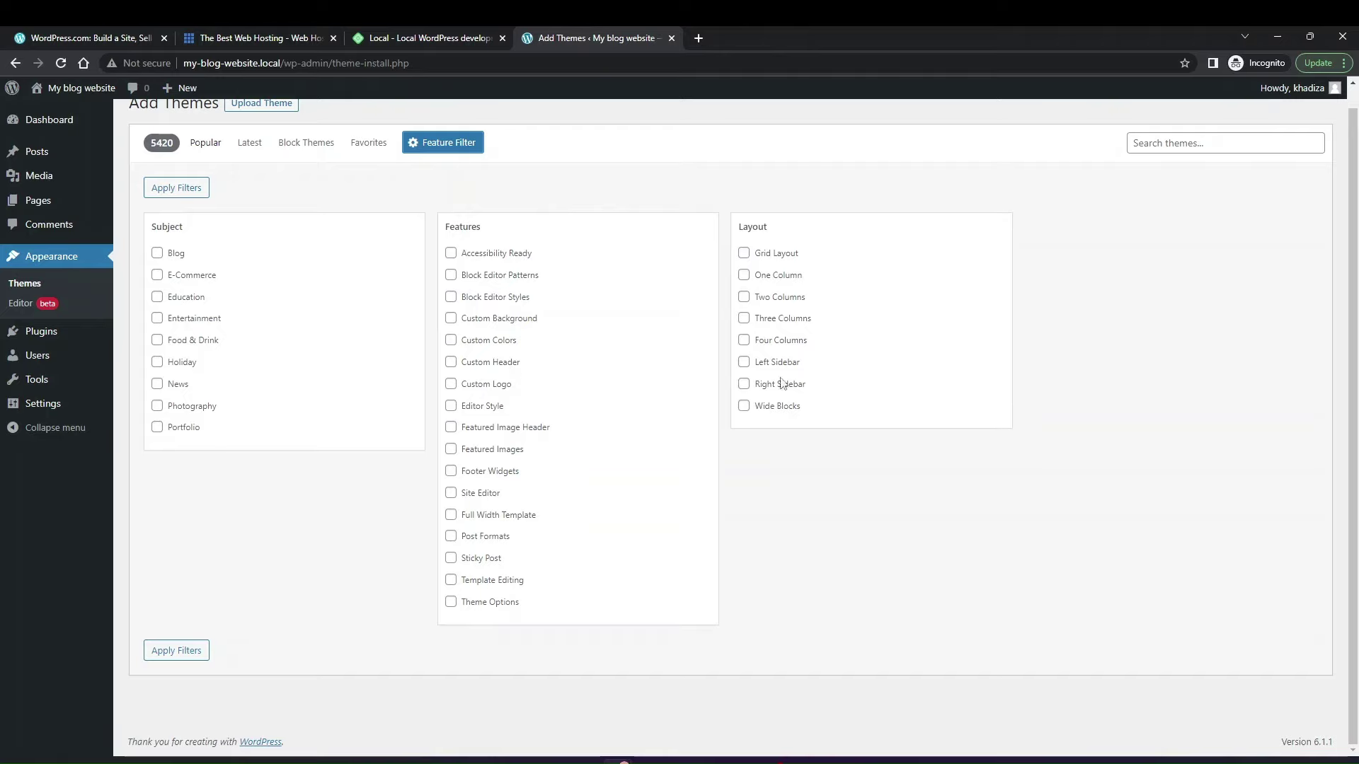
click(170, 254)
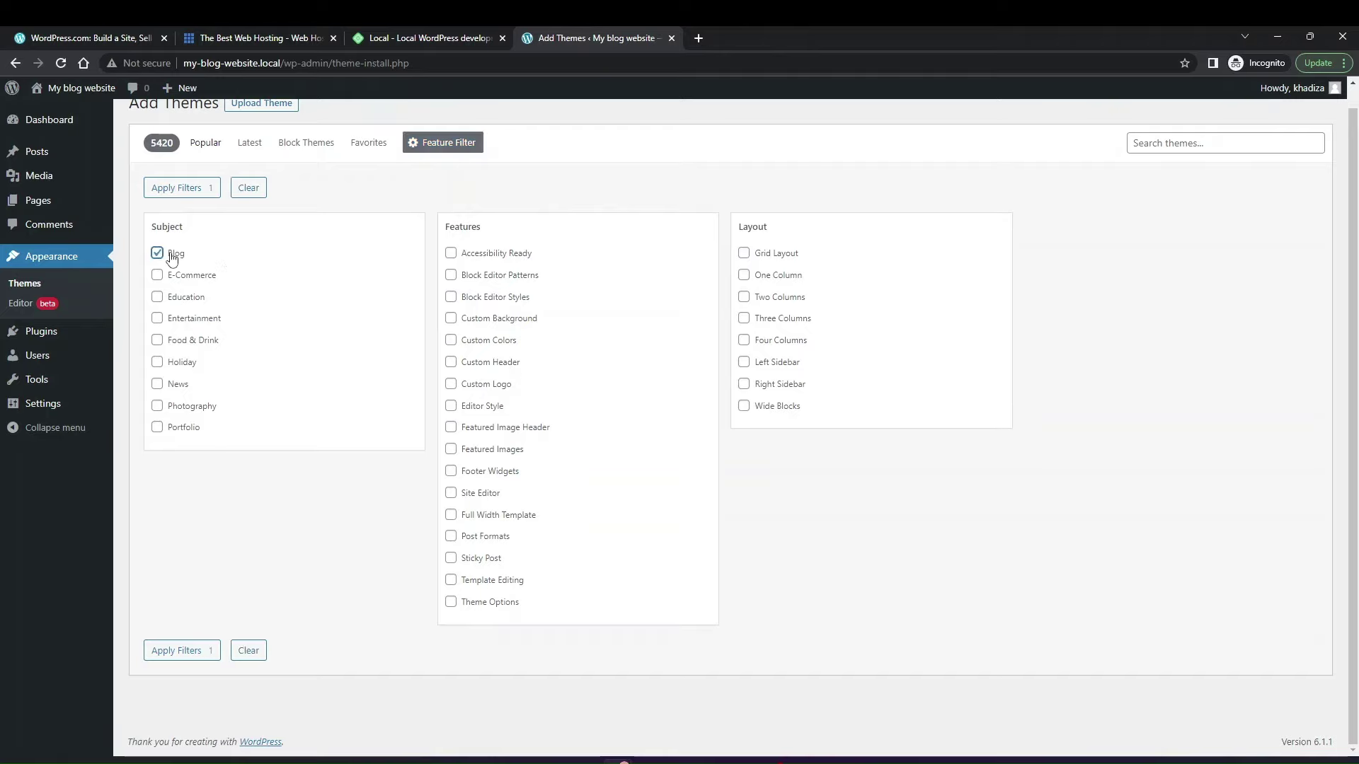
click(178, 657)
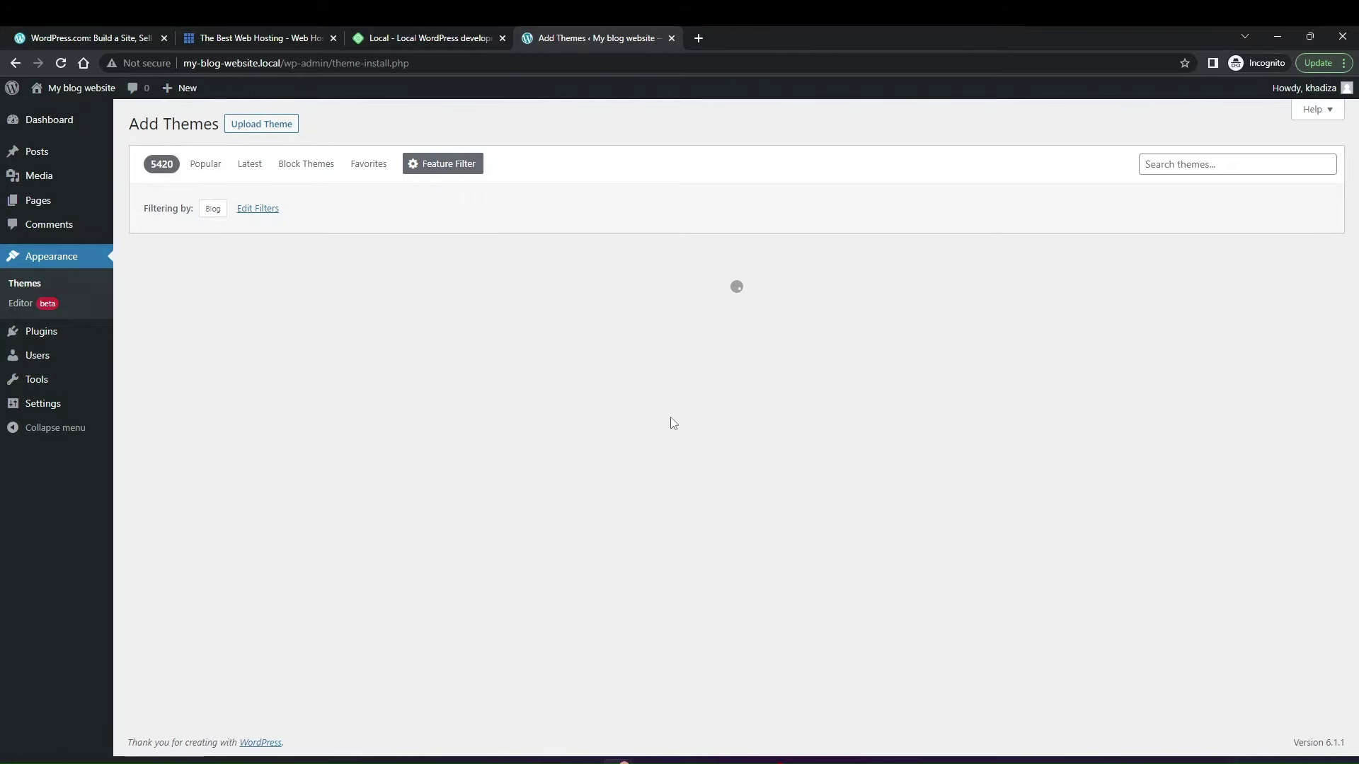
Step: Open the Personal Lawyer theme's details and preview from the Blog results
scroll(695, 536, down, 1)
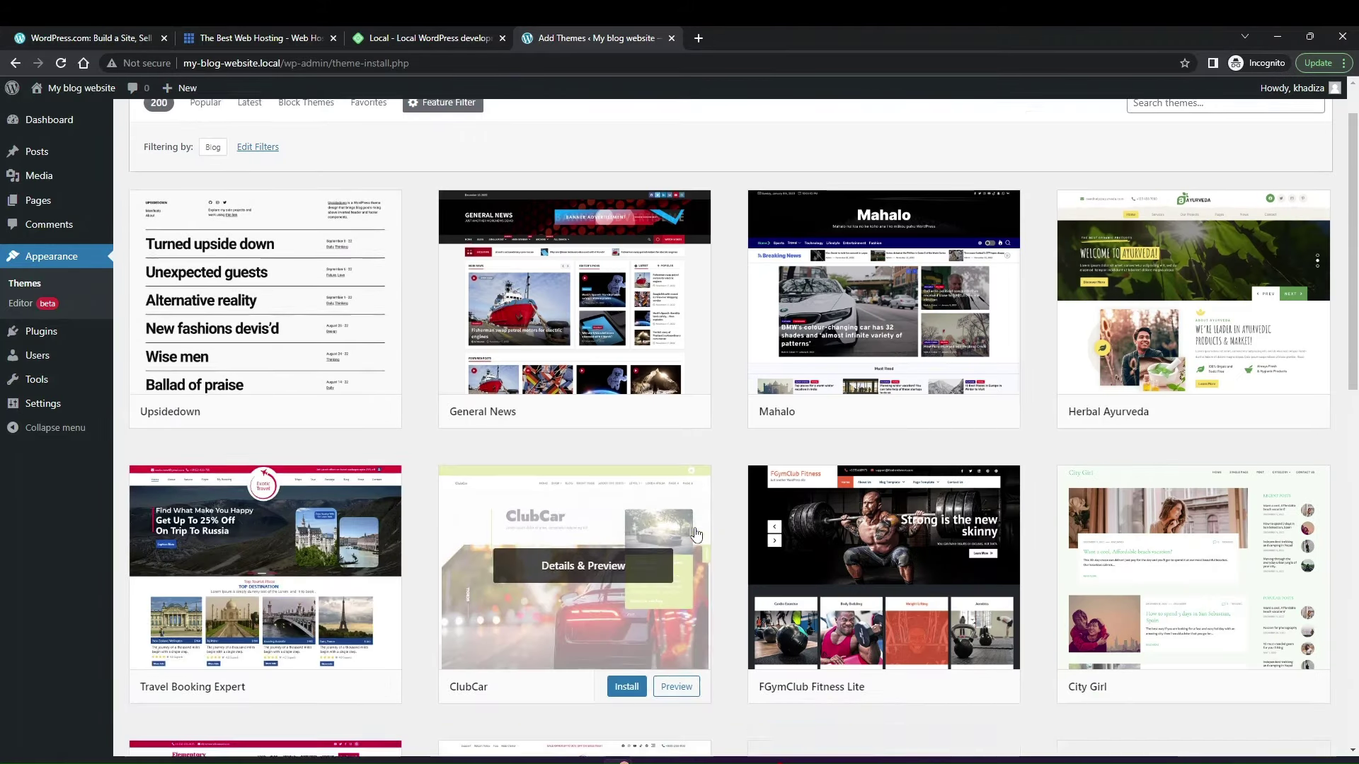
scroll(695, 535, down, 2)
scroll(695, 535, down, 4)
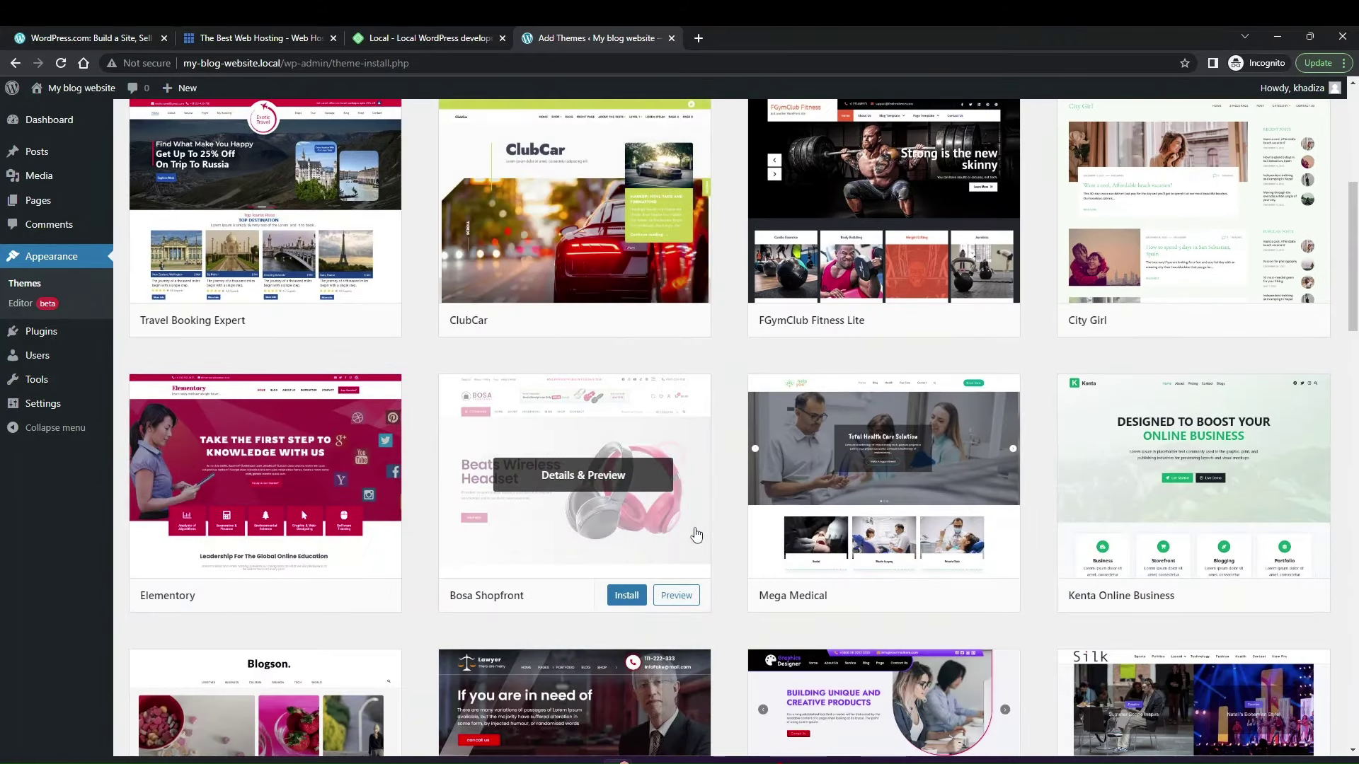
scroll(696, 536, down, 8)
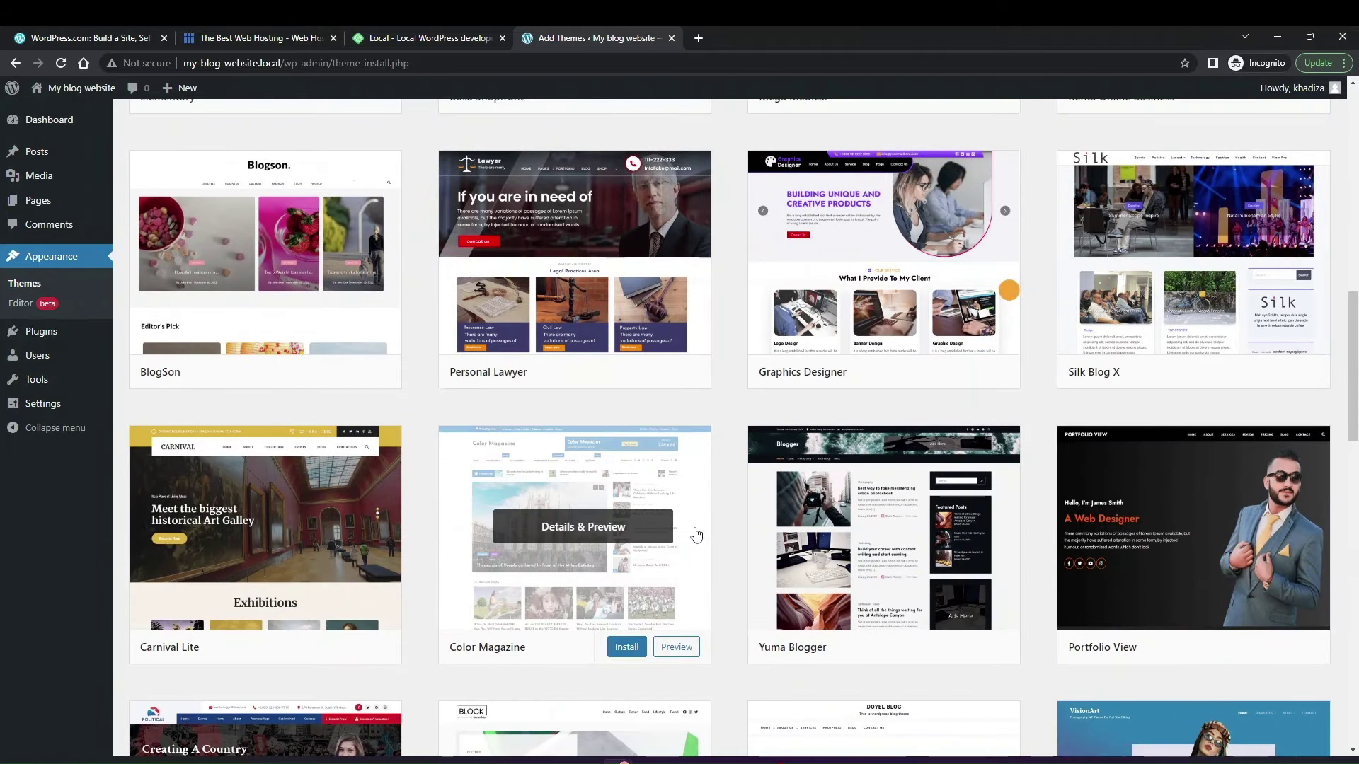
scroll(696, 536, up, 2)
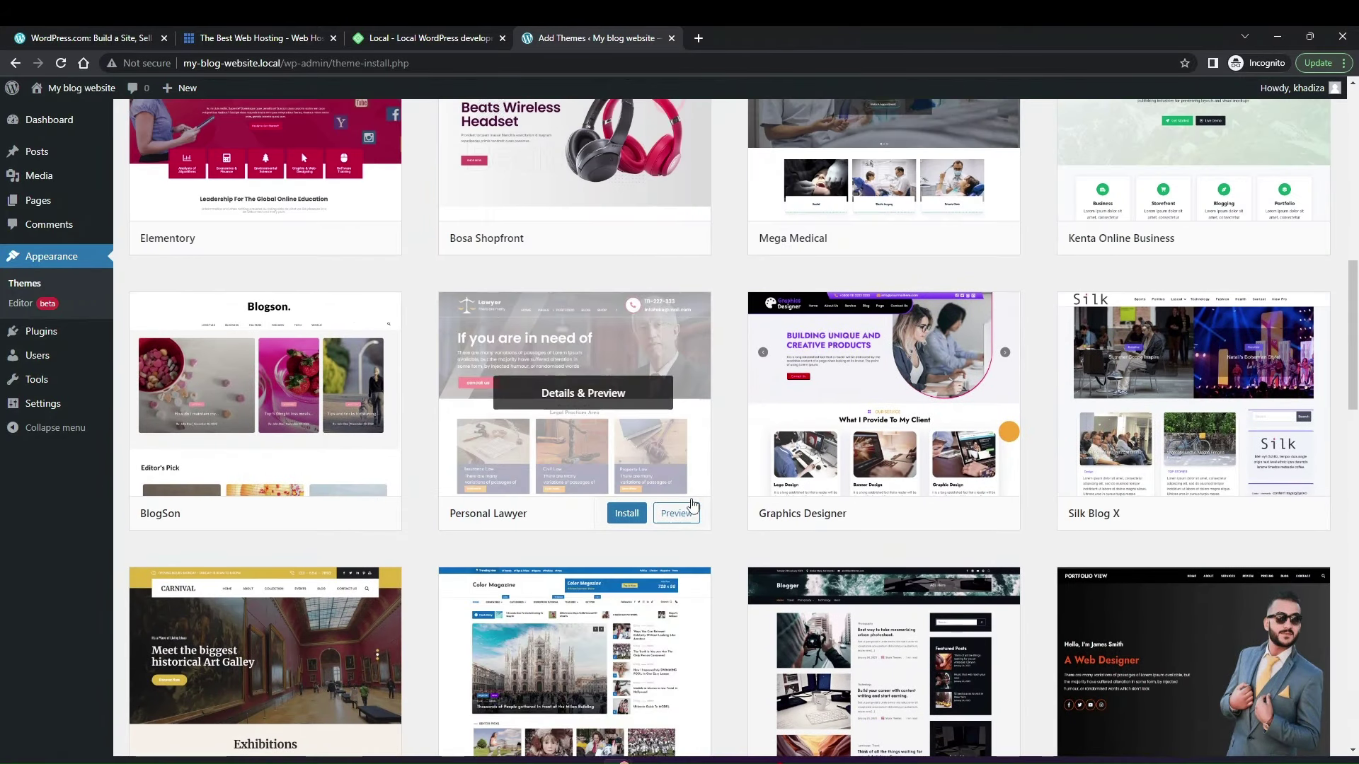
click(675, 513)
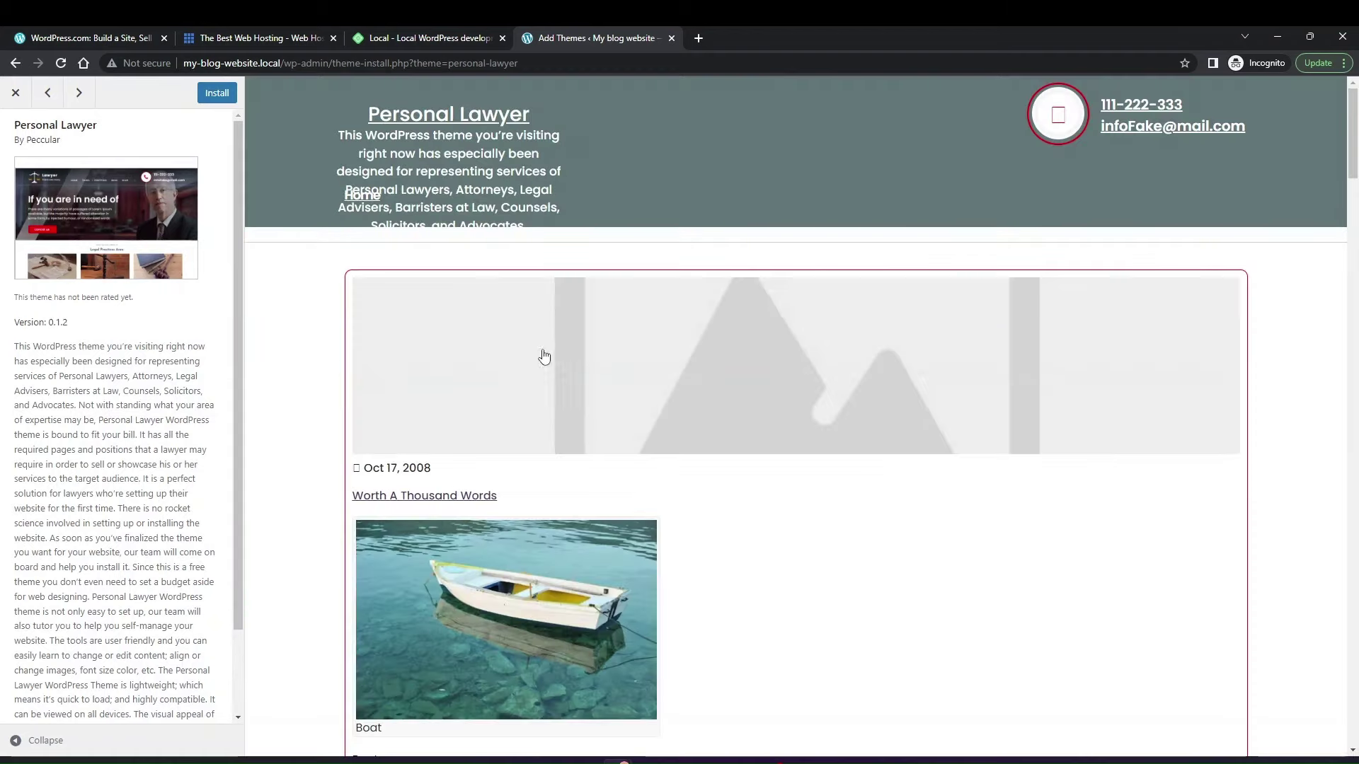
Step: Look over the Personal Lawyer preview and details, then exit back to Add Themes
scroll(494, 359, down, 9)
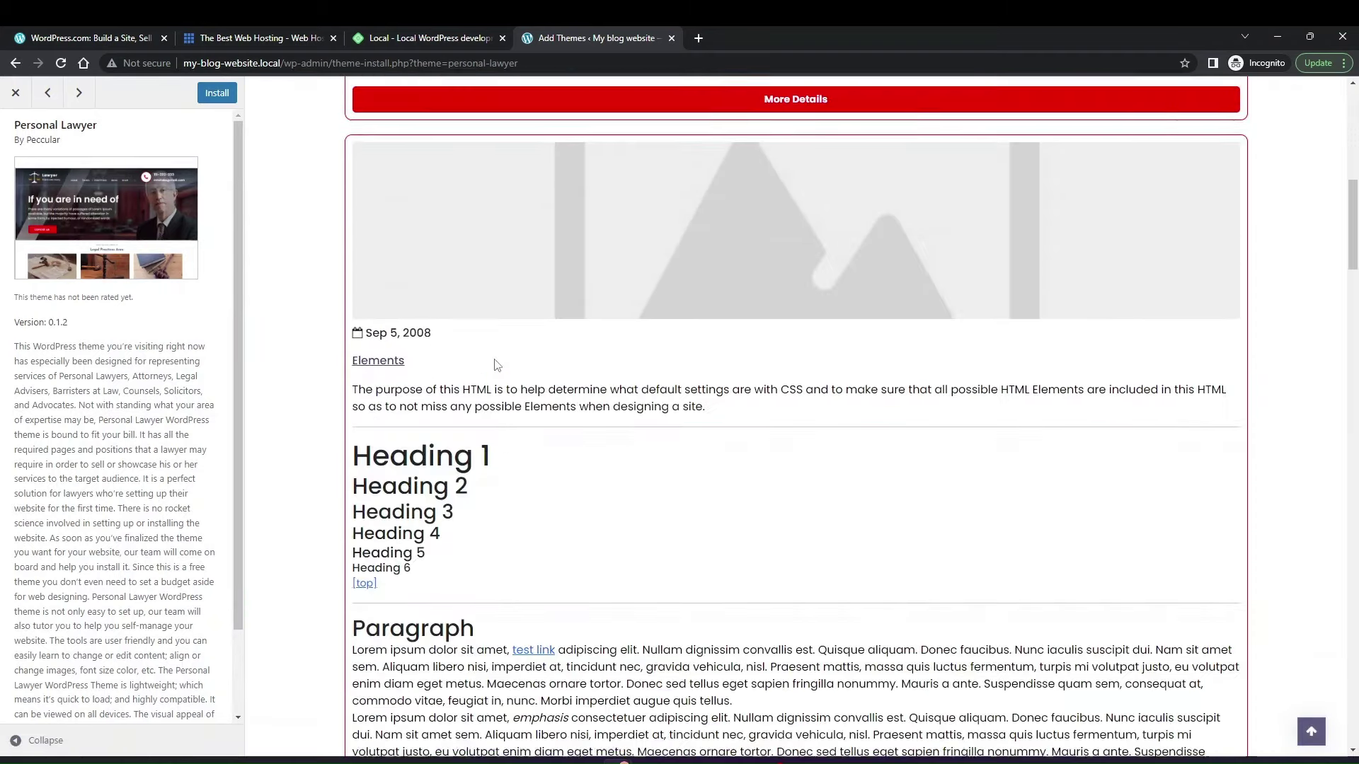
scroll(496, 361, down, 13)
scroll(65, 560, down, 3)
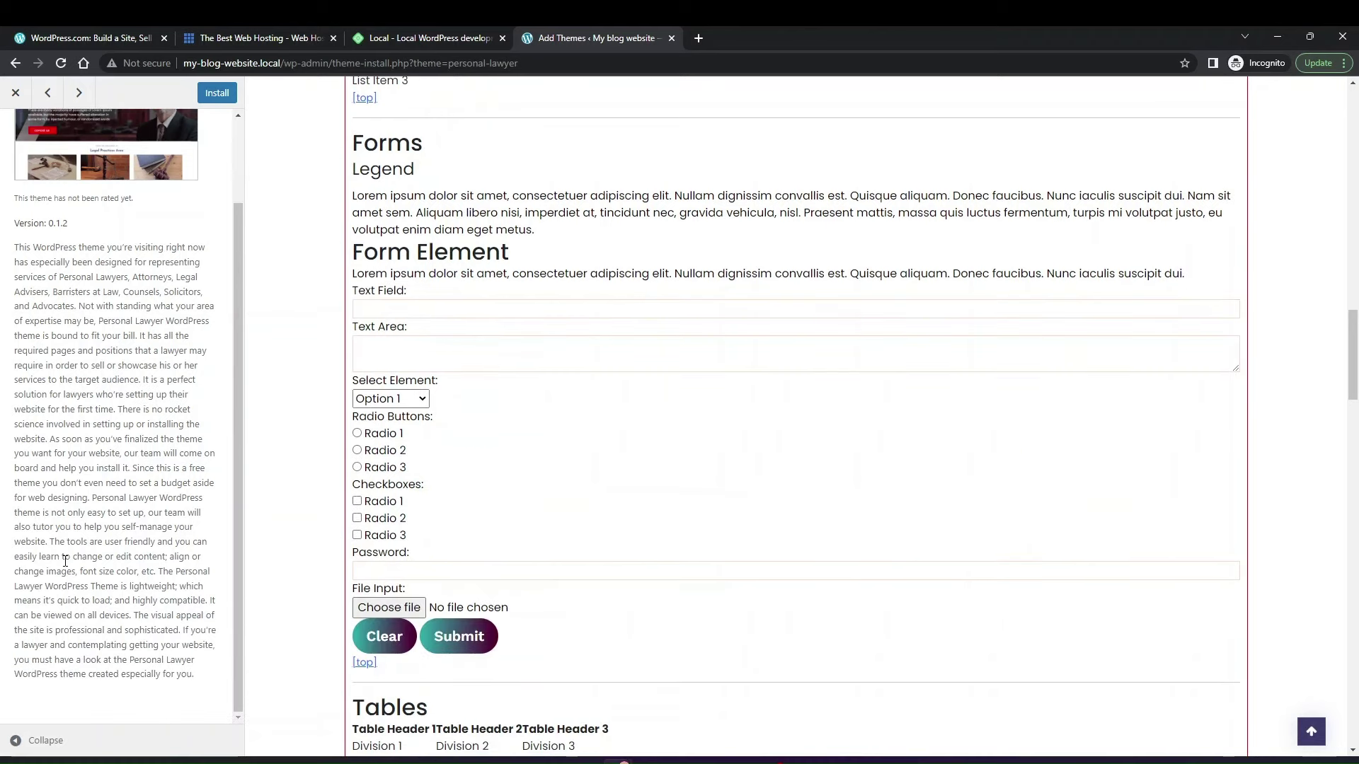
scroll(65, 560, up, 2)
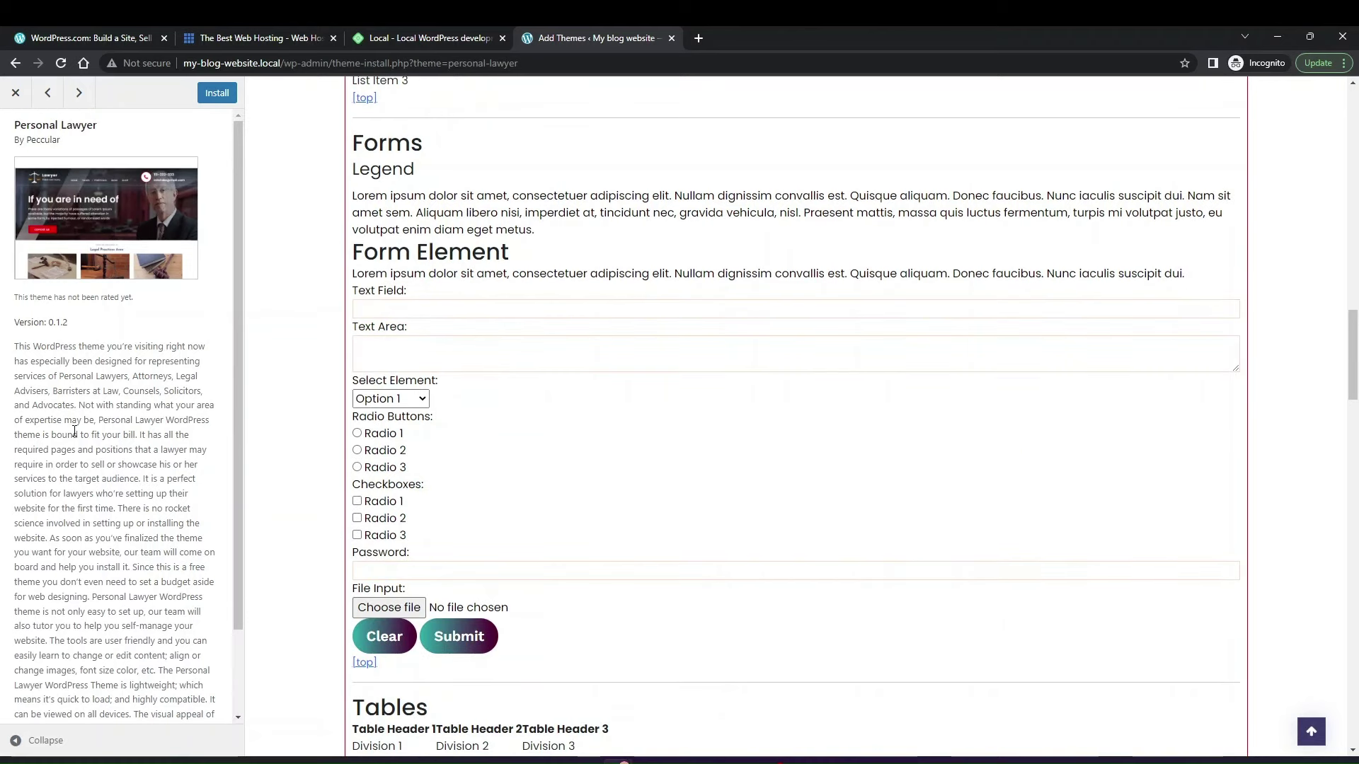
scroll(87, 563, down, 3)
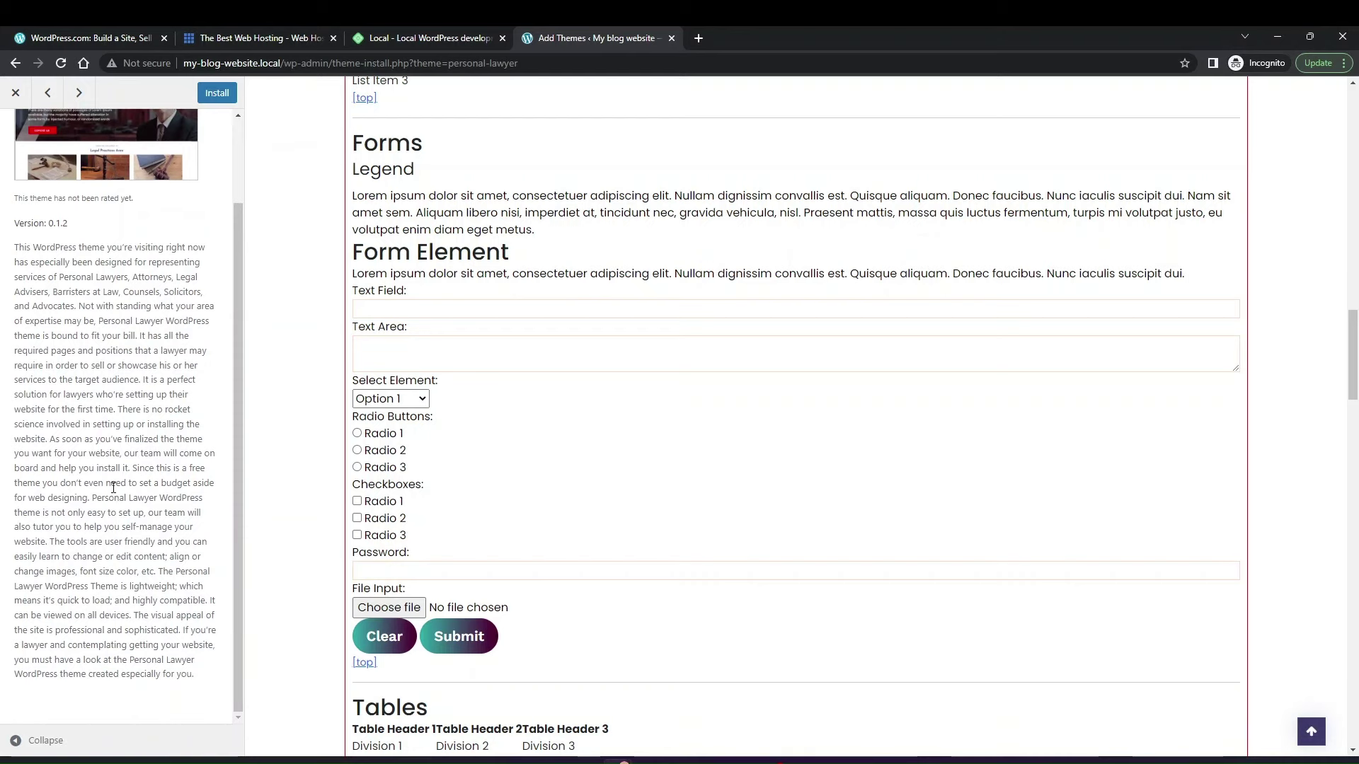
scroll(113, 488, up, 3)
click(16, 92)
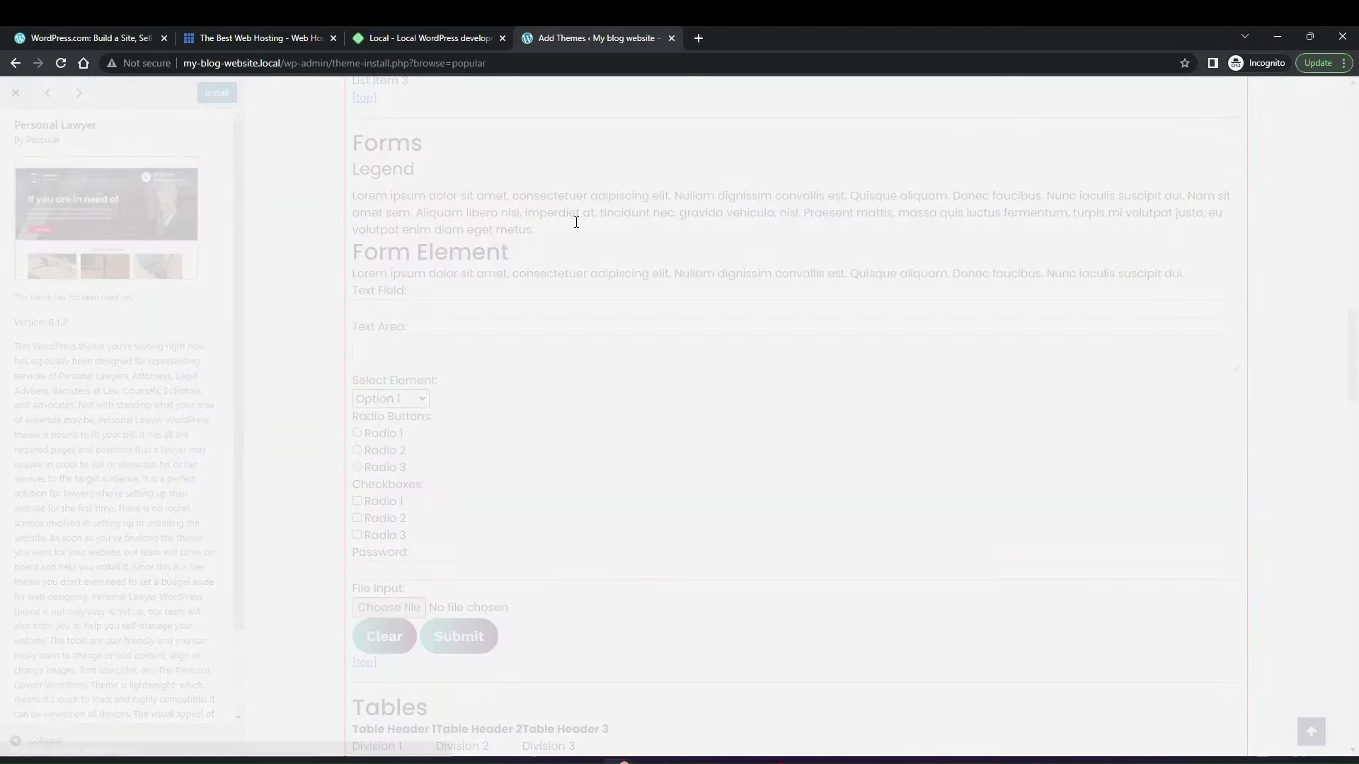
Step: Leave the theme browser for Plugins > Add New and list the Popular plugins, led by WooCommerce
scroll(612, 115, down, 4)
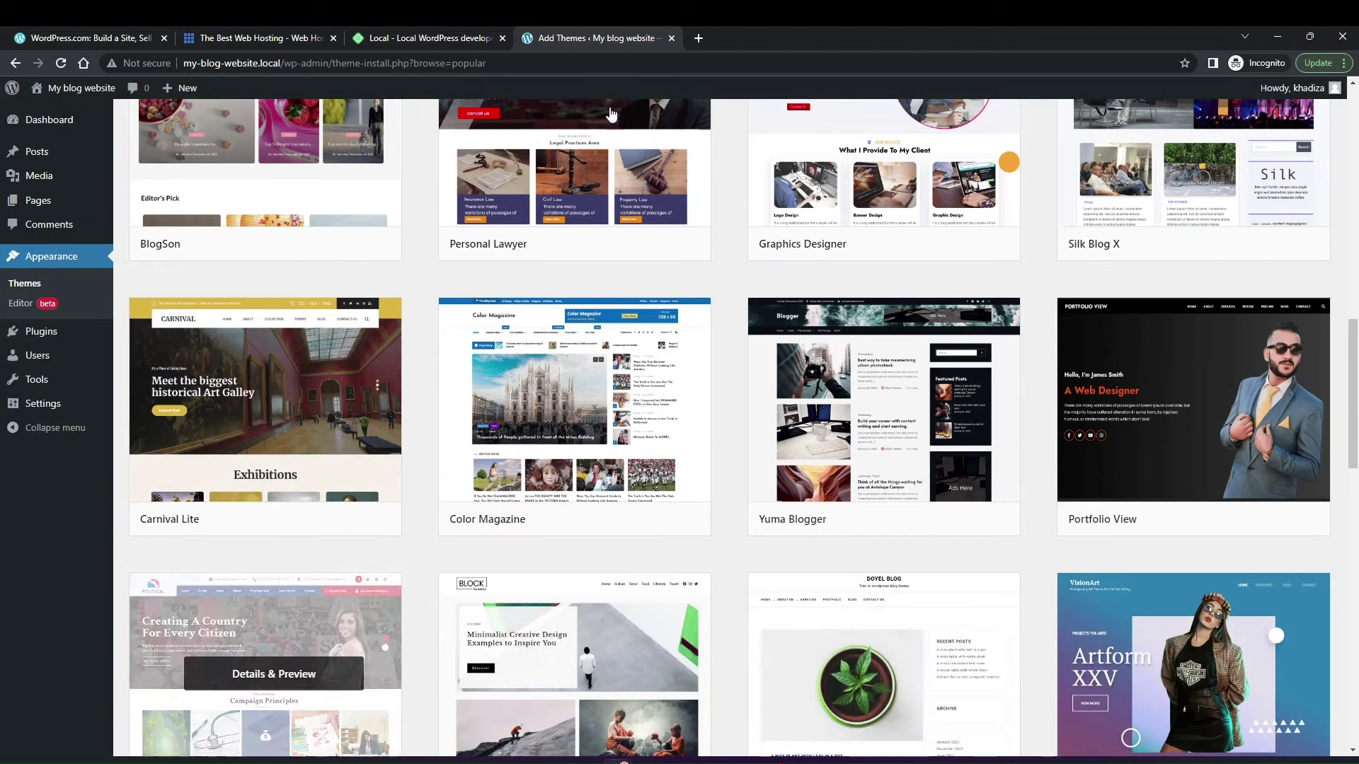
scroll(495, 496, down, 3)
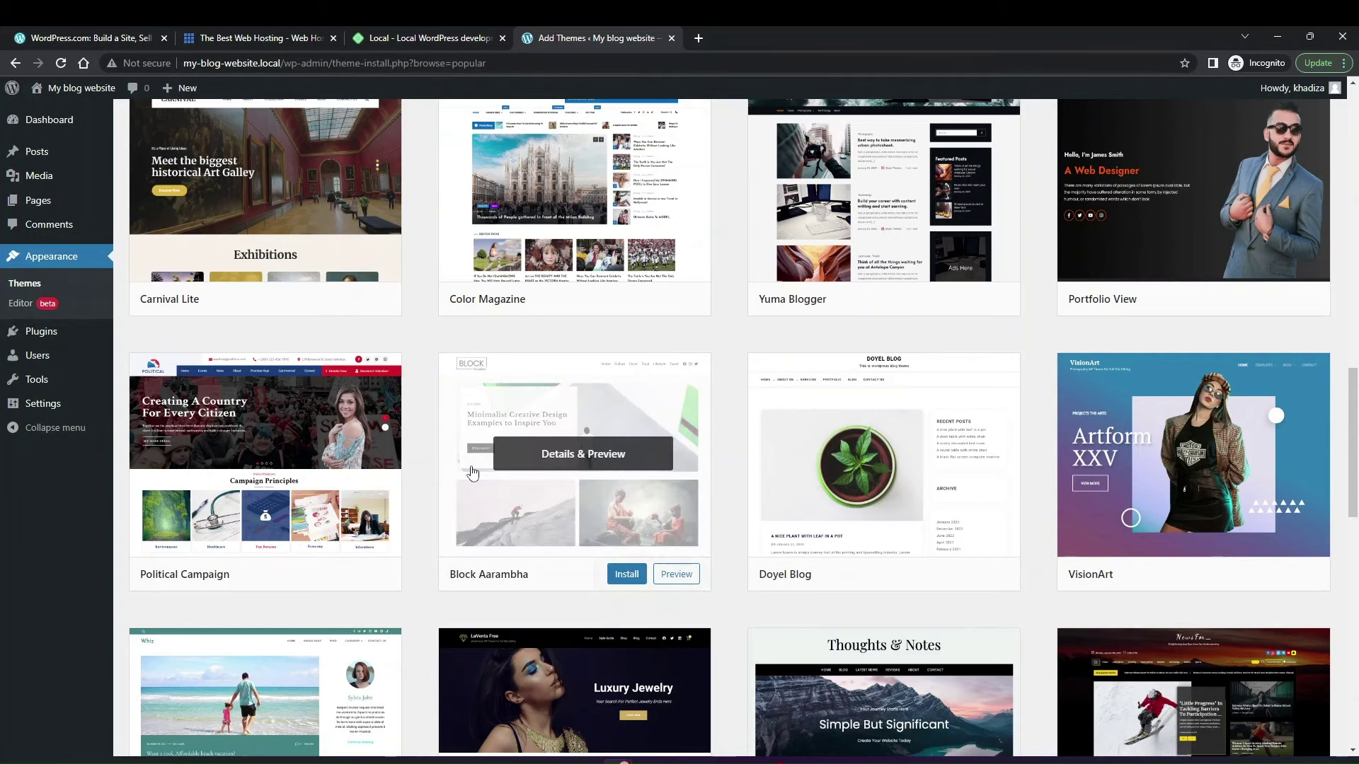
scroll(470, 476, up, 15)
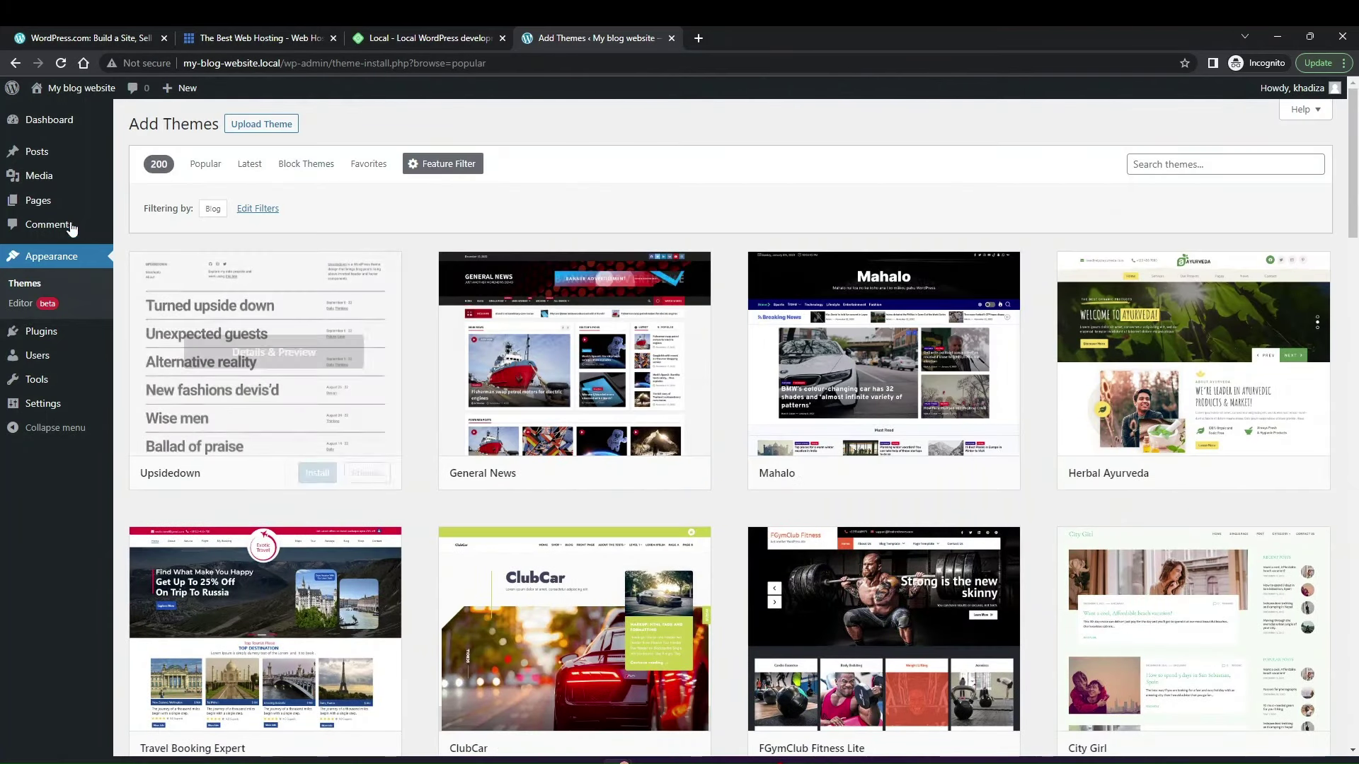
mouse_move(184, 309)
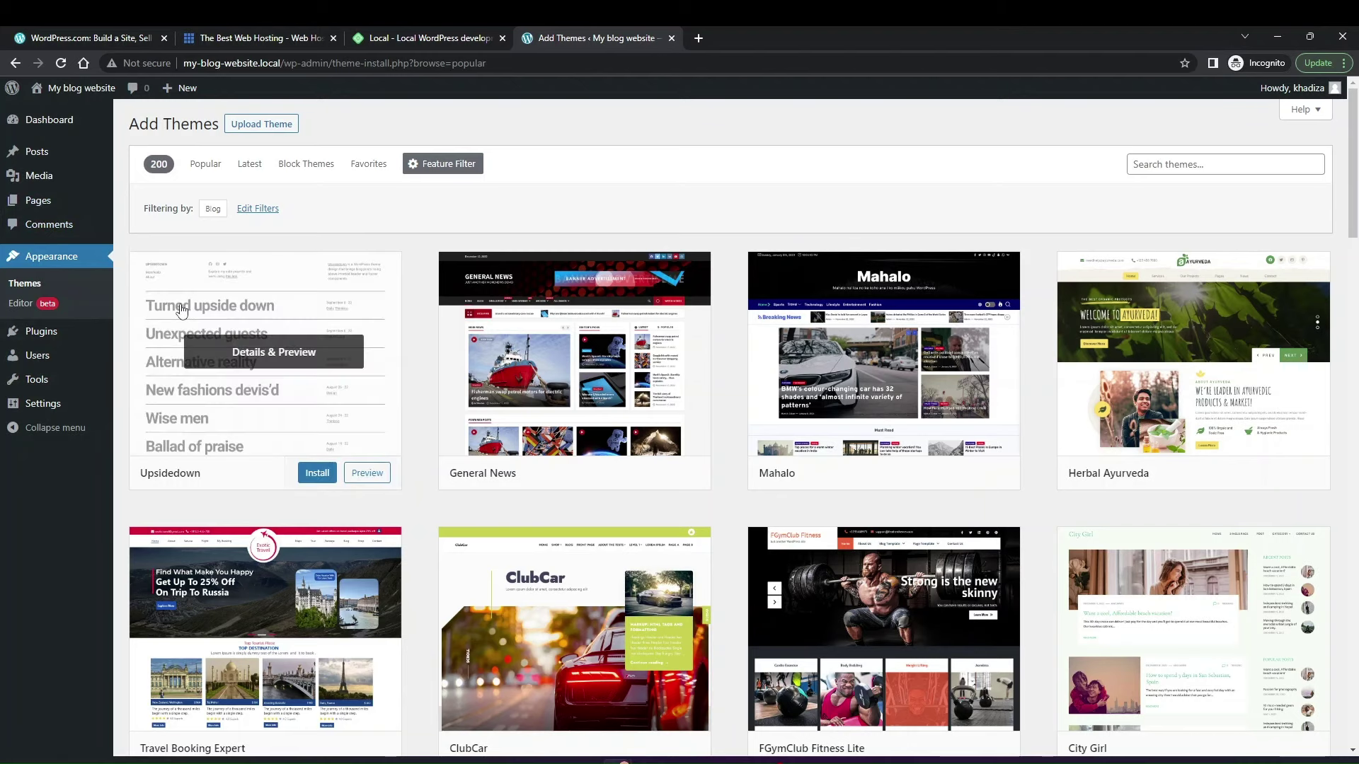
click(56, 334)
mouse_move(507, 354)
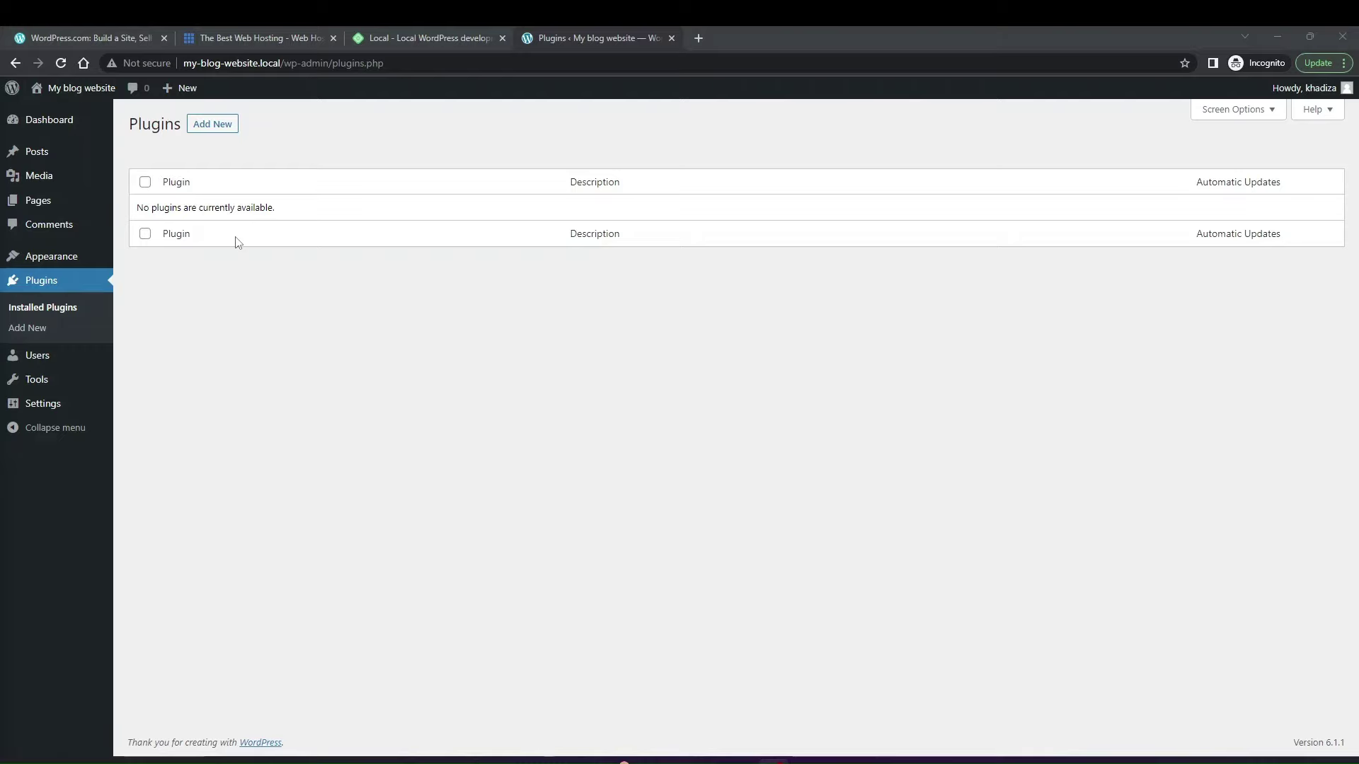
click(224, 122)
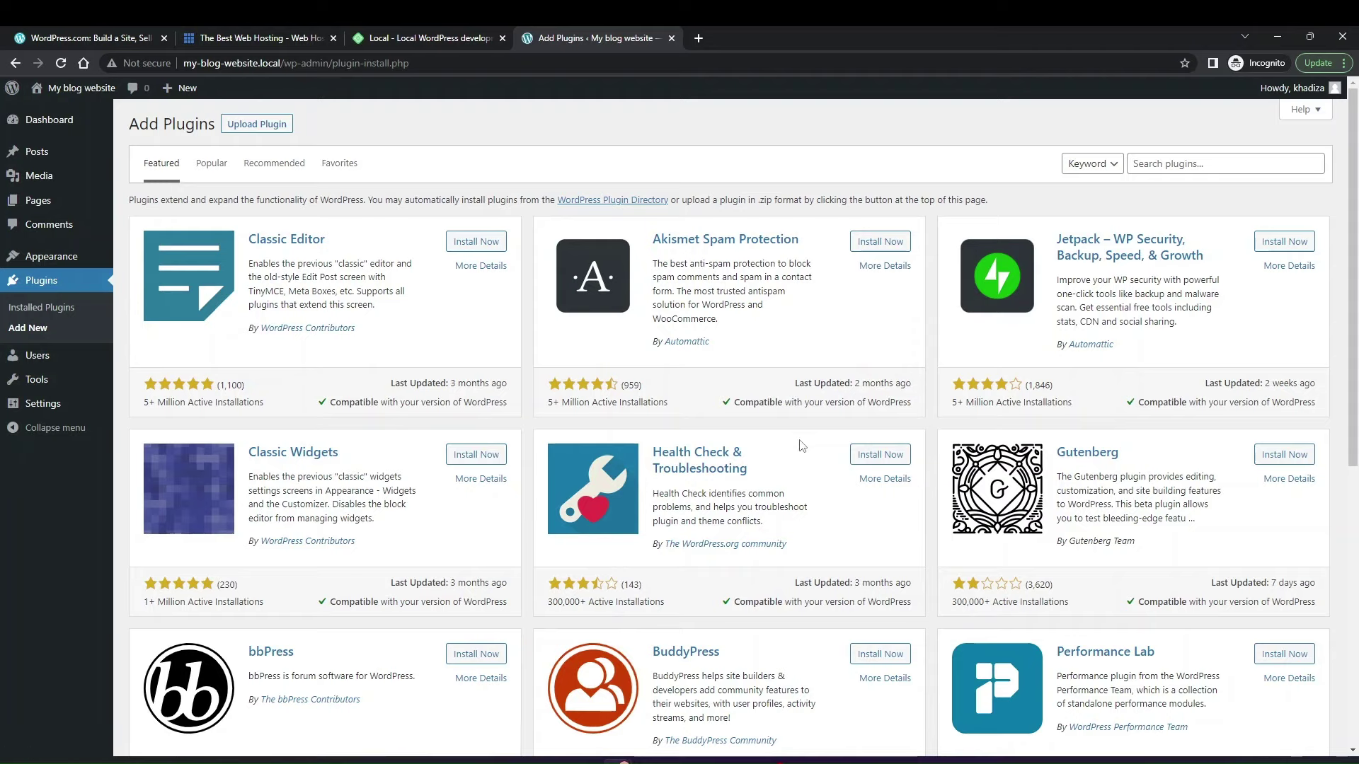
scroll(637, 425, down, 1)
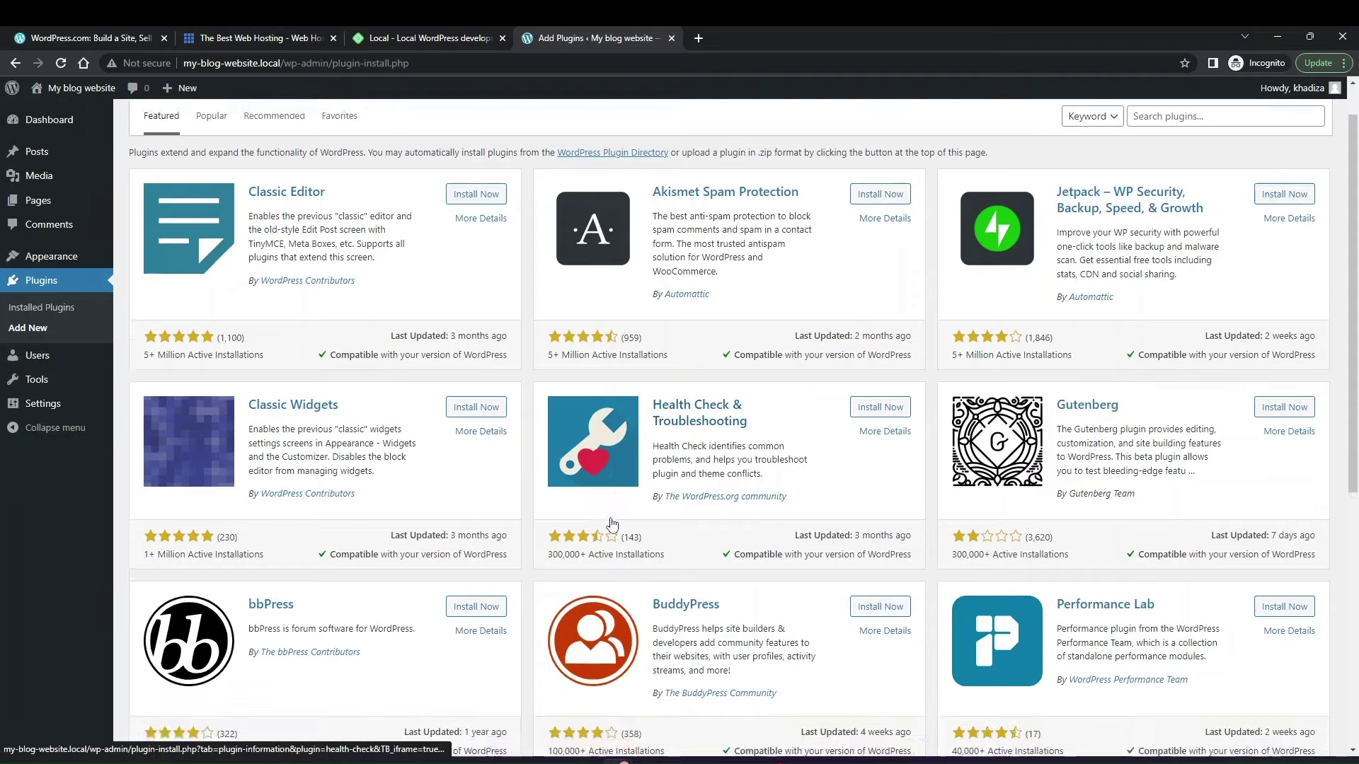
scroll(658, 382, up, 1)
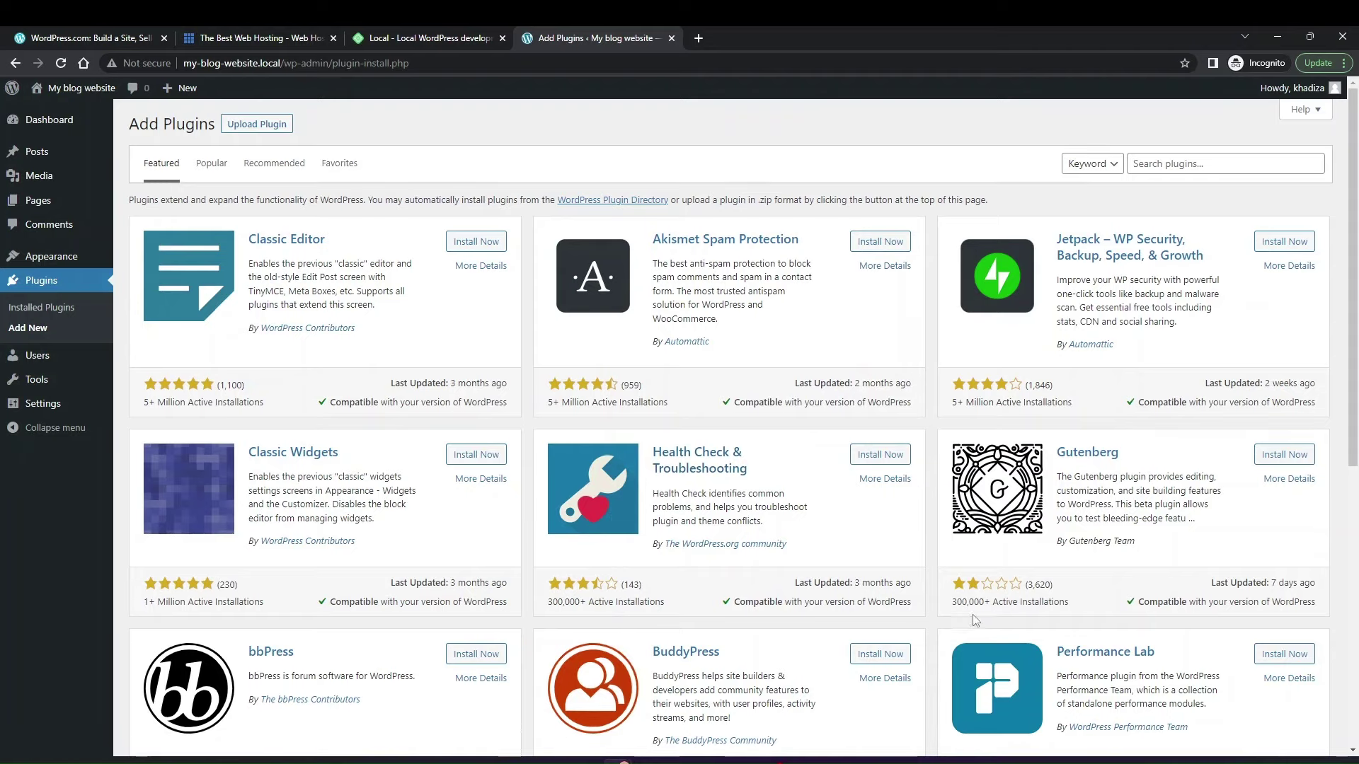
scroll(974, 601, down, 3)
scroll(745, 636, up, 3)
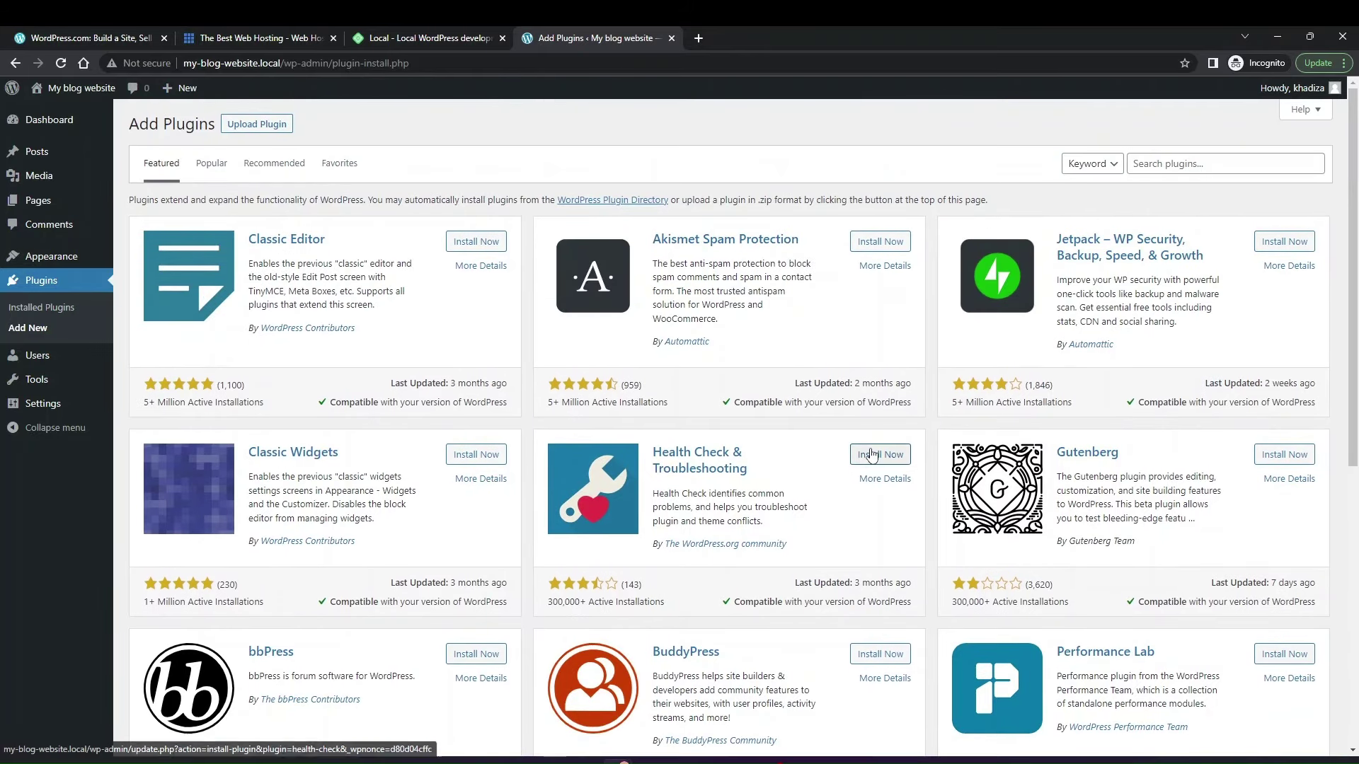
click(211, 163)
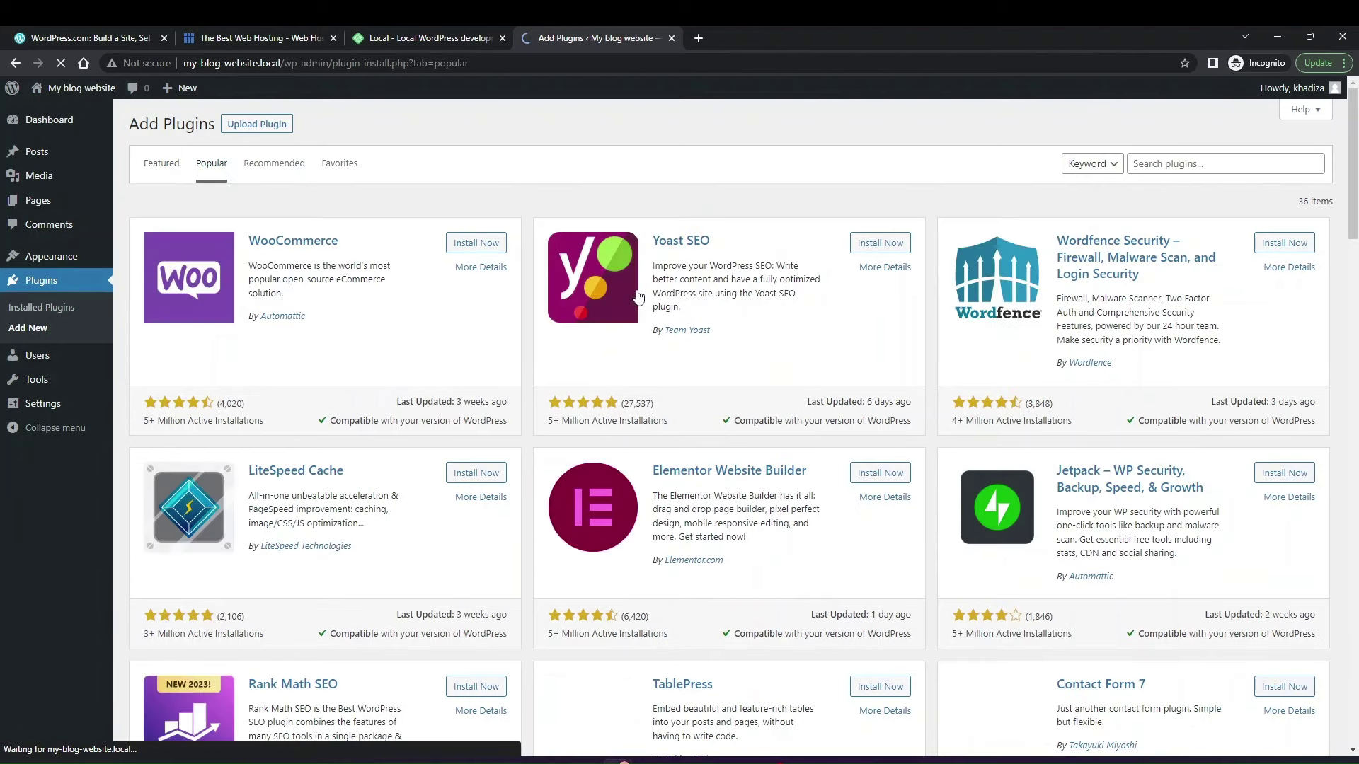
Step: Install WooCommerce from the Popular plugins list and activate it
scroll(817, 556, down, 3)
scroll(817, 555, down, 8)
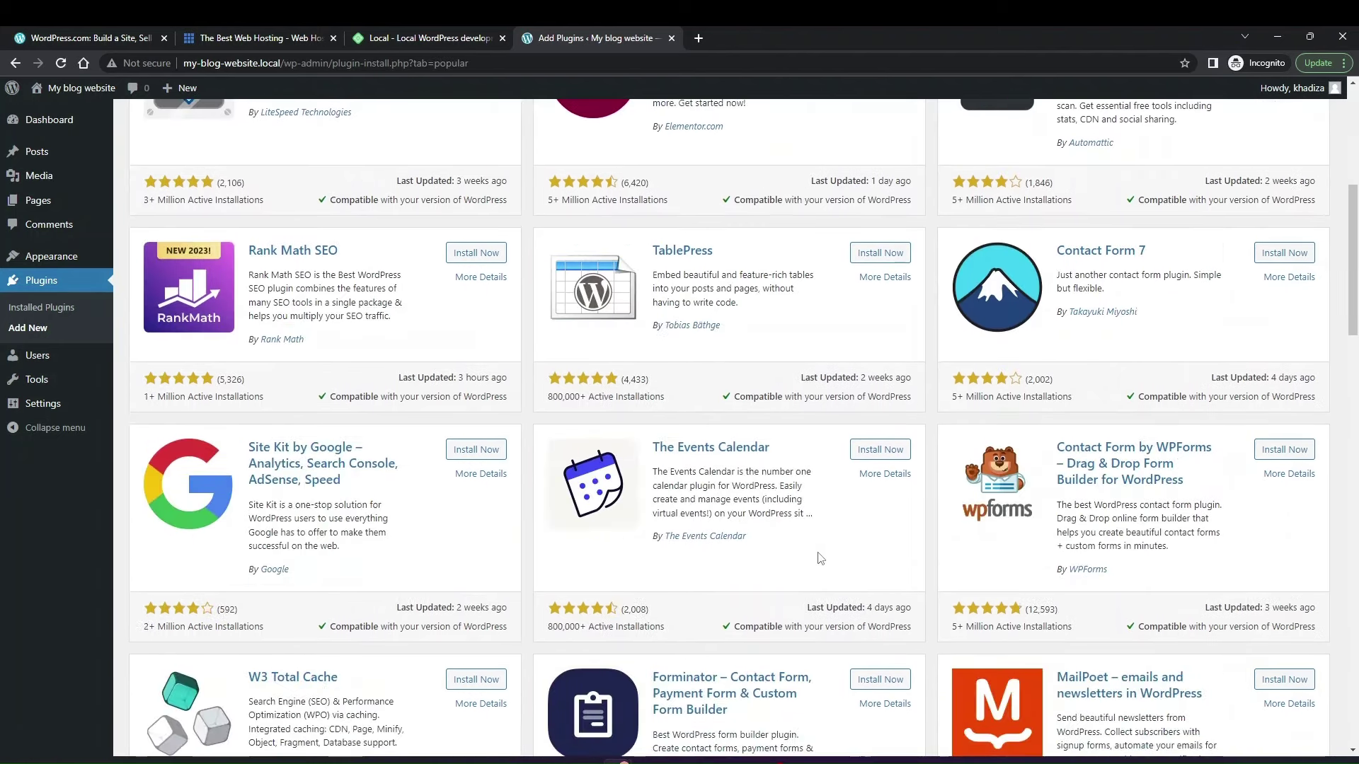
scroll(820, 559, up, 11)
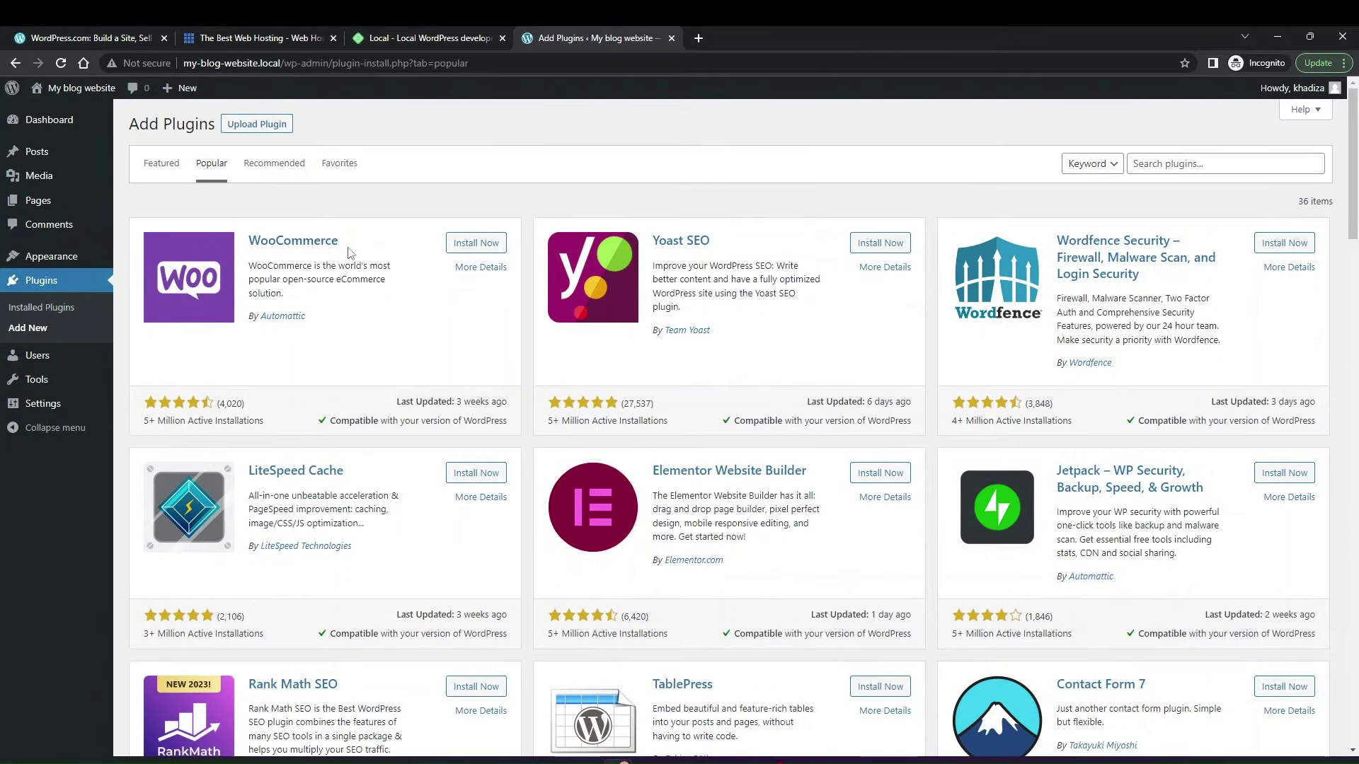
click(474, 247)
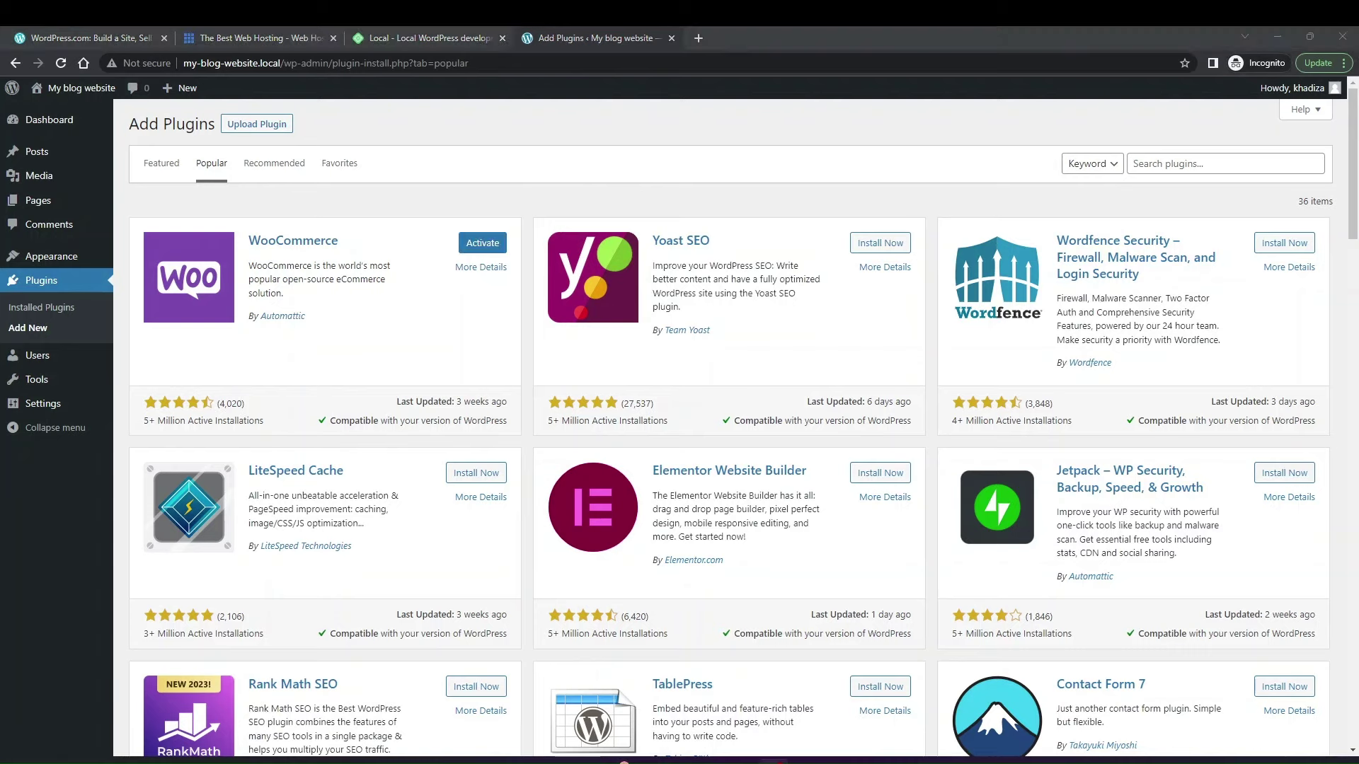
click(484, 244)
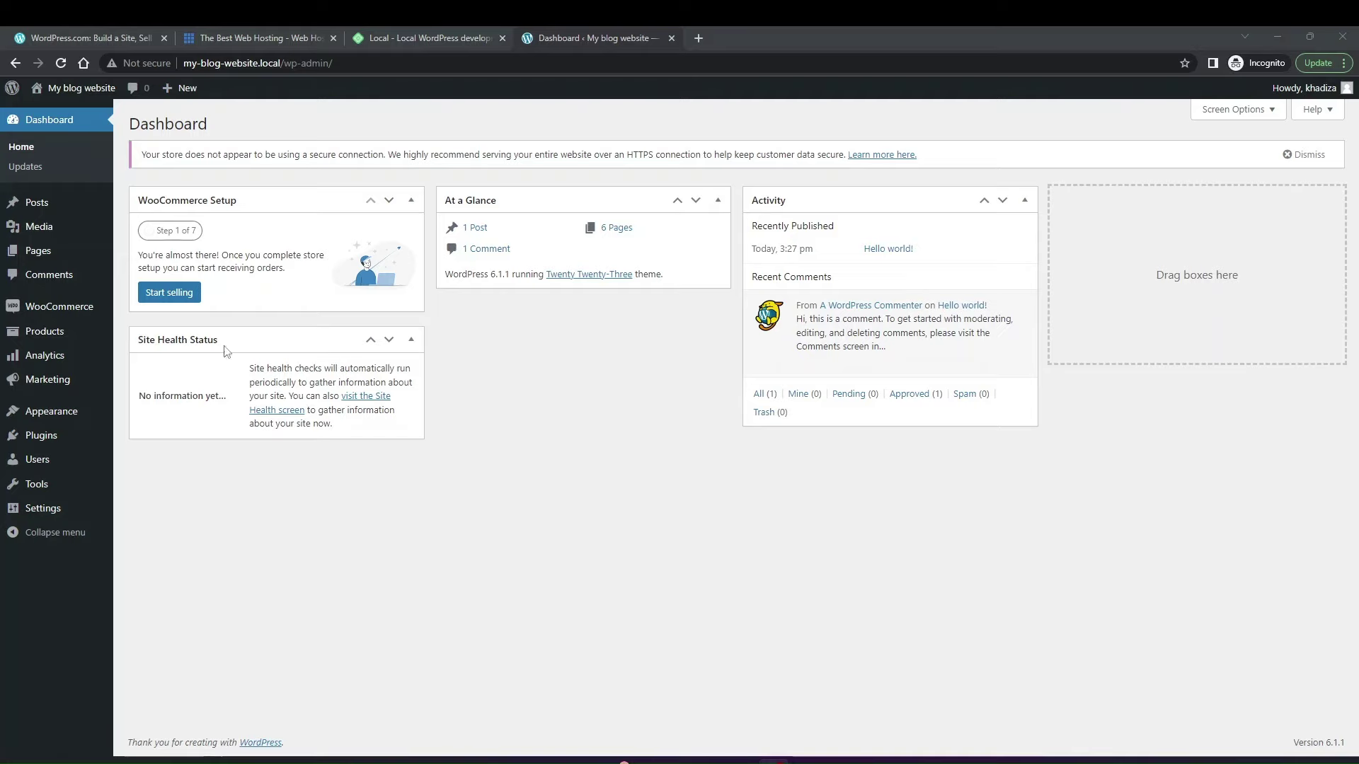
Step: Open Installed Plugins, where WooCommerce 7.3.0 is listed as the only active plugin
mouse_move(64, 307)
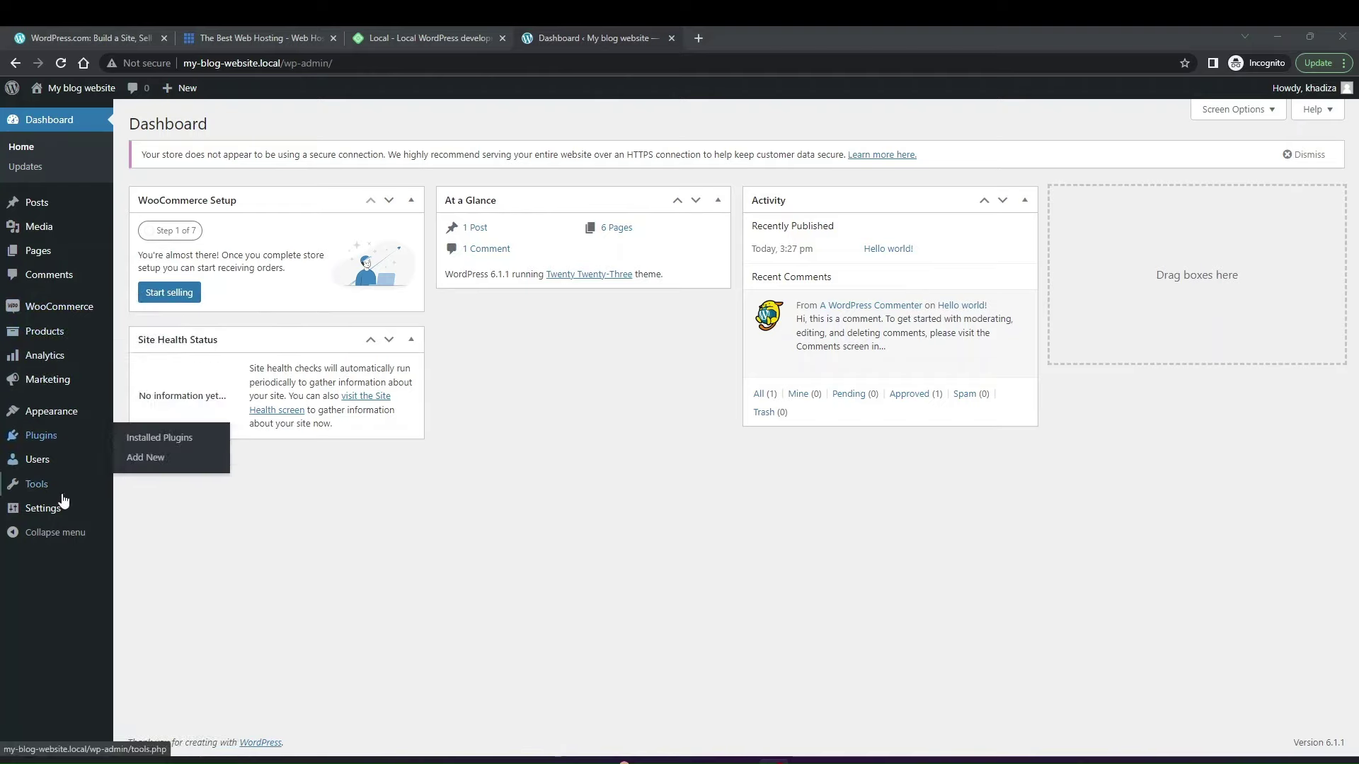
mouse_move(33, 511)
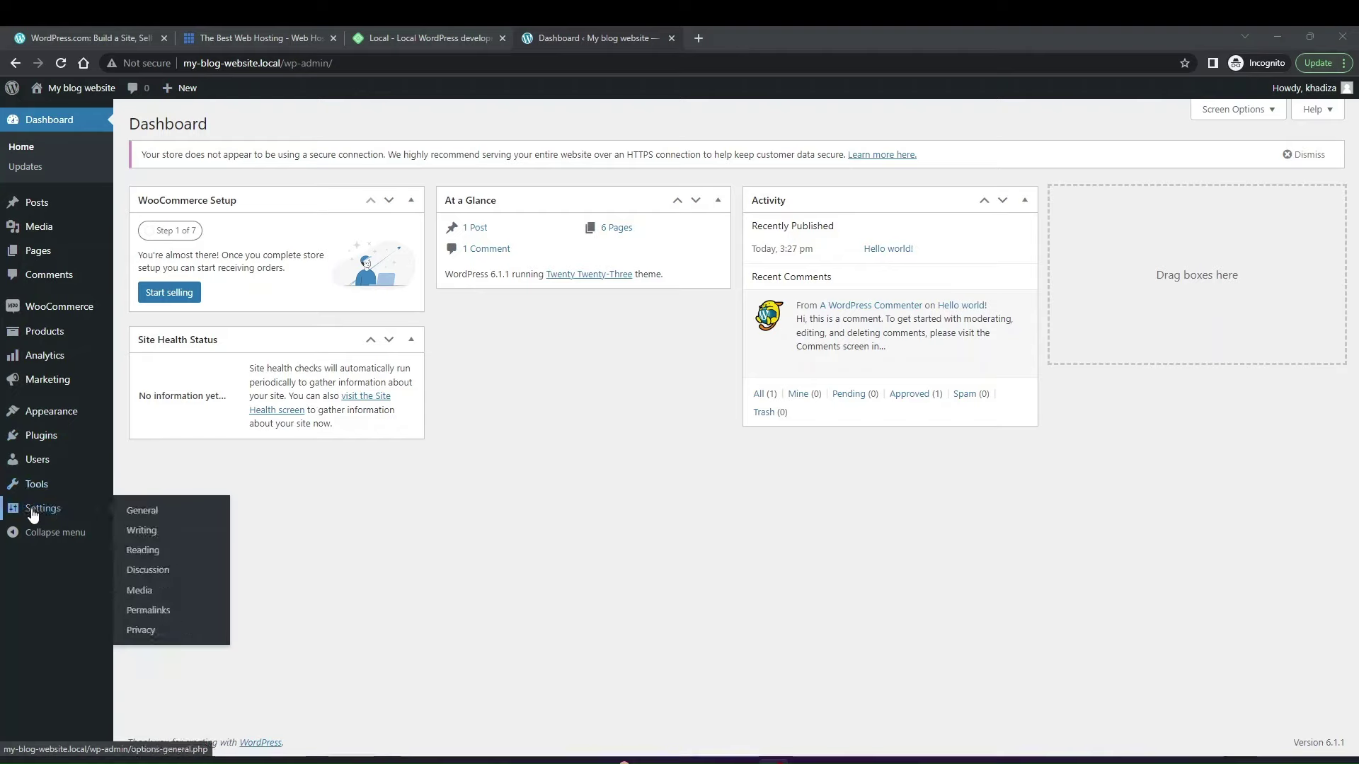
mouse_move(60, 484)
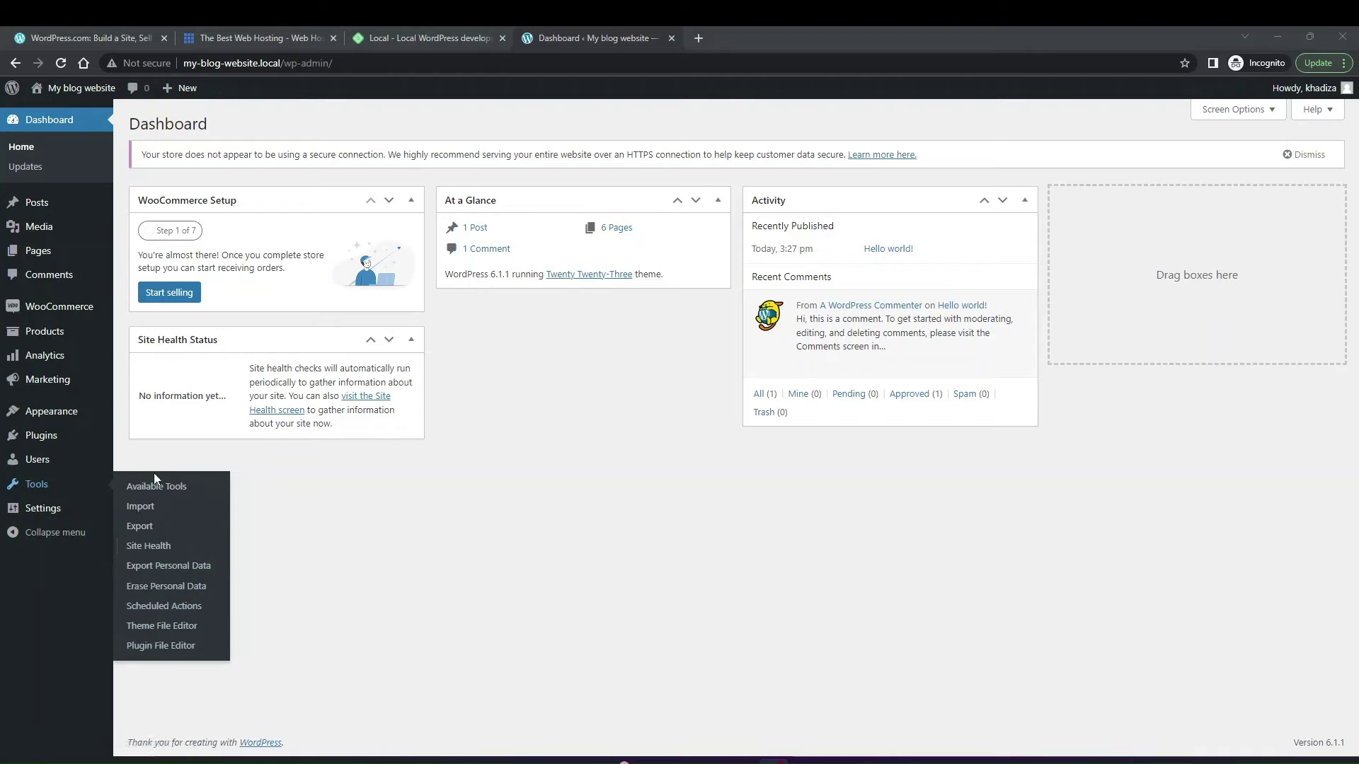
click(52, 436)
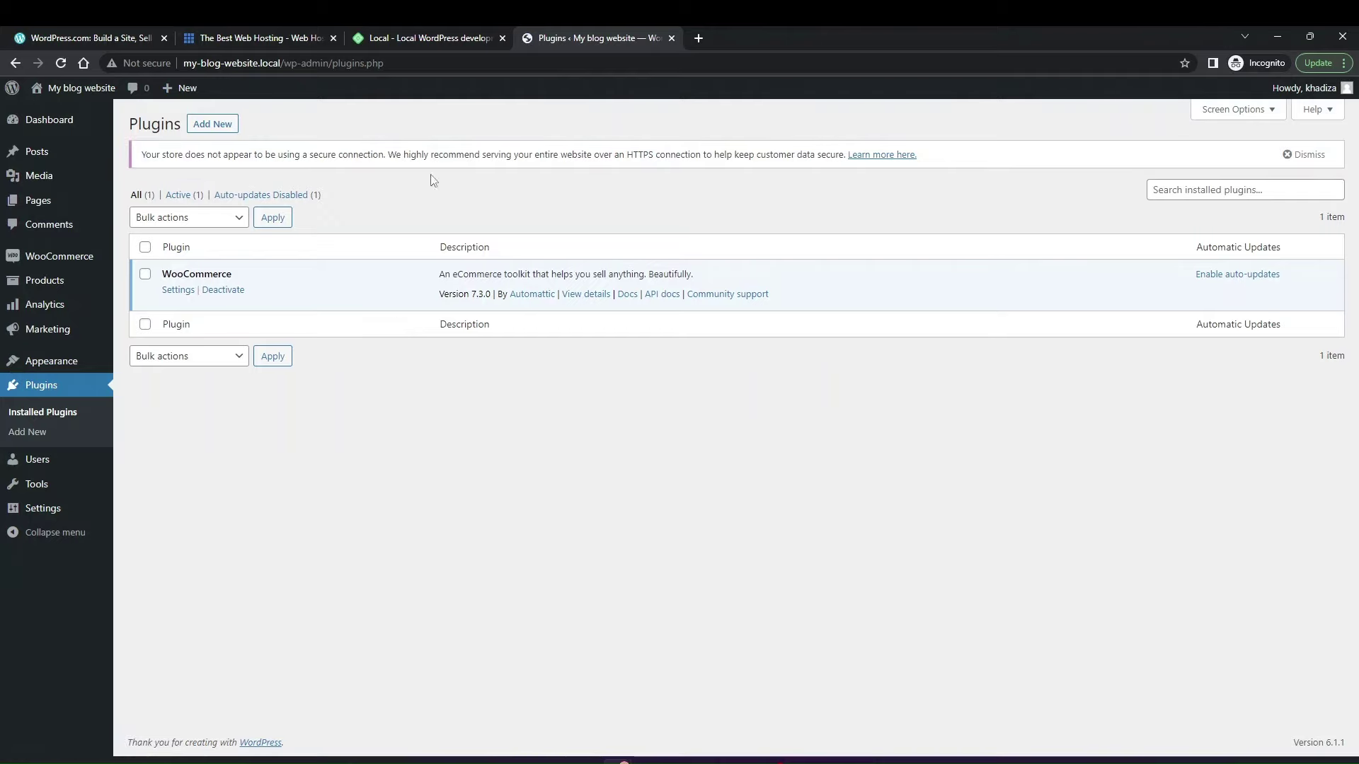
Step: Open the Add Plugins screen showing Featured plugins like Classic Editor and Akismet
mouse_move(49, 122)
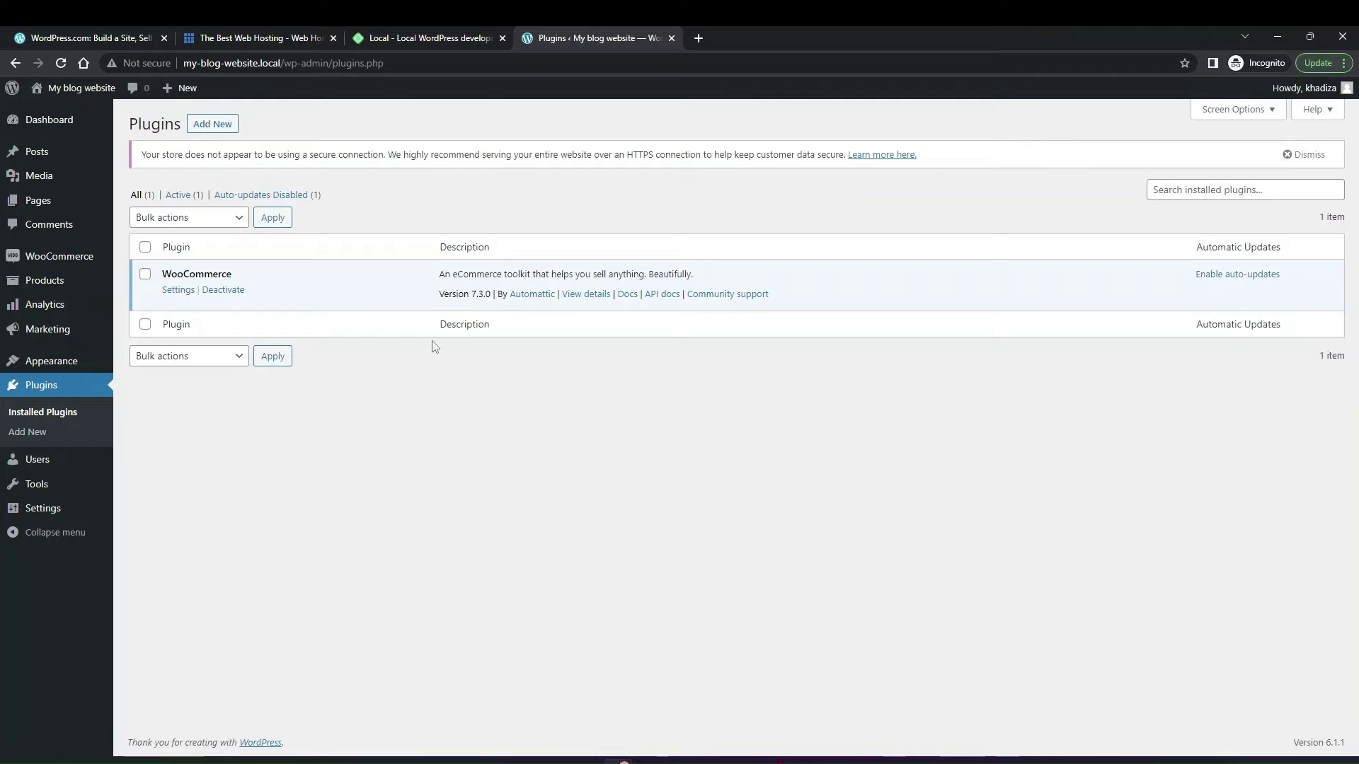
click(220, 125)
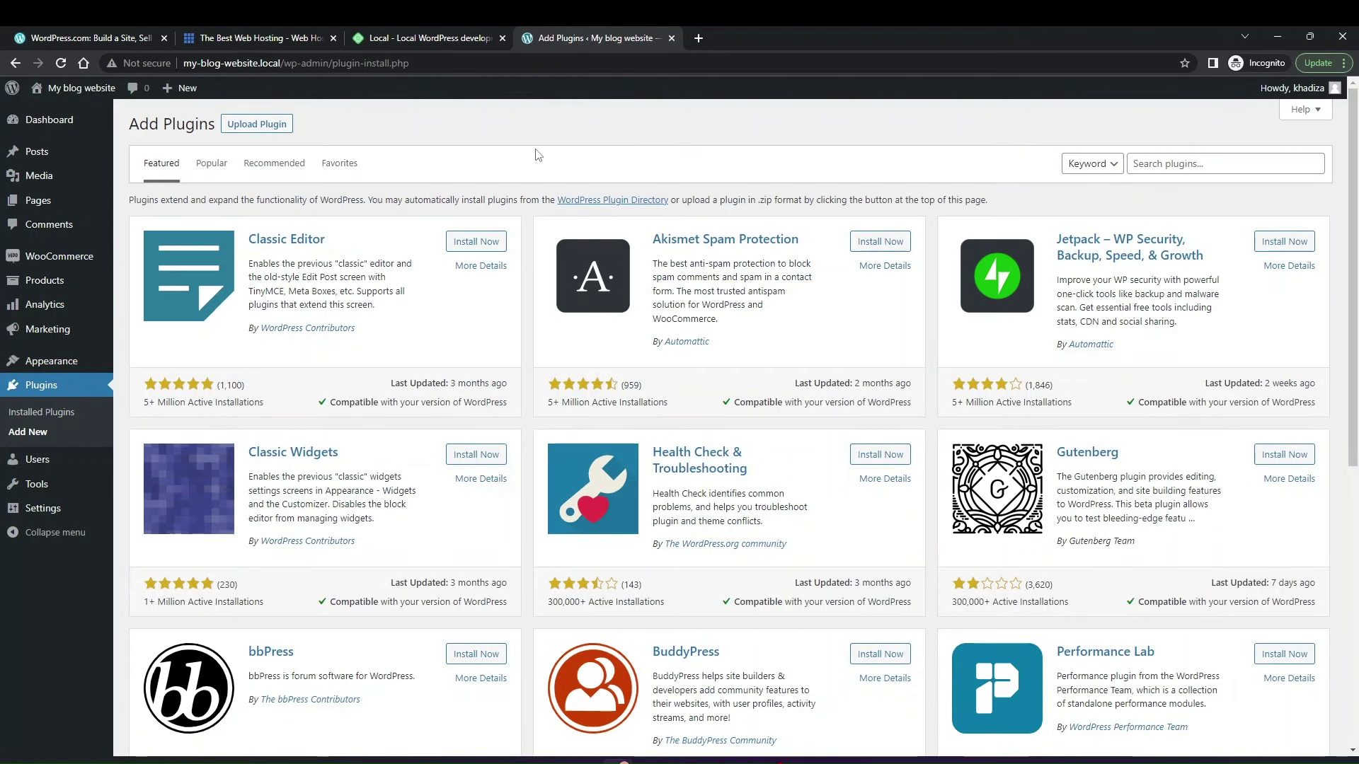
Step: Check Elementor's Page Builder Plugin pricing on elementor.com in a new tab, then return to Add Plugins
click(697, 38)
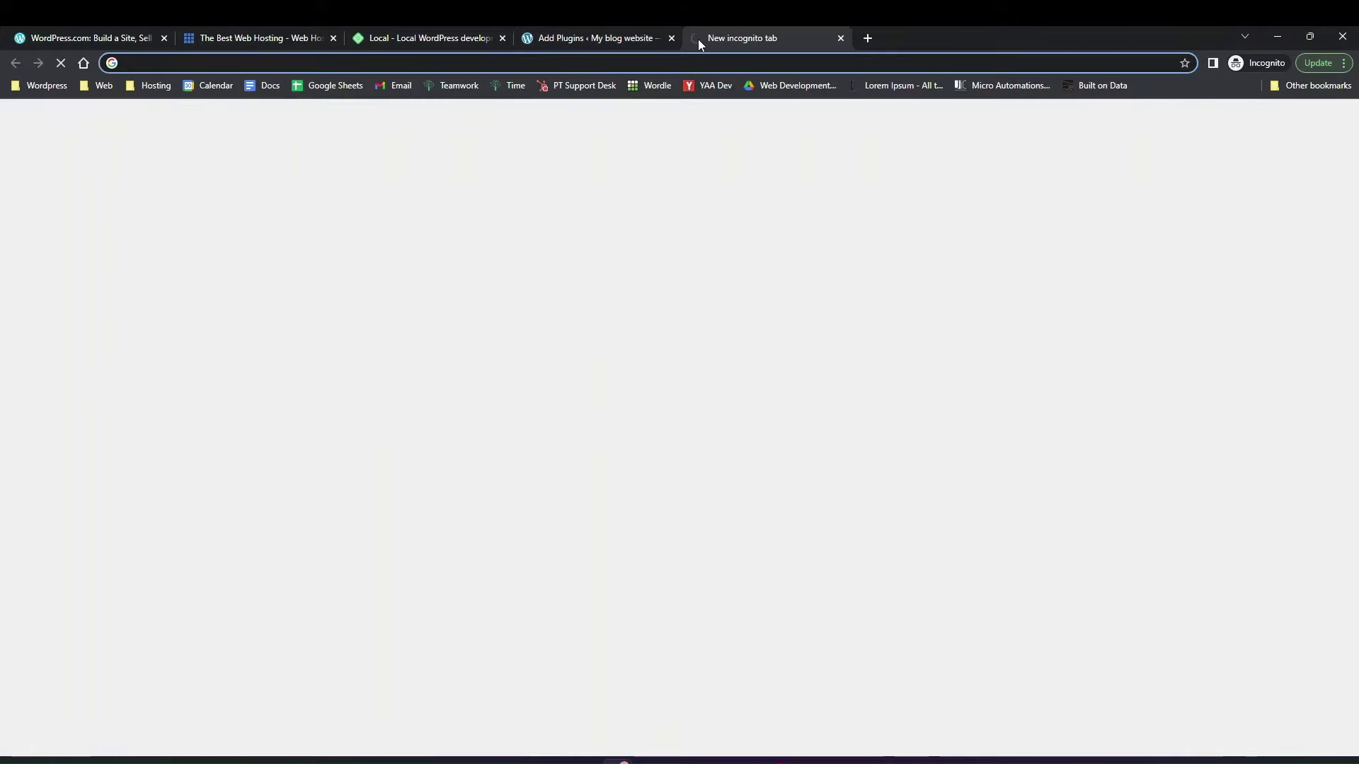
text(elem)
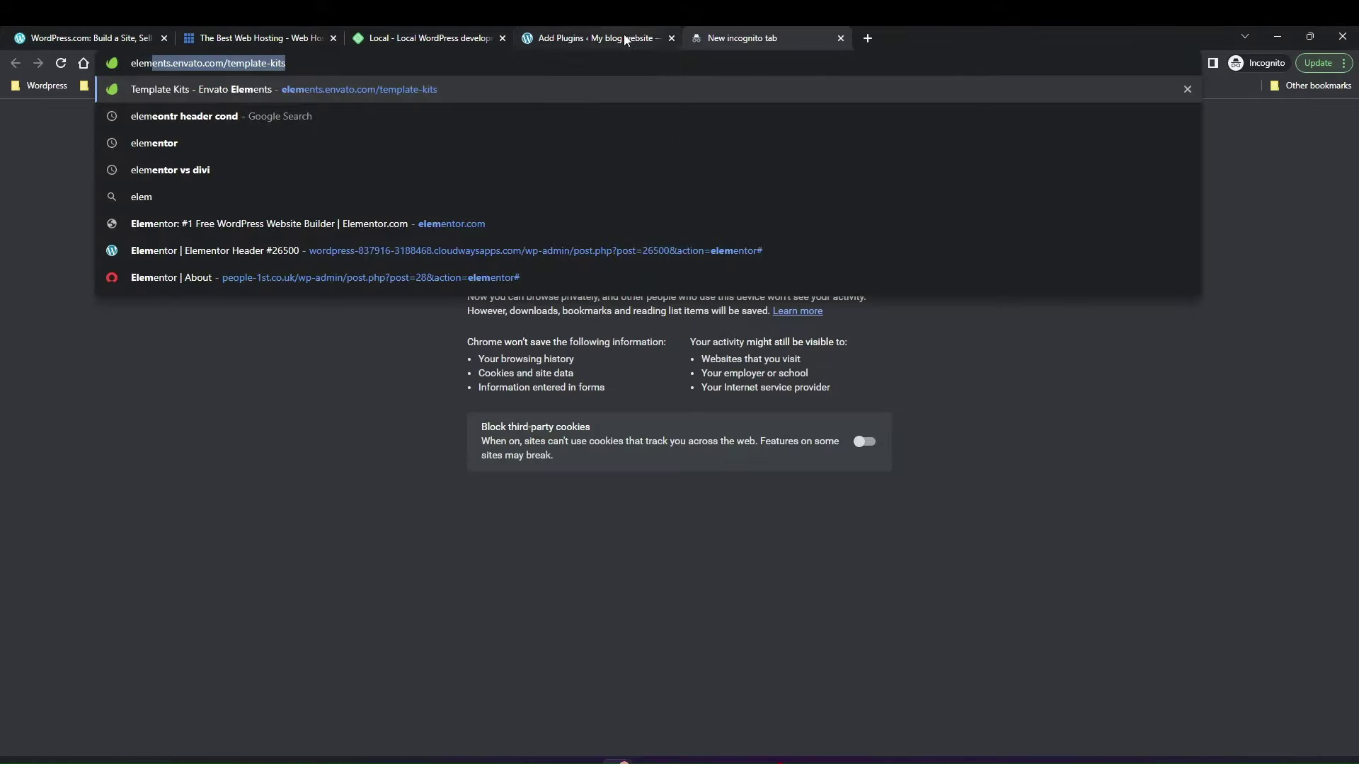
text(entor)
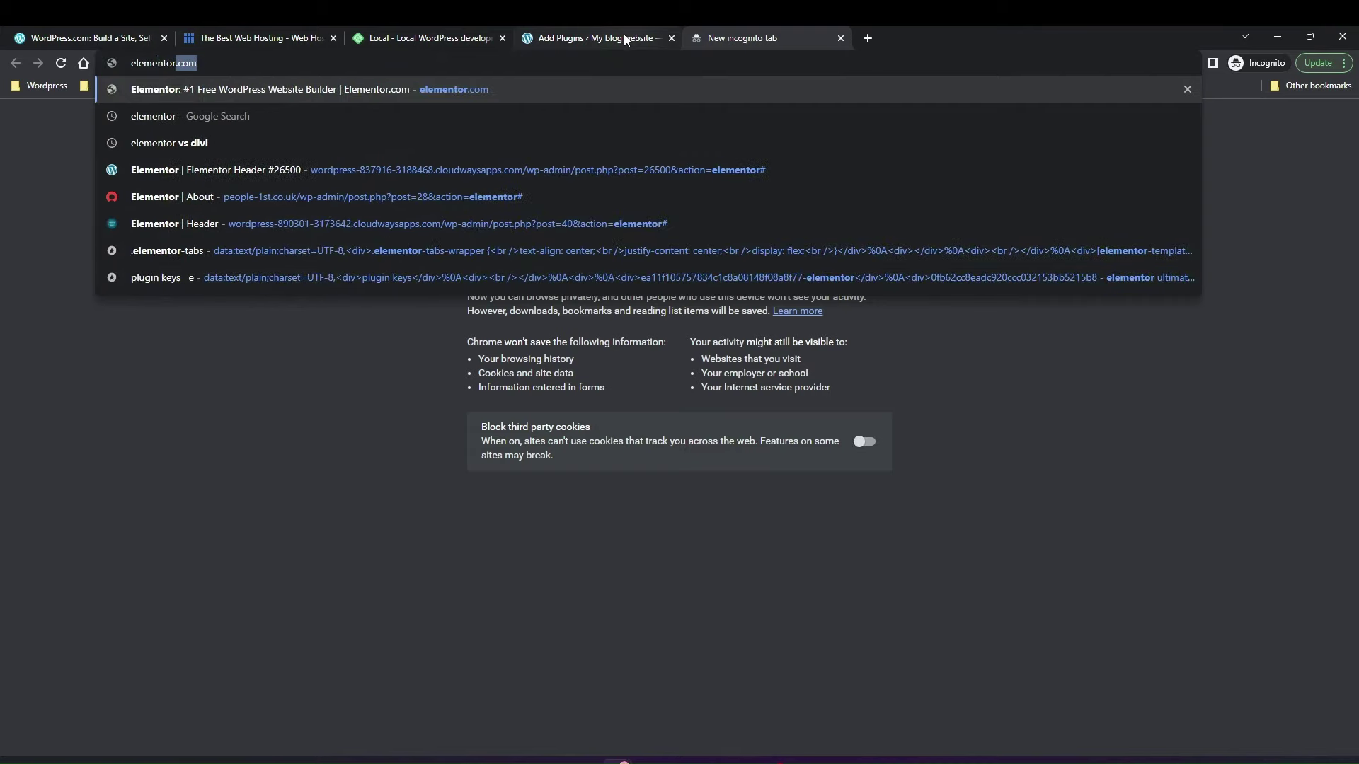
text(.com)
key(Return)
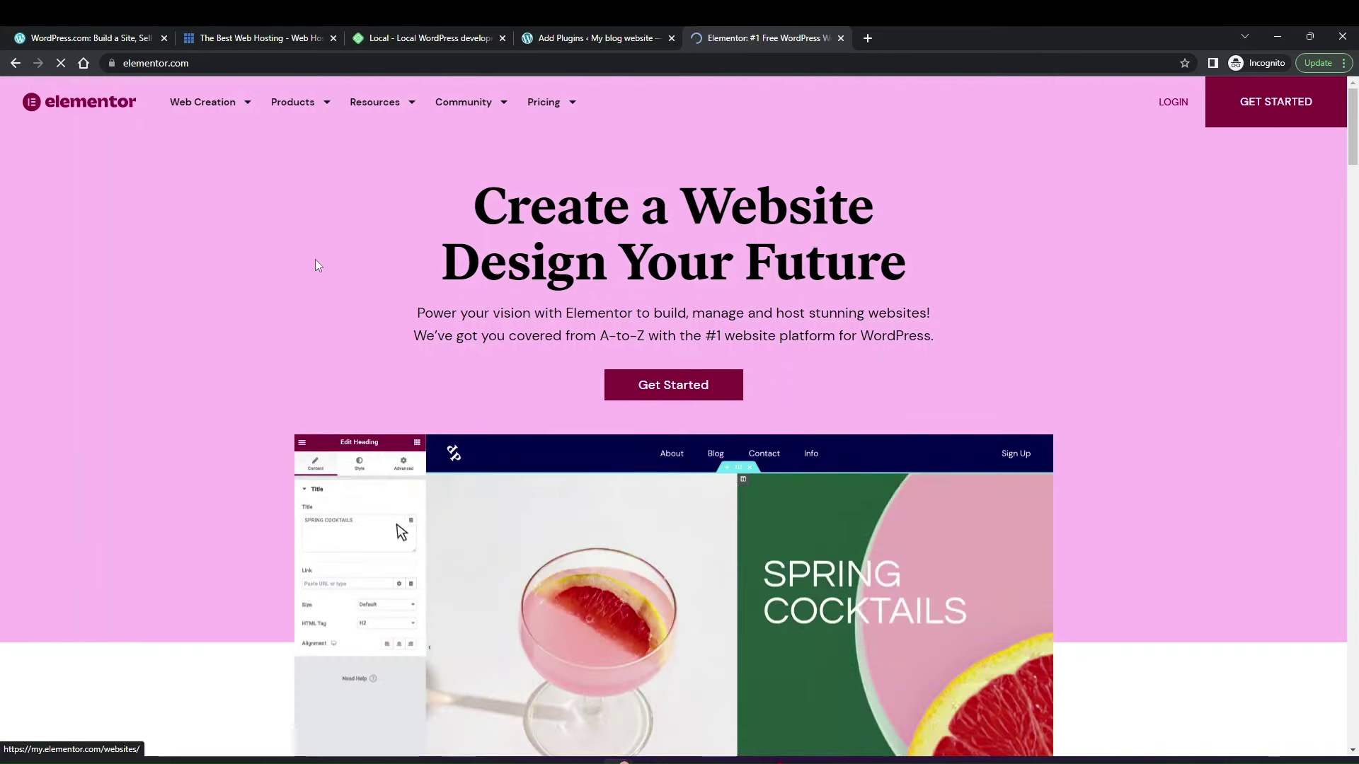
click(573, 107)
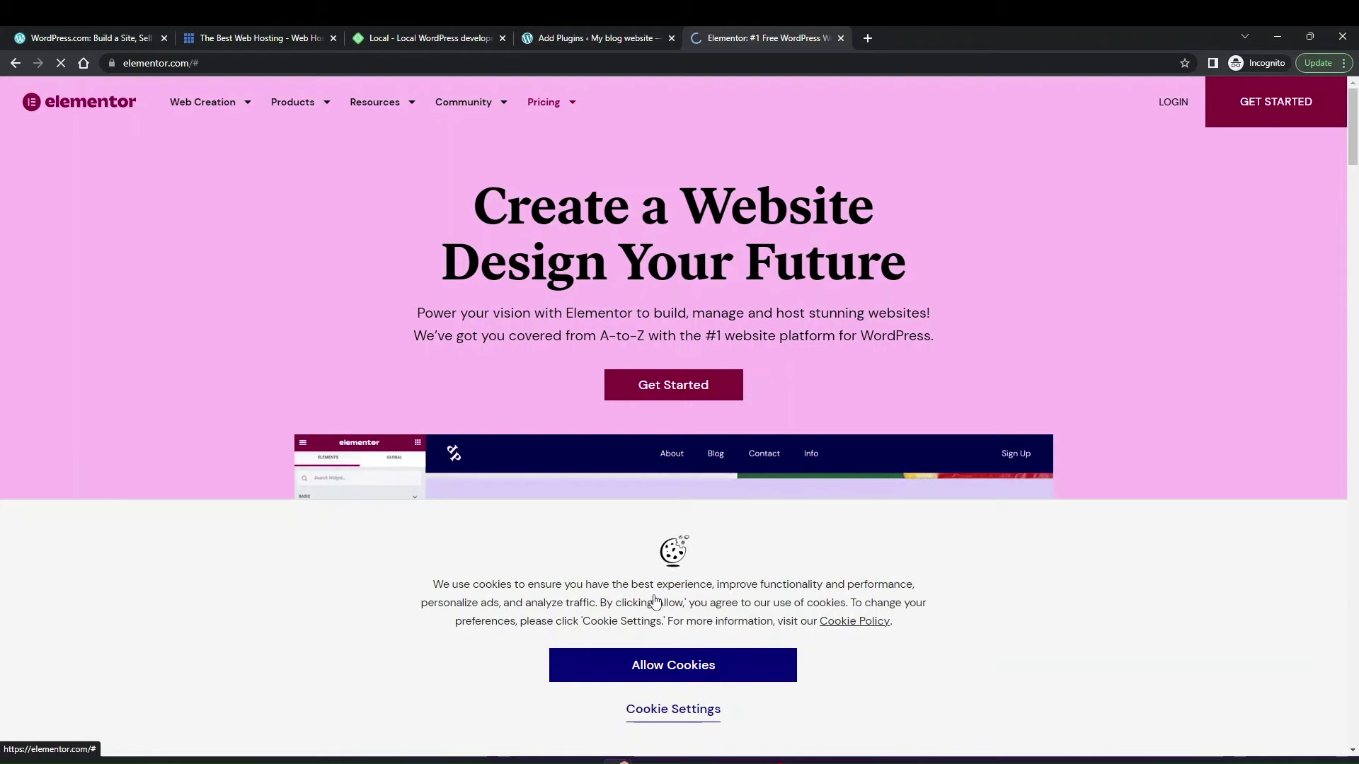
mouse_move(547, 111)
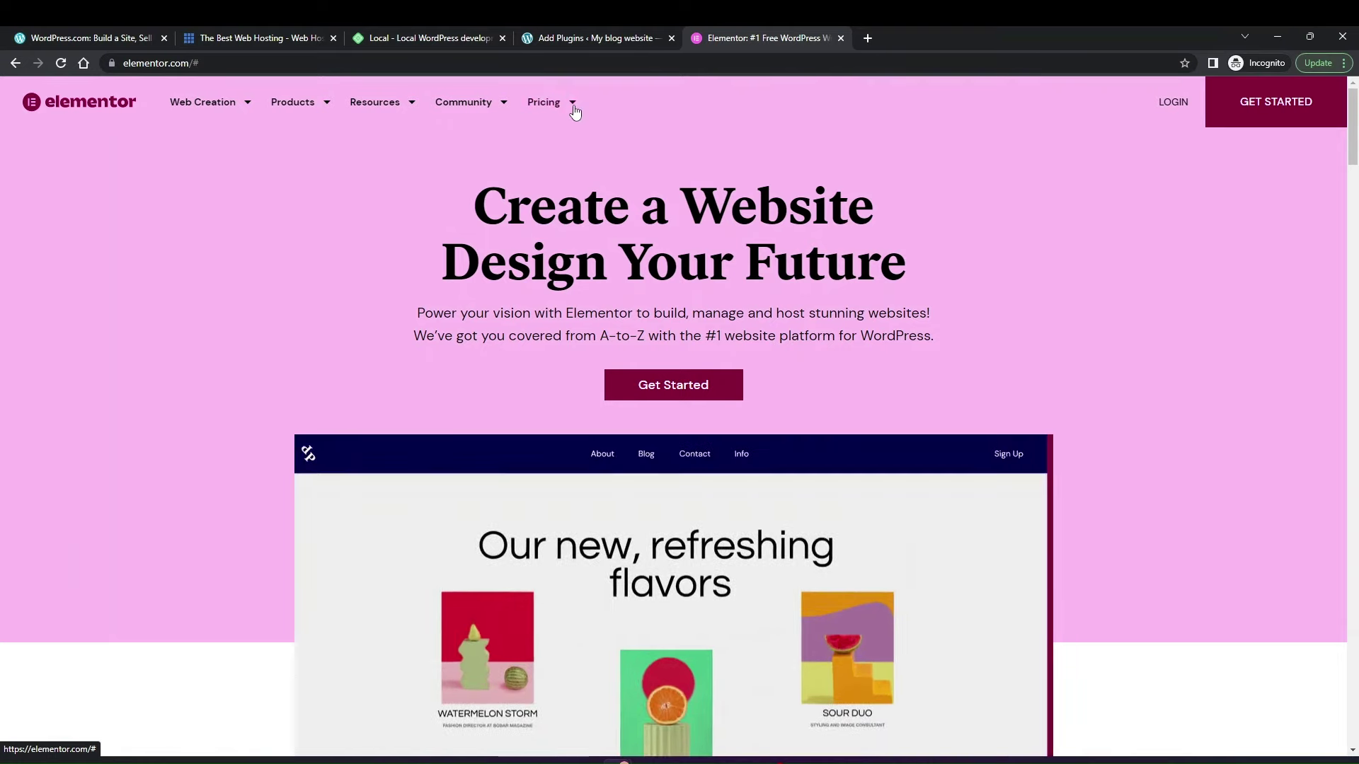
click(575, 111)
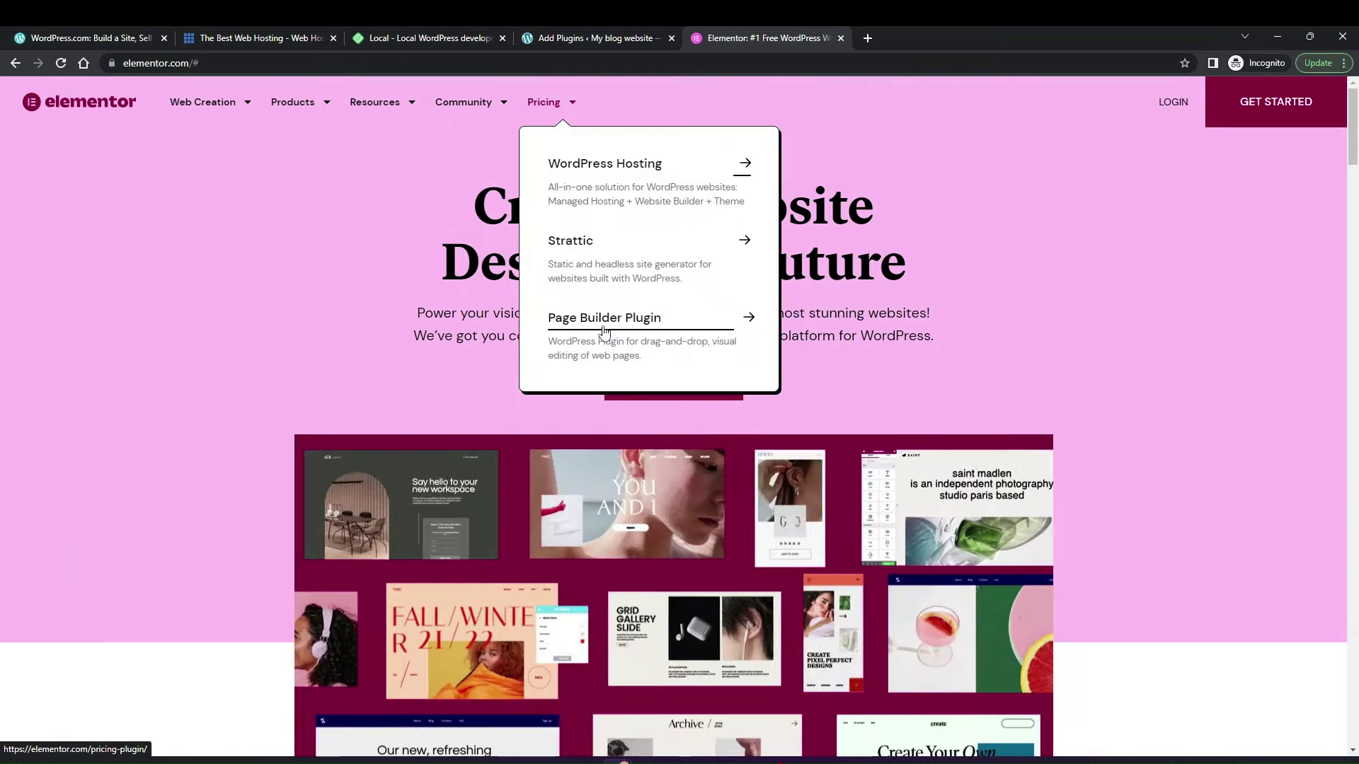
click(603, 331)
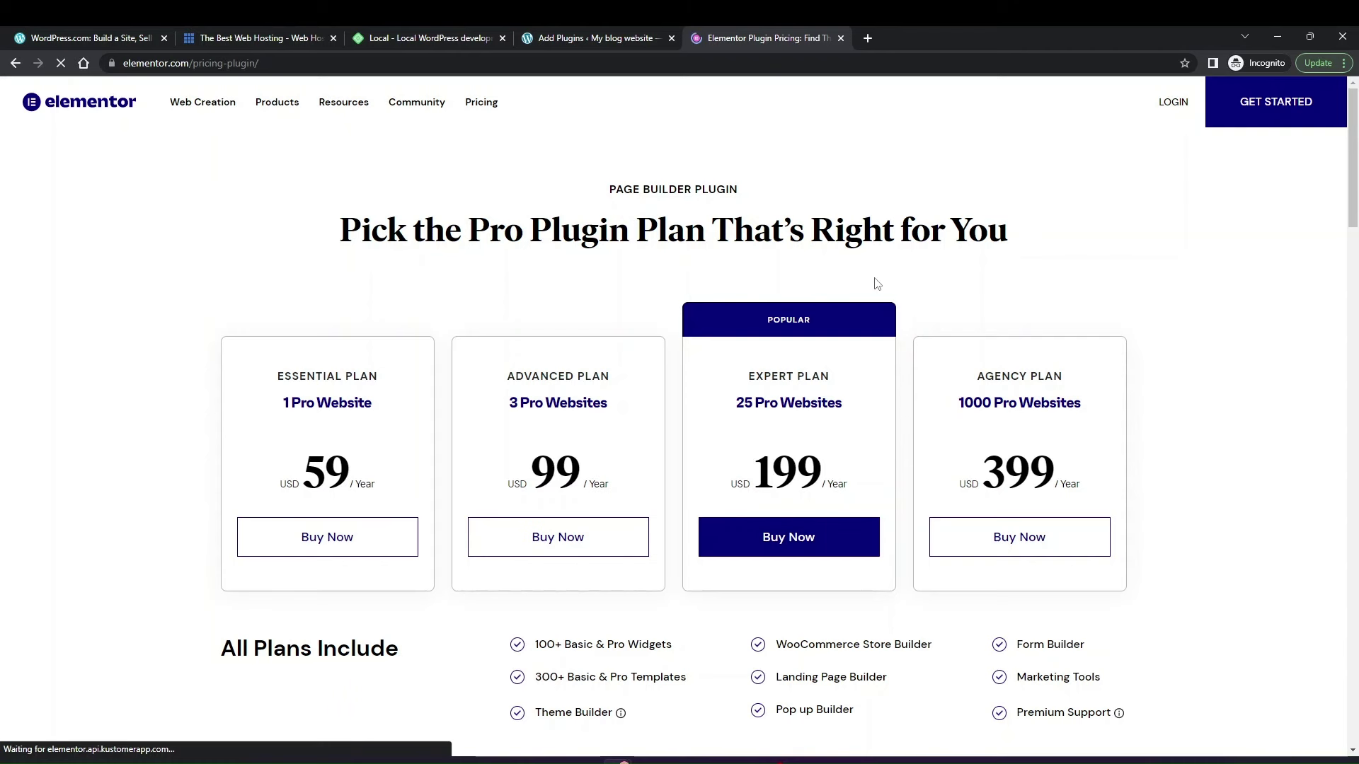
click(573, 37)
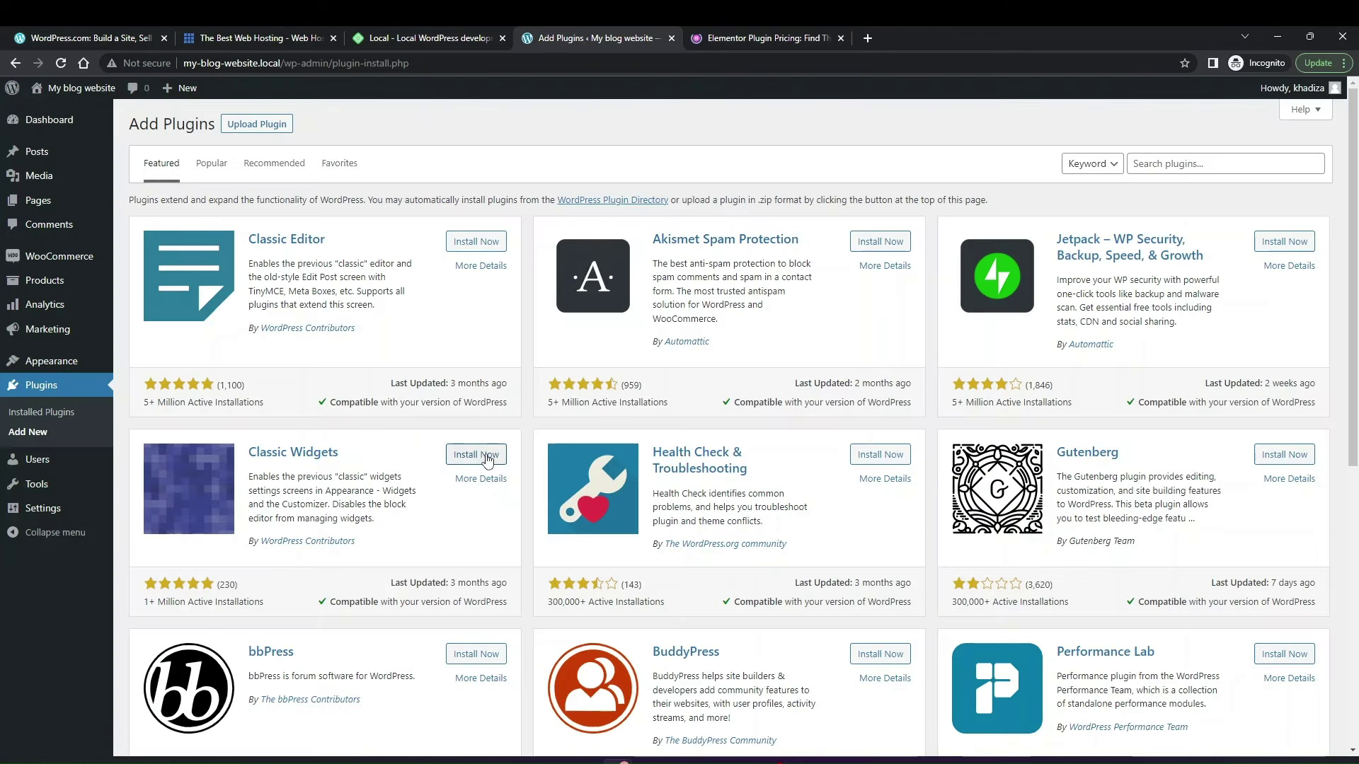
Step: Choose elementor-pro-3.7.3.zip from Downloads in the plugin upload form
click(256, 126)
click(639, 255)
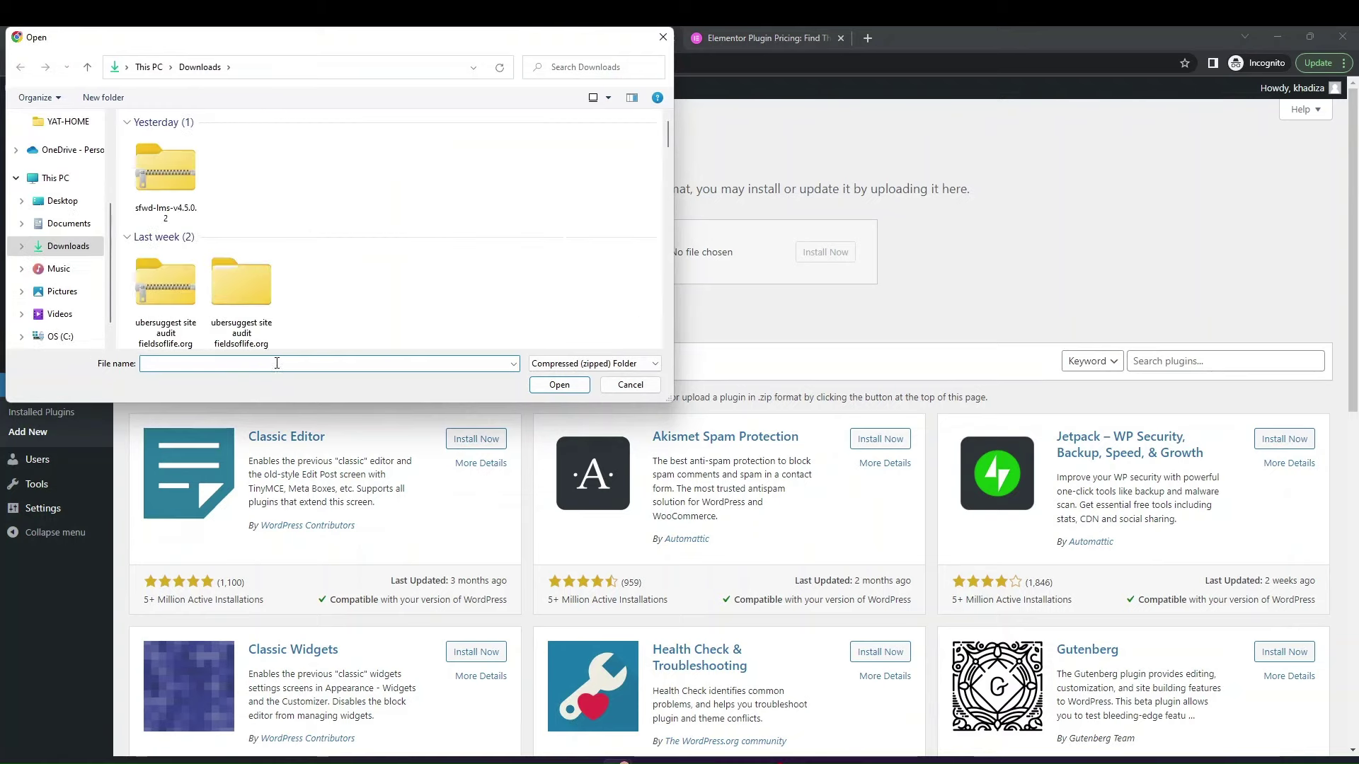
text(ele)
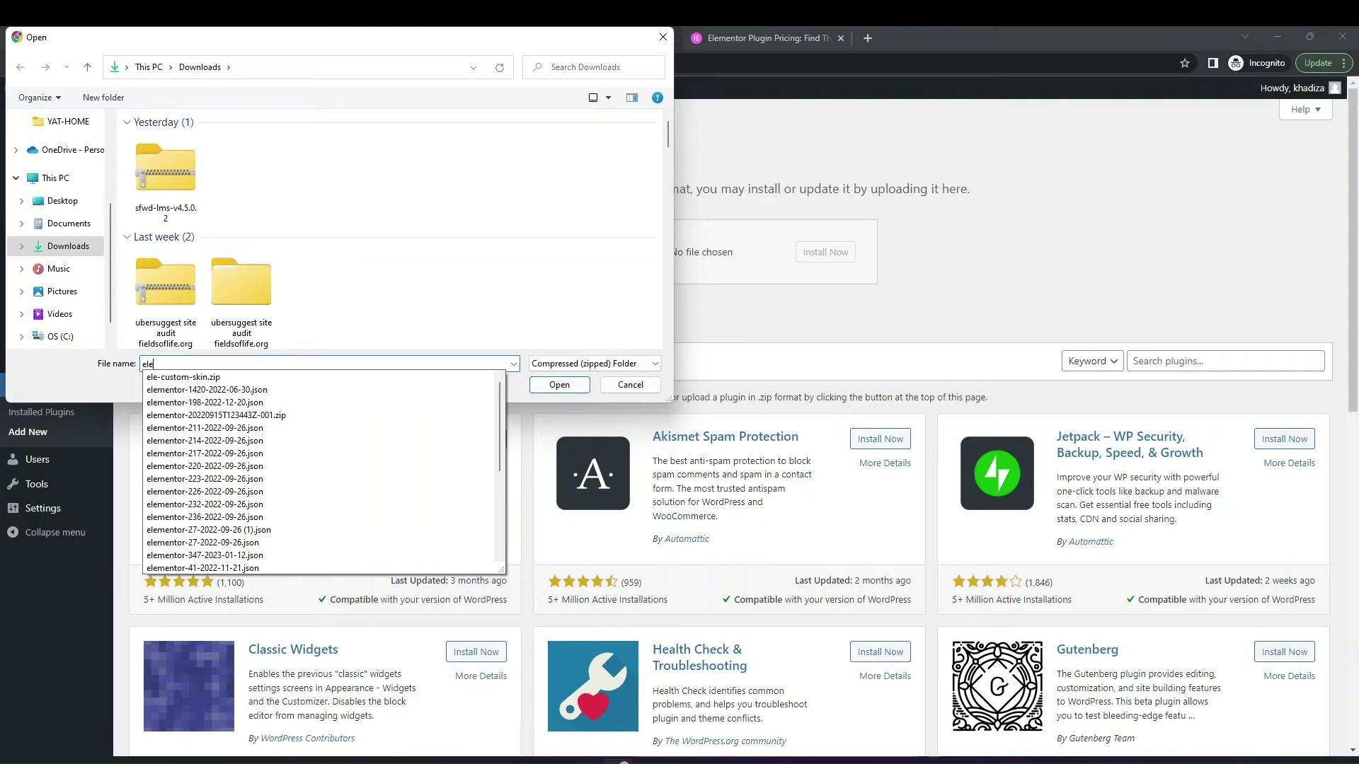
text(m)
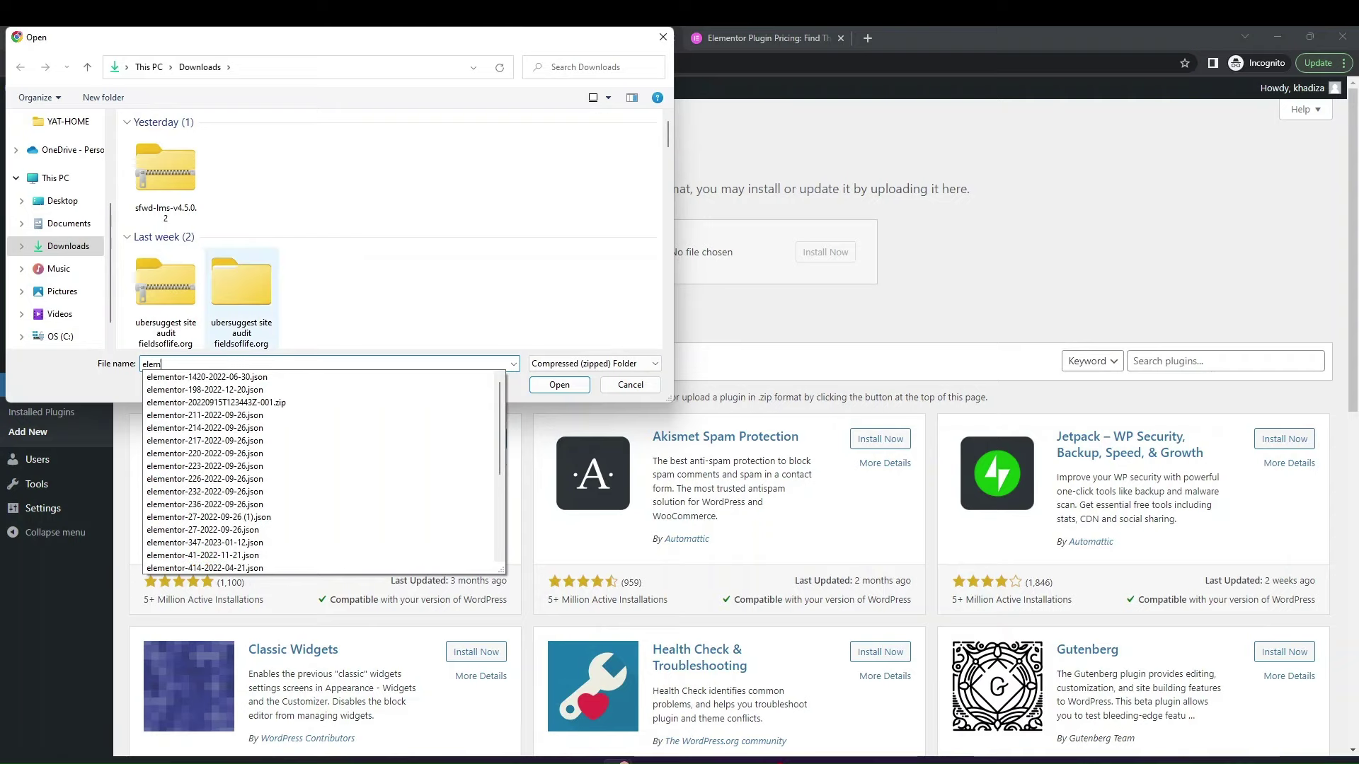
text(entor)
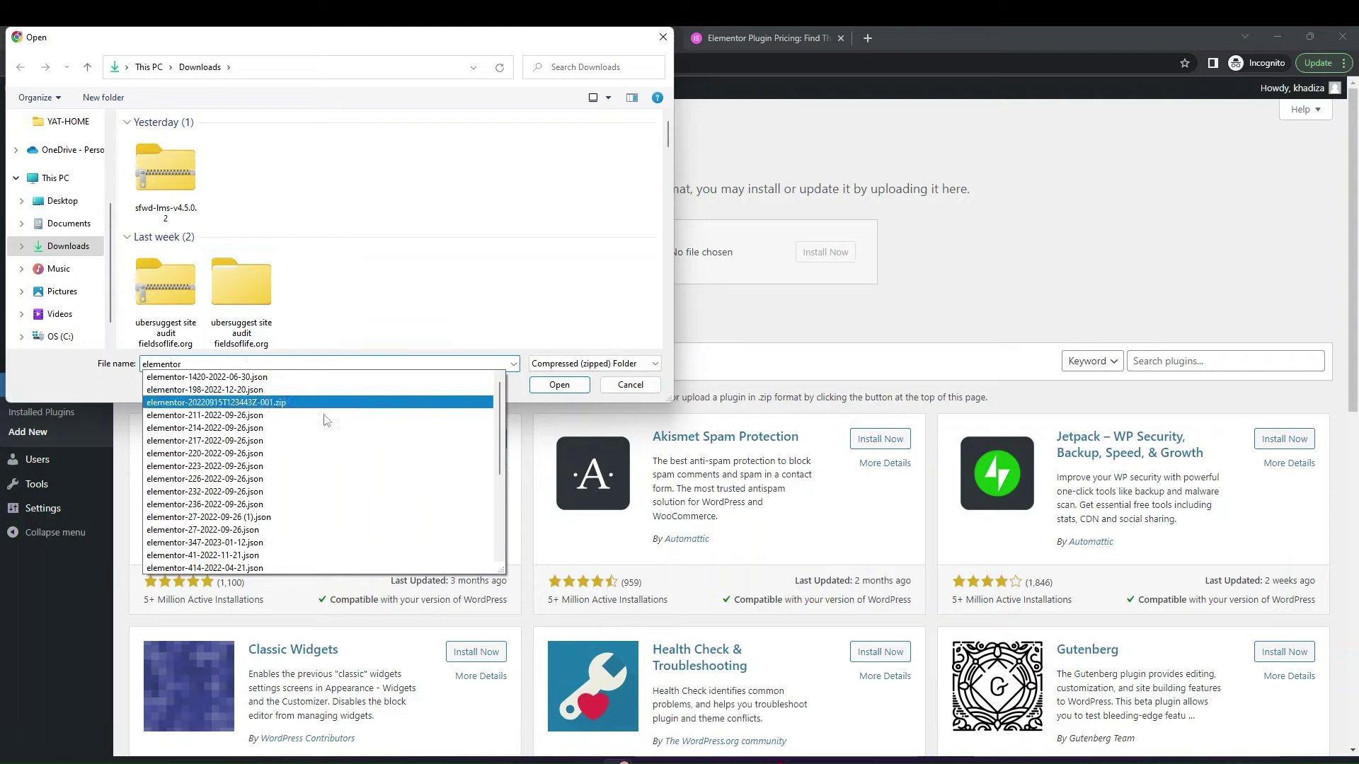
scroll(254, 455, down, 4)
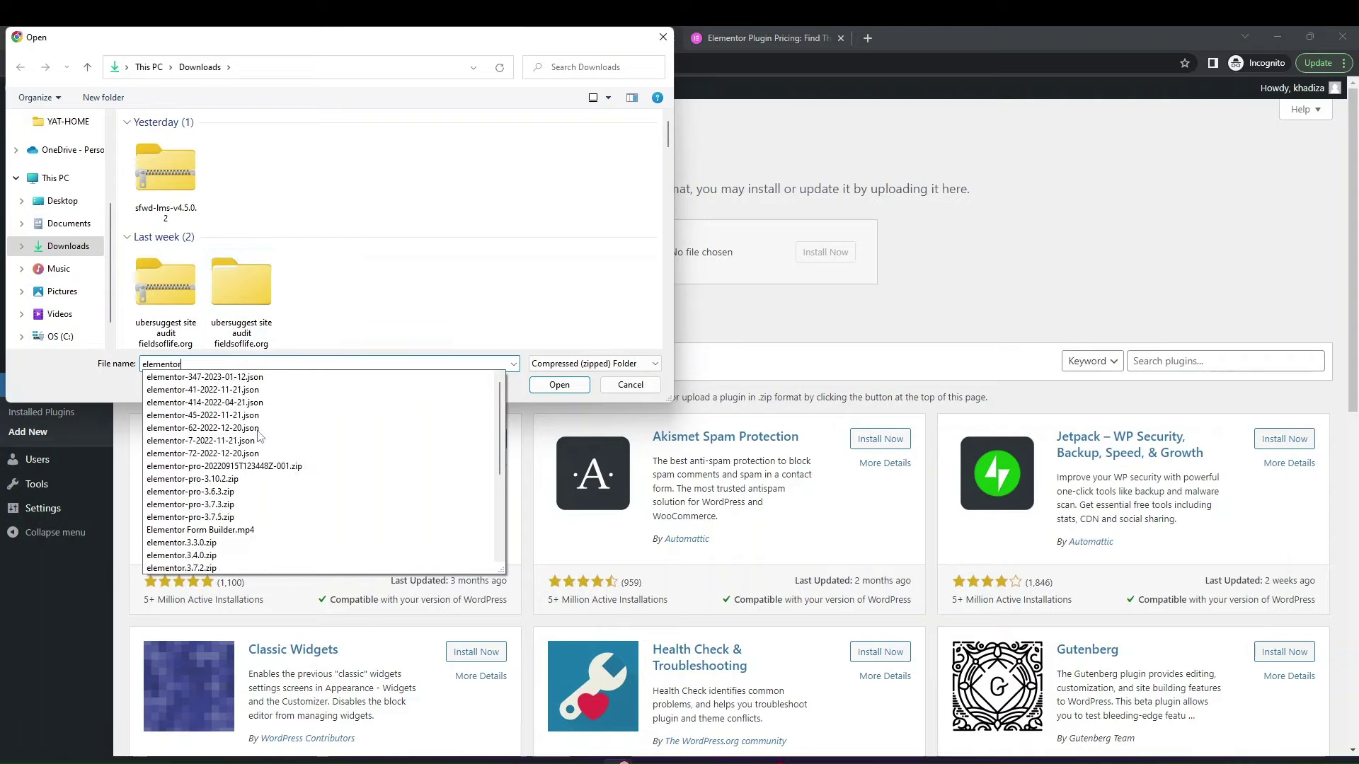
click(219, 504)
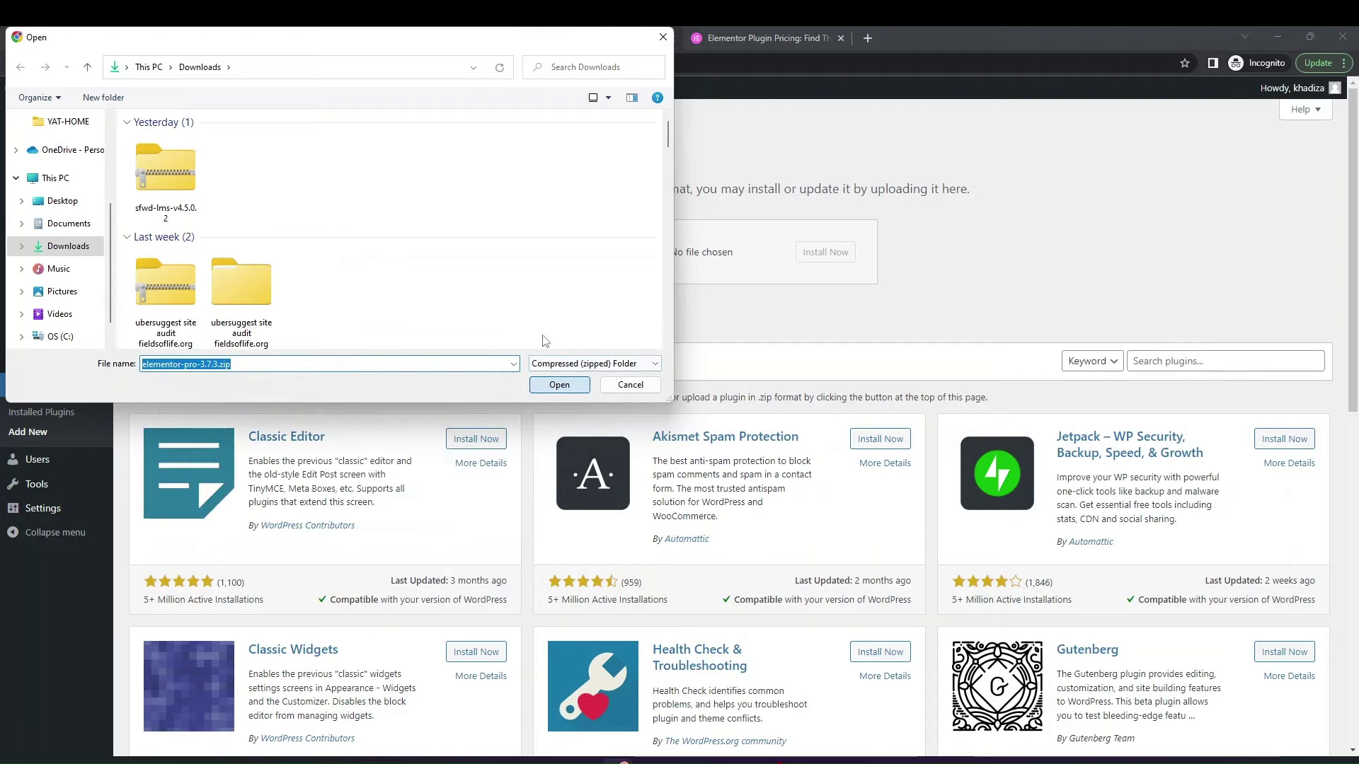
key(Return)
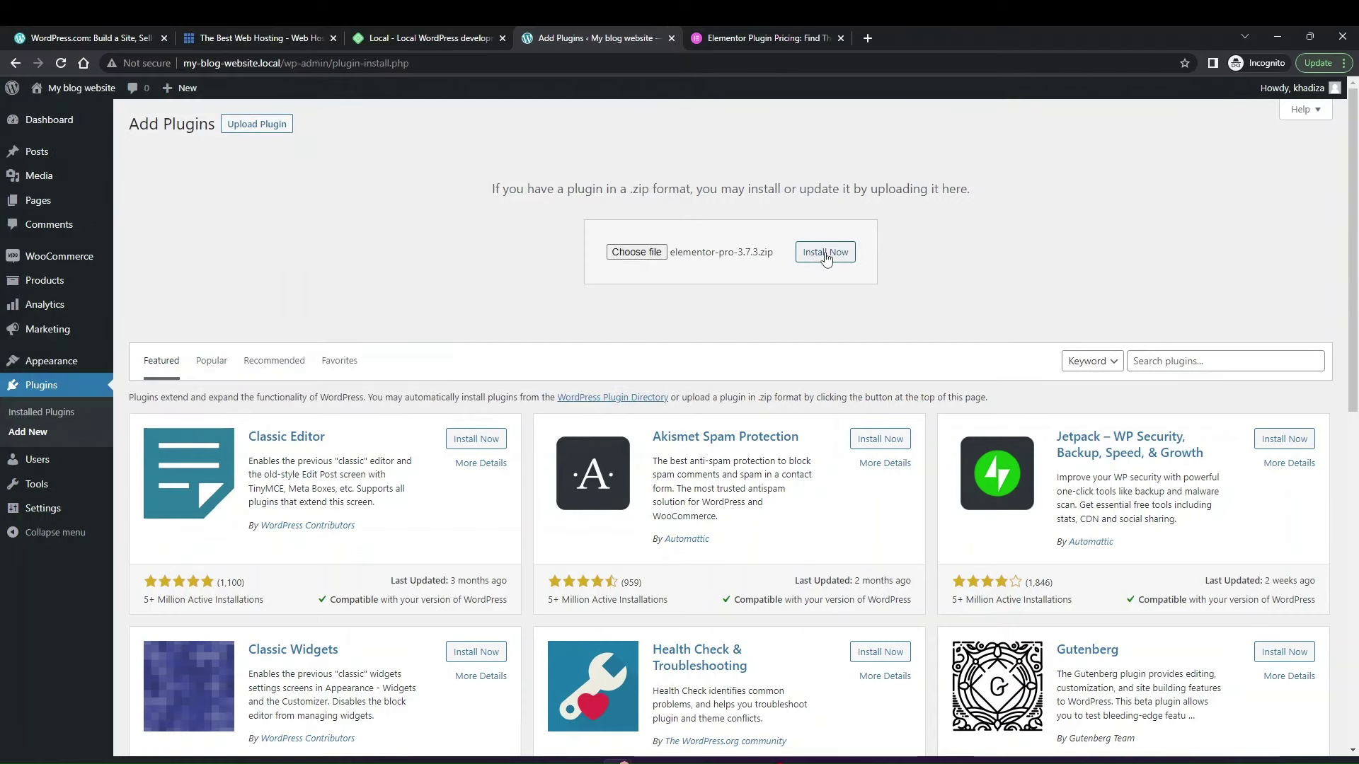
Step: Install the uploaded Elementor Pro 3.7.3 zip and activate it
click(825, 254)
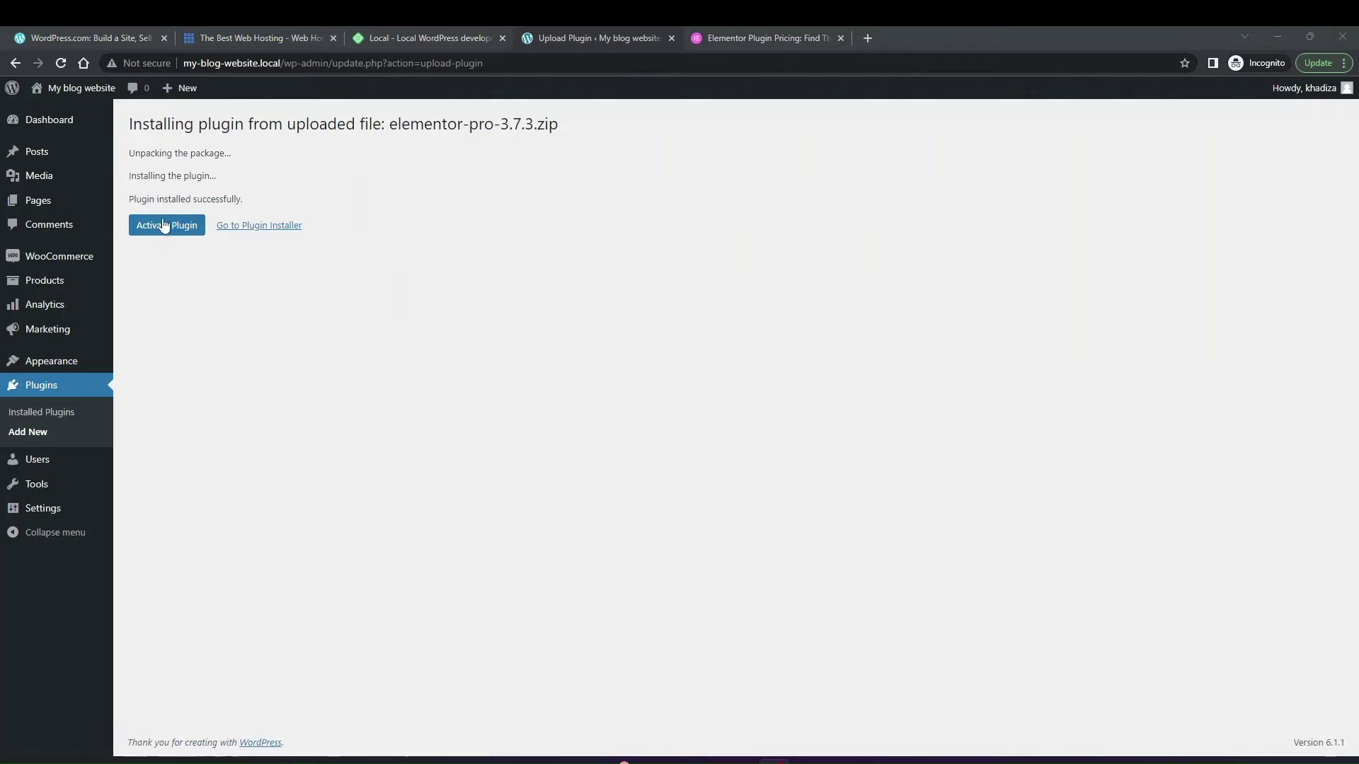
click(168, 225)
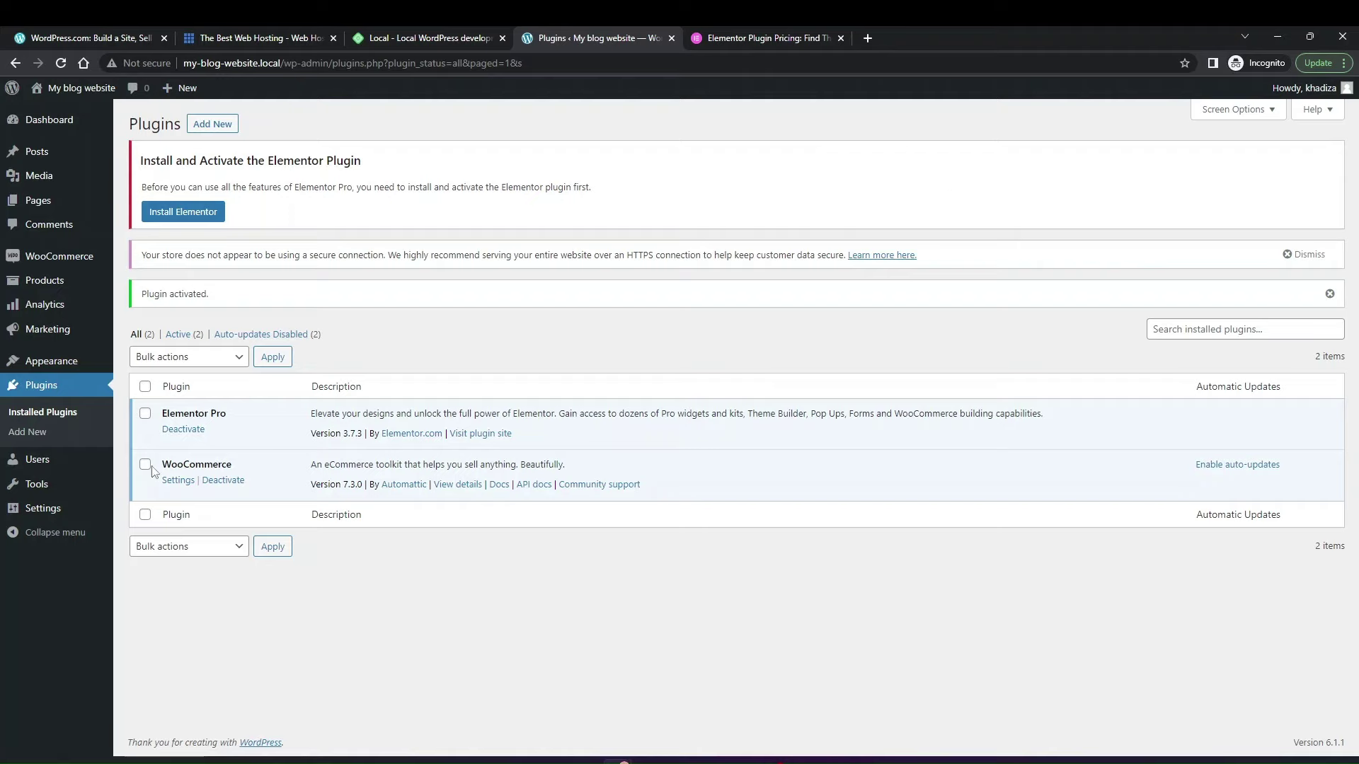
Step: Open the site's Users list from the admin sidebar
click(43, 463)
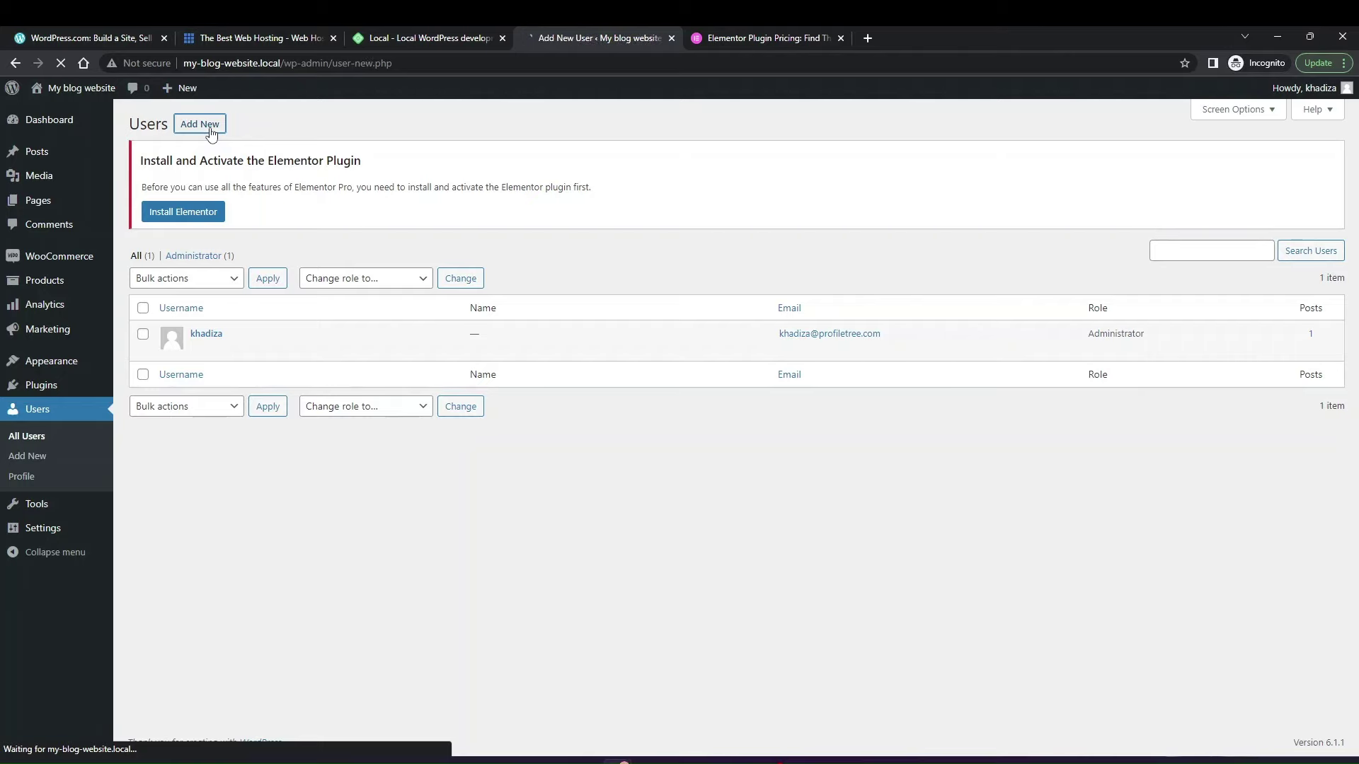
Step: Enter the new user's username, e-mail address, first name and last name
click(337, 285)
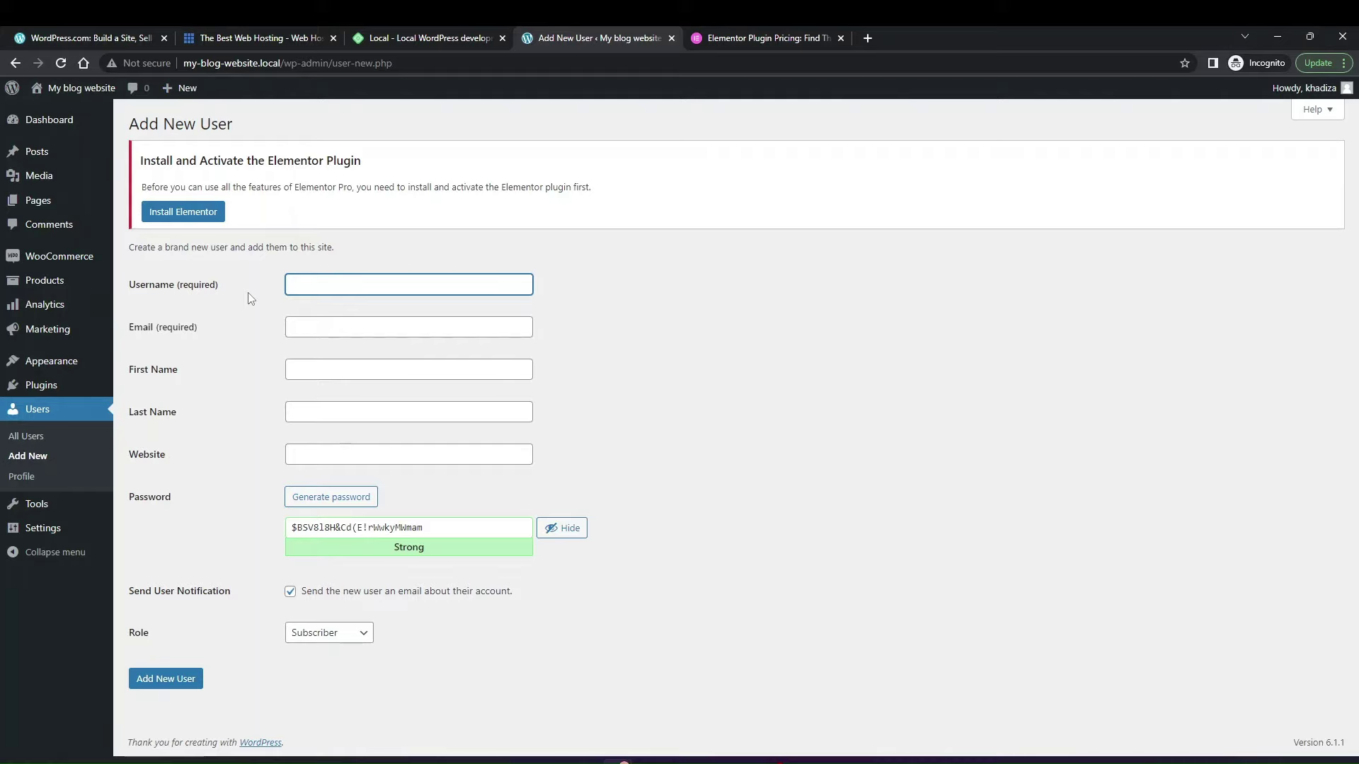
text(User1)
click(320, 327)
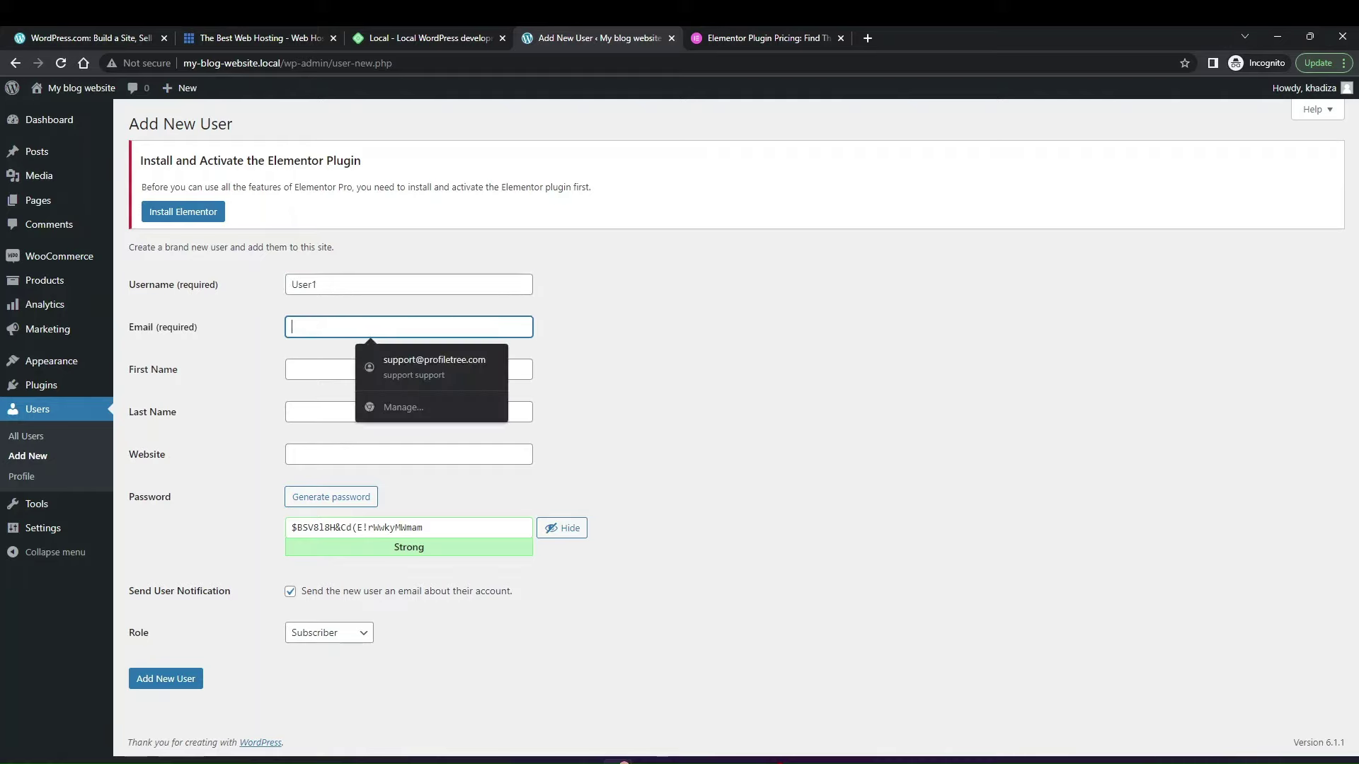
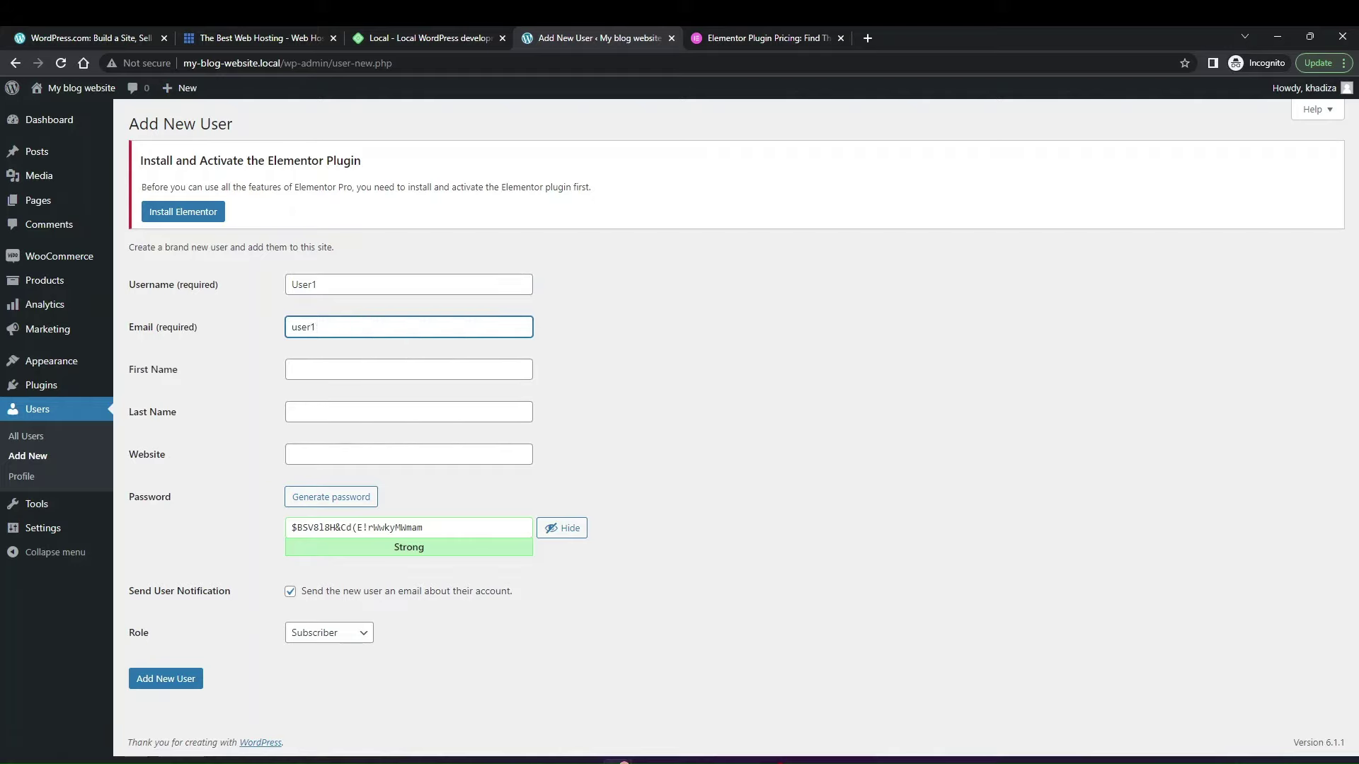
click(303, 375)
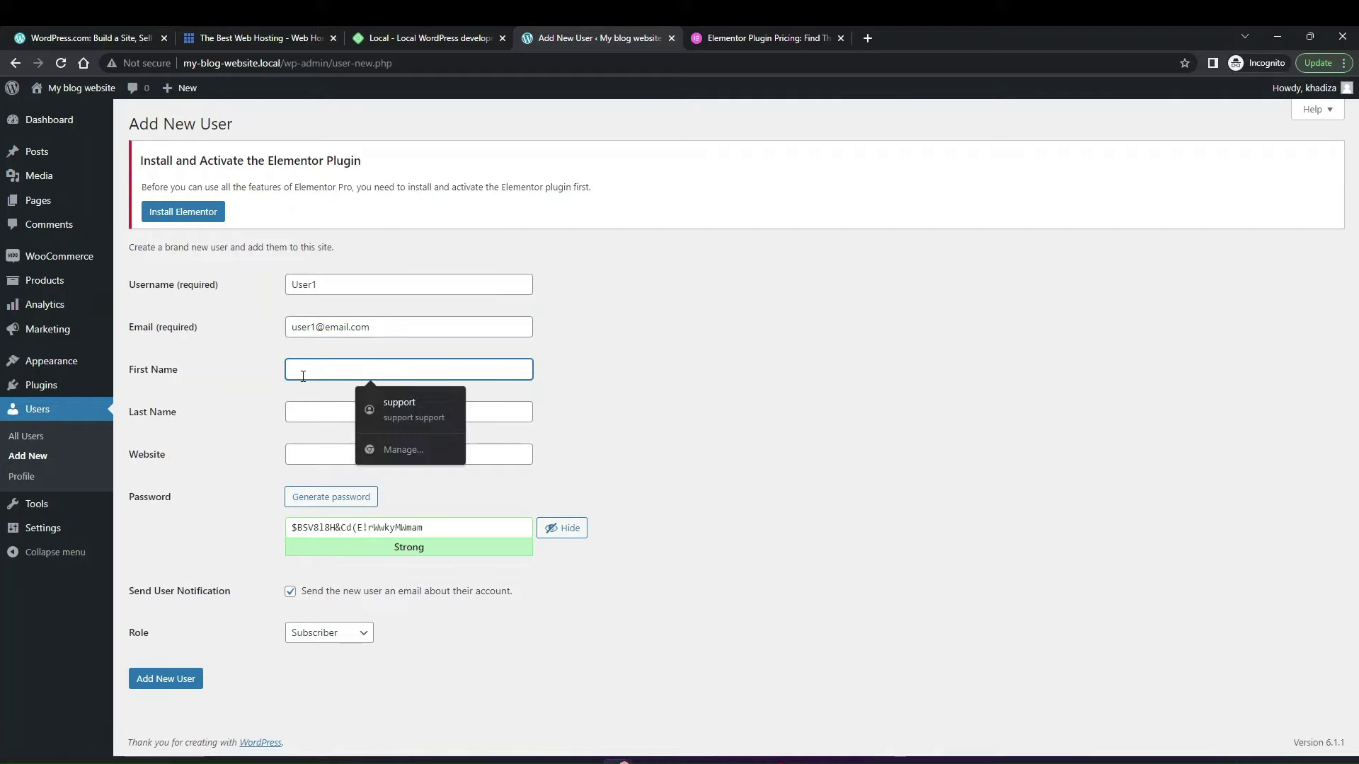
key(Tab)
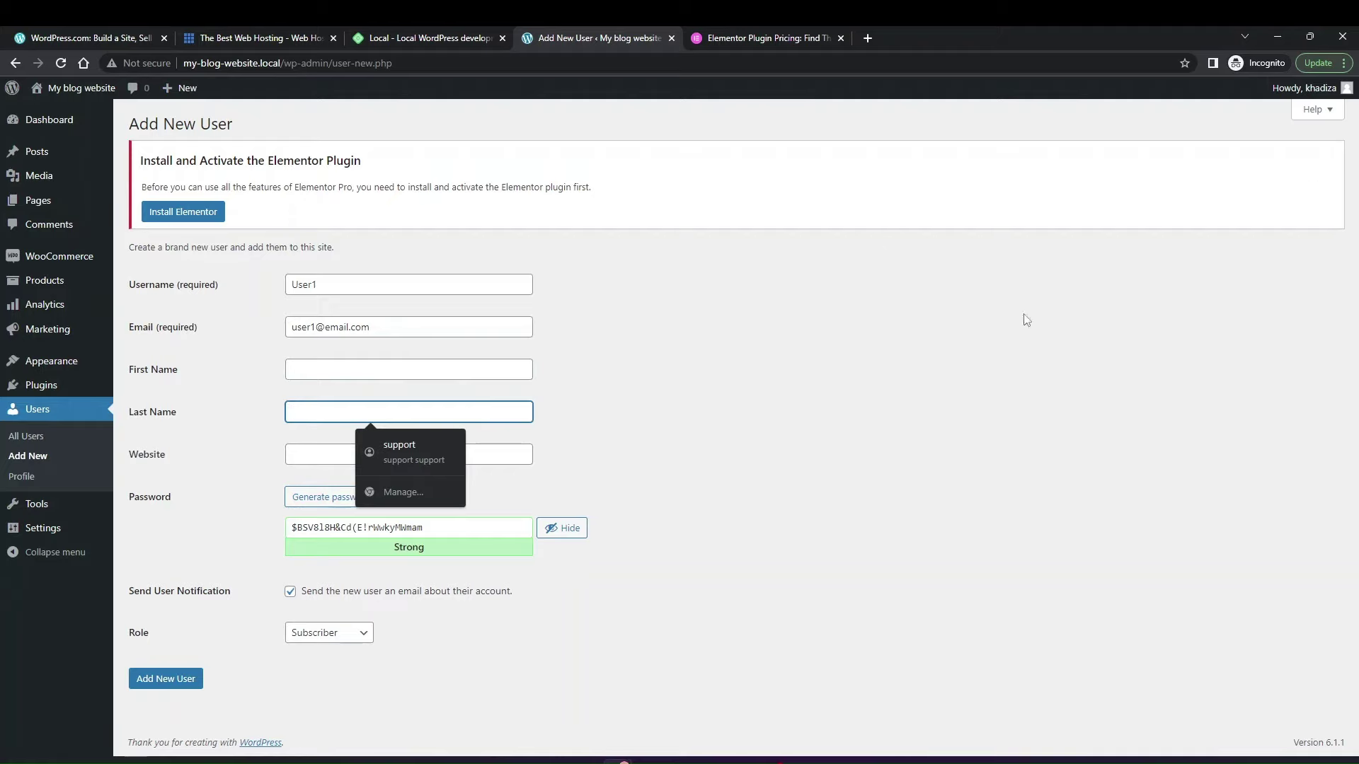
mouse_move(1326, 103)
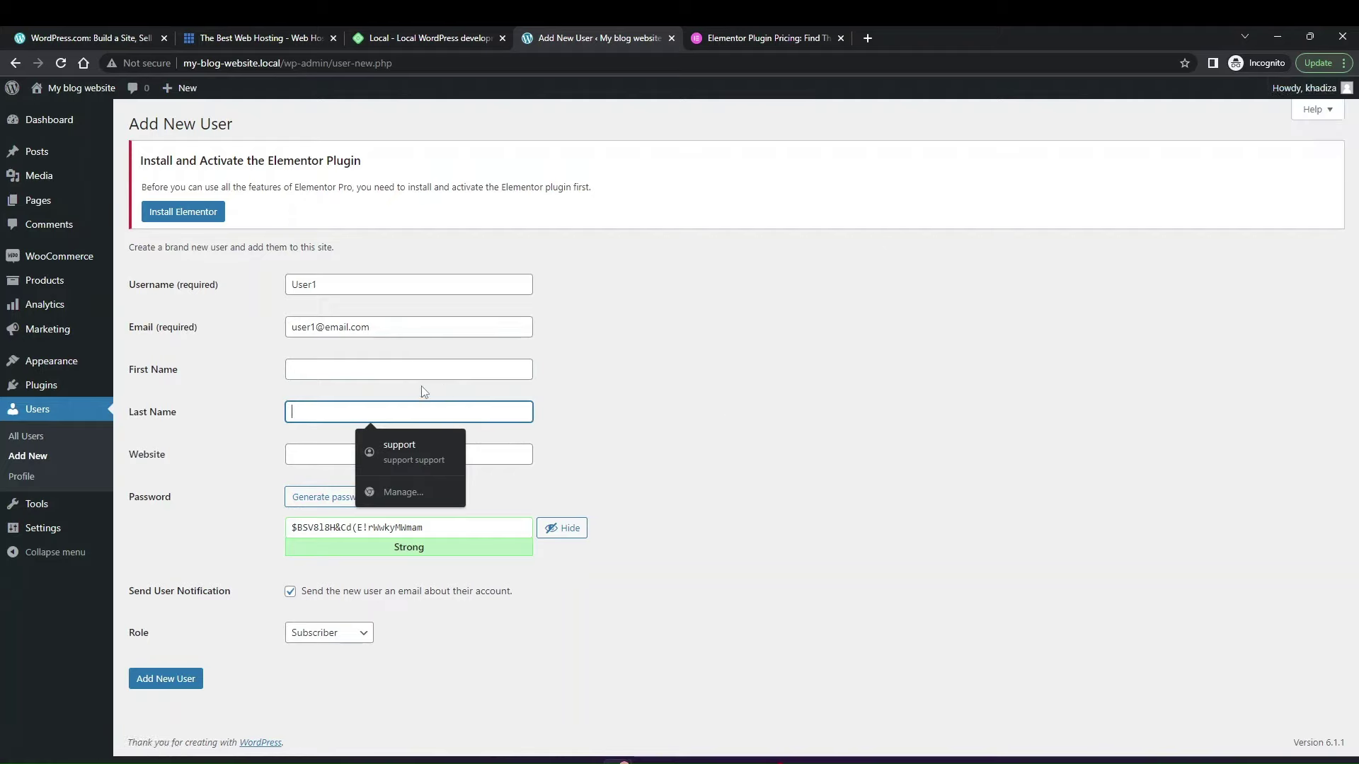
click(402, 373)
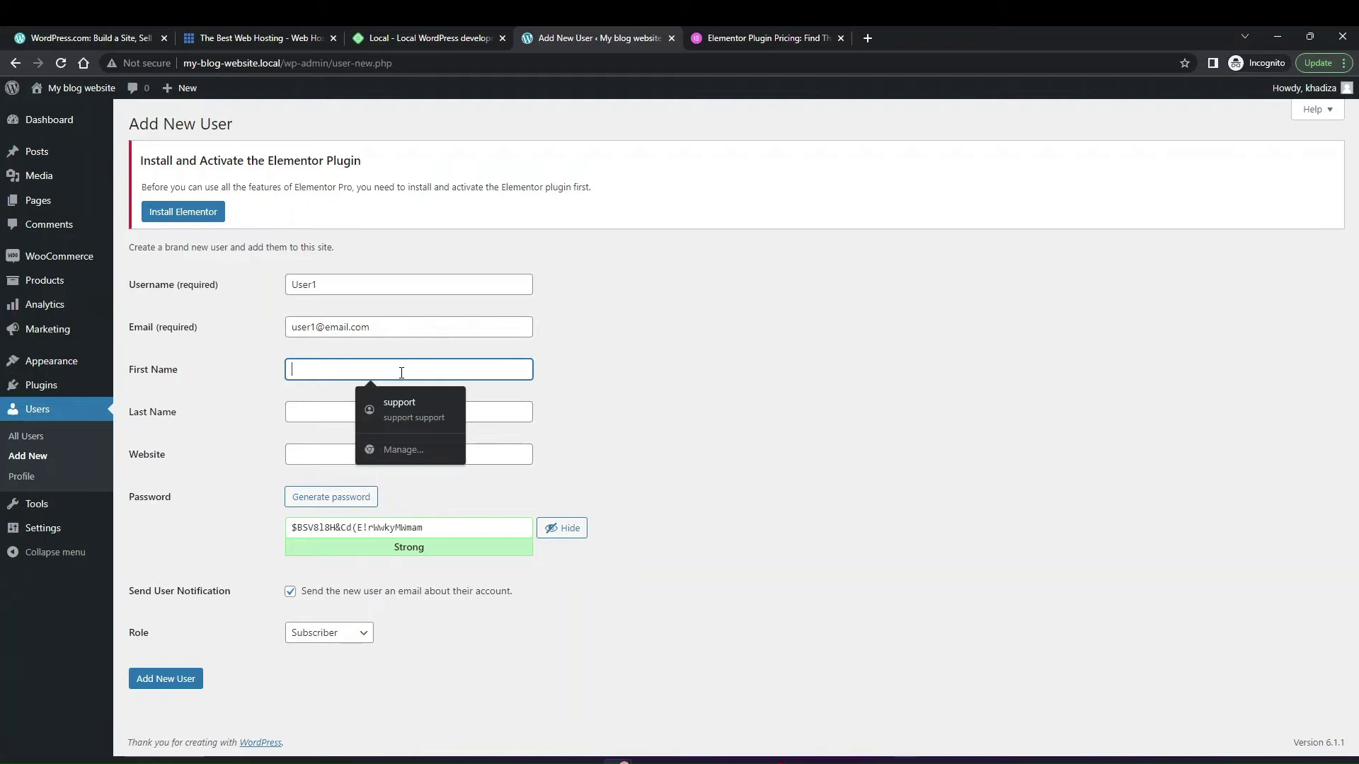
text(Ja)
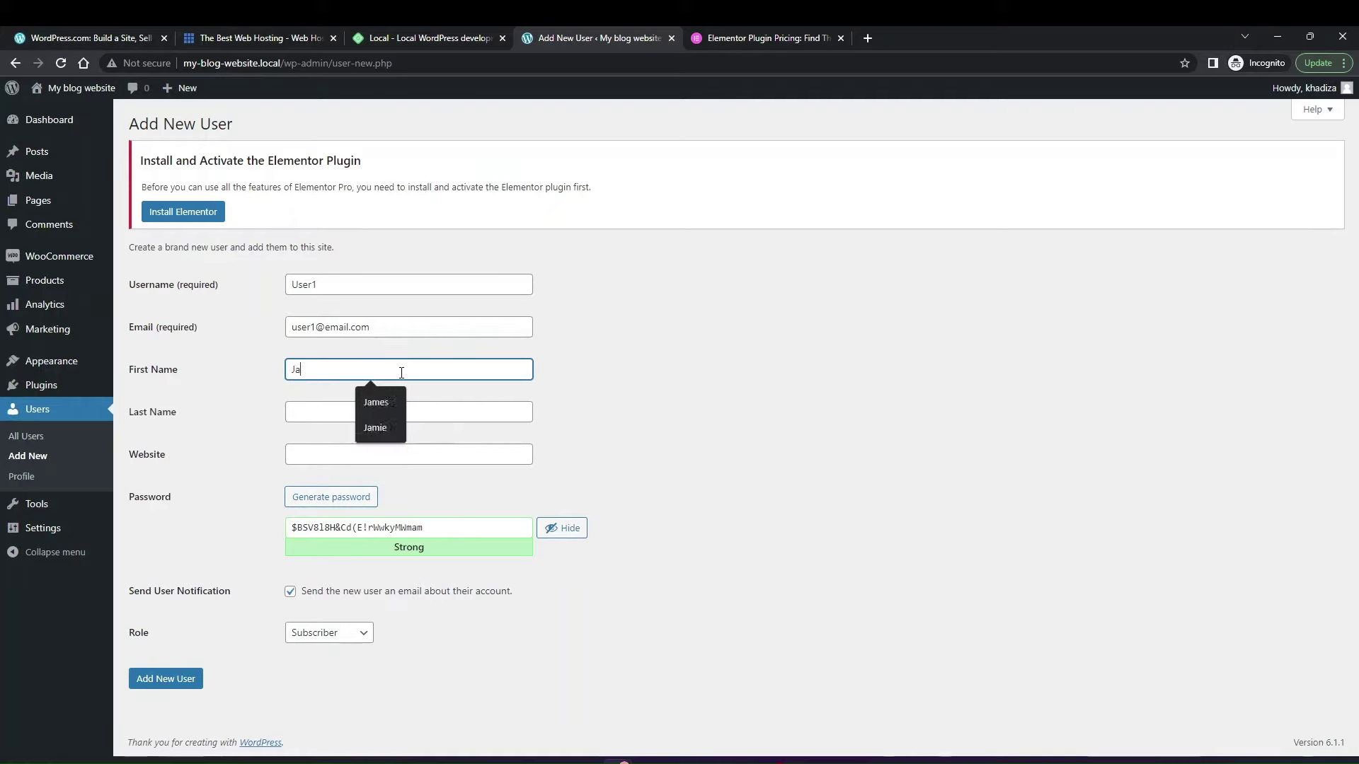
text(ne)
click(351, 411)
text(Smith)
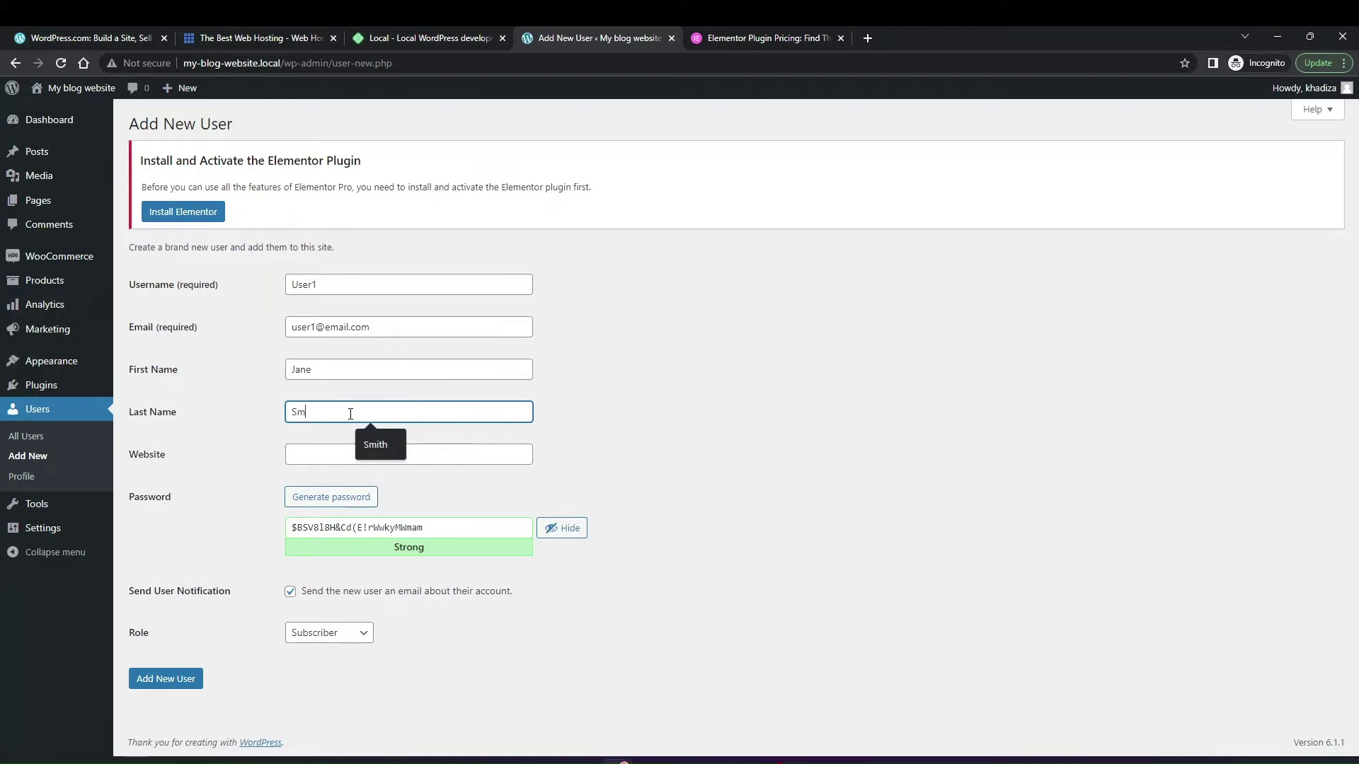
Step: Generate a password, assign the Editor role, and create the user
click(329, 497)
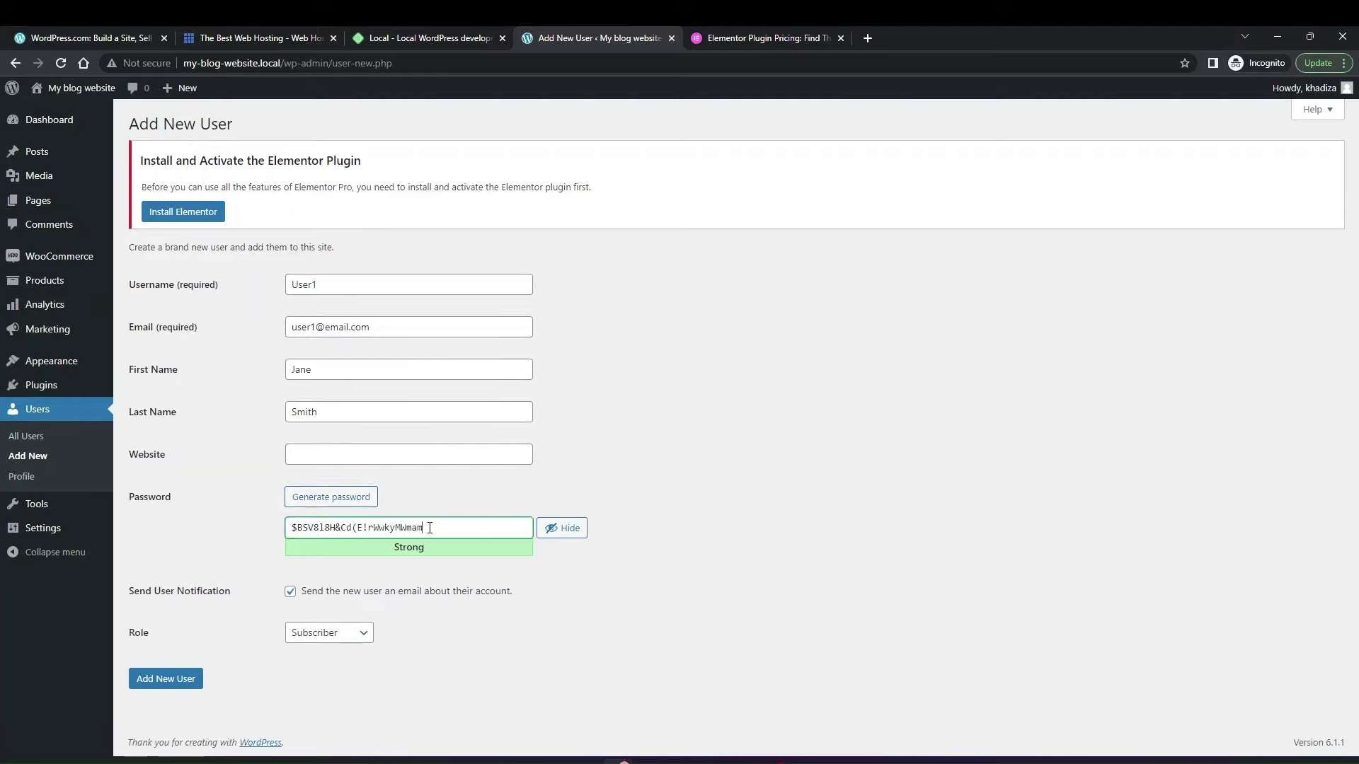
click(375, 503)
triple_click(414, 527)
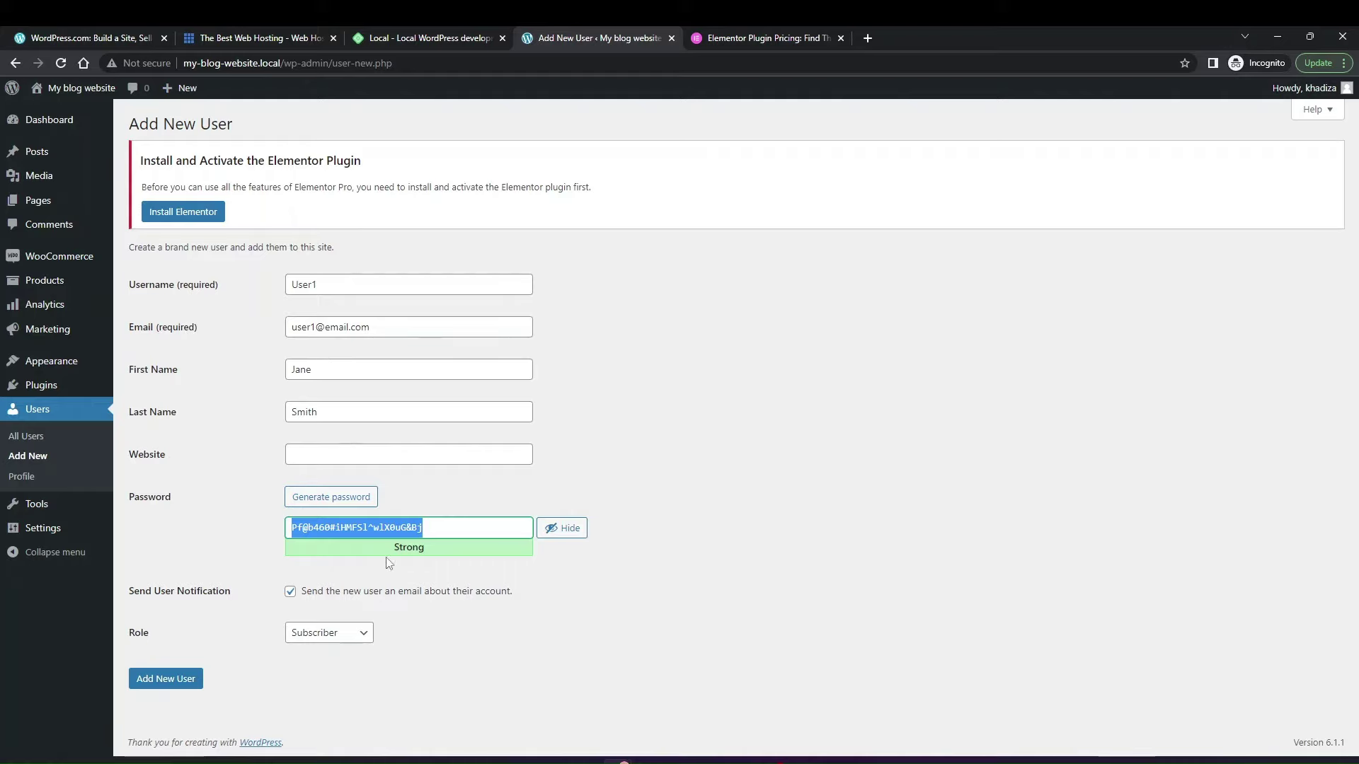
click(319, 637)
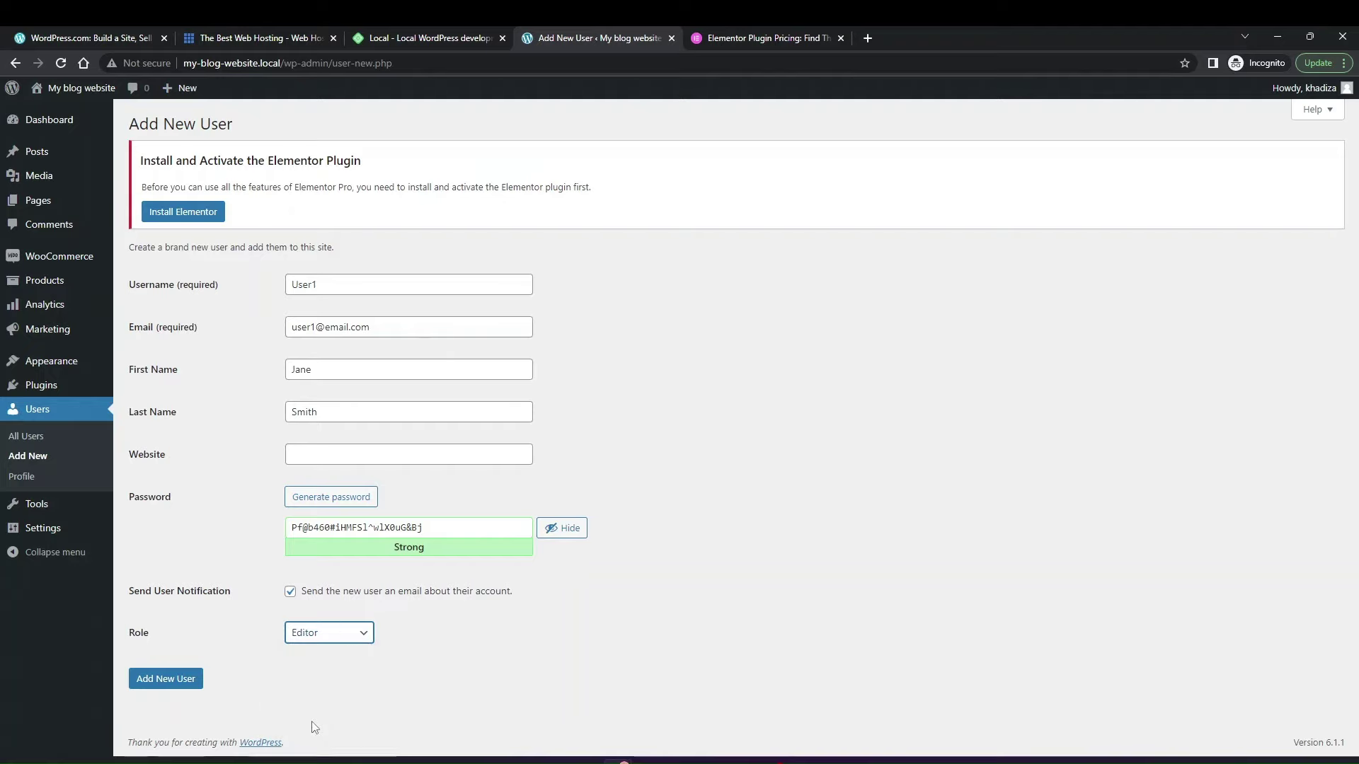
click(308, 722)
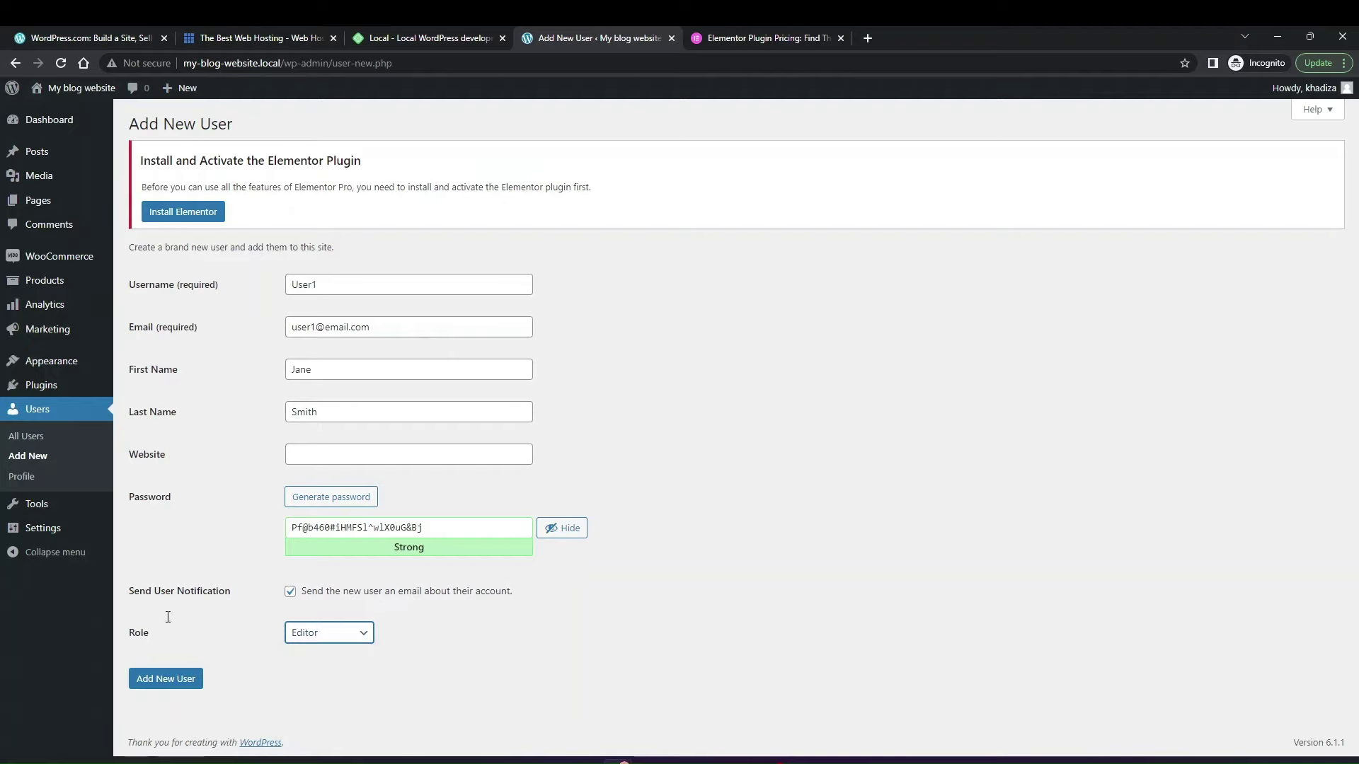
click(181, 682)
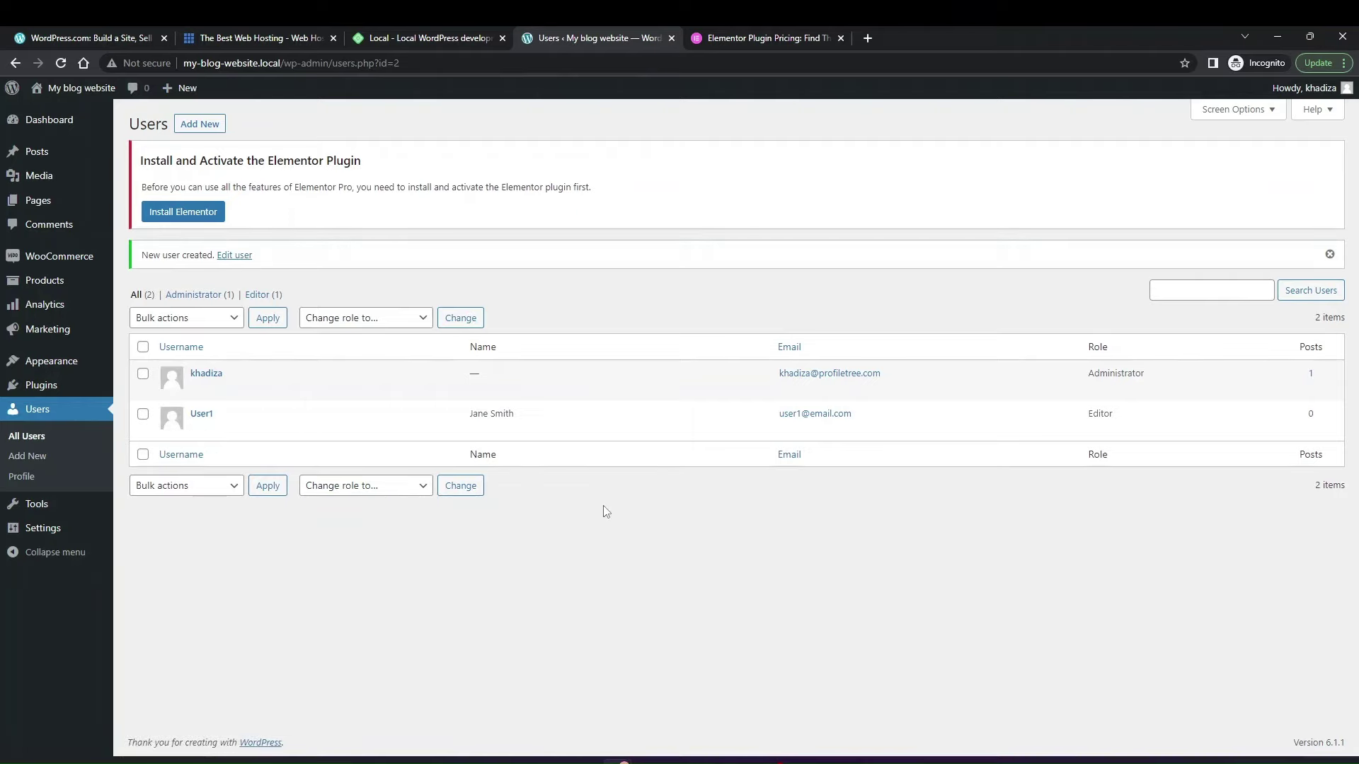
Step: Hide the Posts column in the users list via Screen Options, then go to Tools
click(1228, 111)
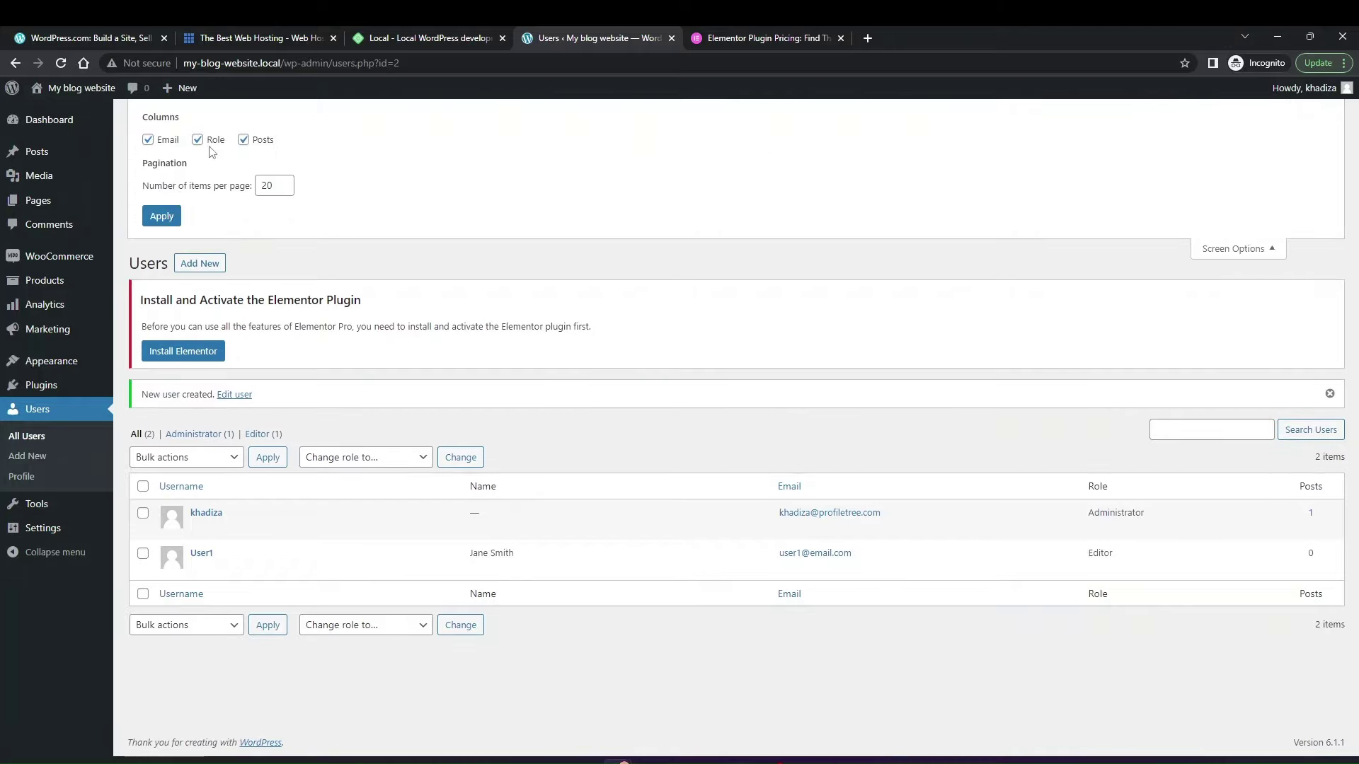
click(259, 142)
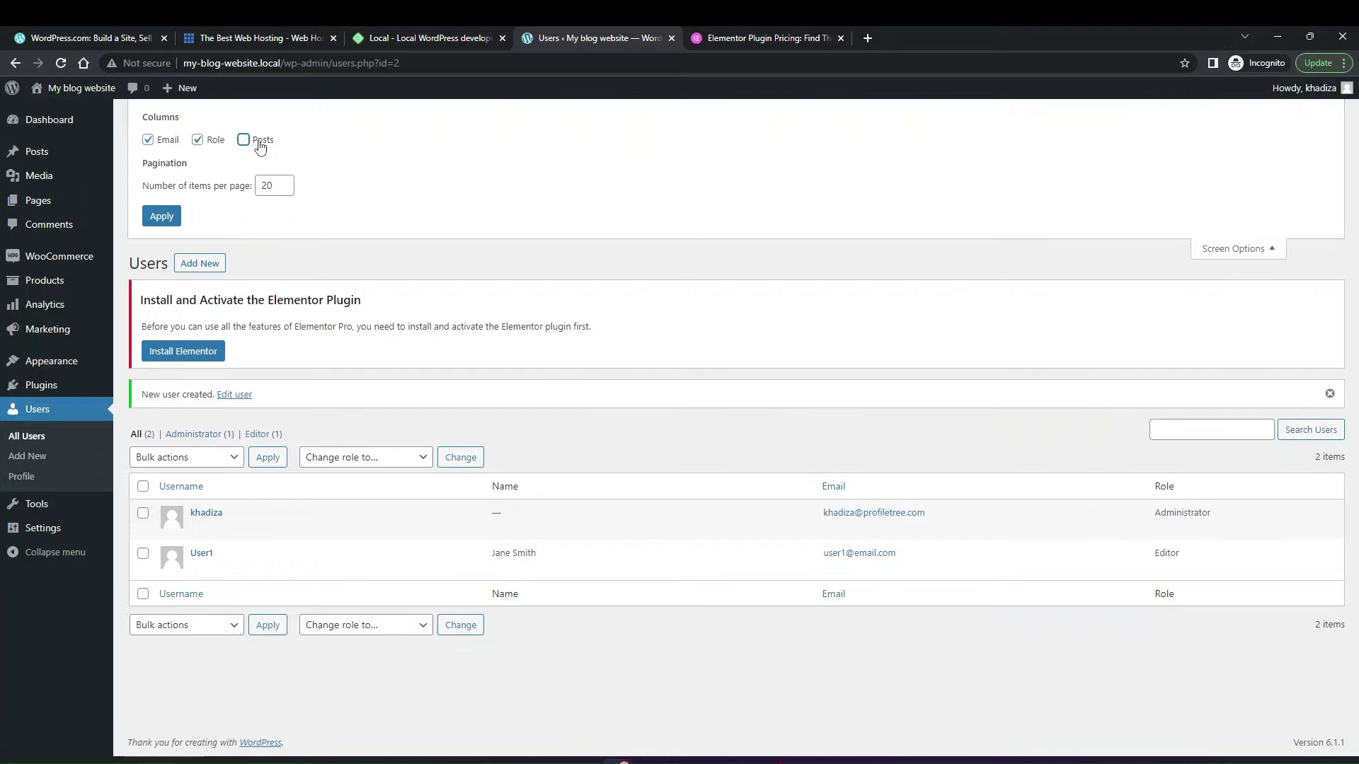
click(1223, 249)
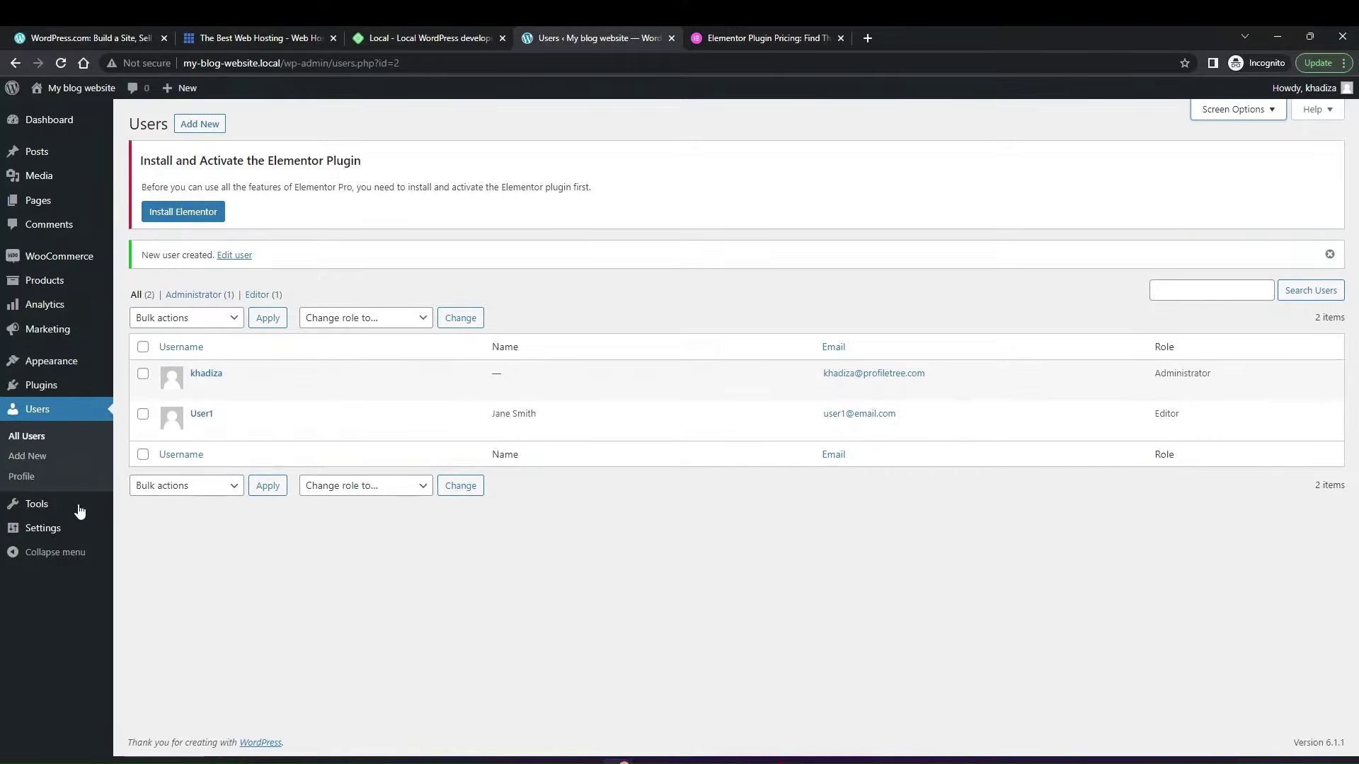
click(32, 507)
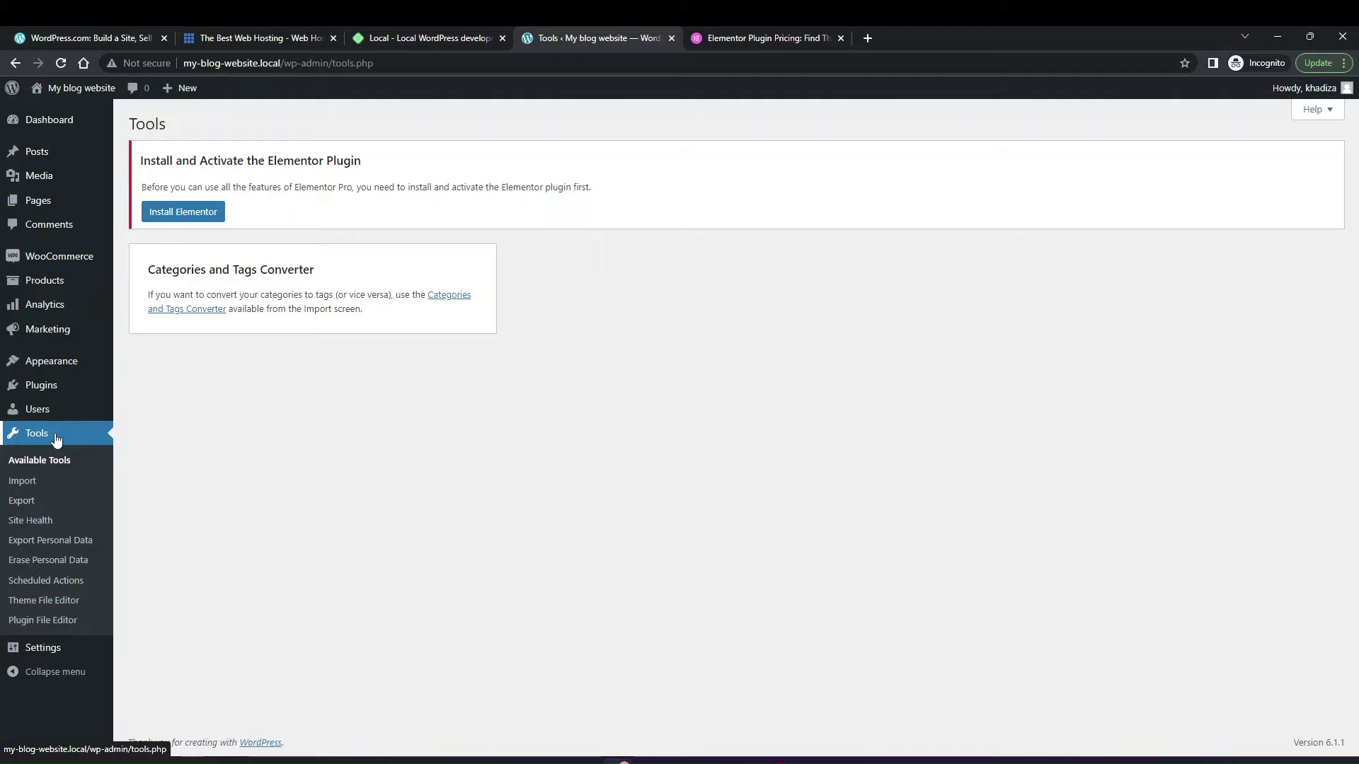
Step: Inspect the inactive-themes and missing-modules recommendations in Site Health, then go to General settings
click(30, 521)
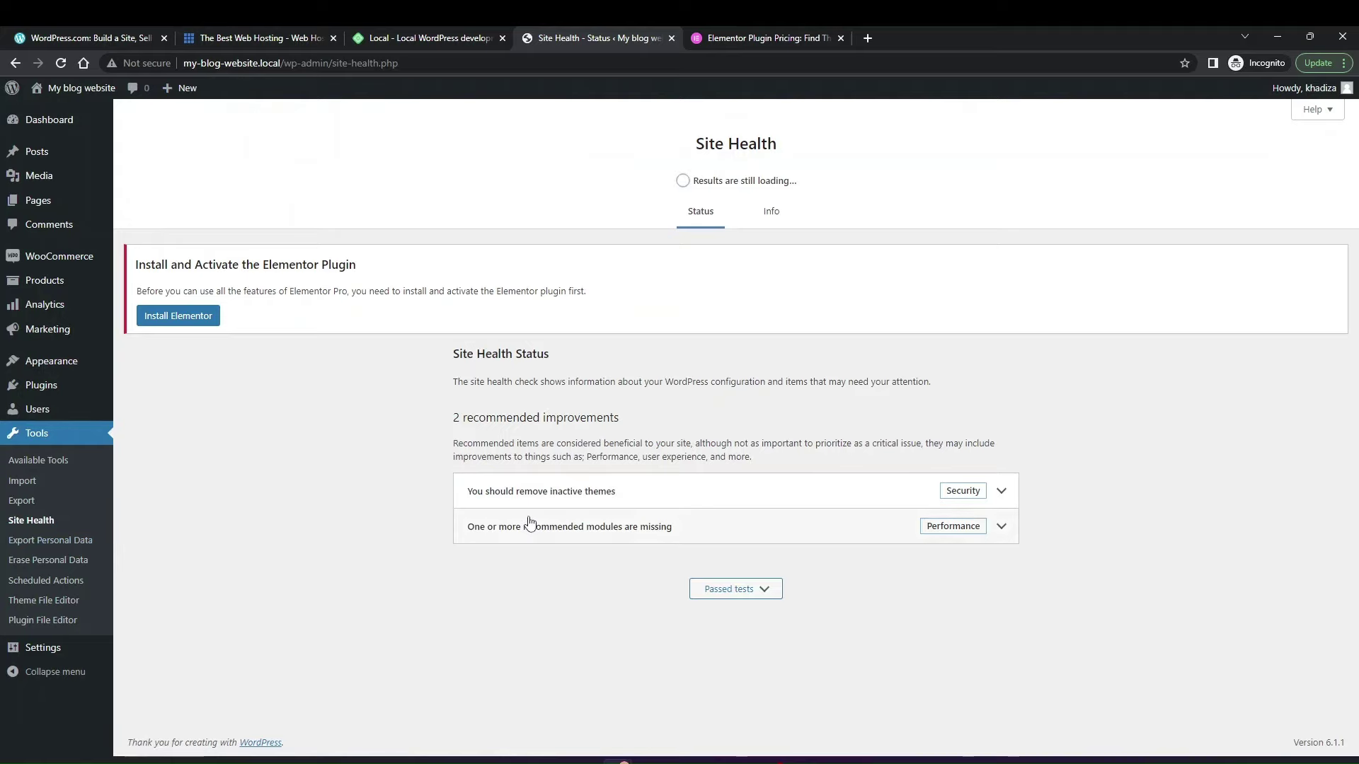
click(841, 504)
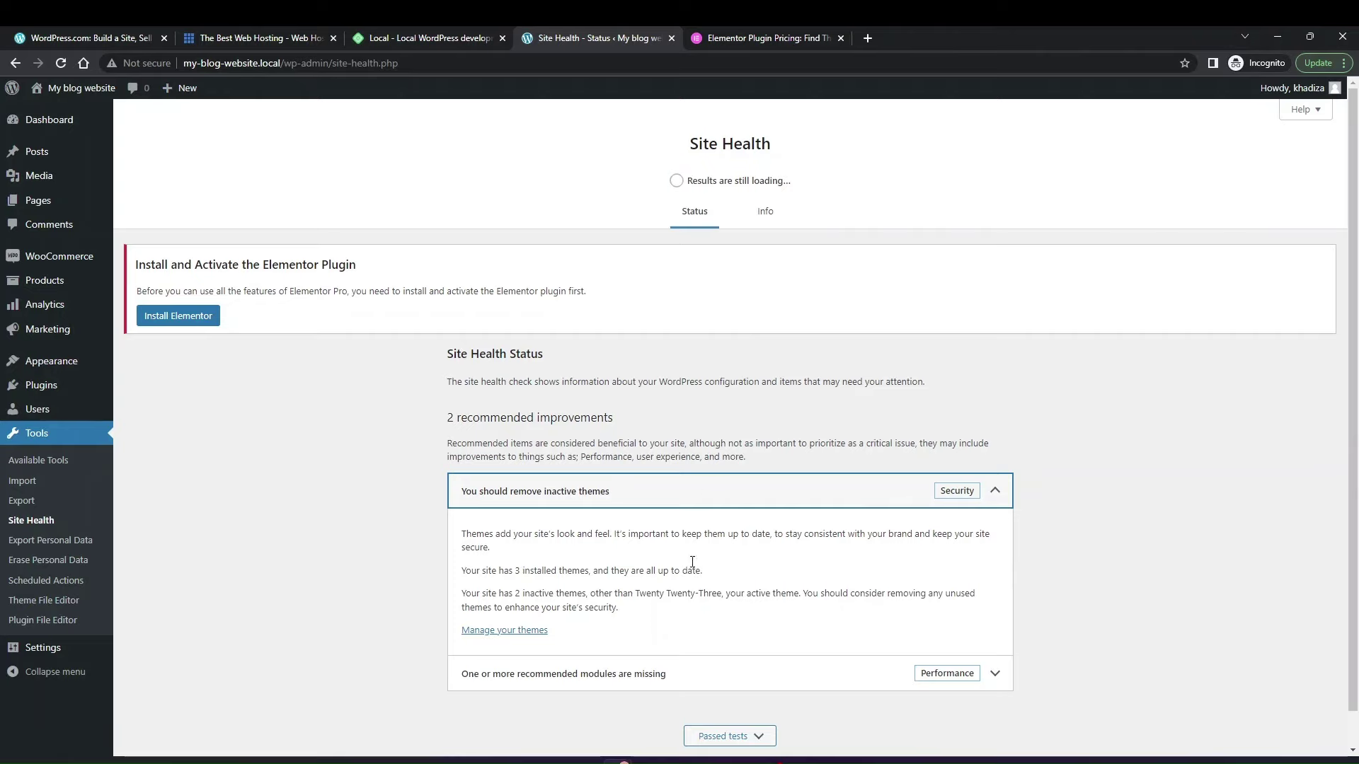
click(710, 508)
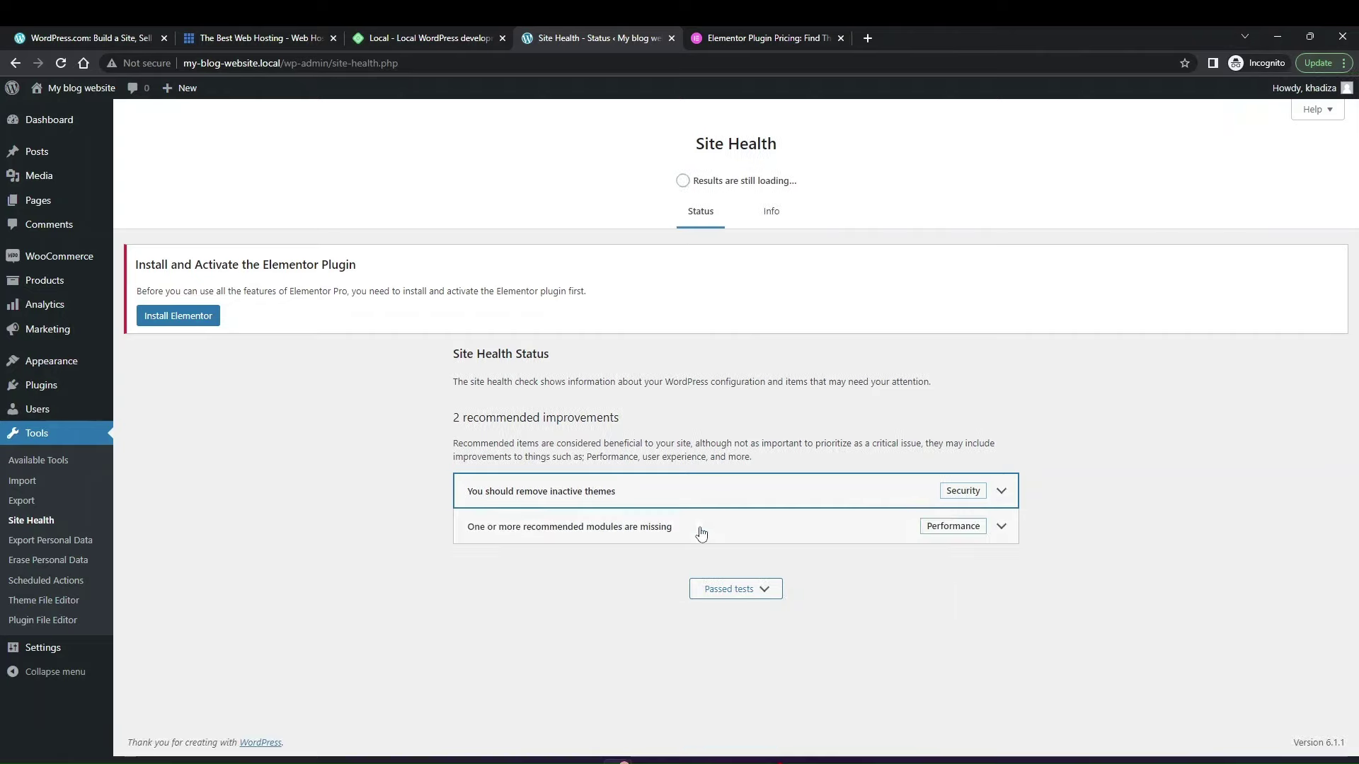
click(702, 532)
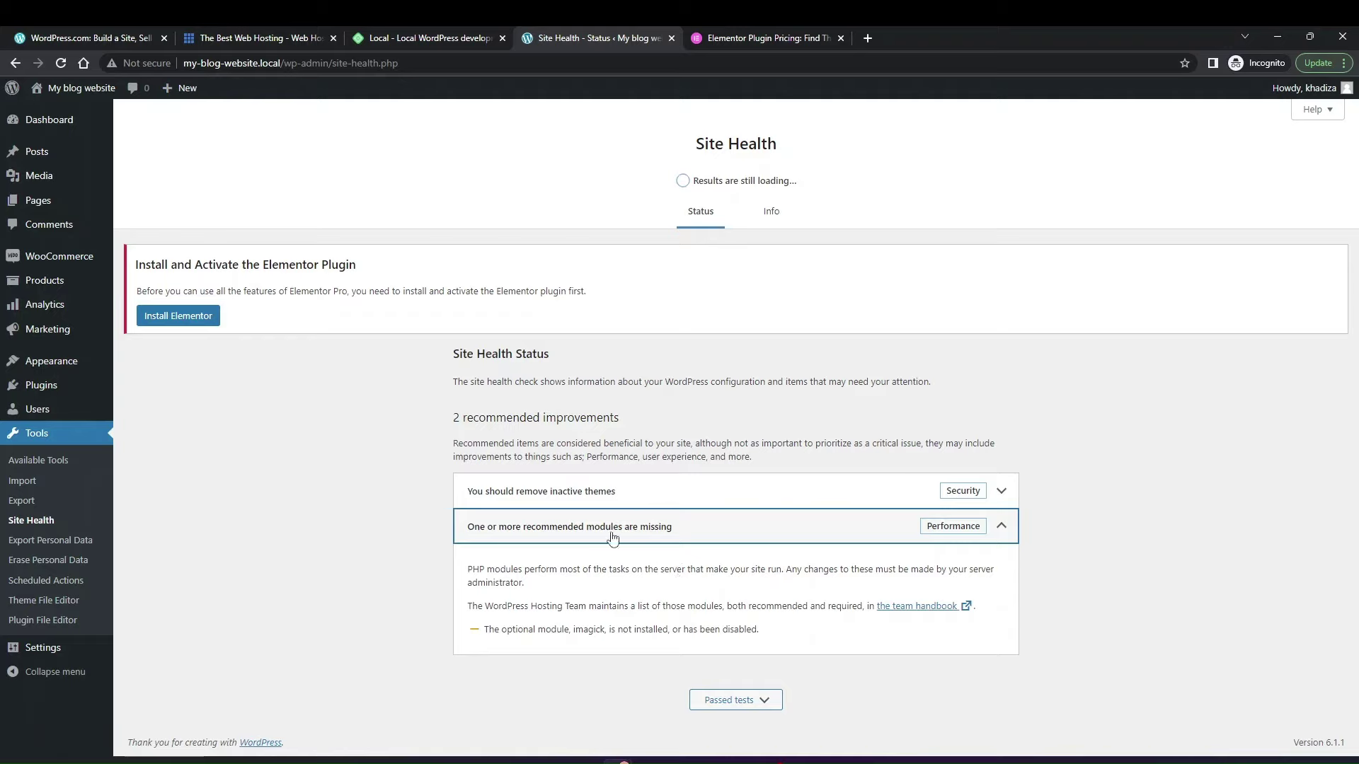
click(590, 532)
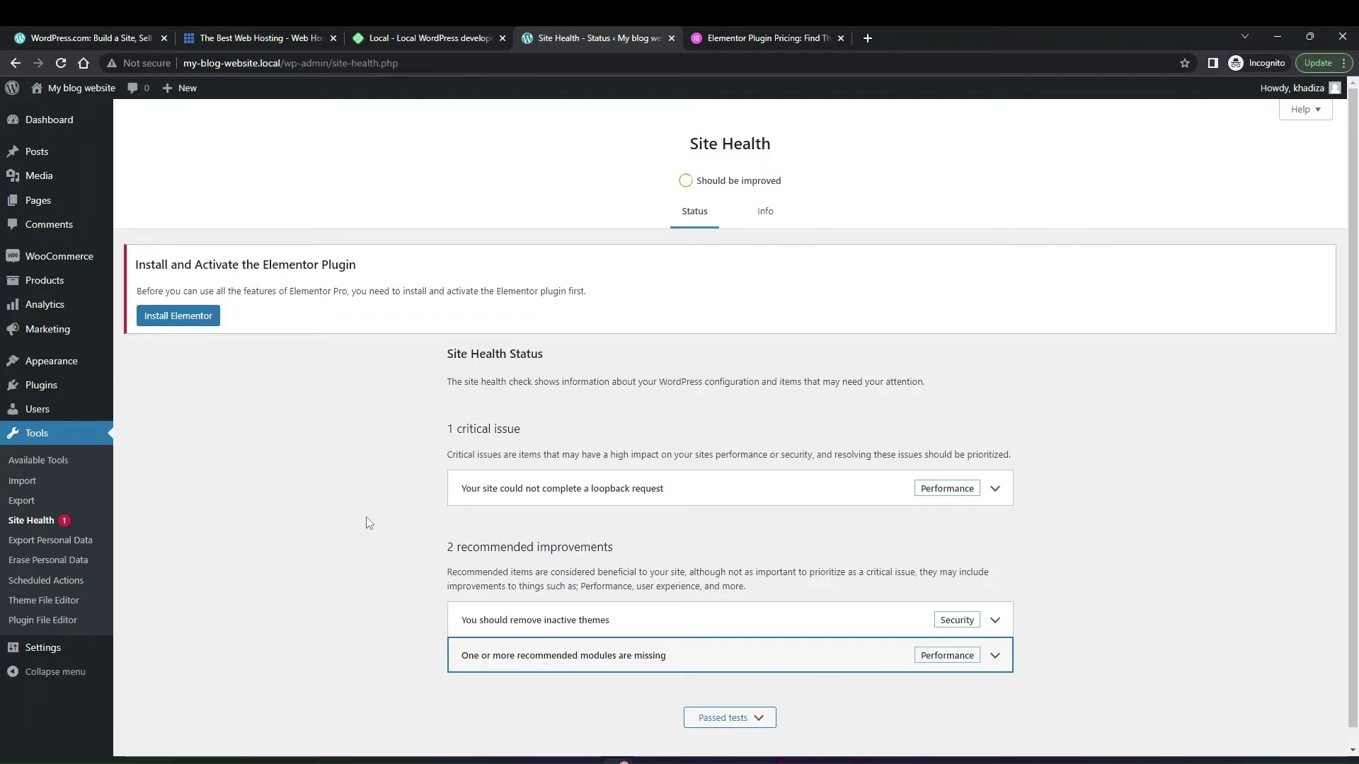
click(68, 653)
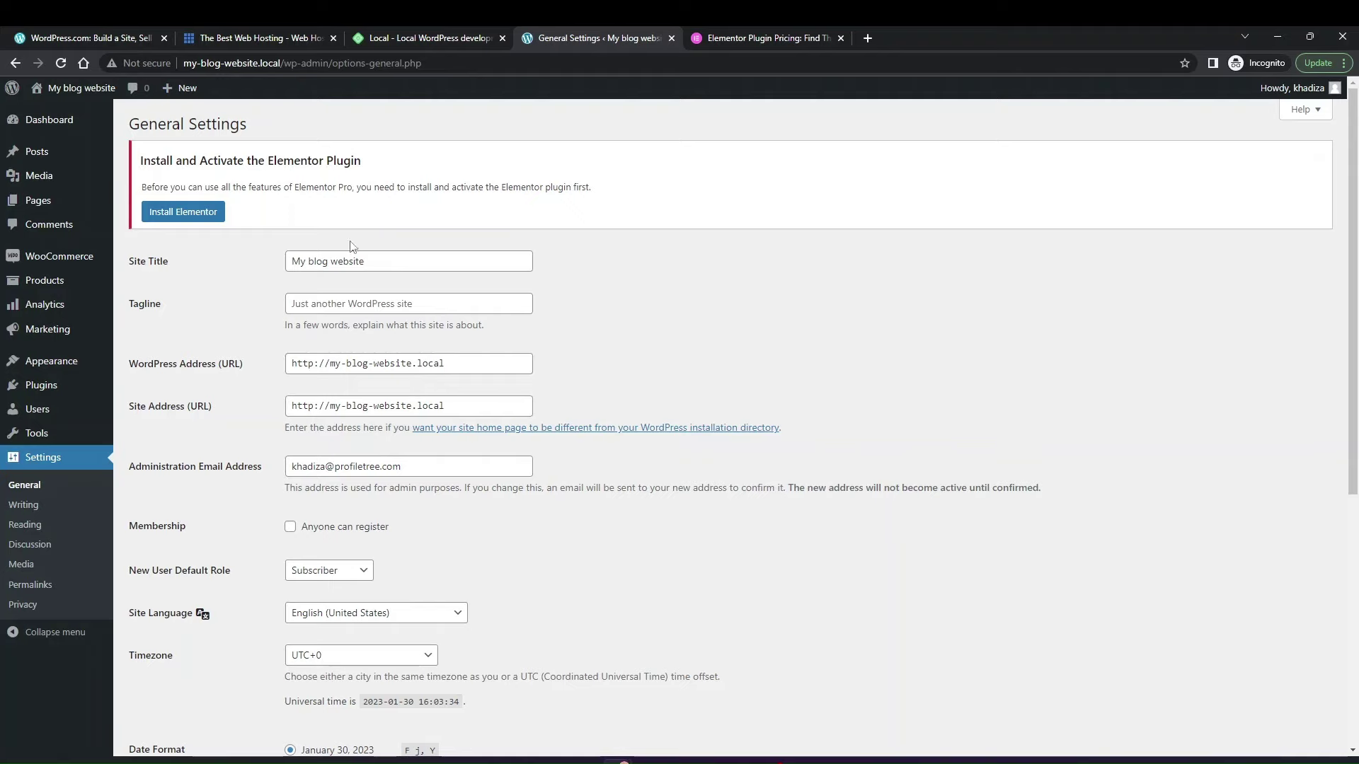
Step: Set New User Default Role to Editor, leaving open user registration off
scroll(306, 485, down, 2)
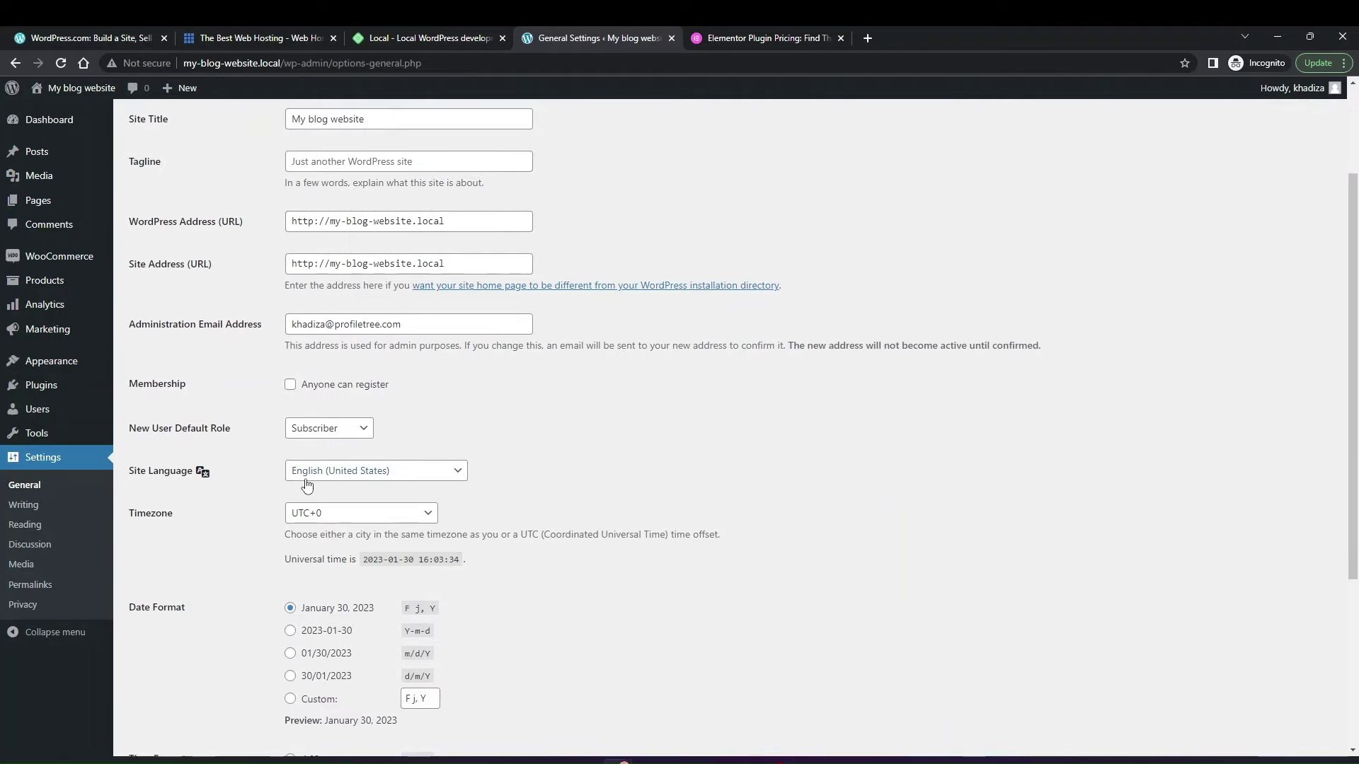
click(330, 392)
click(330, 391)
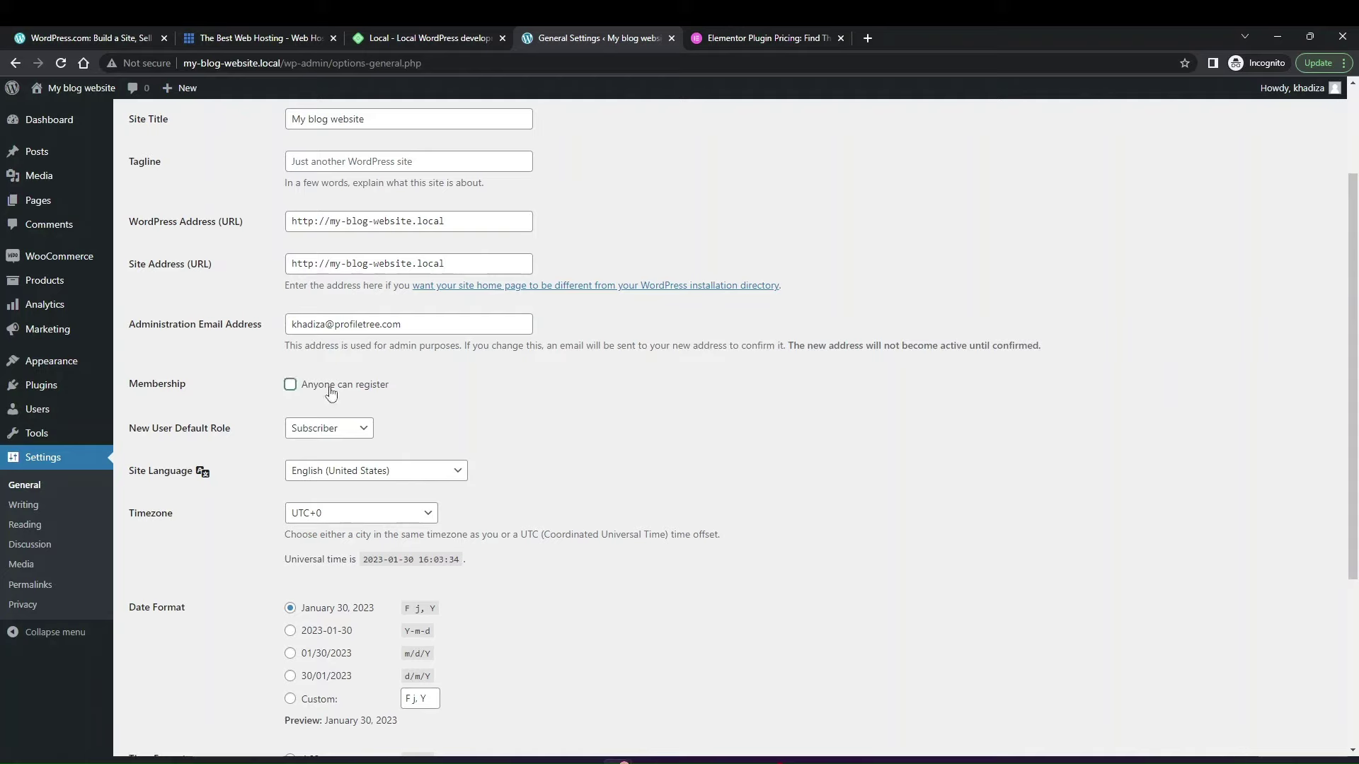
click(335, 433)
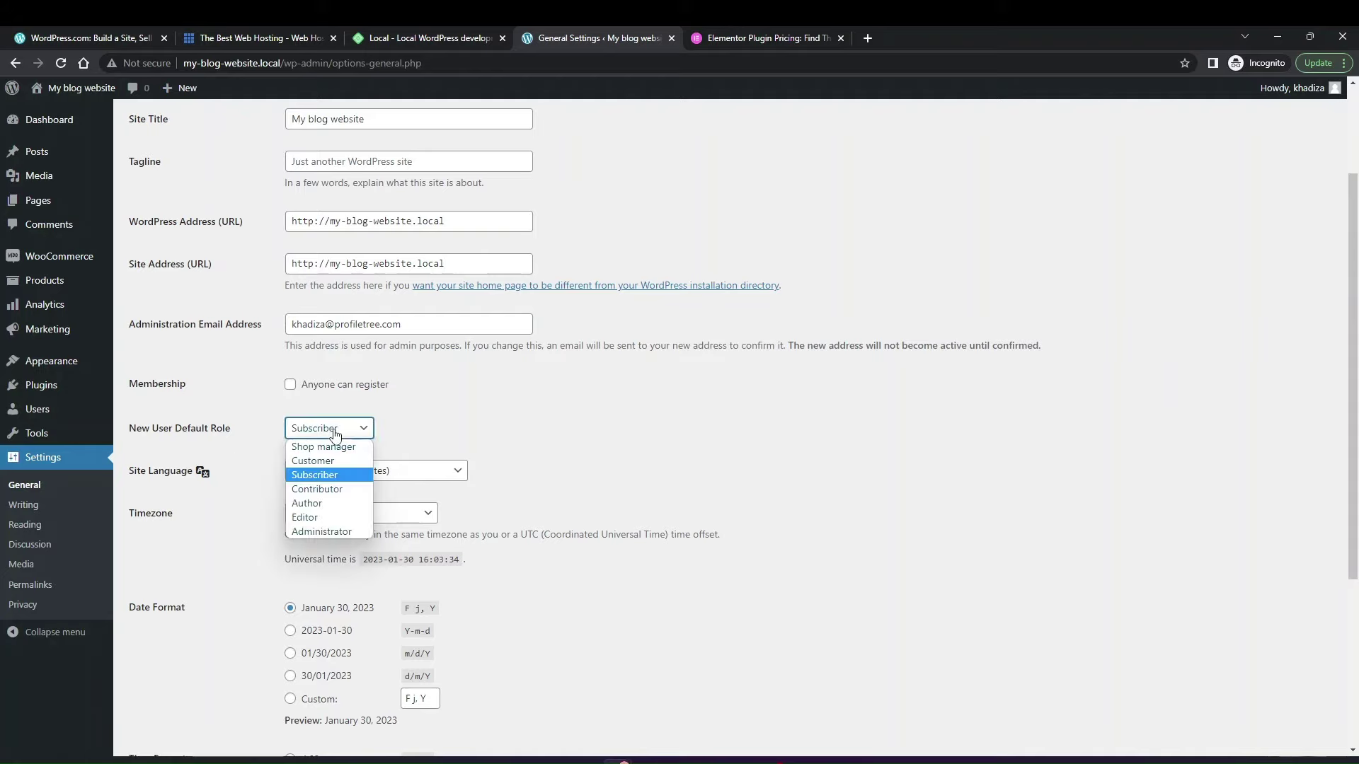
click(303, 520)
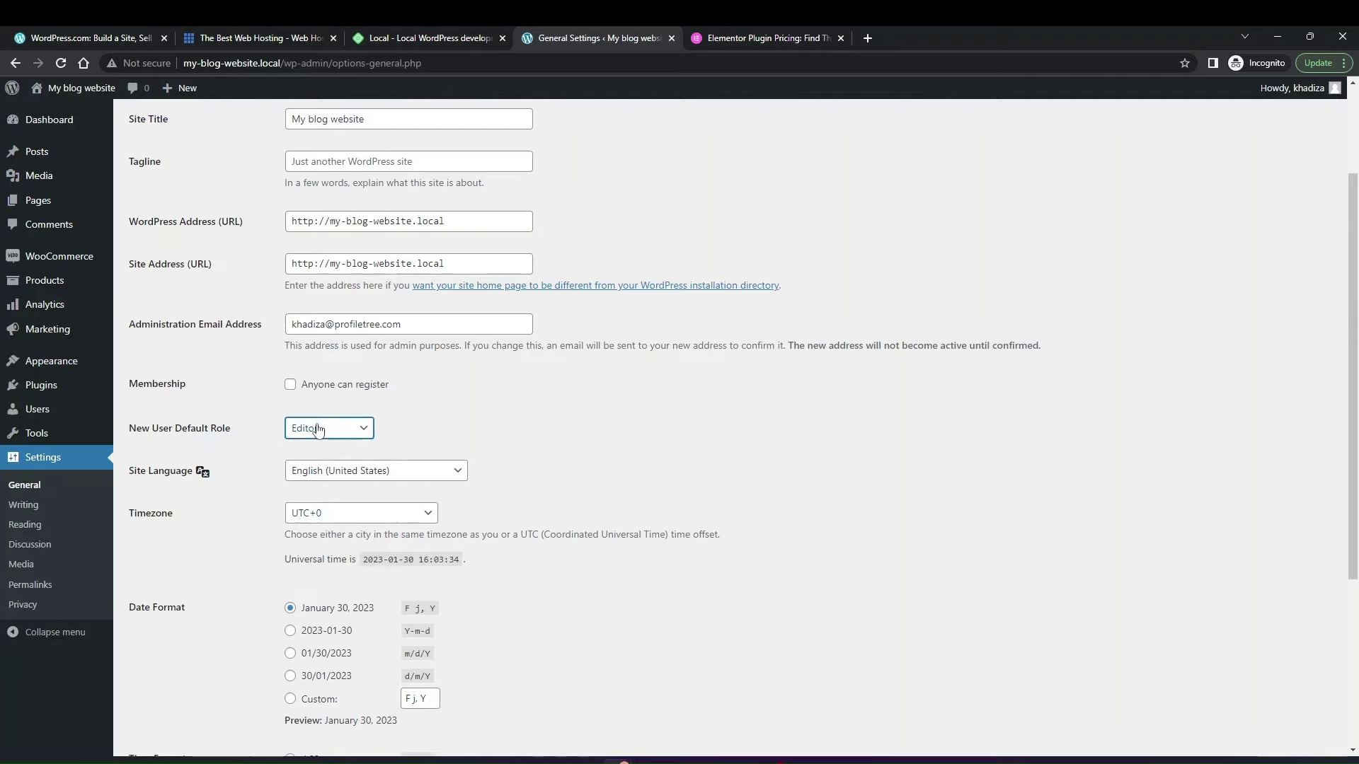
Step: Scroll down the General settings and go to the Writing settings page
scroll(323, 456, down, 1)
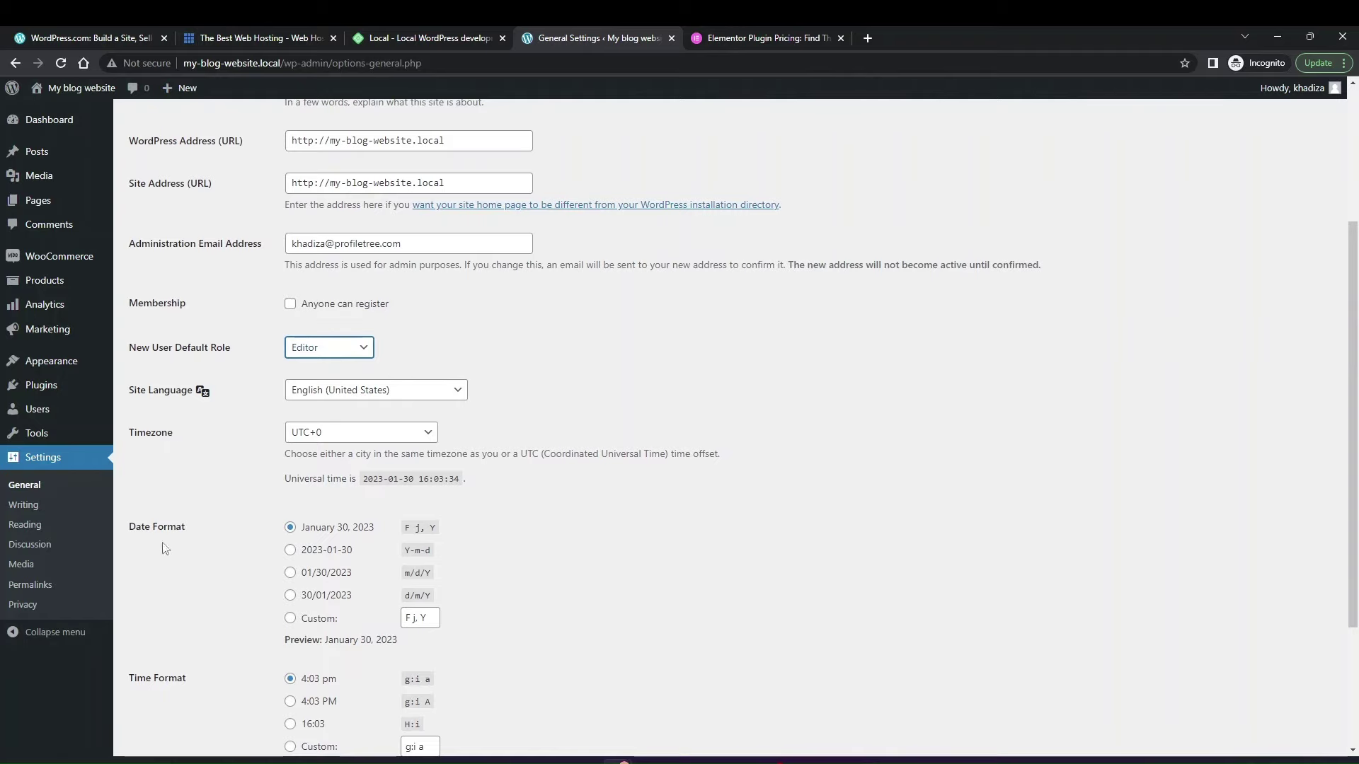
scroll(323, 494, down, 3)
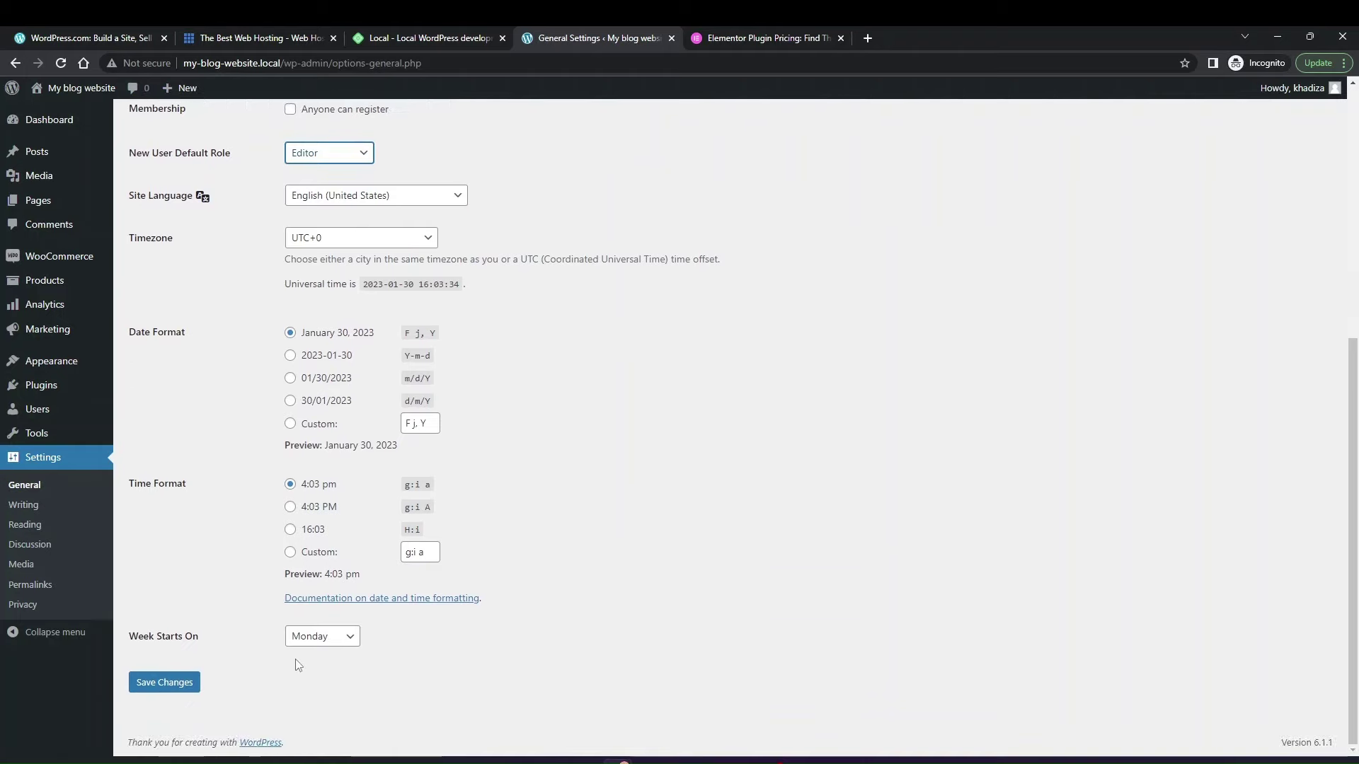
click(25, 506)
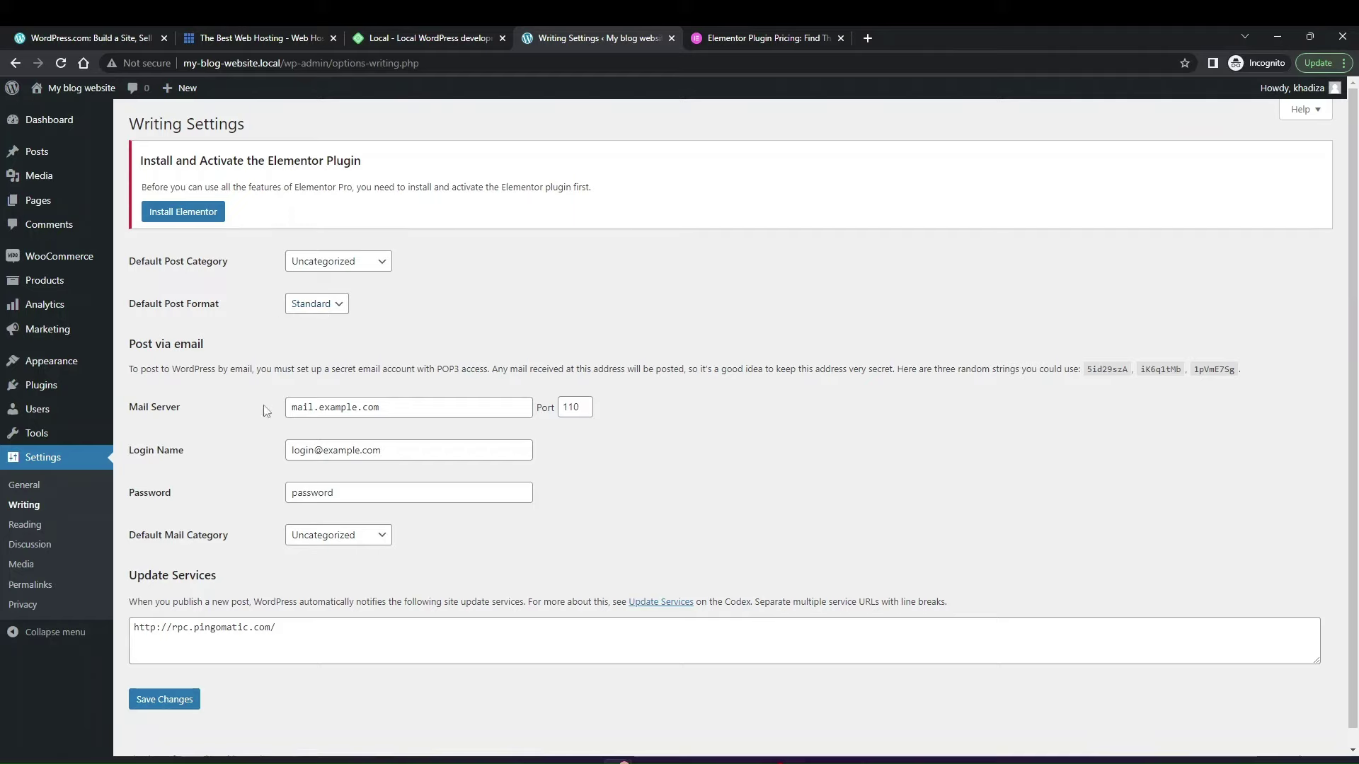
Step: In Reading settings, show a static homepage 'Home' with 'Sample Page' as the posts page
click(31, 527)
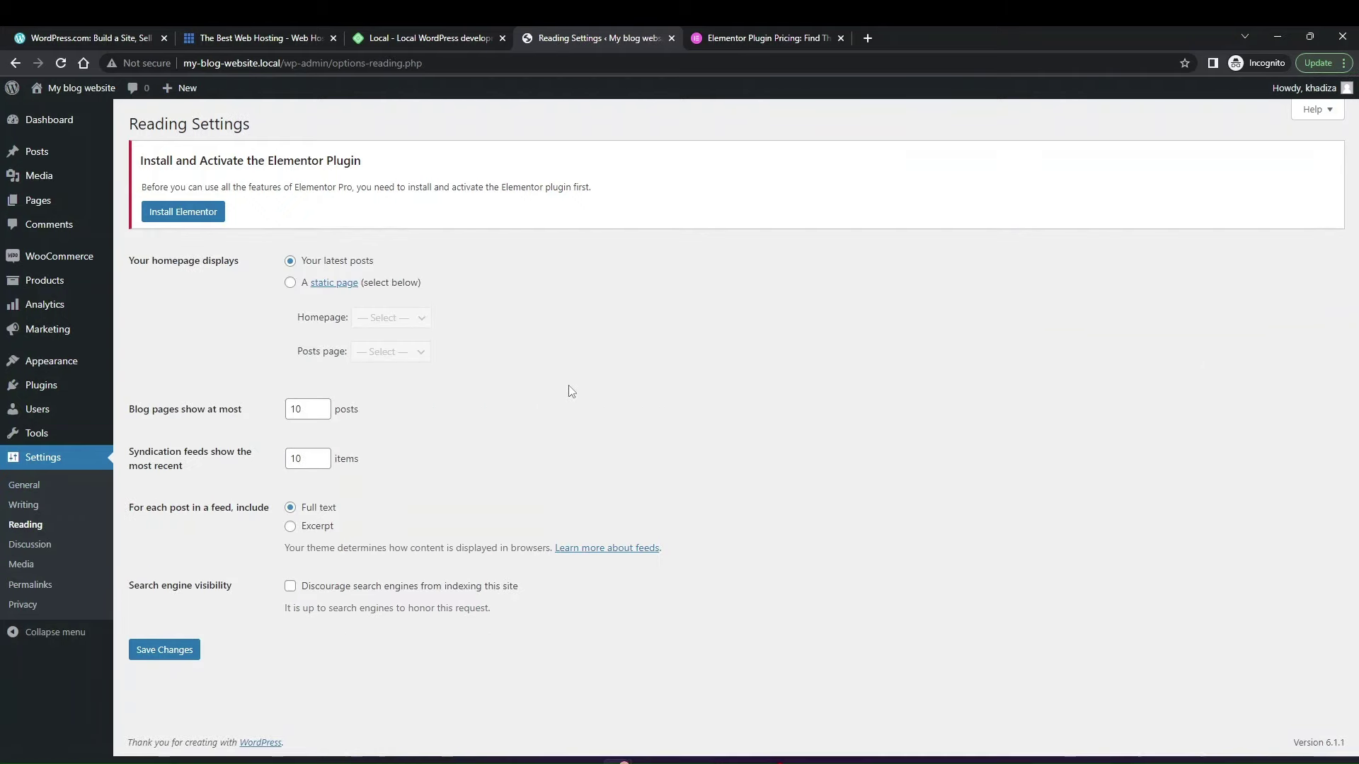
click(290, 283)
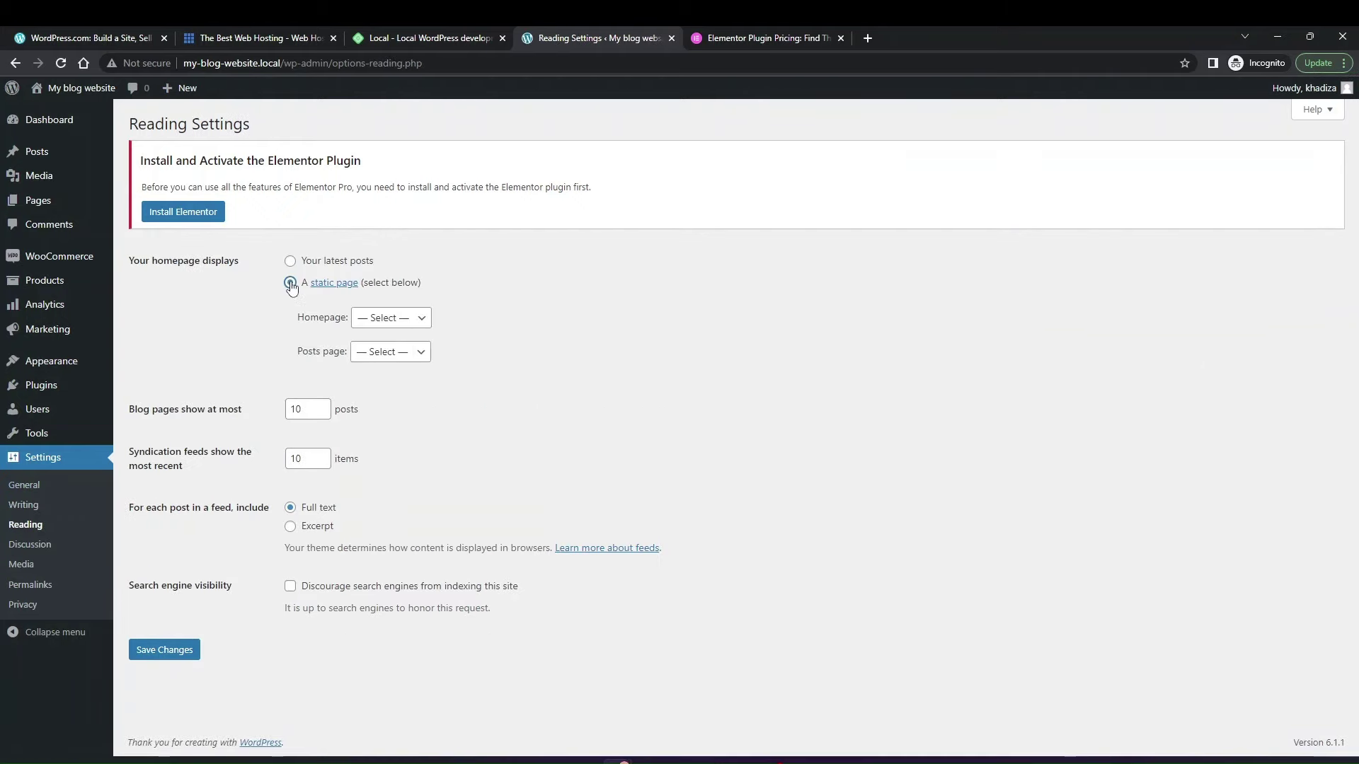
click(290, 261)
click(290, 283)
click(423, 319)
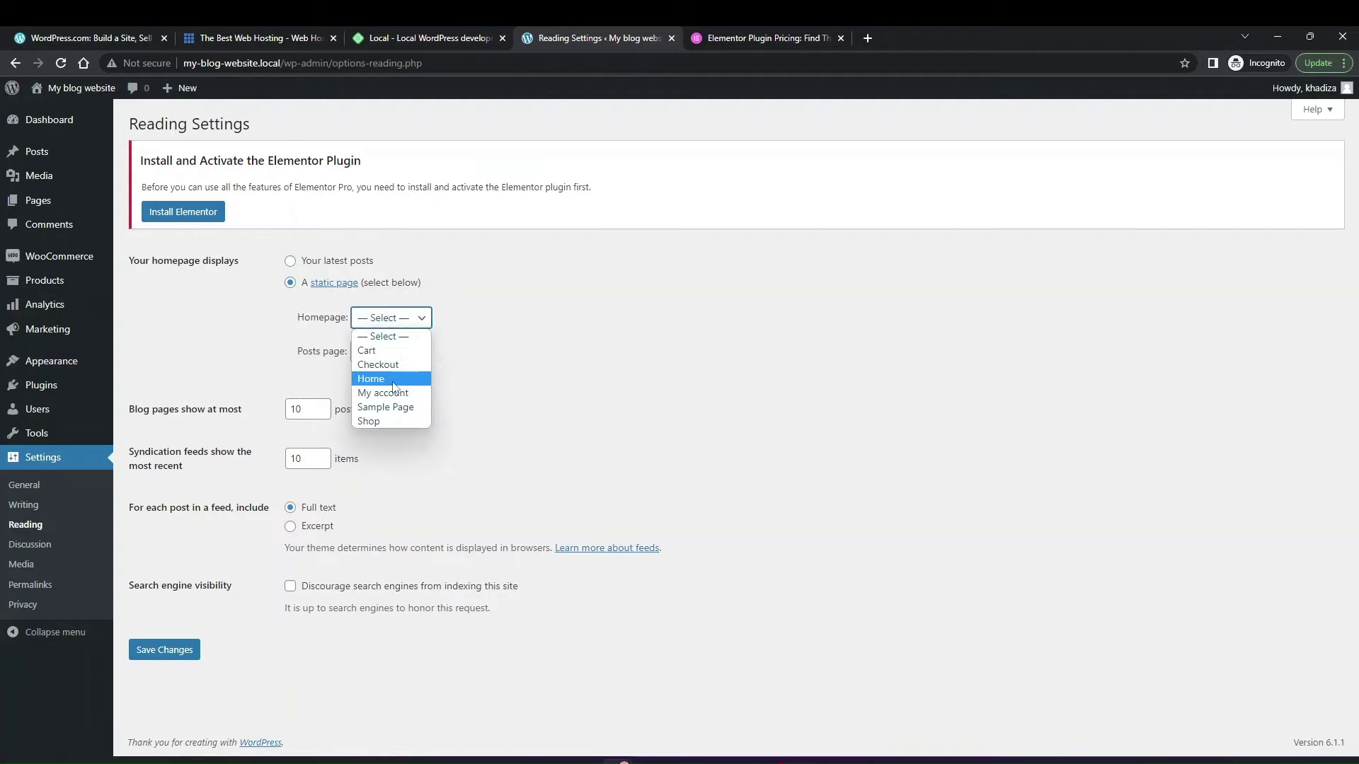
click(393, 381)
click(382, 351)
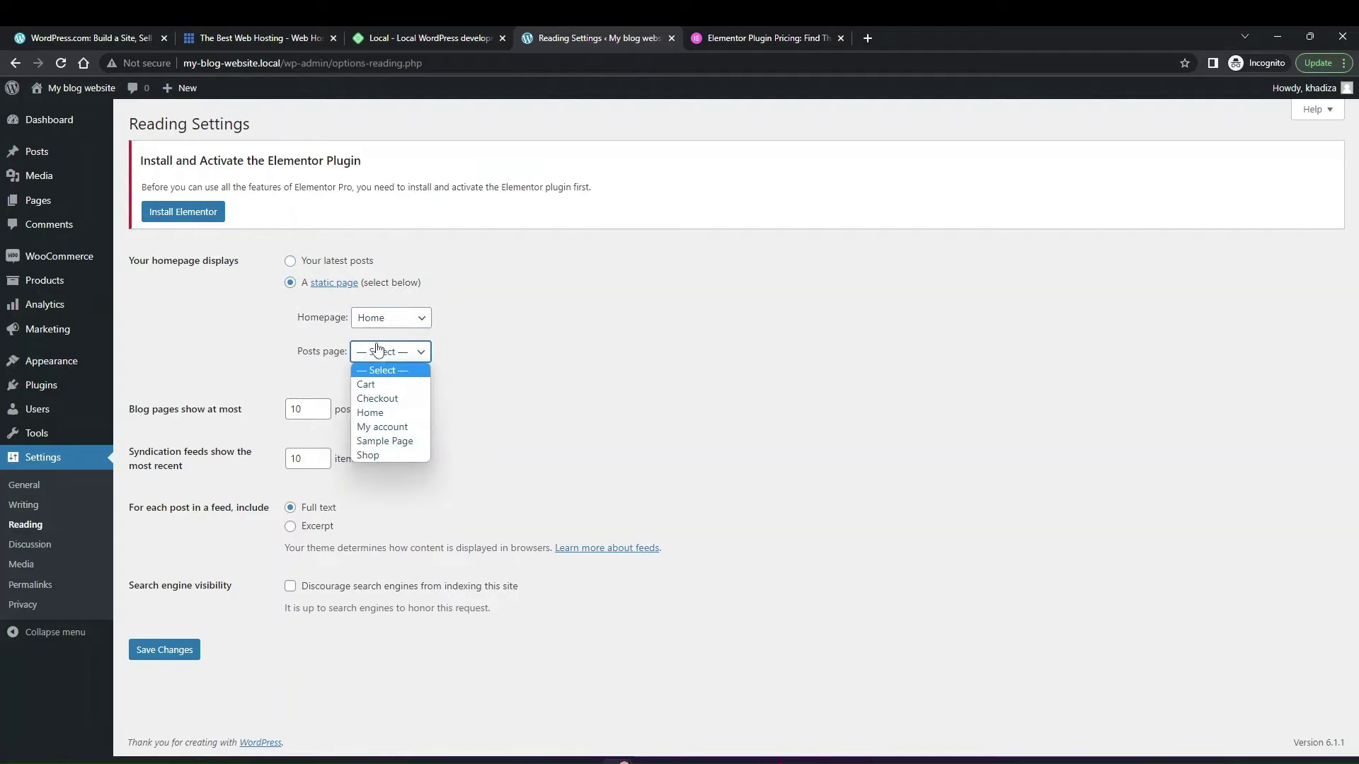
click(379, 446)
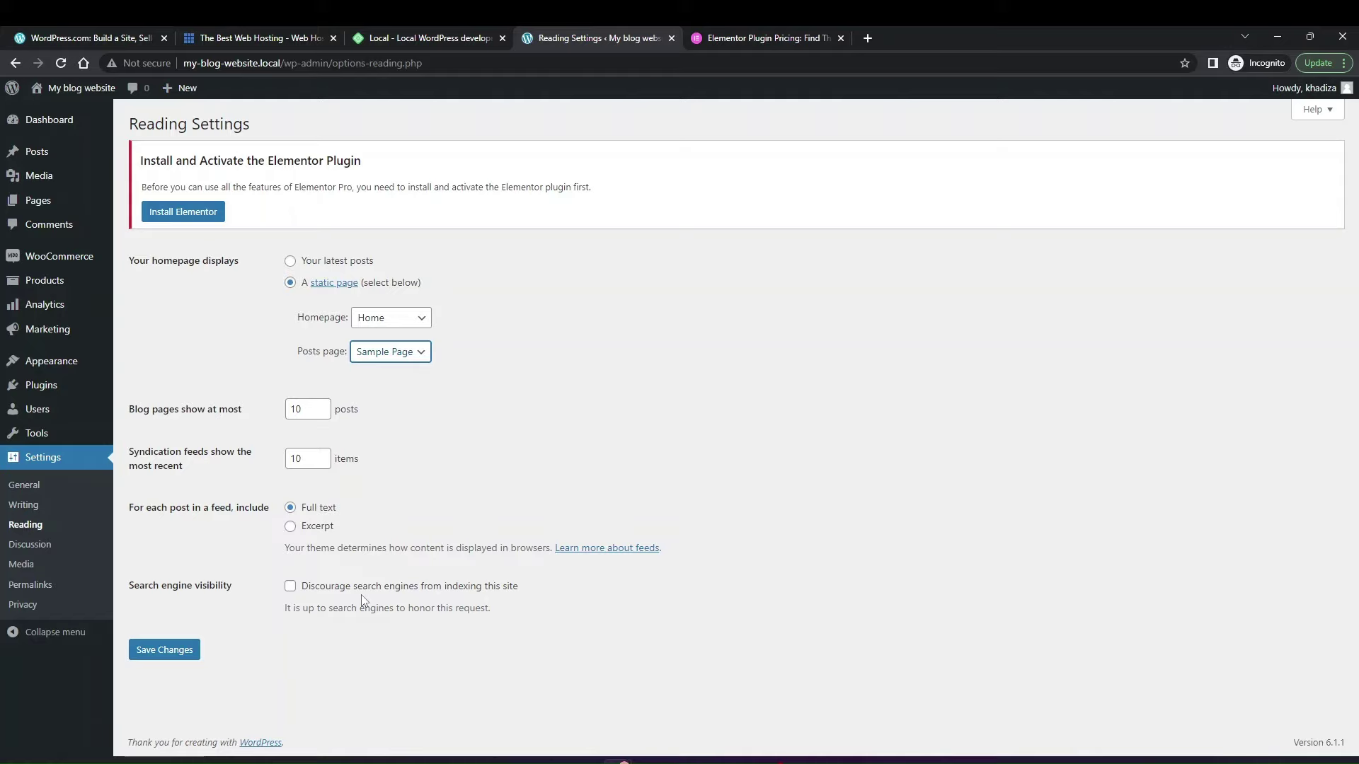
drag(289, 615, 532, 614)
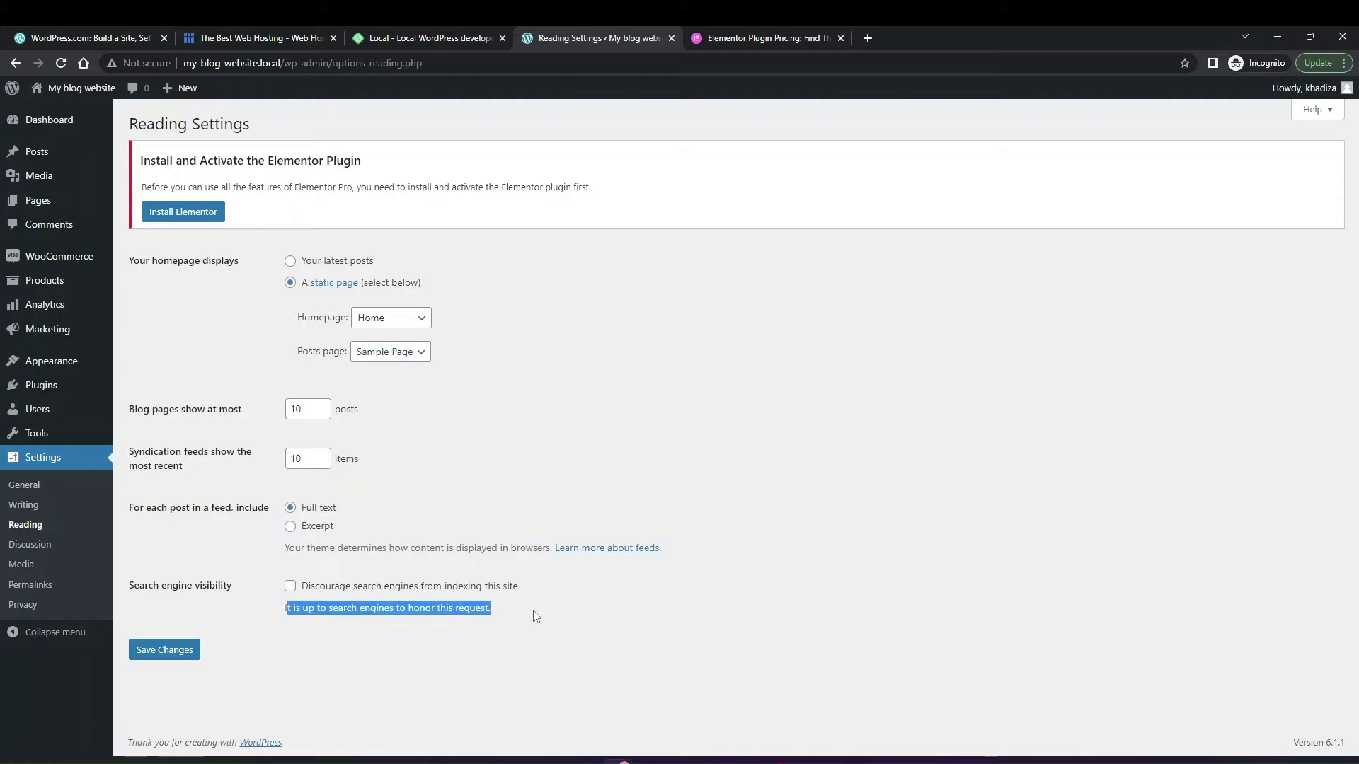
click(527, 610)
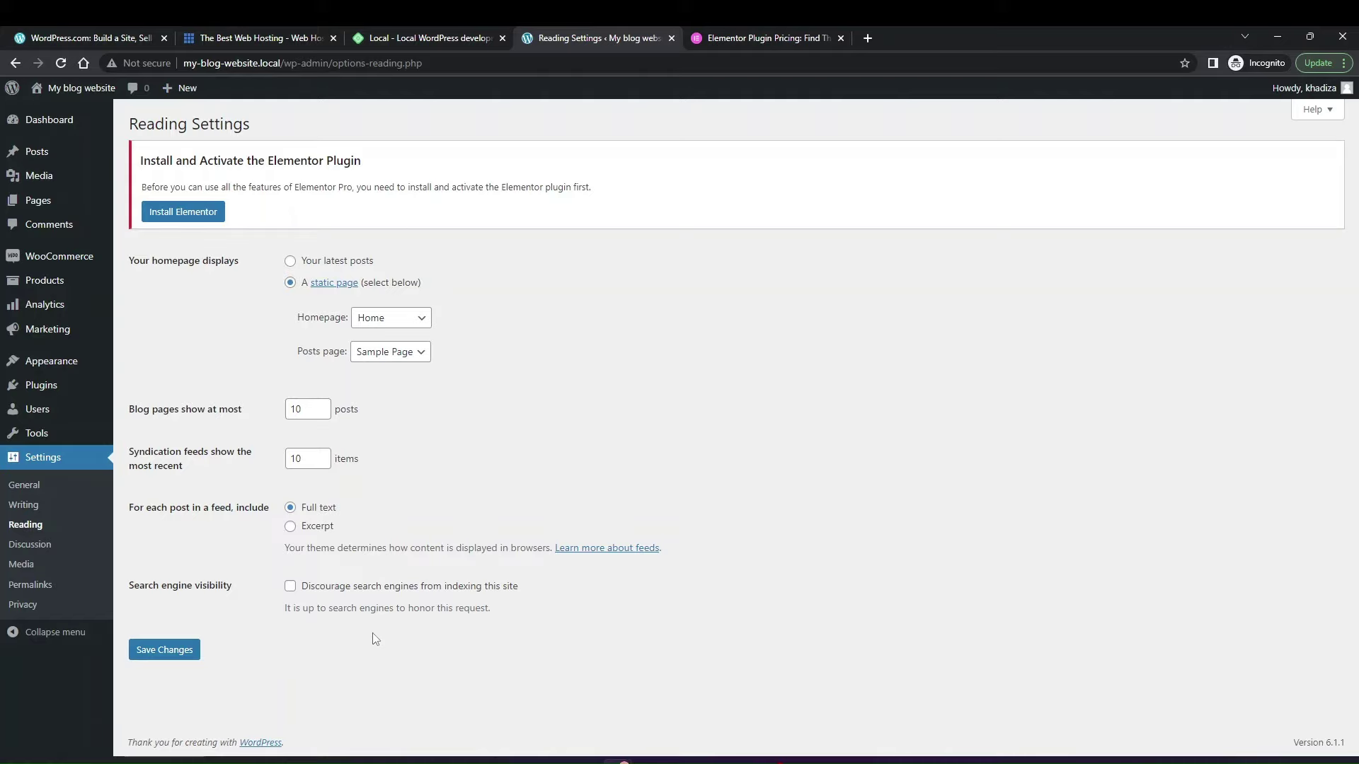
Step: Choose the Post name permalink structure (/sample-post/) and save the changes
click(40, 590)
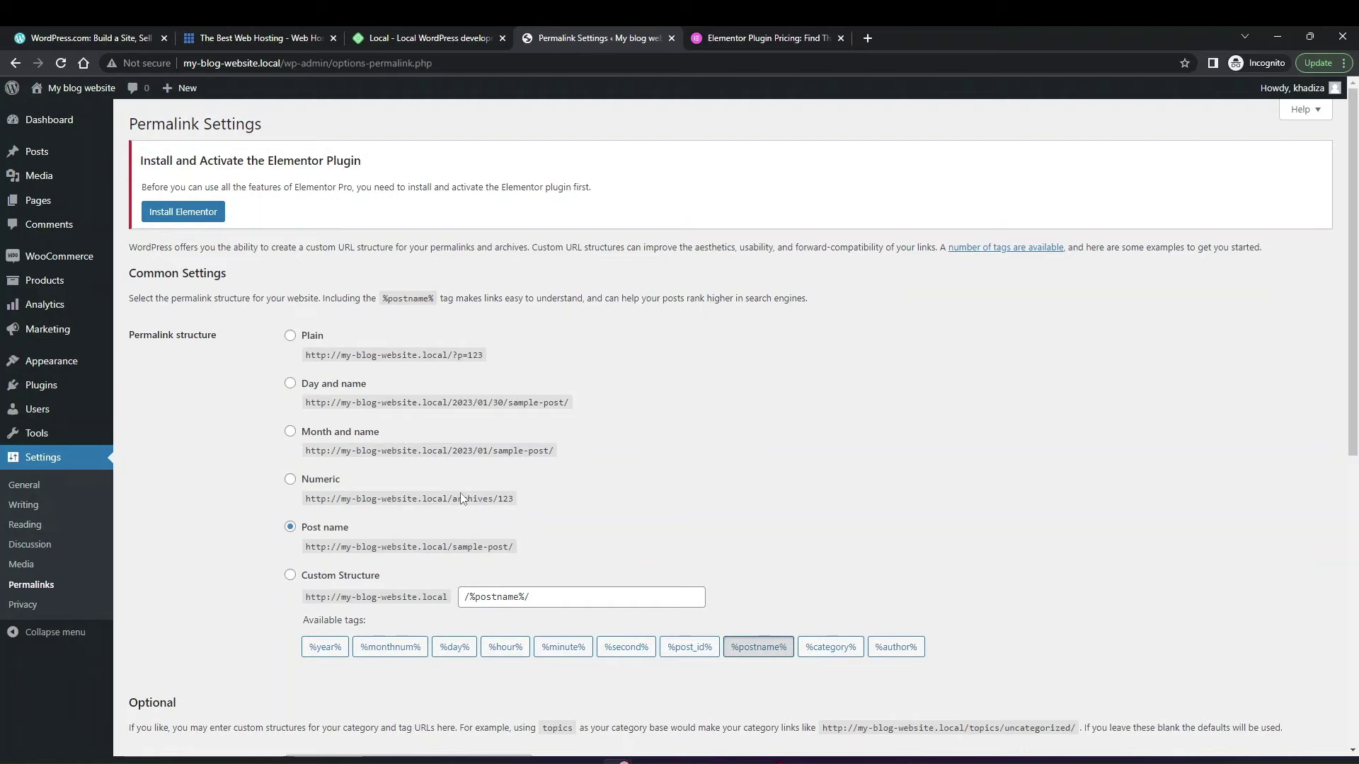
click(338, 578)
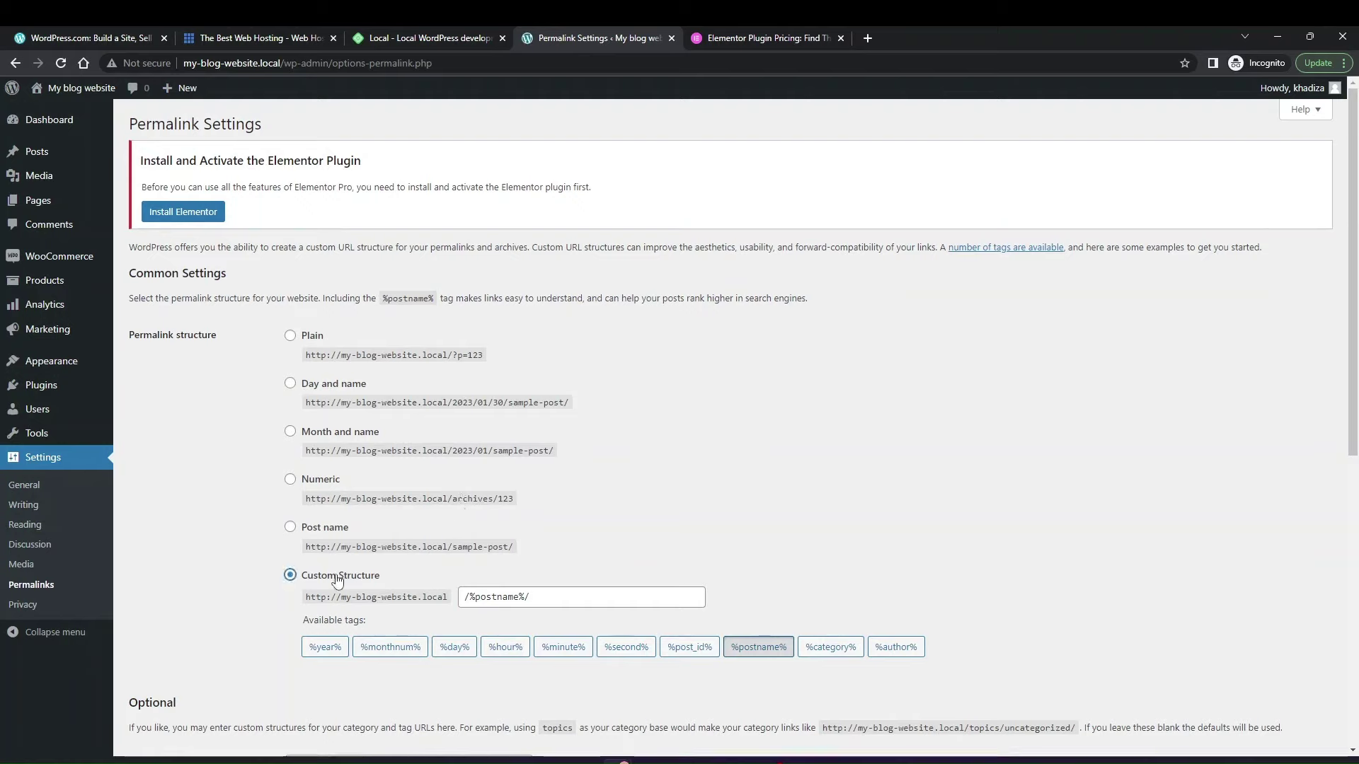
click(306, 335)
click(329, 527)
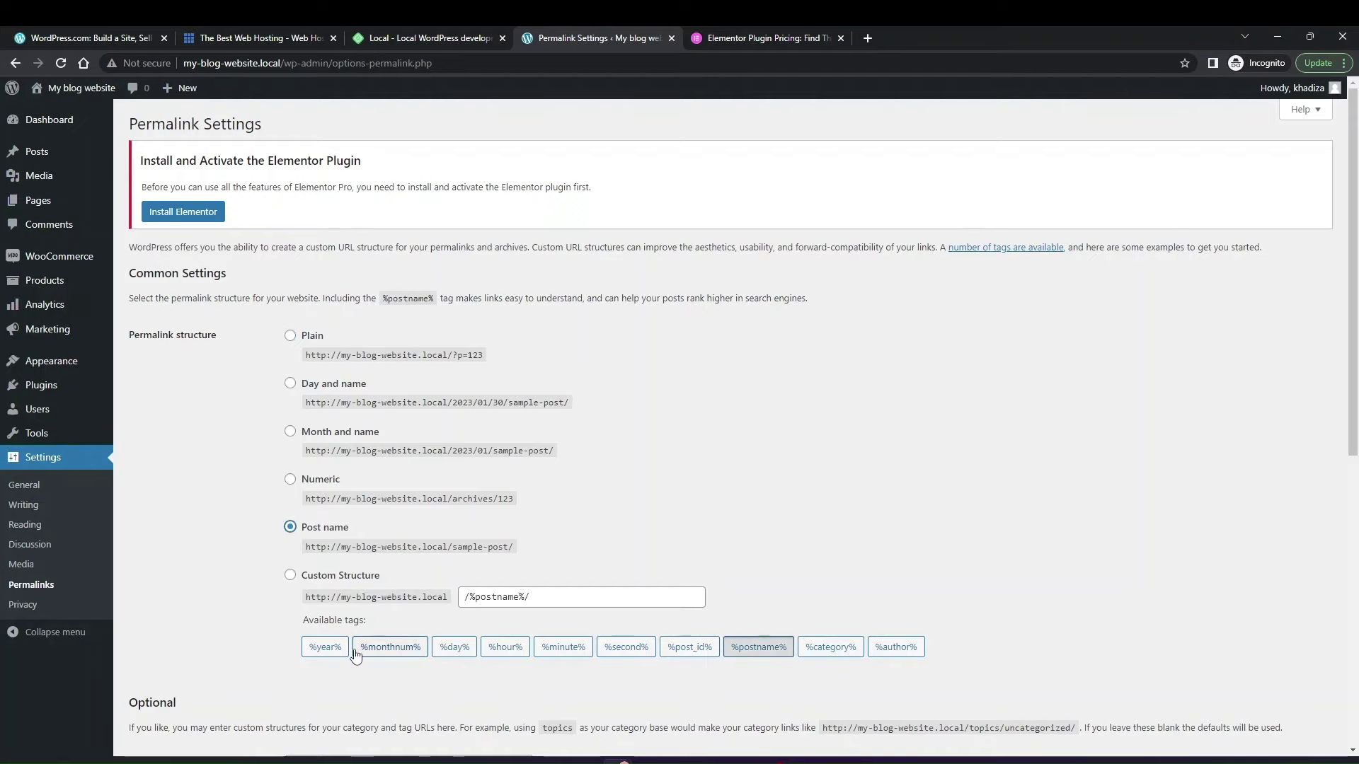
scroll(357, 646, down, 8)
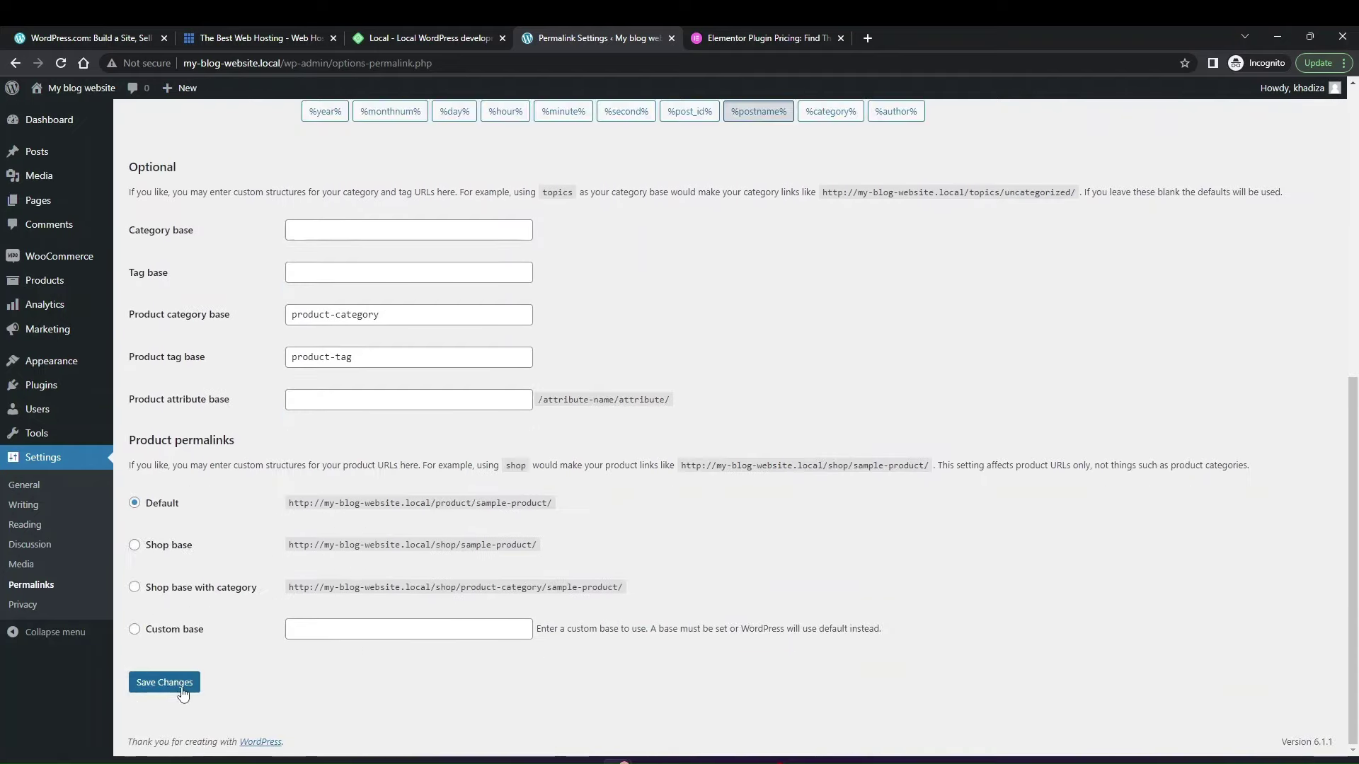
click(181, 686)
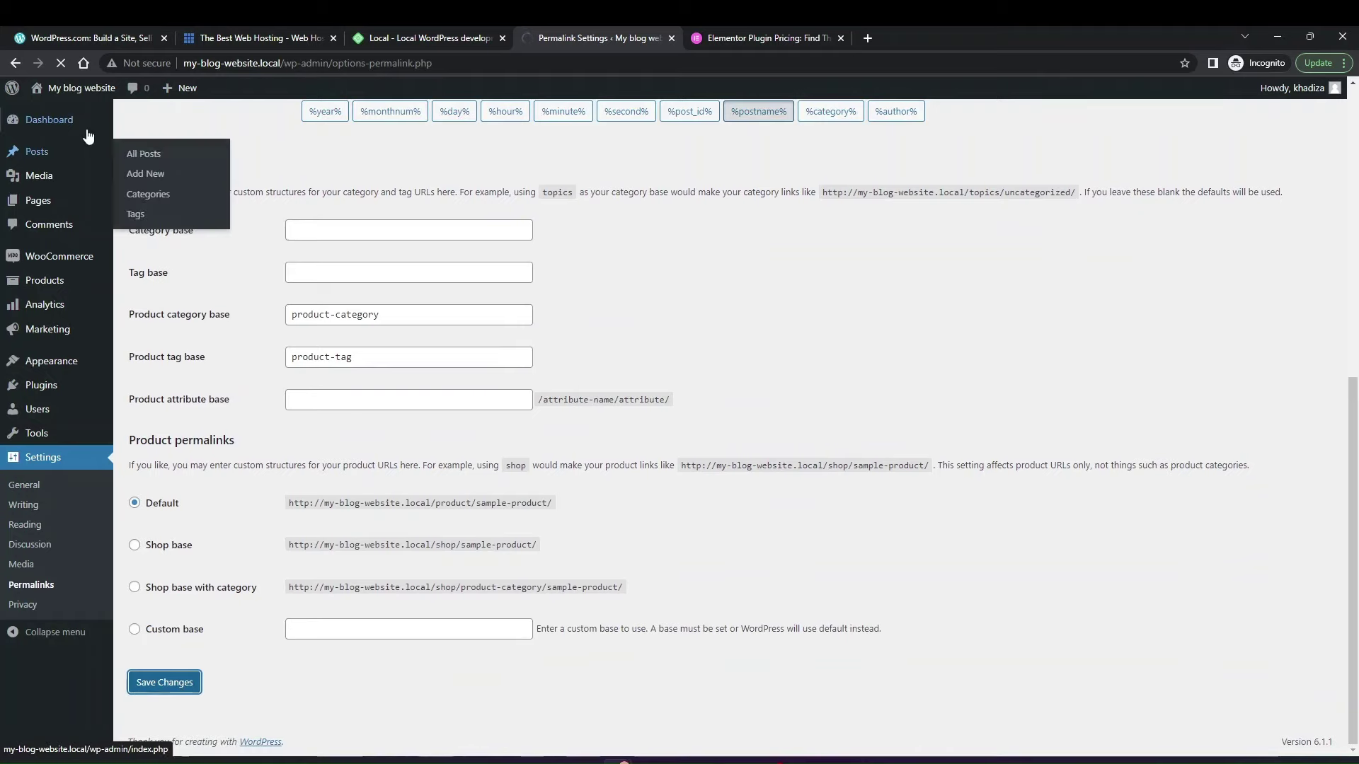
mouse_move(87, 136)
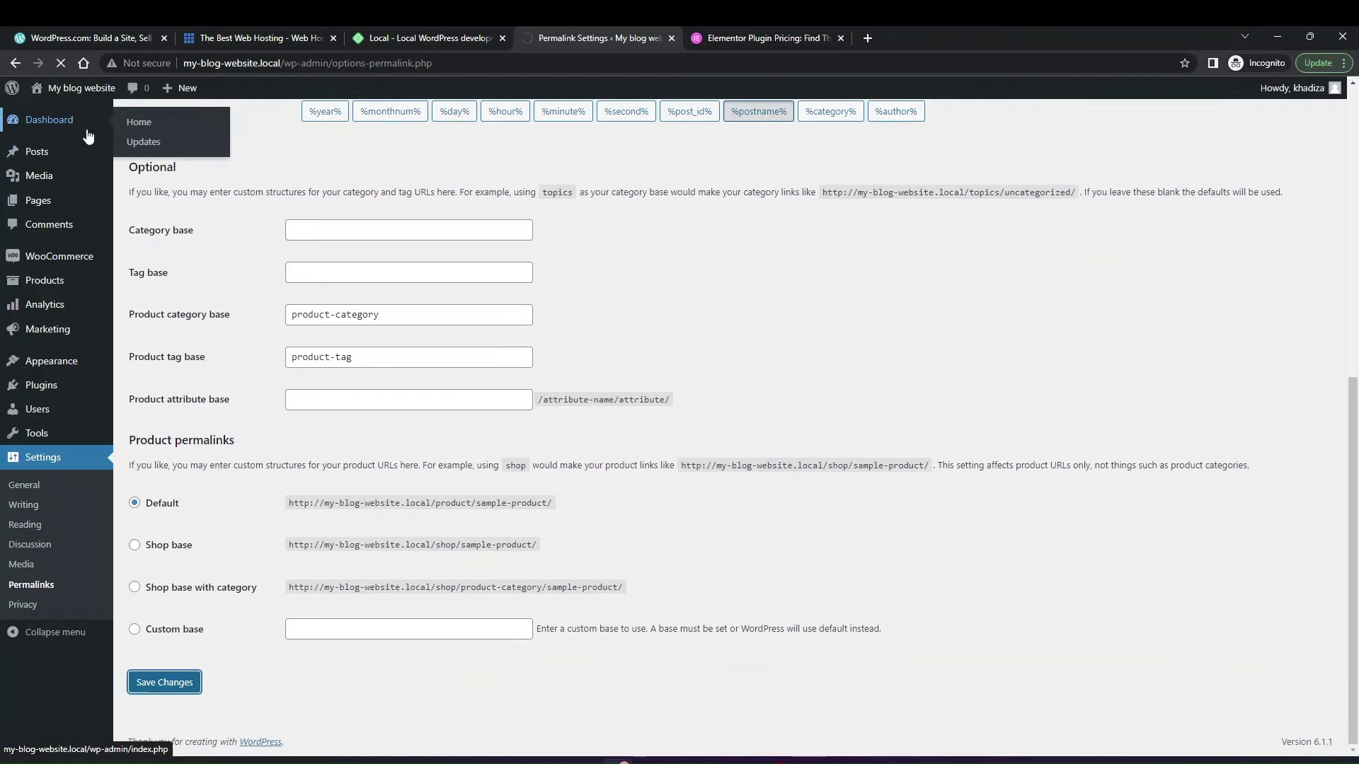